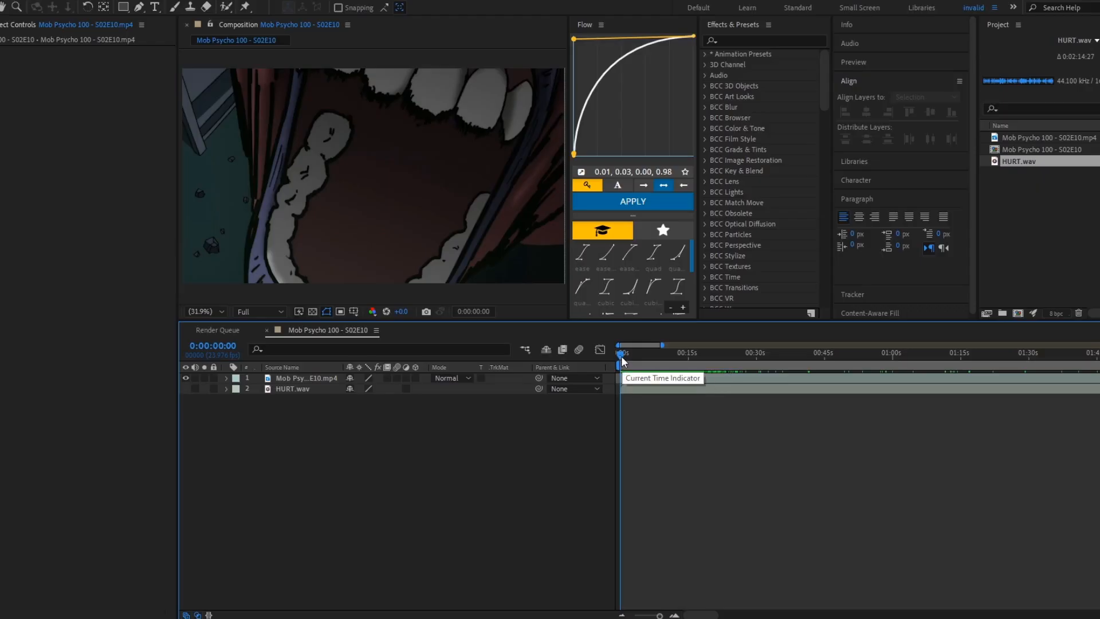
# Place numbered composition markers 1, 2 and 3 on the first beats of the HURT.wav audio within the opening half second.
pyautogui.moveTo(621, 356); pyautogui.dragTo(651, 387)
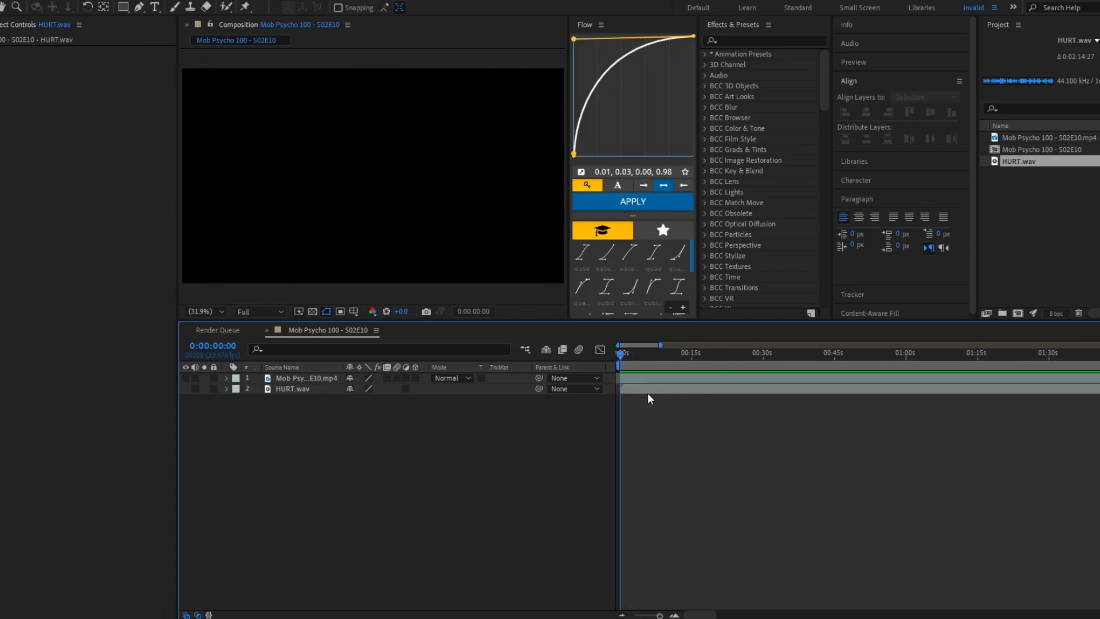
pyautogui.click(650, 390)
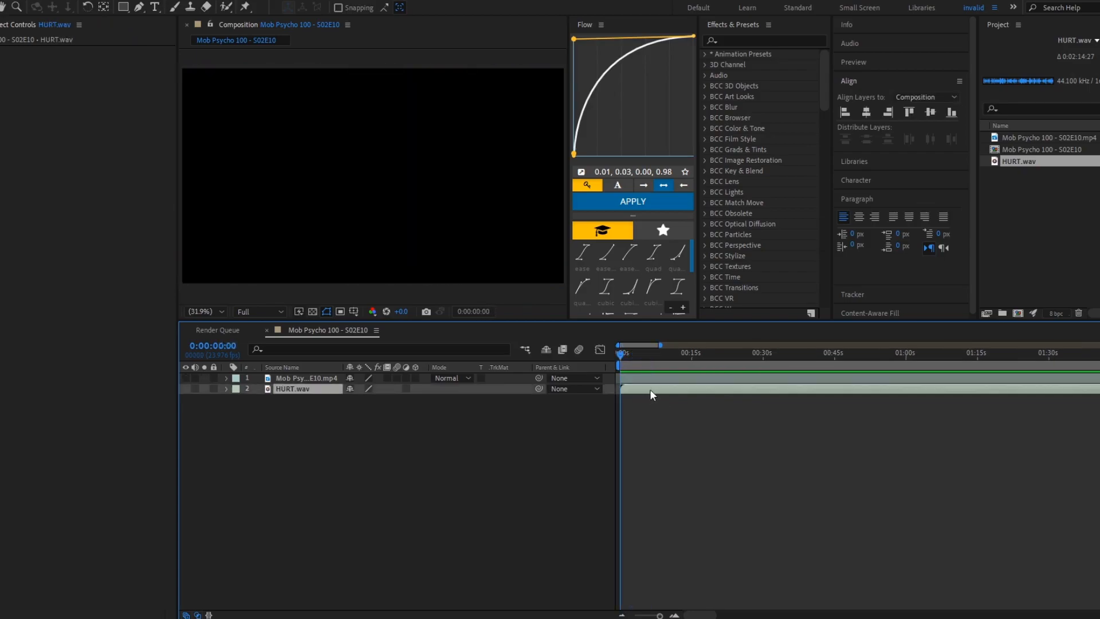
pyautogui.moveTo(663, 345); pyautogui.dragTo(655, 345)
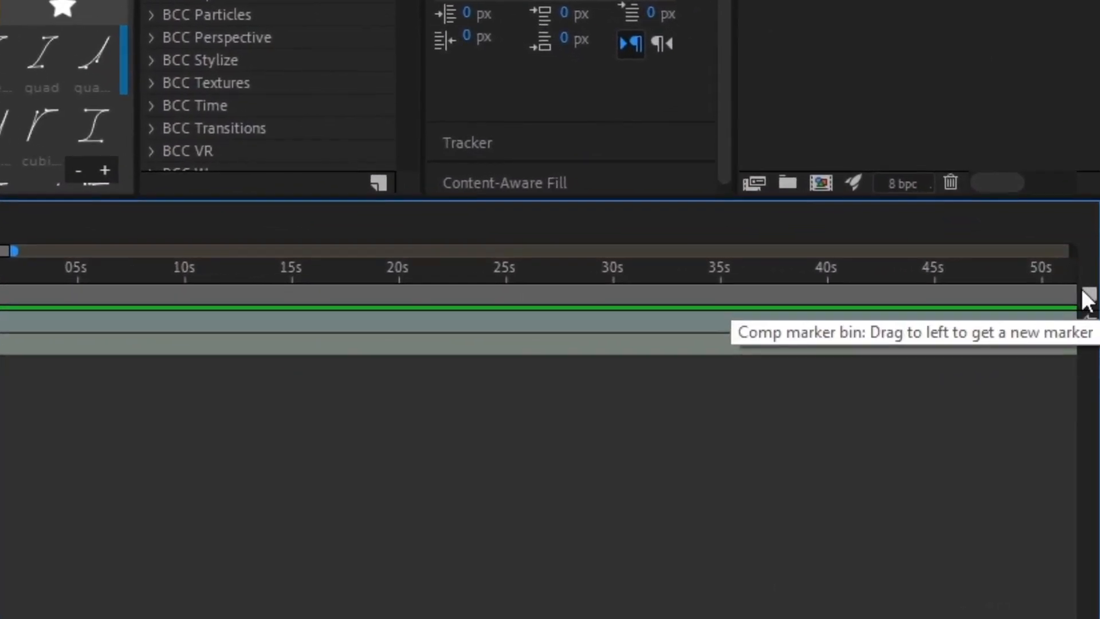
pyautogui.moveTo(376, 255); pyautogui.dragTo(385, 338)
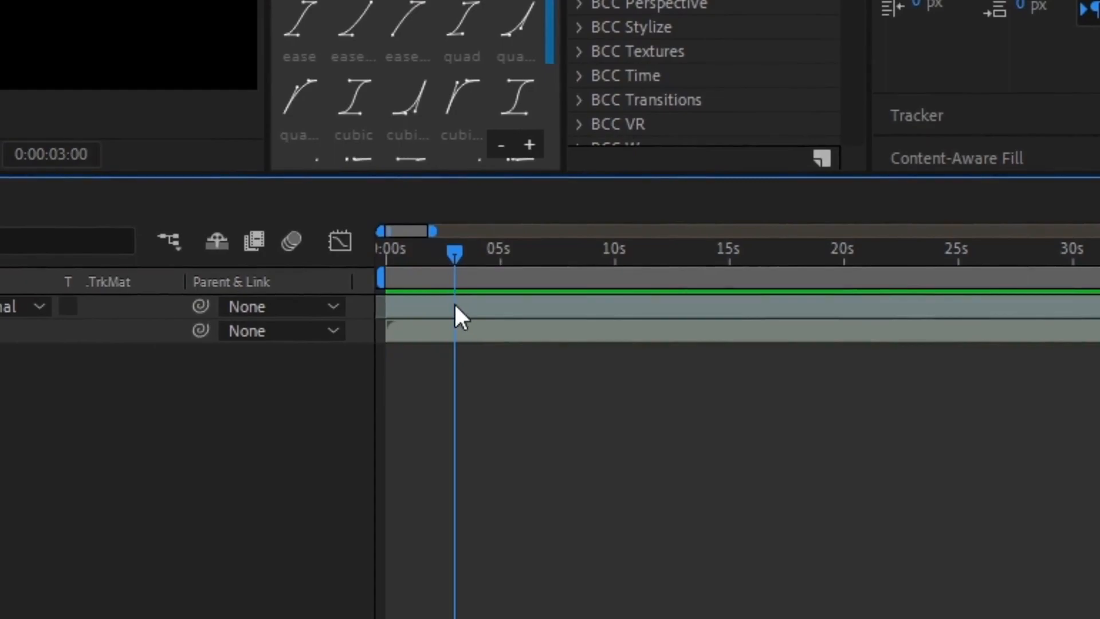
pyautogui.moveTo(433, 232); pyautogui.dragTo(414, 247)
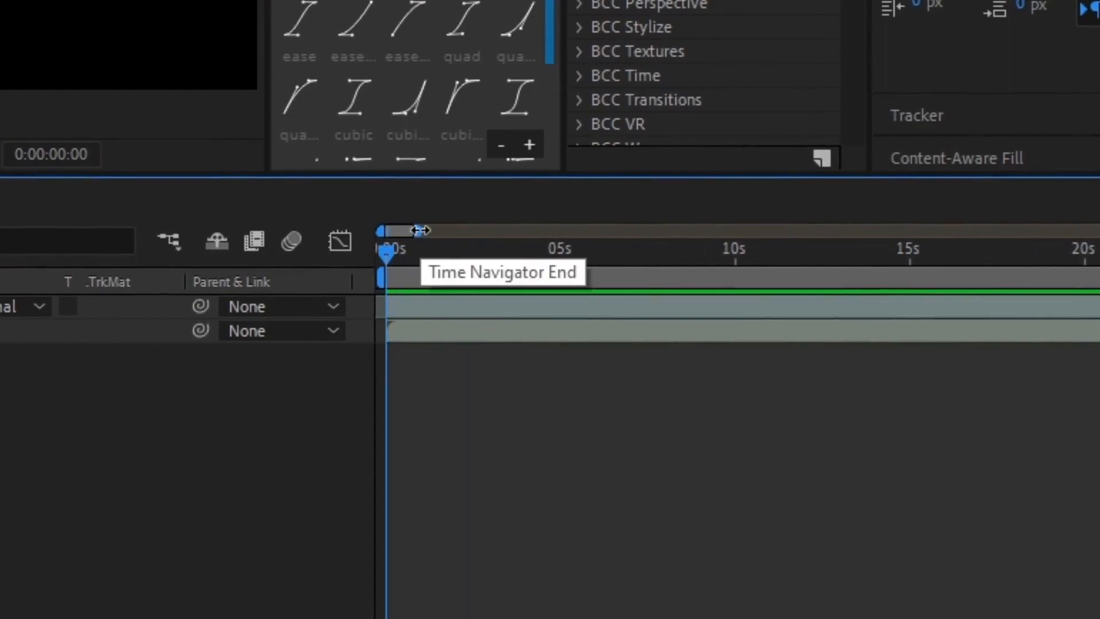
pyautogui.moveTo(420, 231); pyautogui.dragTo(394, 231)
pyautogui.hotkey('shift', '1')
pyautogui.press('space')
pyautogui.press('space')
pyautogui.hotkey('shift', '2')
pyautogui.press('space')
pyautogui.press('space')
pyautogui.hotkey('shift', '3')
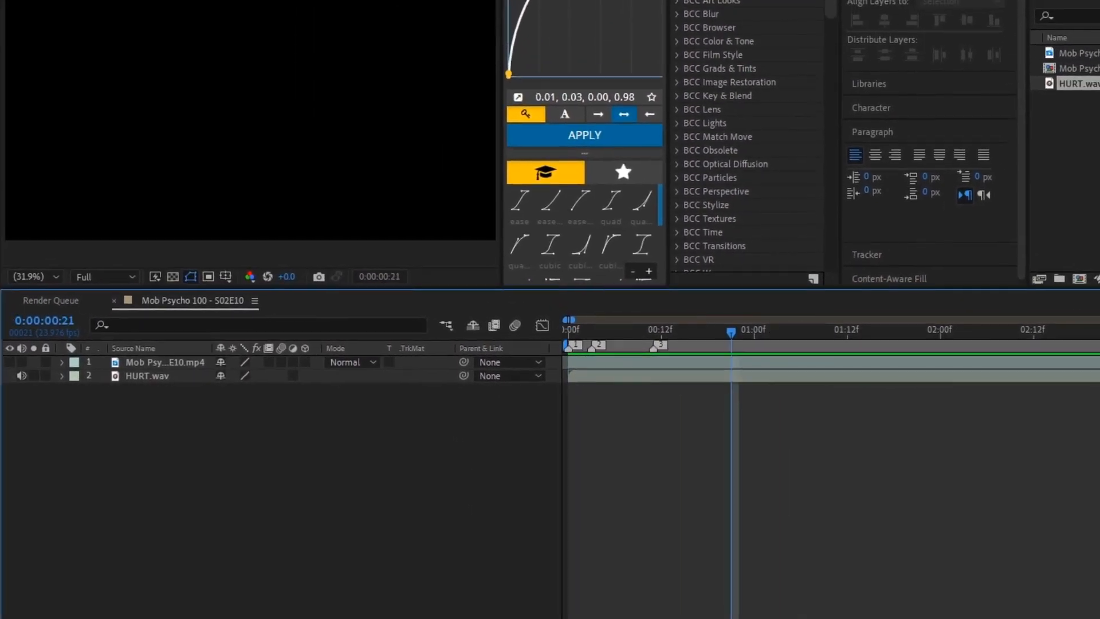
# Mark the following beats of HURT.wav with composition markers 4 to 16, up to nearly seven seconds into the composition.
pyautogui.press('KP_Multiply')
pyautogui.press('KP_Multiply')
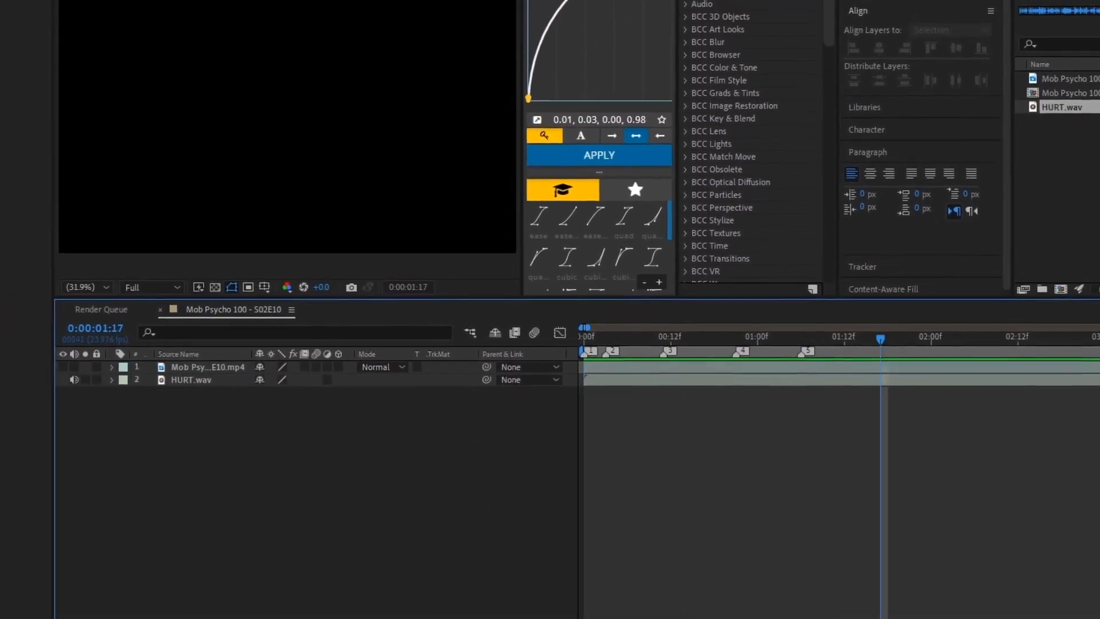
pyautogui.press('KP_Multiply')
pyautogui.press('KP_Multiply')
pyautogui.press('KP_Multiply')
pyautogui.press('KP_Multiply')
pyautogui.press('KP_Multiply')
pyautogui.press('KP_Multiply')
pyautogui.press('KP_Multiply')
pyautogui.press('KP_Multiply')
pyautogui.press('KP_Multiply')
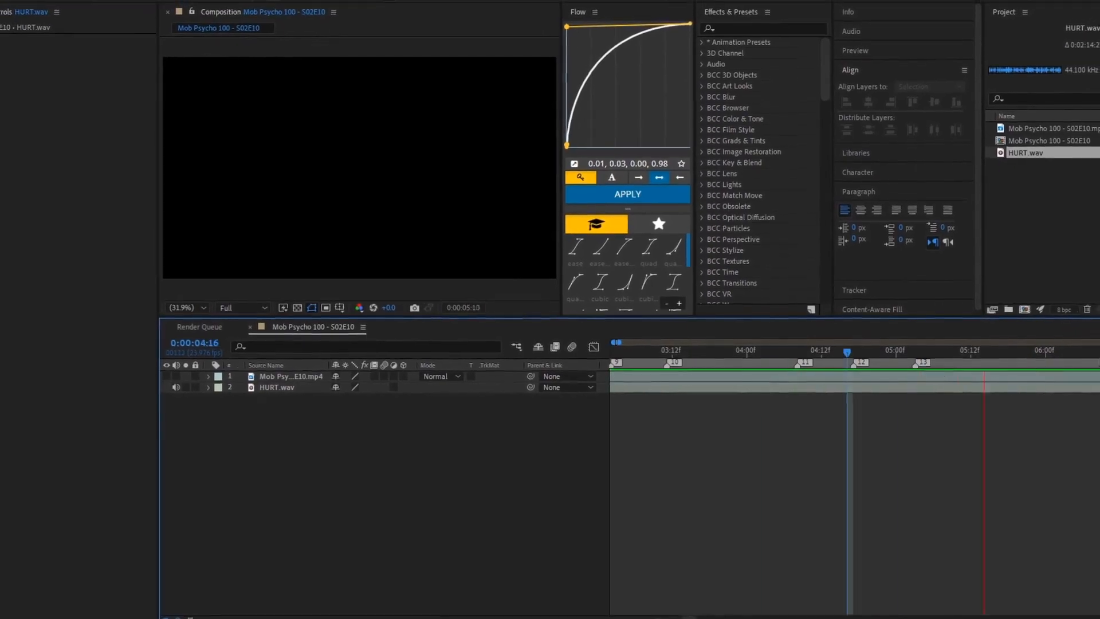
pyautogui.press('KP_Multiply')
pyautogui.press('KP_Multiply')
pyautogui.press('KP_Multiply')
pyautogui.press('KP_Multiply')
pyautogui.press('space')
# Play the audio back from the start to check the markers against the beats.
pyautogui.press('Home')
pyautogui.press('space')
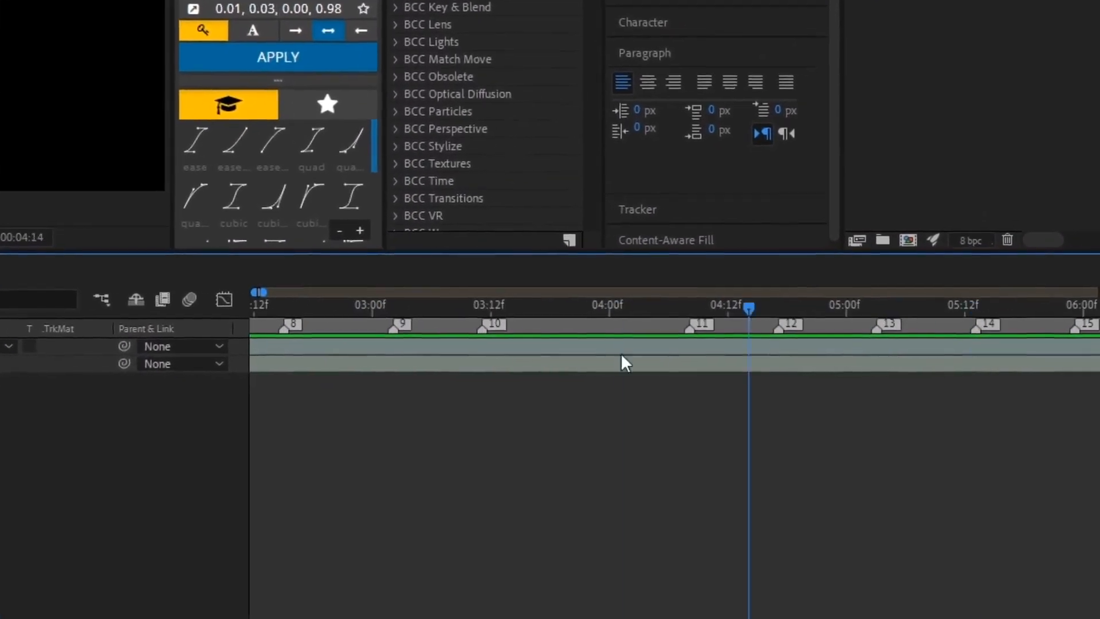
pyautogui.moveTo(623, 355); pyautogui.dragTo(90, 360)
pyautogui.moveTo(163, 279); pyautogui.dragTo(166, 286)
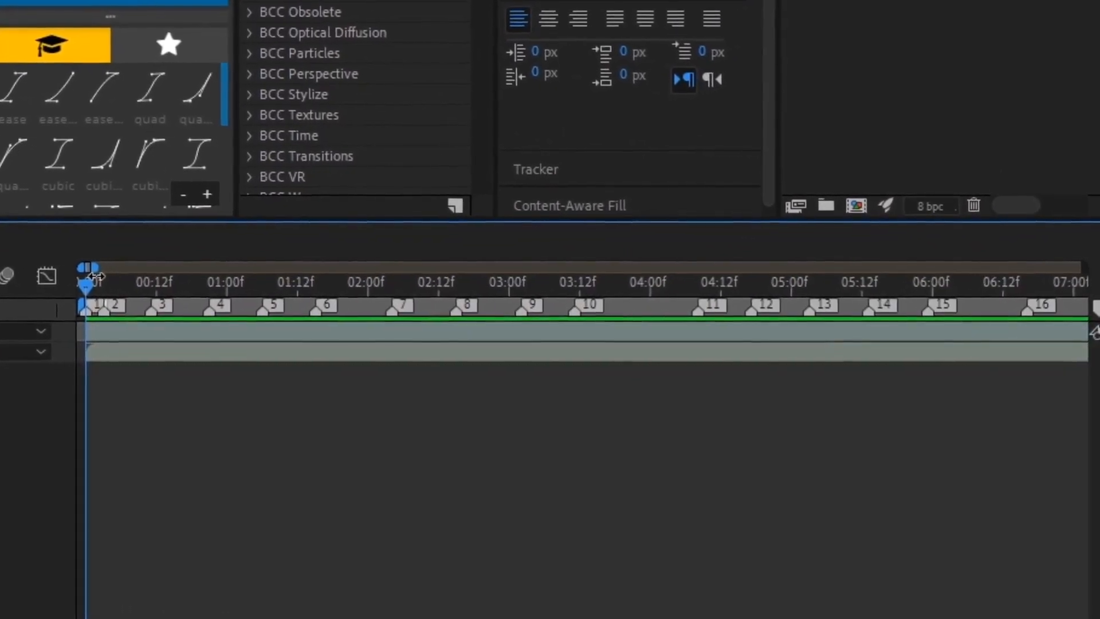
pyautogui.press('space')
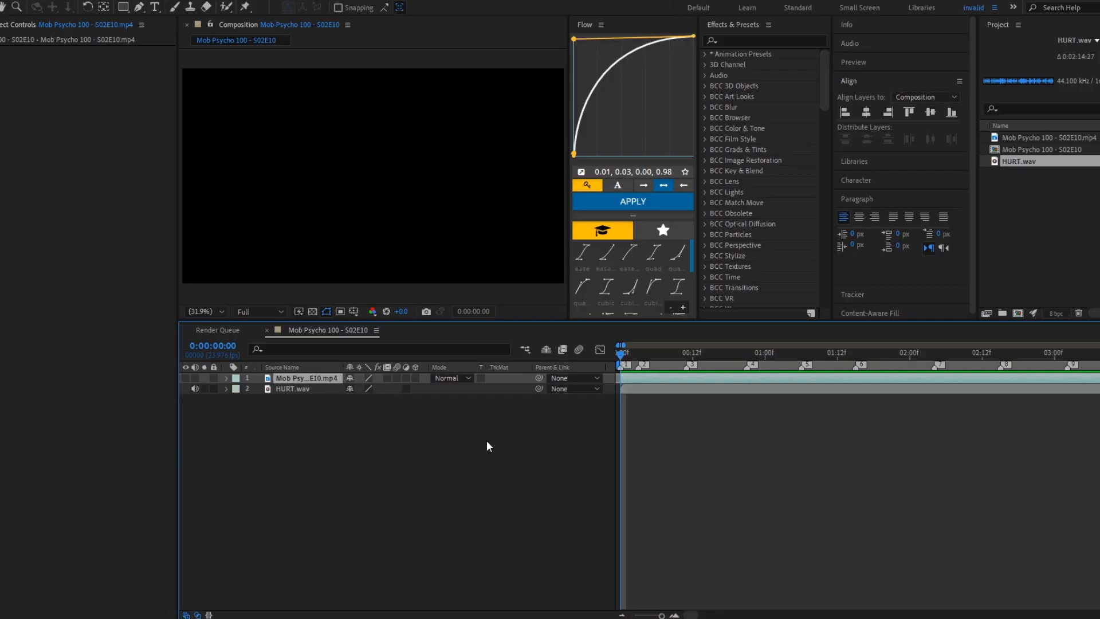
# Make the Mob Psycho 100 video layer visible and cut it into four clips along the beat markers, on separate layers.
pyautogui.click(185, 378)
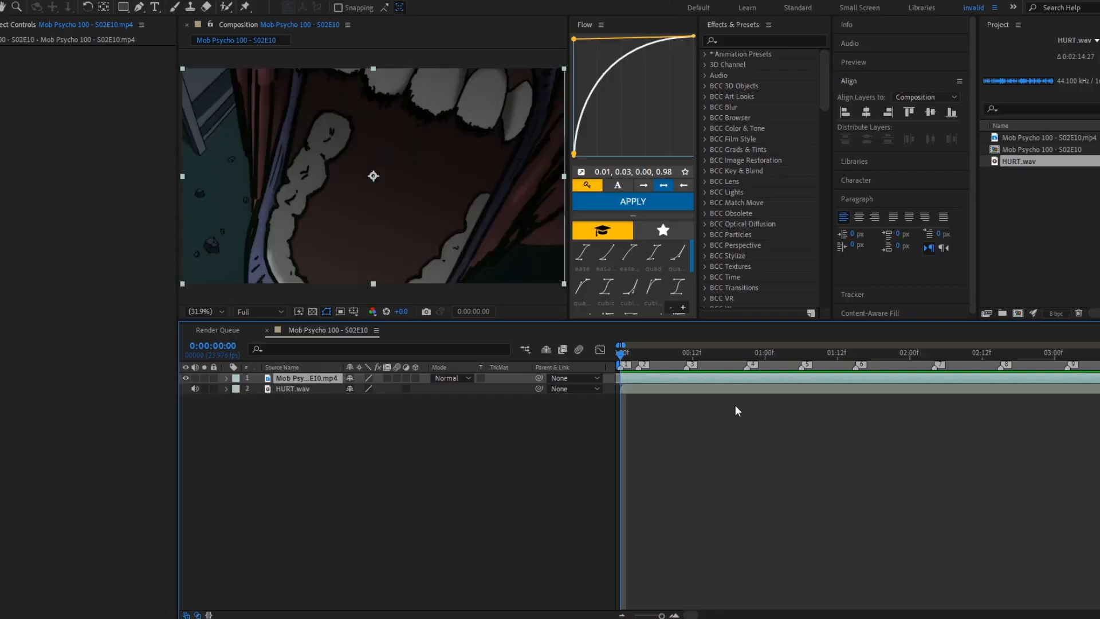
pyautogui.press('space')
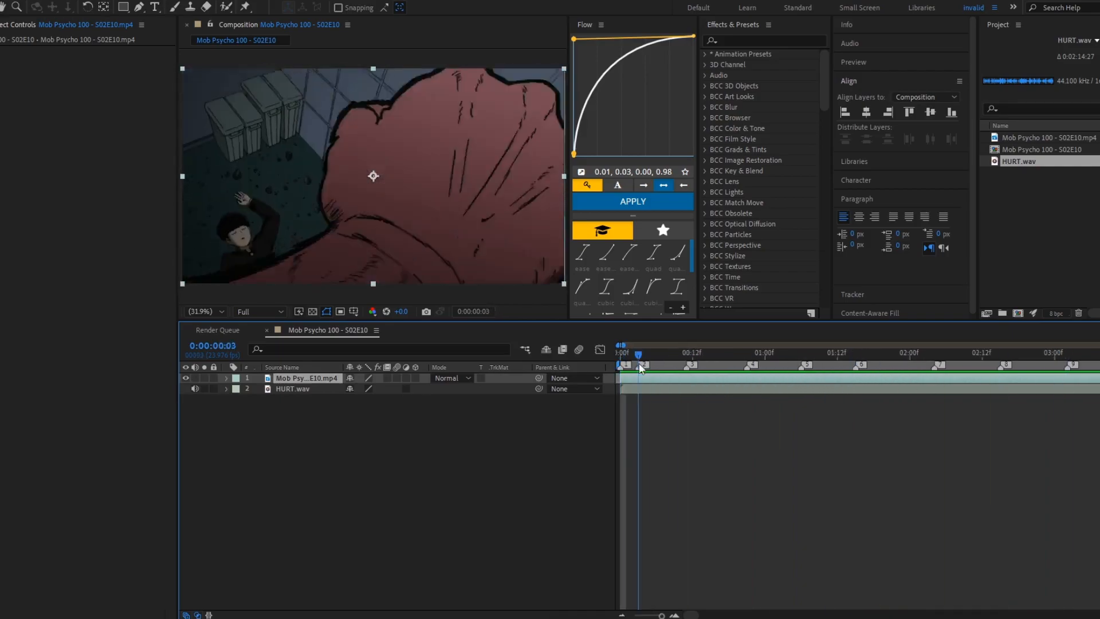
pyautogui.hotkey('ctrl', 'd')
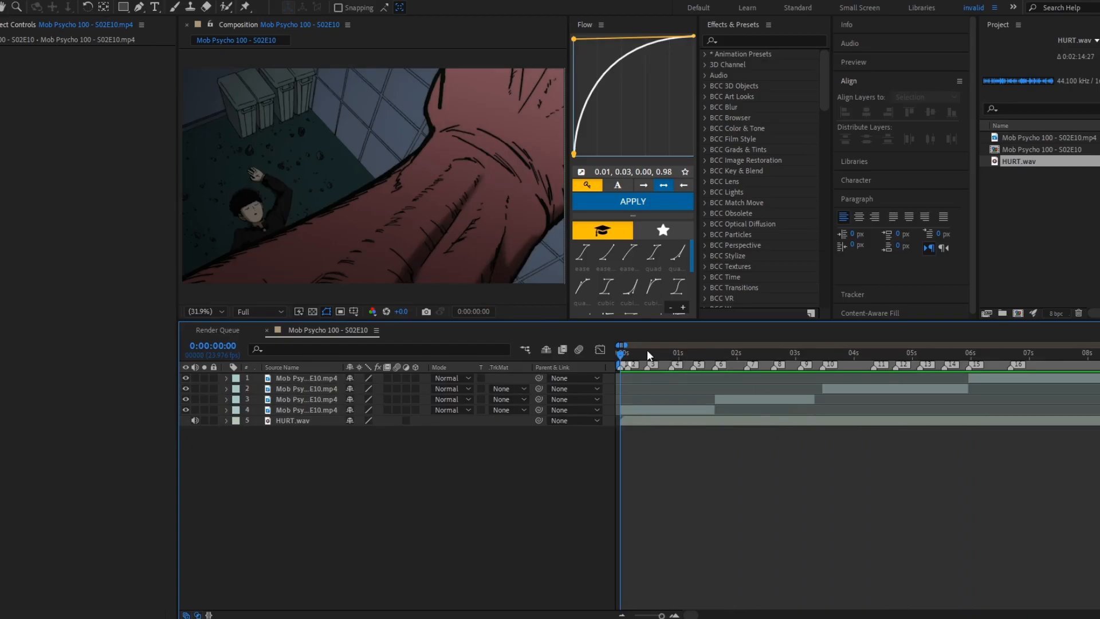
pyautogui.moveTo(648, 351); pyautogui.dragTo(617, 377)
pyautogui.press('space')
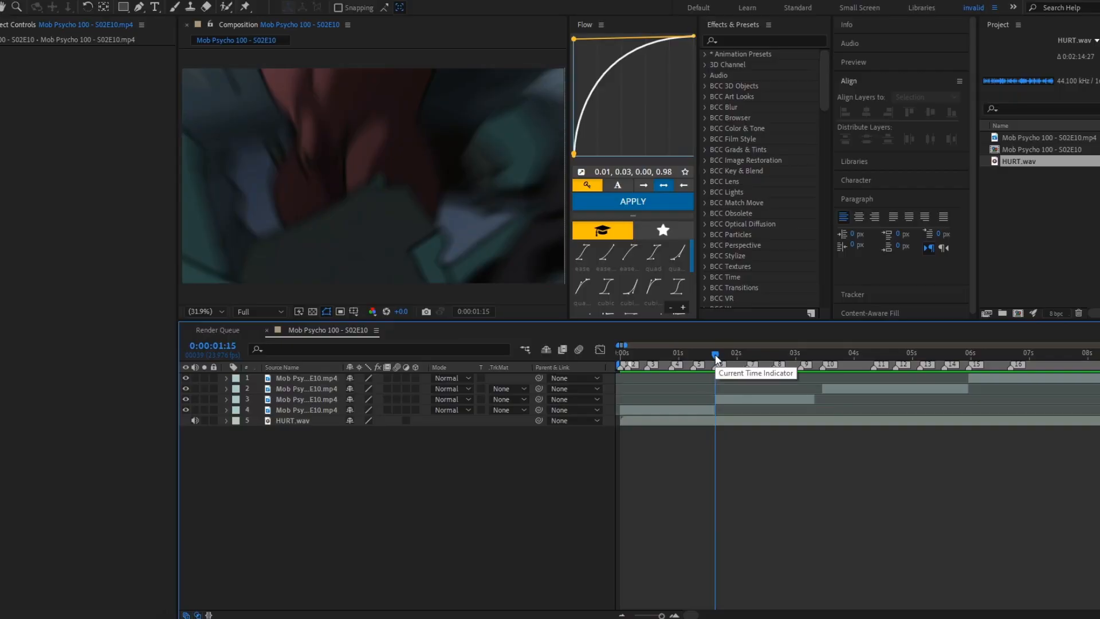
# Pre-compose the second clip, starting at 0:00:01:15, moving all attributes into the new composition.
pyautogui.moveTo(716, 358); pyautogui.dragTo(759, 389)
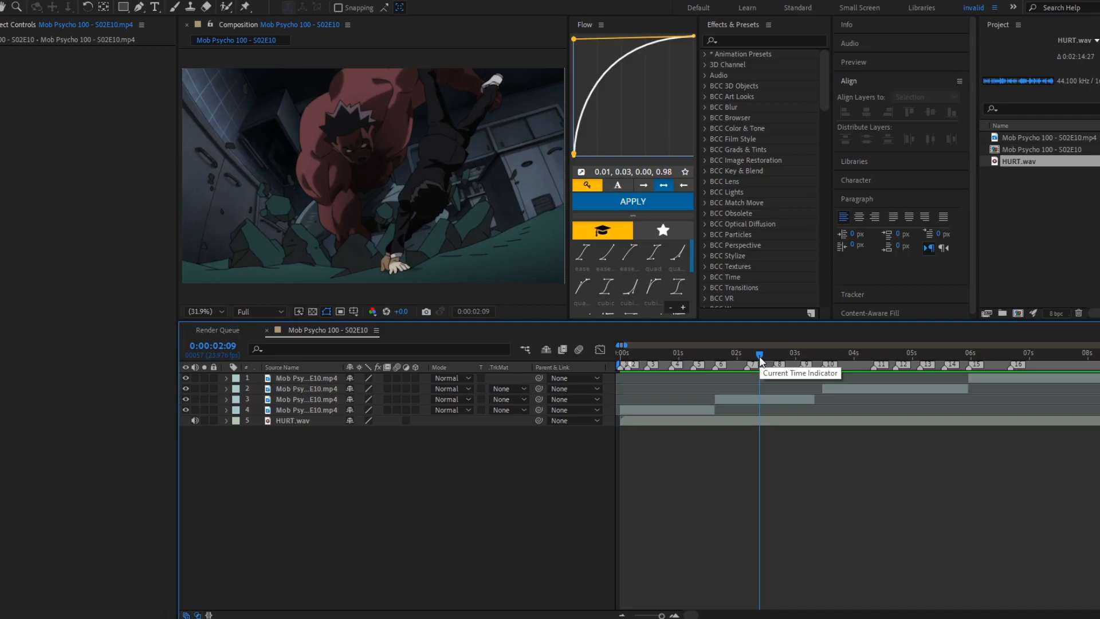
pyautogui.click(760, 400)
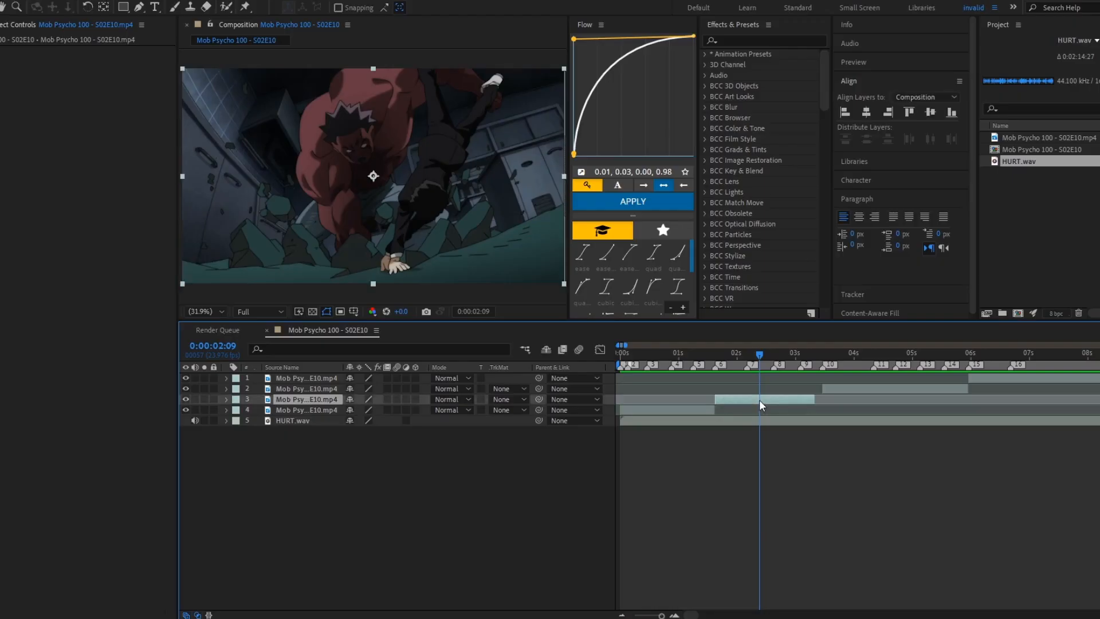
pyautogui.press('i')
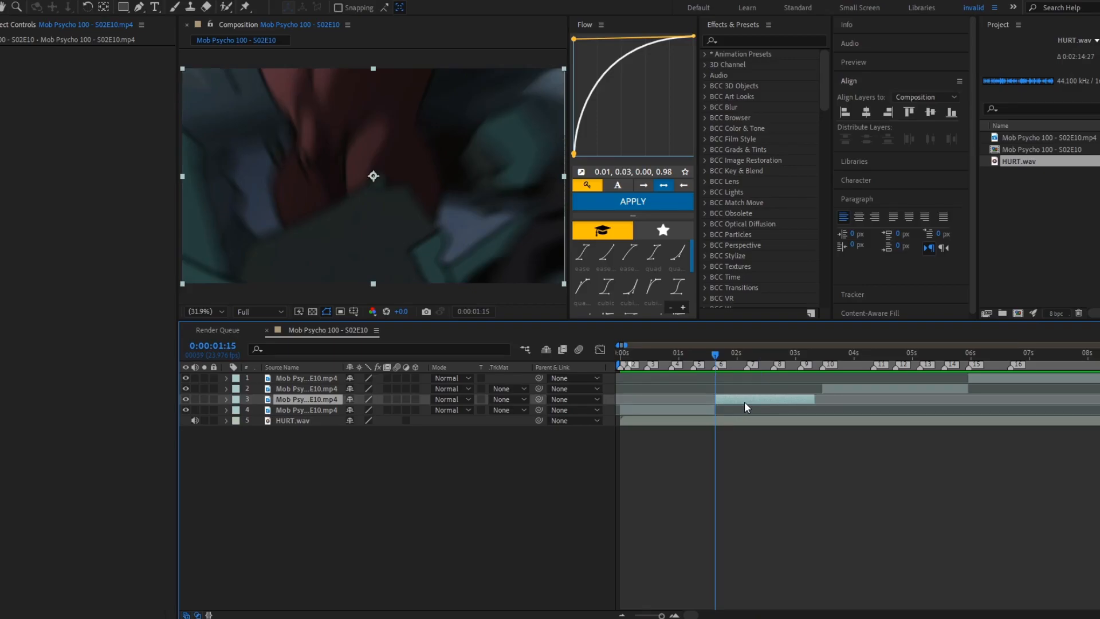
pyautogui.rightClick(744, 407)
pyautogui.click(770, 342)
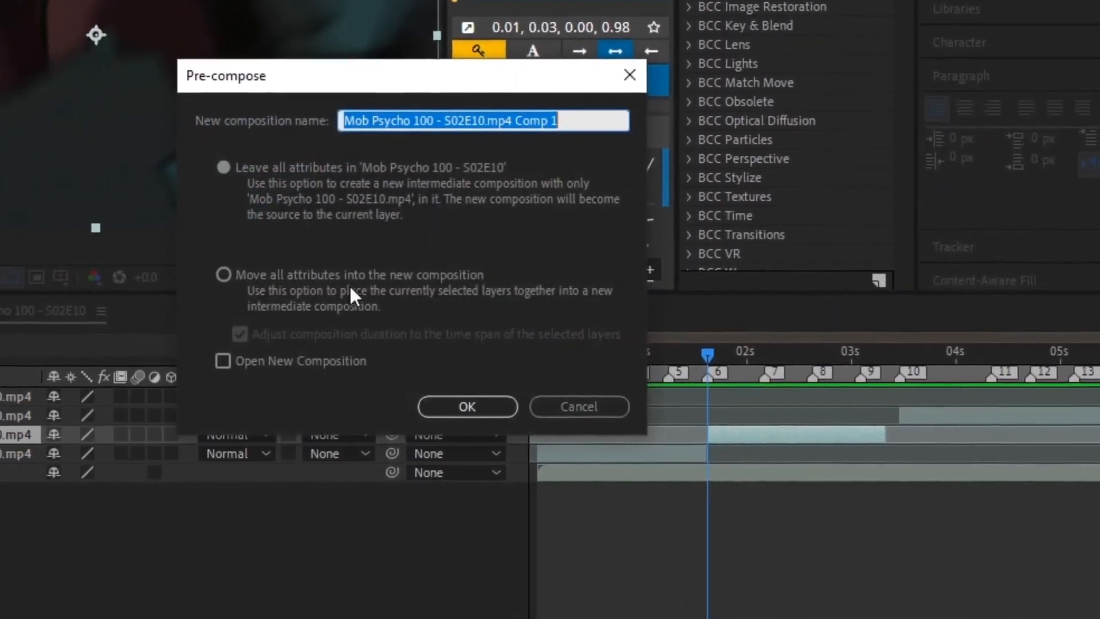
pyautogui.click(351, 277)
pyautogui.click(467, 406)
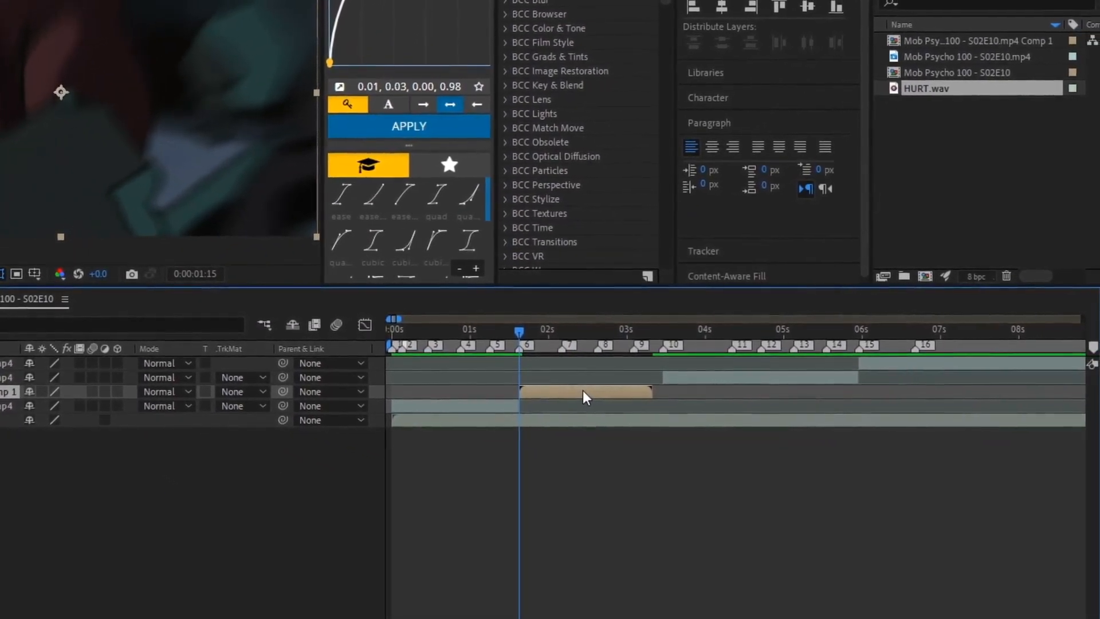
# Enable time remapping on the pre-composed clip and add Time Remap keyframes at 0:00:01:16 and 0:00:01:18.
pyautogui.hotkey('ctrl', 'alt', 't')
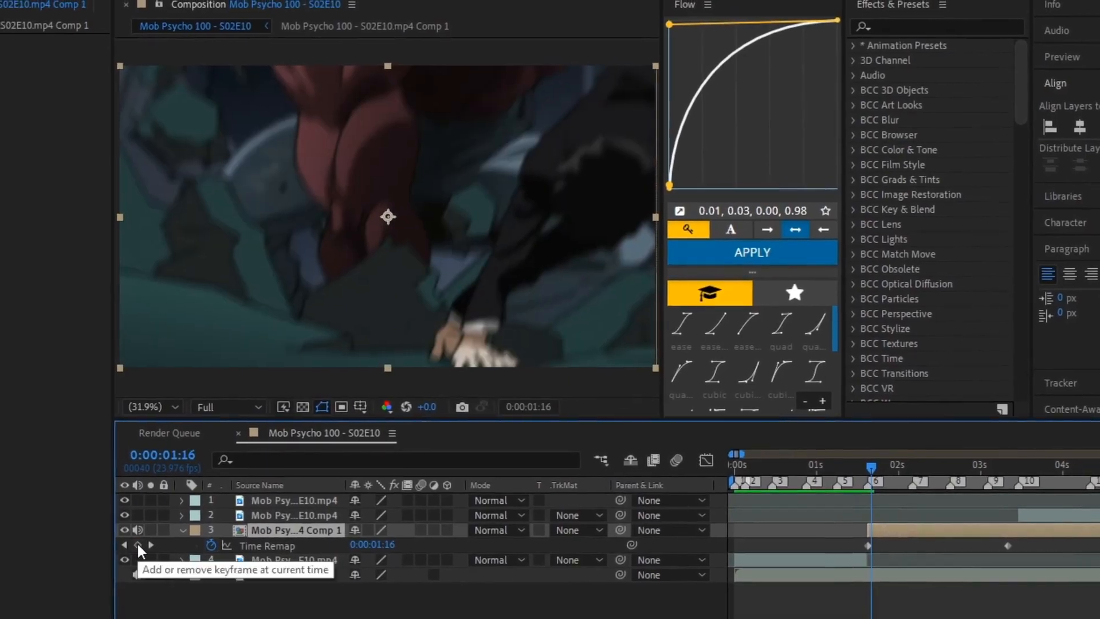
pyautogui.click(138, 544)
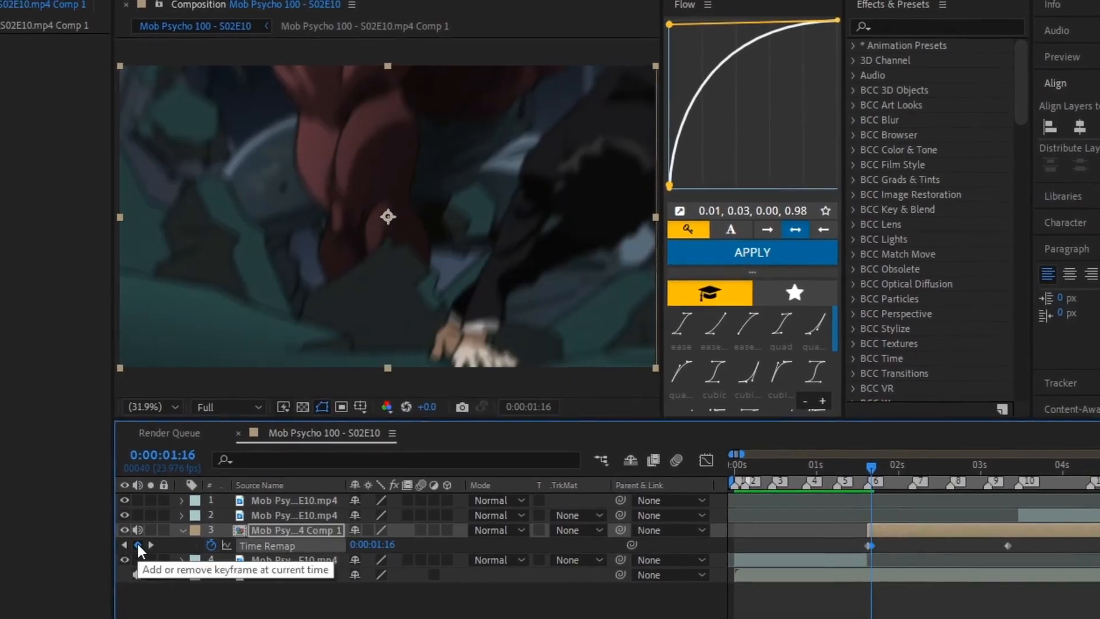
pyautogui.press('pagedown')
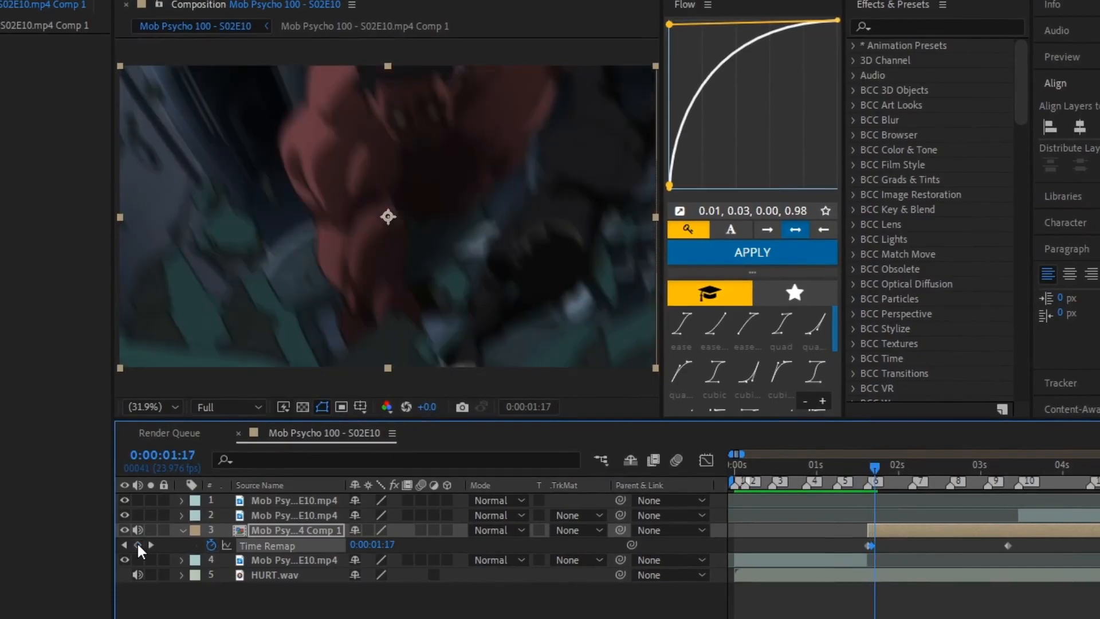
pyautogui.press('pageup')
pyautogui.press('pagedown')
pyautogui.press('pagedown')
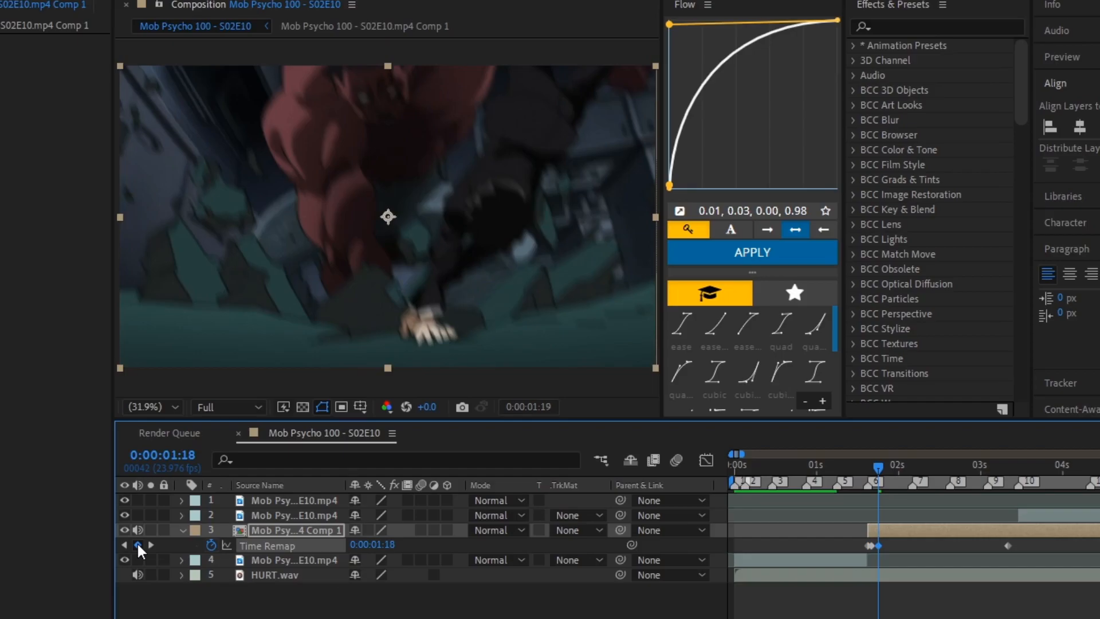
pyautogui.press('pagedown')
pyautogui.press('pagedown')
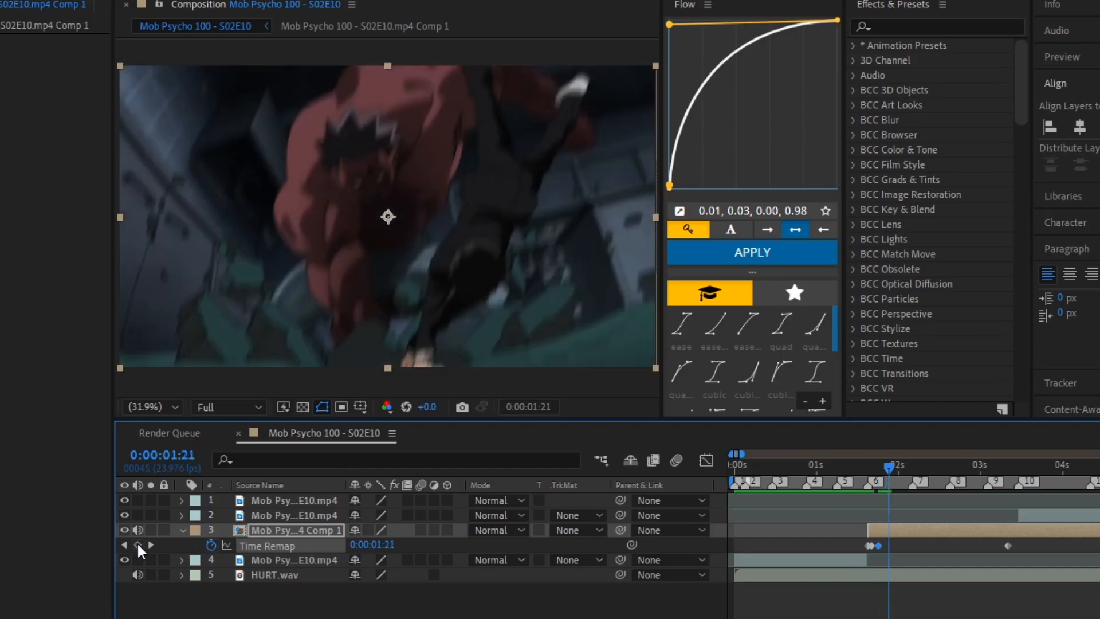
# Add Time Remap keyframes at 0:00:01:20, 0:00:01:22 and 0:00:02:00 on the pre-composed clip.
pyautogui.click(137, 544)
pyautogui.press('pagedown')
pyautogui.press('pagedown')
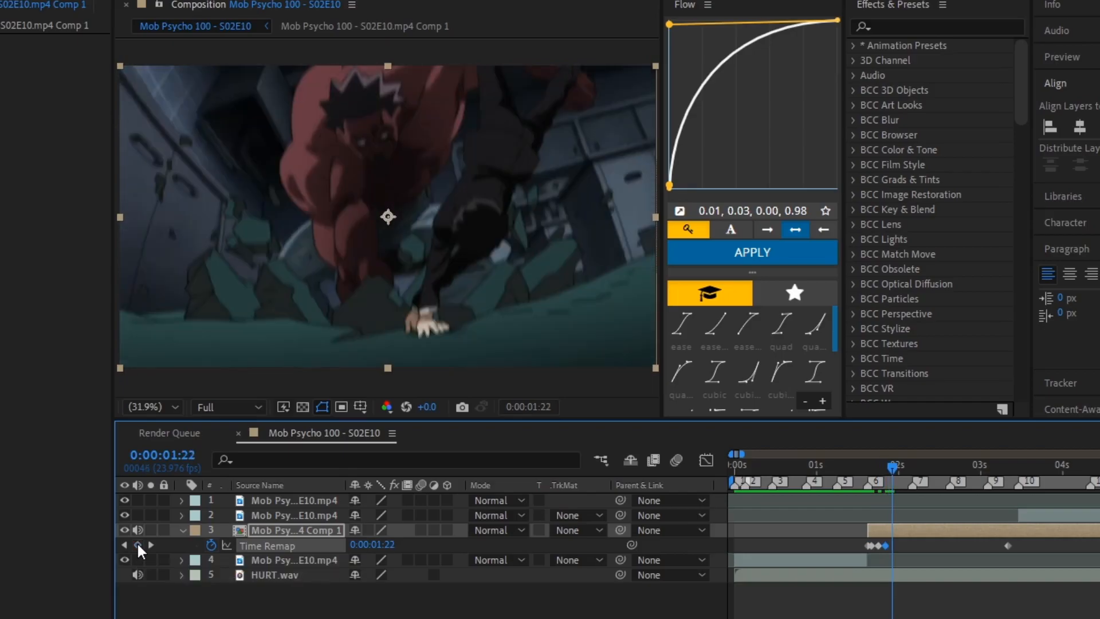
pyautogui.press('pagedown')
pyautogui.press('pagedown')
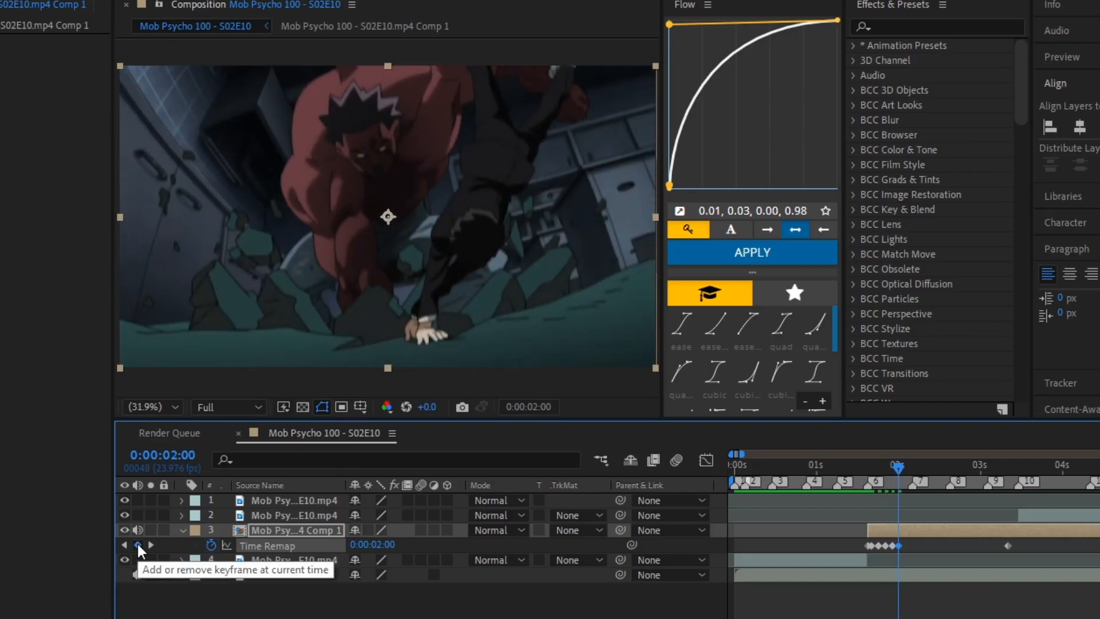
# Compare the frames after 0:00:02:00 for the next change in the drawing and add a Time Remap keyframe at 0:00:02:06.
pyautogui.press('pagedown')
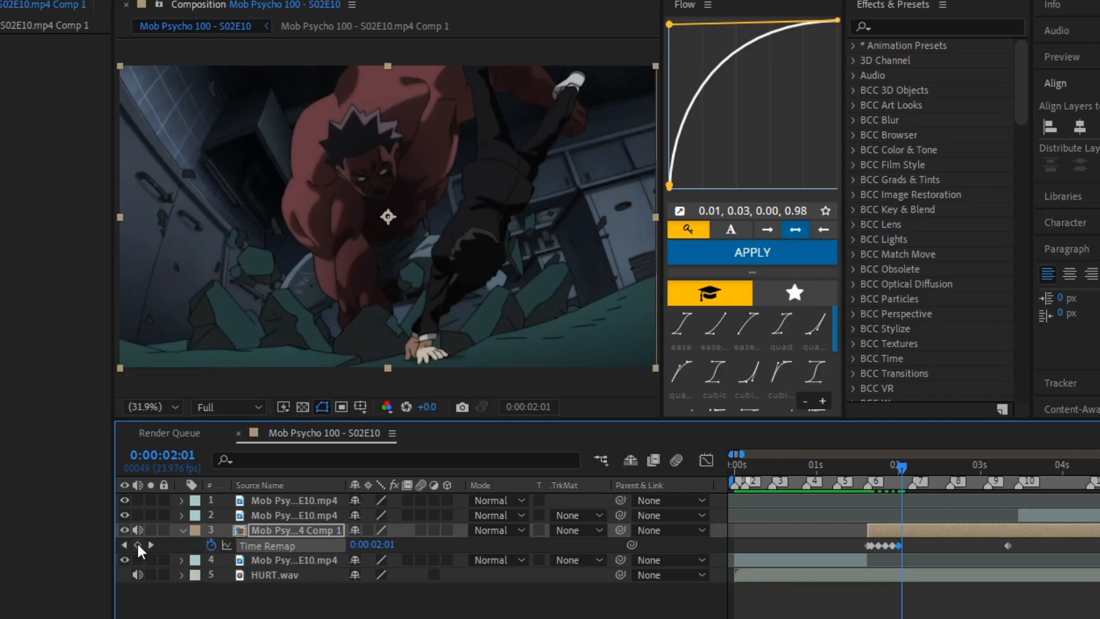
pyautogui.press('pagedown')
pyautogui.press('pagedown')
pyautogui.press('pagedown')
pyautogui.press('pagedown')
pyautogui.press('pagedown')
pyautogui.press('pagedown')
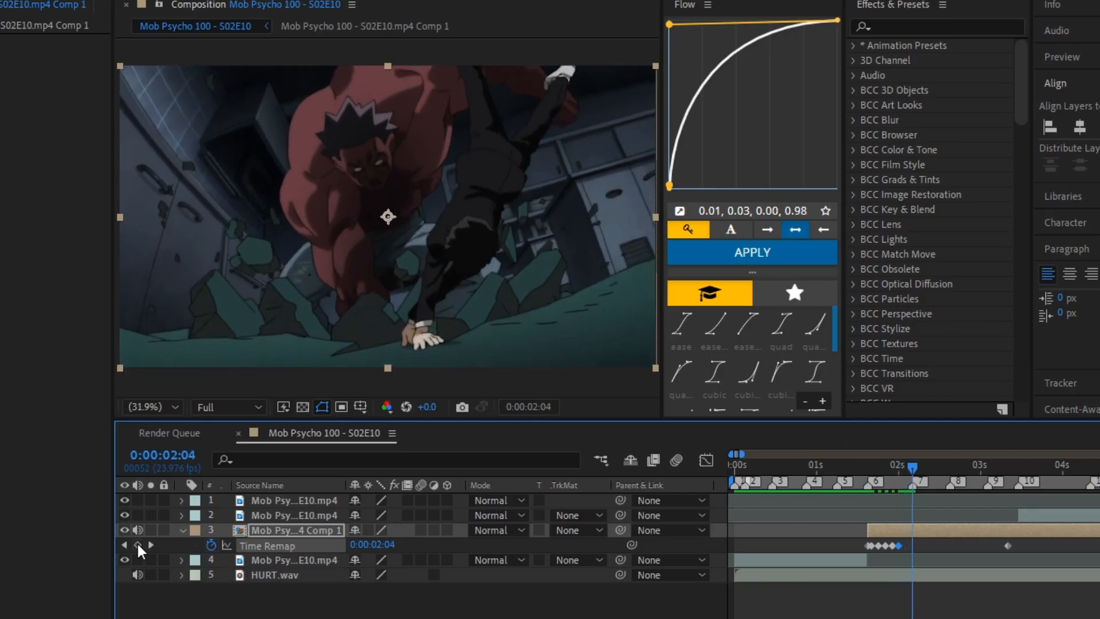
pyautogui.press('pageup')
pyautogui.press('pageup')
pyautogui.press('pageup')
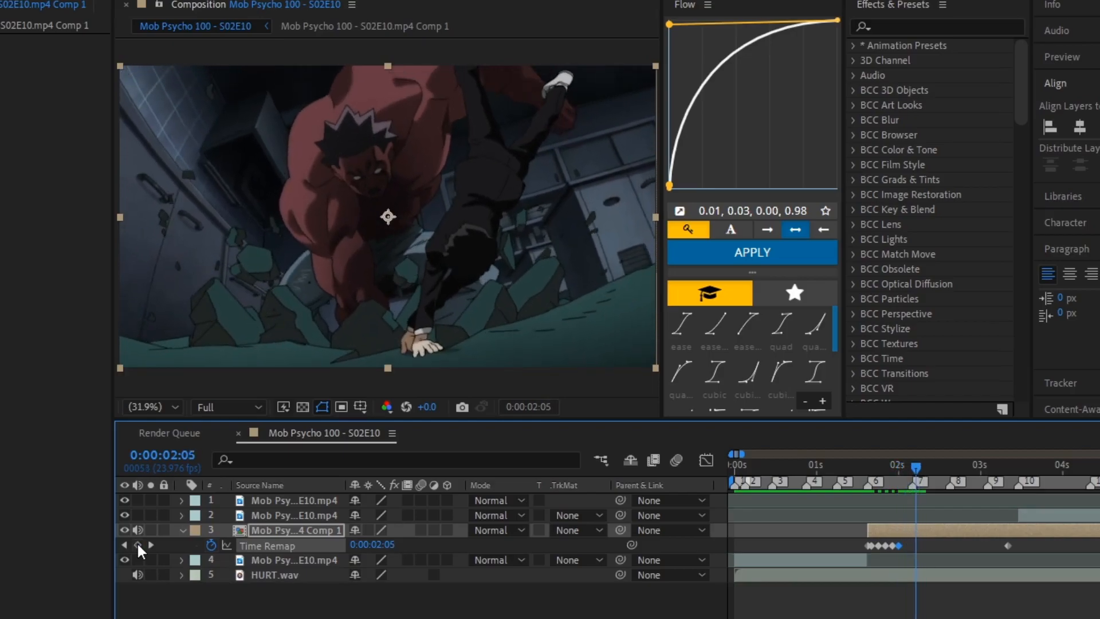
pyautogui.press('pagedown')
pyautogui.press('pagedown')
pyautogui.press('pageup')
pyautogui.press('pagedown')
pyautogui.press('pageup')
pyautogui.press('pagedown')
pyautogui.click(137, 543)
# Compare the frames up to 0:00:02:12 and add a Time Remap keyframe at 0:00:02:11 on the pre-composed clip.
pyautogui.press('pagedown')
pyautogui.press('pagedown')
pyautogui.press('pagedown')
pyautogui.press('pagedown')
pyautogui.press('pagedown')
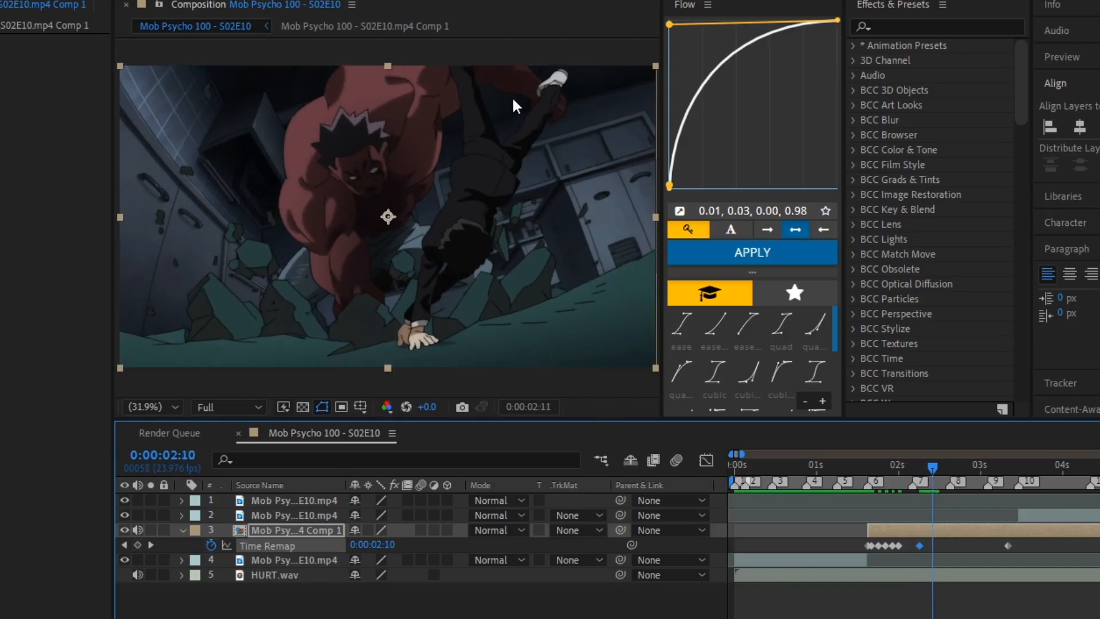
pyautogui.press('pagedown')
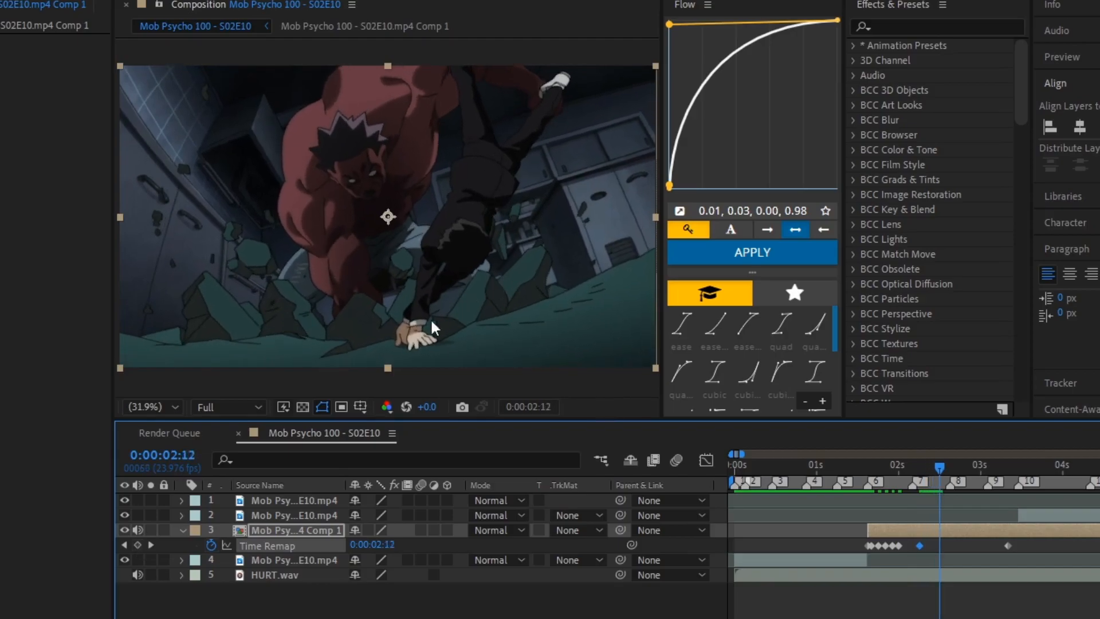
pyautogui.click(140, 545)
# Compare the frames up to 0:00:02:16 and add a Time Remap keyframe at 0:00:02:16 on the pre-composed clip.
pyautogui.press('pagedown')
pyautogui.press('pagedown')
pyautogui.press('pagedown')
pyautogui.press('pagedown')
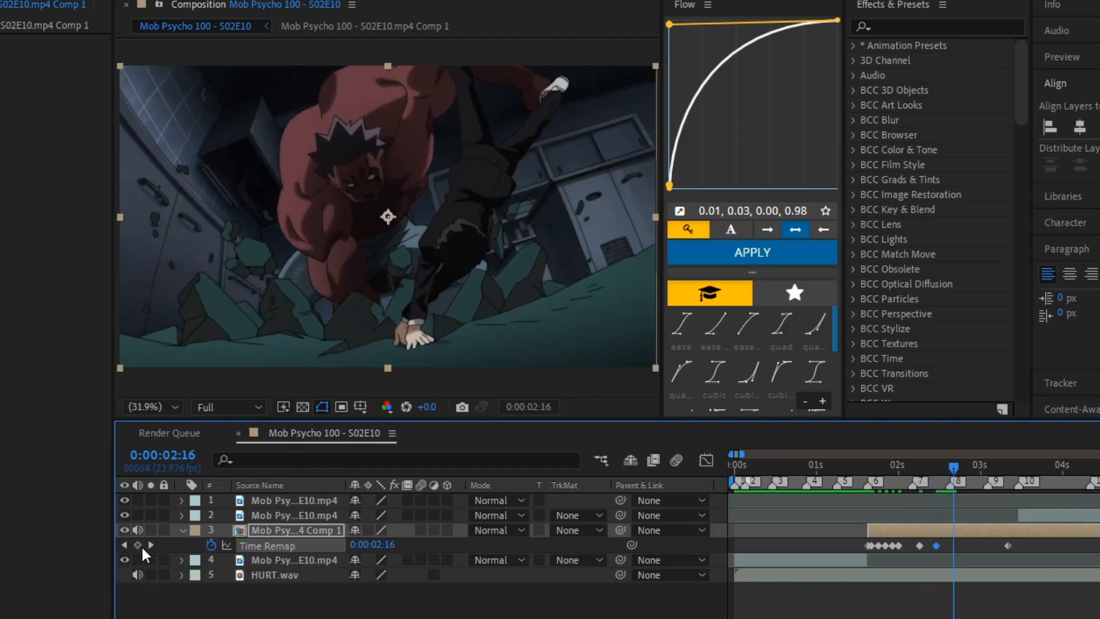
pyautogui.press('pageup')
pyautogui.press('pagedown')
pyautogui.press('pageup')
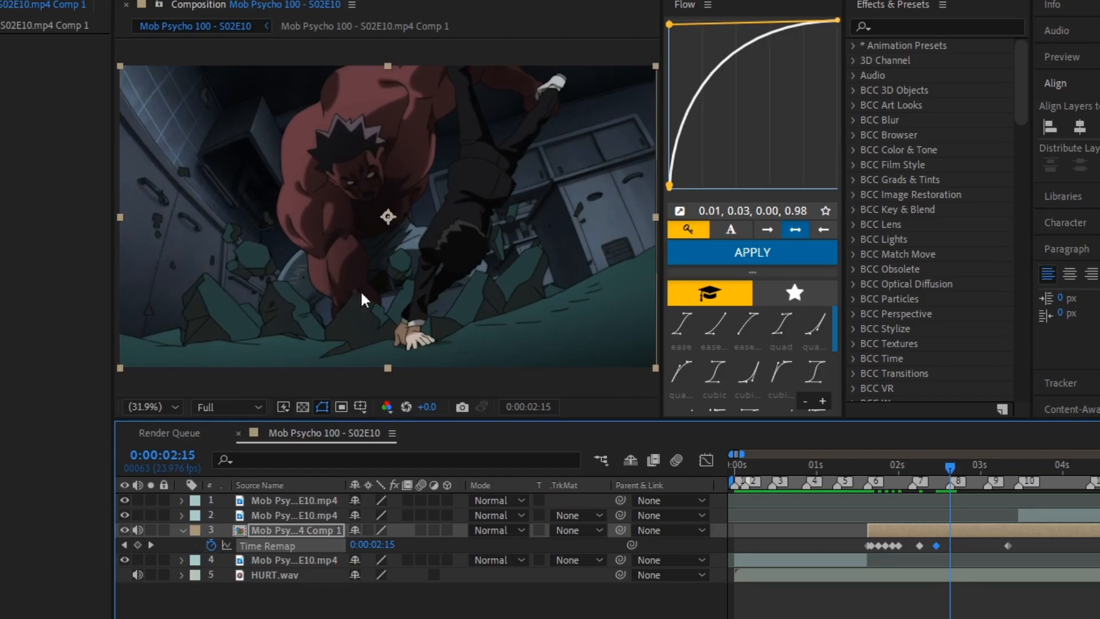
pyautogui.press('pagedown')
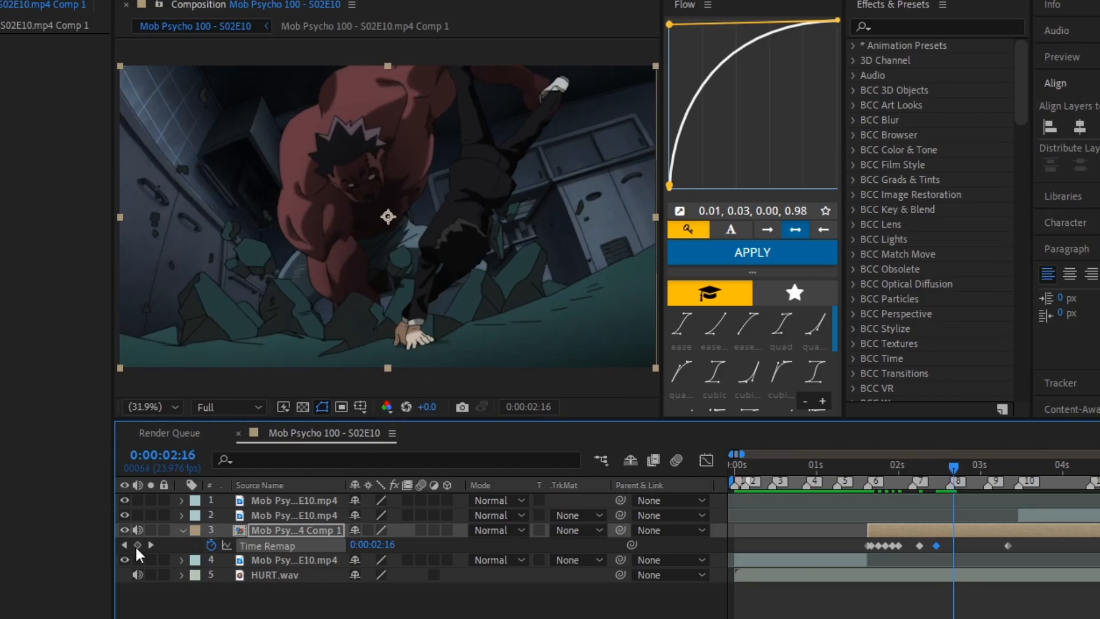
# Compare the frames around 0:00:02:20 for the next change in the drawing and add a Time Remap keyframe at 0:00:02:21.
pyautogui.press('pagedown')
pyautogui.press('pagedown')
pyautogui.press('pagedown')
pyautogui.press('pagedown')
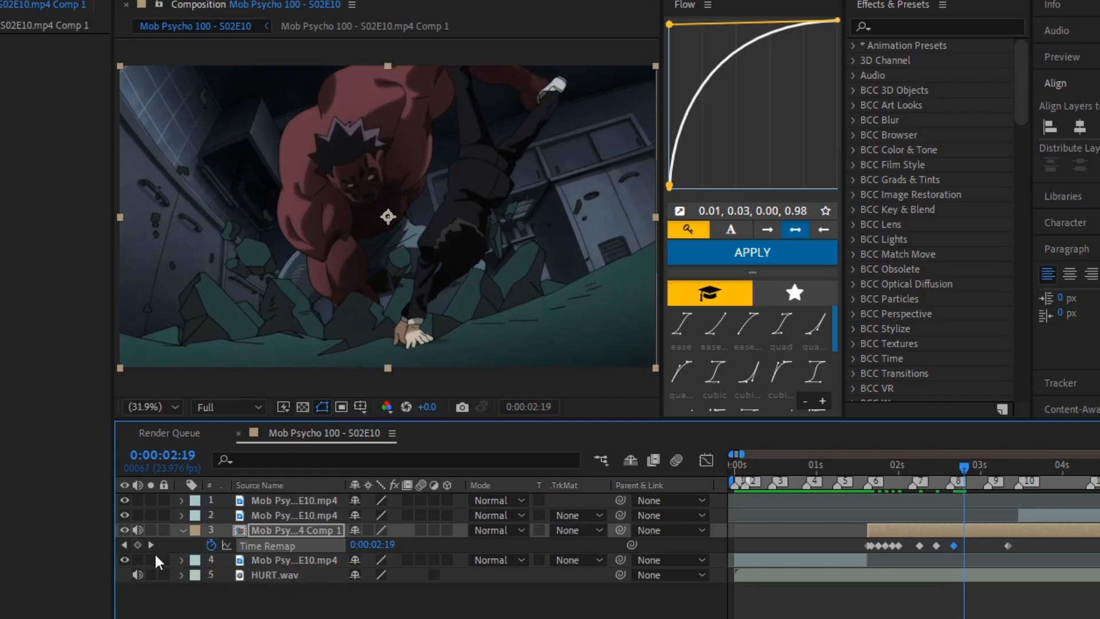
pyautogui.press('pagedown')
pyautogui.press('pageup')
pyautogui.press('pagedown')
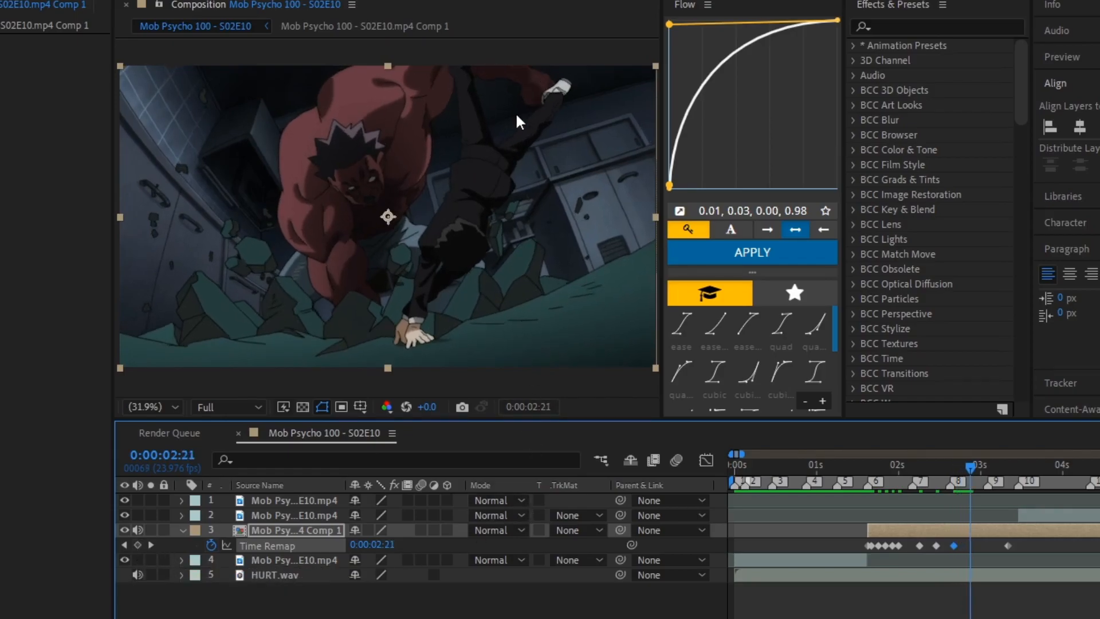
pyautogui.press('pageup')
pyautogui.press('pageup')
pyautogui.press('pageup')
pyautogui.press('pagedown')
pyautogui.press('pagedown')
pyautogui.press('pagedown')
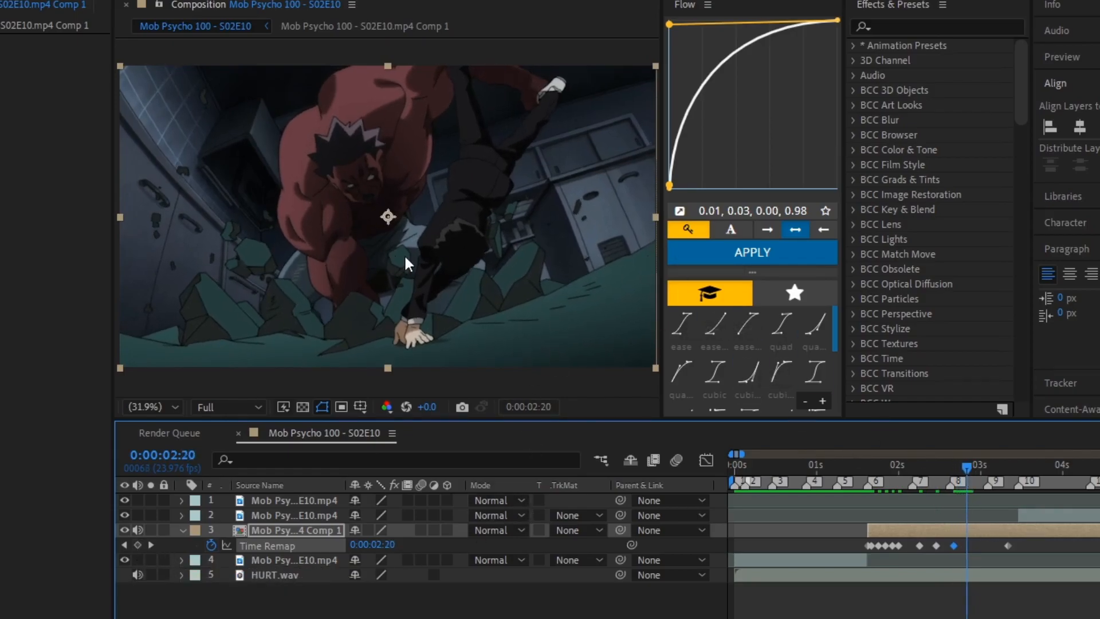
pyautogui.press('pageup')
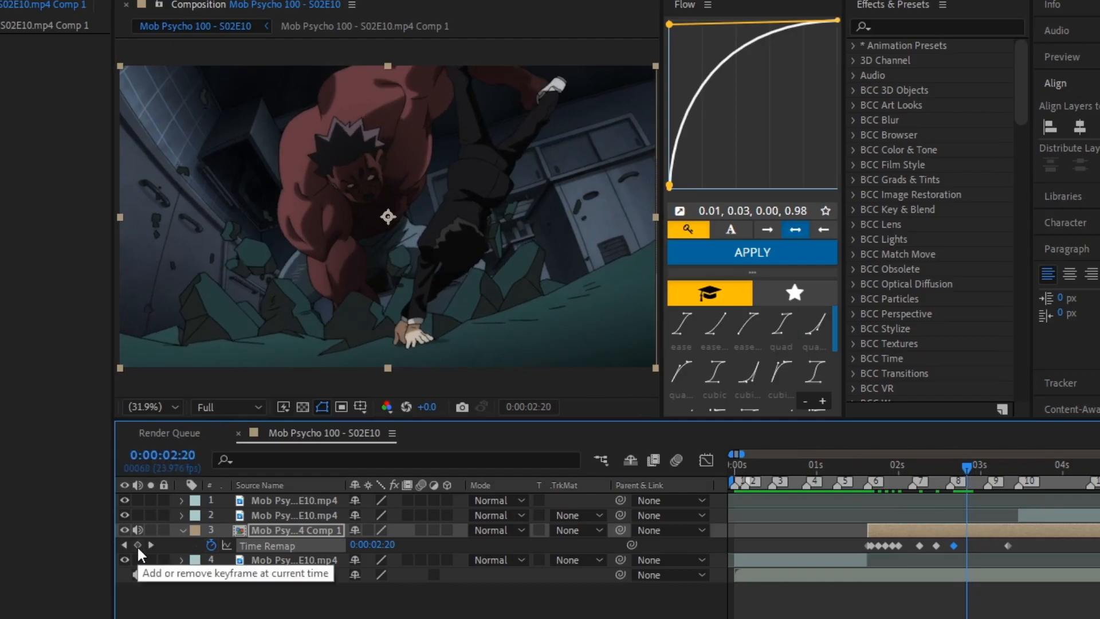
pyautogui.press('pagedown')
pyautogui.click(137, 548)
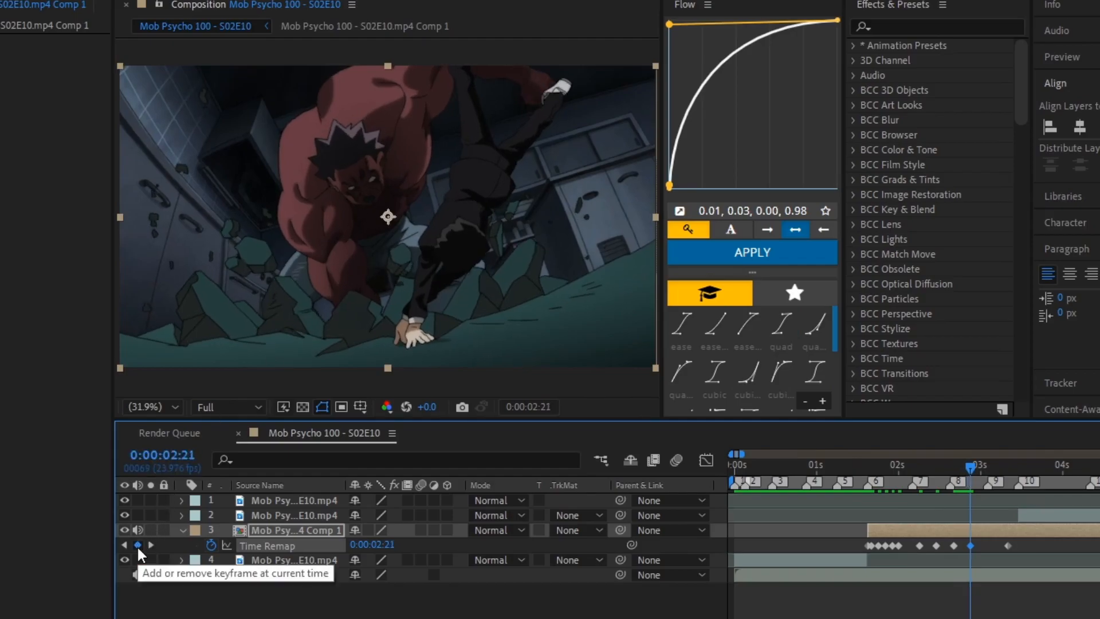
# Advance five frames and add a Time Remap keyframe at 0:00:03:02 on the pre-composed clip.
pyautogui.press('pagedown')
pyautogui.press('pagedown')
pyautogui.press('pagedown')
pyautogui.press('pagedown')
pyautogui.press('pagedown')
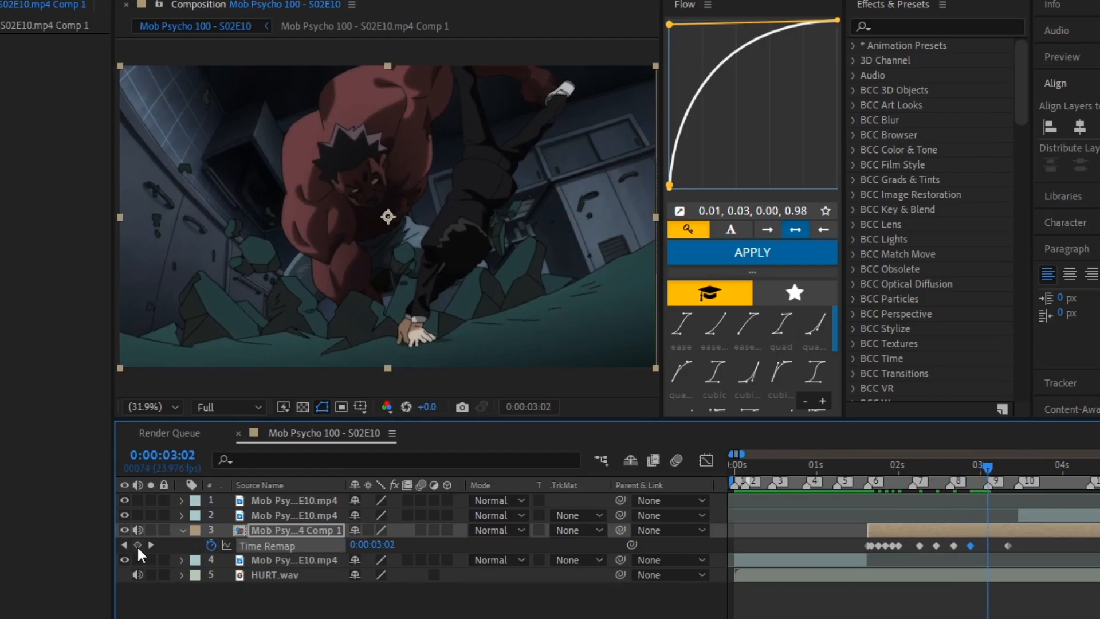
# Add a Time Remap keyframe at 0:00:03:07 and delete the original end keyframe just after it.
pyautogui.press('pagedown')
pyautogui.press('pagedown')
pyautogui.press('pagedown')
pyautogui.press('pagedown')
pyautogui.press('pagedown')
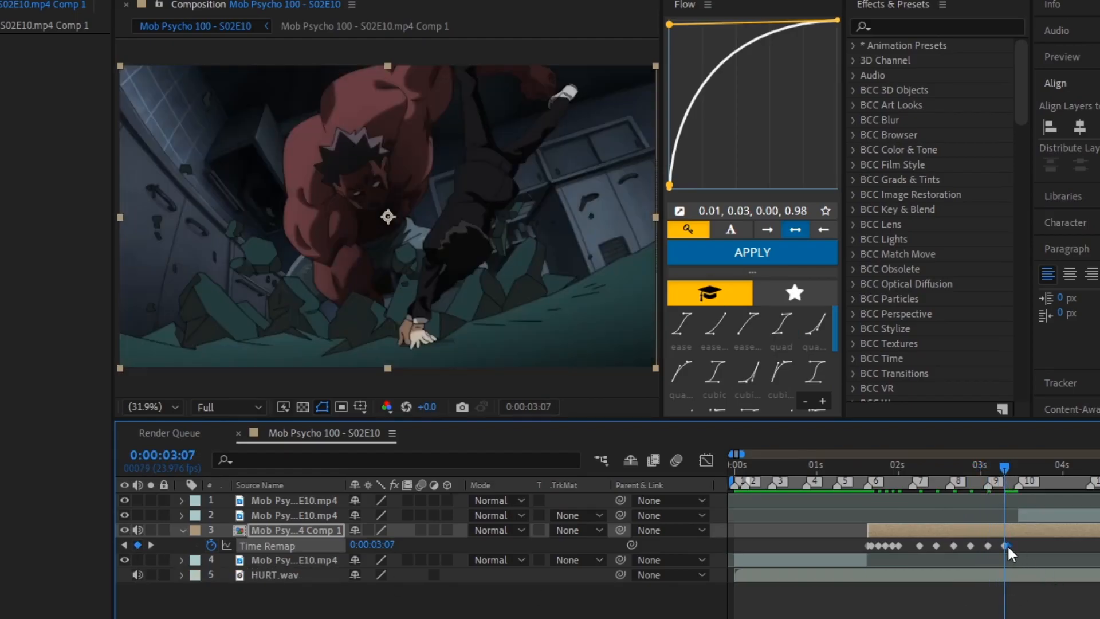
pyautogui.press('Delete')
# Move the last Time Remap keyframe from 0:00:03:07 to 0:00:03:03, one frame after the preceding keyframe.
pyautogui.click(1004, 547)
pyautogui.moveTo(743, 453); pyautogui.dragTo(740, 456)
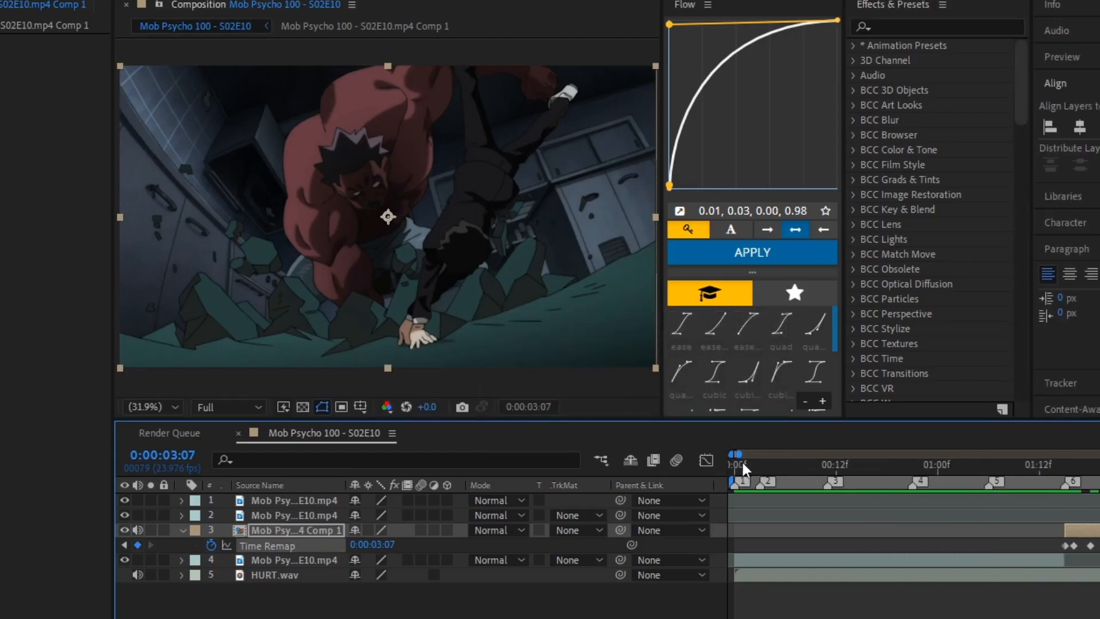
pyautogui.hscroll(4, 950, 560)
pyautogui.moveTo(1095, 547); pyautogui.dragTo(1062, 545)
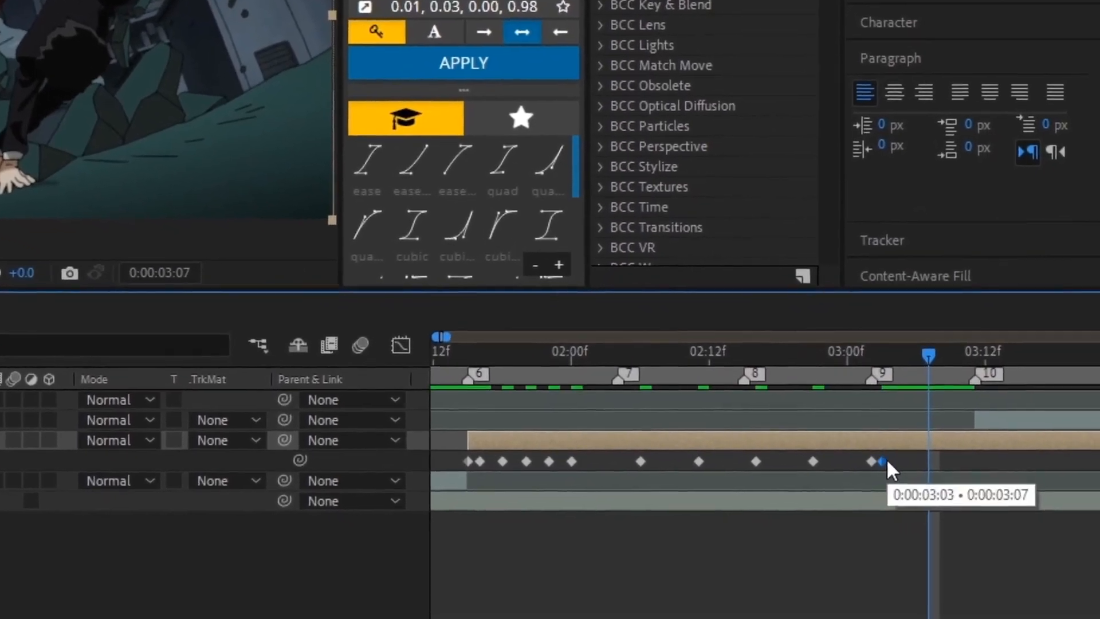
# Pack the Time Remap keyframes one frame apart up to 0:00:02:02 and trim the pre-composed clip's end to the last keyframe.
pyautogui.moveTo(743, 456); pyautogui.dragTo(582, 452)
pyautogui.keyDown('shift'); pyautogui.click(683, 456); pyautogui.keyUp('shift')
pyautogui.keyDown('shift'); pyautogui.click(609, 451); pyautogui.keyUp('shift')
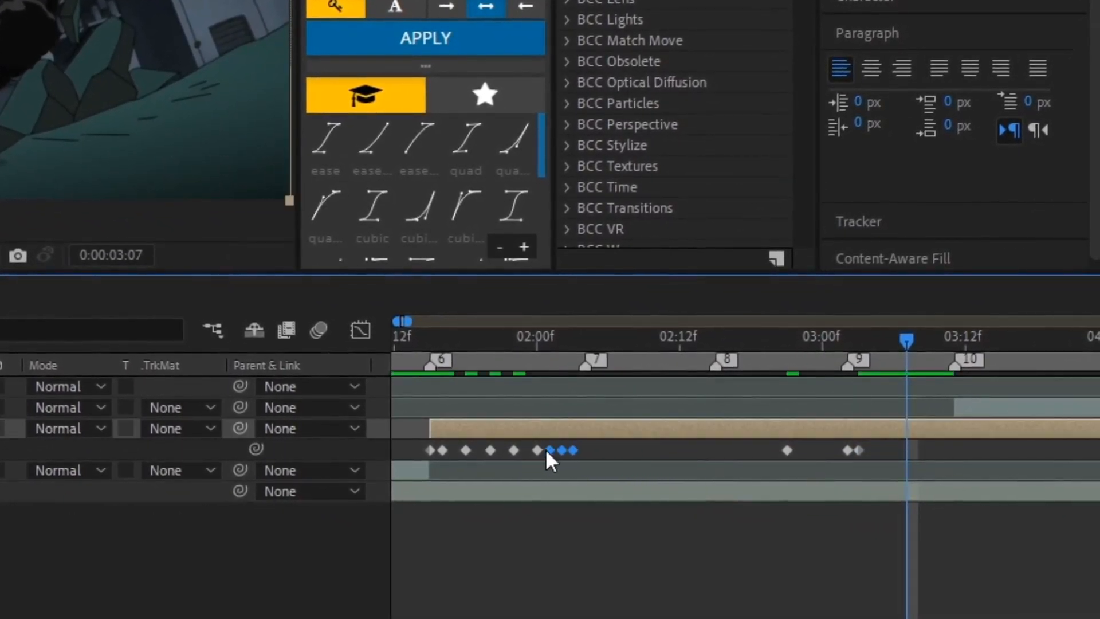
pyautogui.click(756, 459)
pyautogui.moveTo(755, 443); pyautogui.dragTo(542, 451)
pyautogui.click(555, 338)
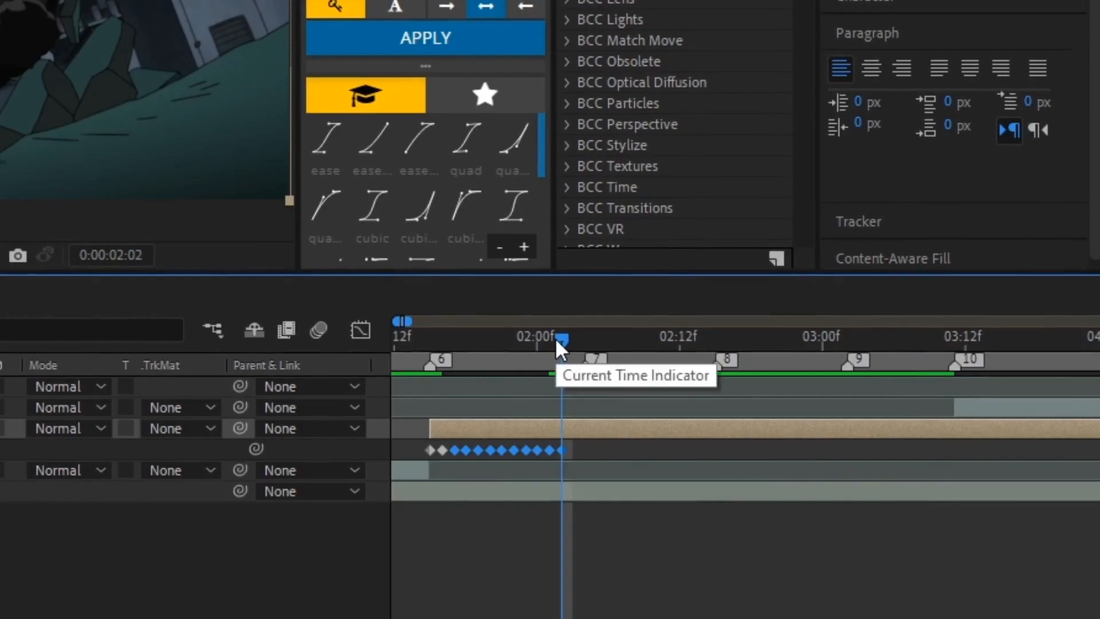
pyautogui.hotkey('alt', ']')
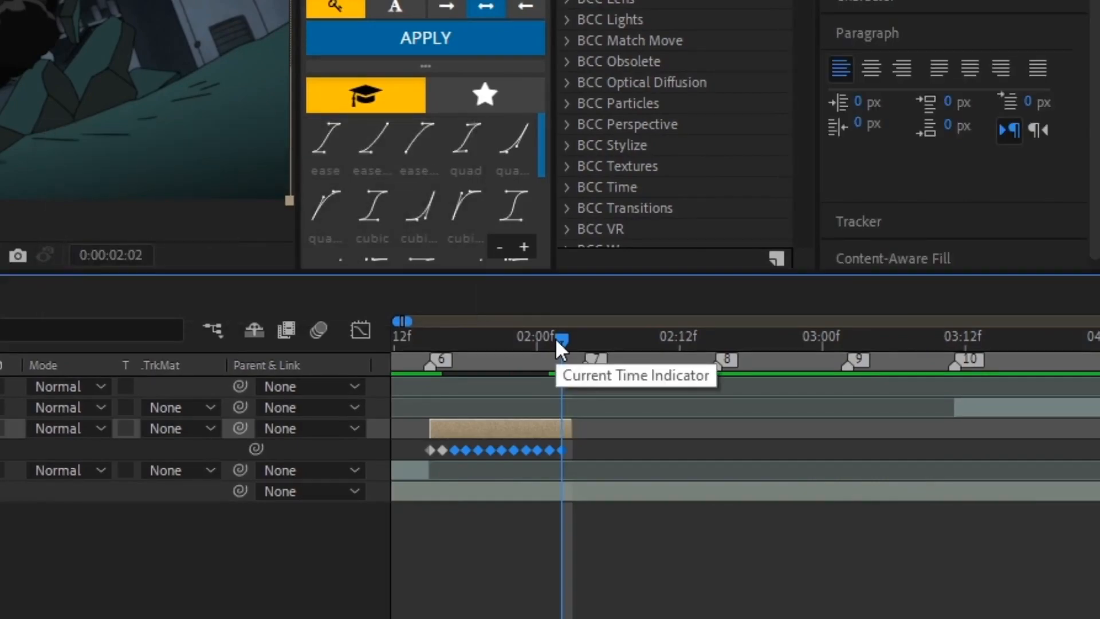
# Step through the remapped clip frame by frame to check that every frame shows a new drawing.
pyautogui.moveTo(555, 338); pyautogui.dragTo(443, 471)
pyautogui.press('pagedown')
pyautogui.press('pagedown')
pyautogui.press('pagedown')
pyautogui.press('pagedown')
pyautogui.press('pagedown')
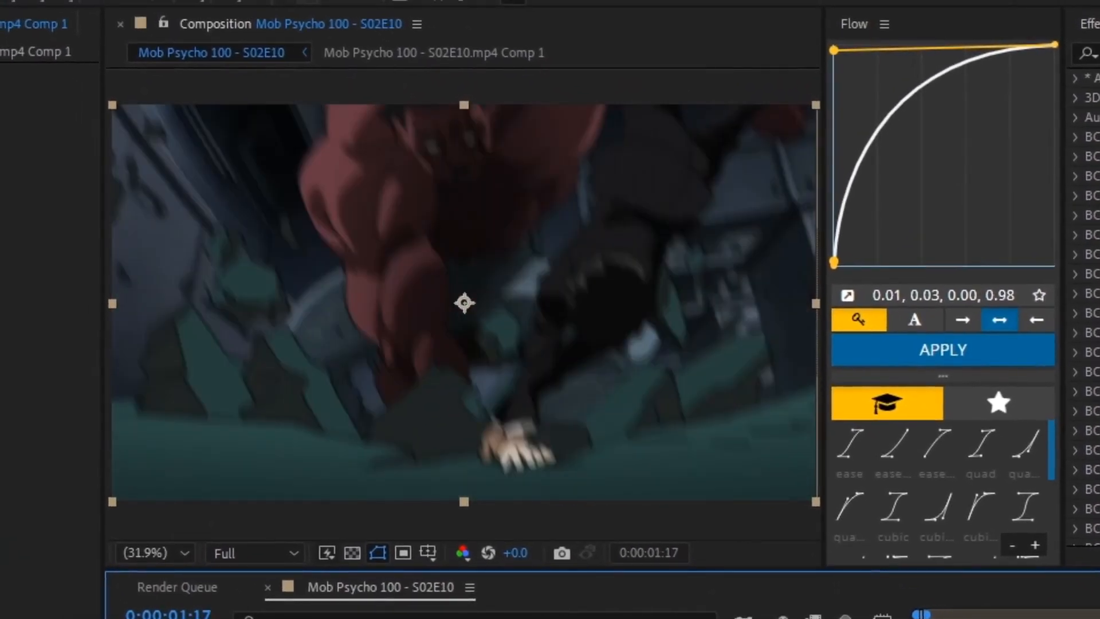
pyautogui.press('pagedown')
pyautogui.press('pagedown')
pyautogui.press('pagedown')
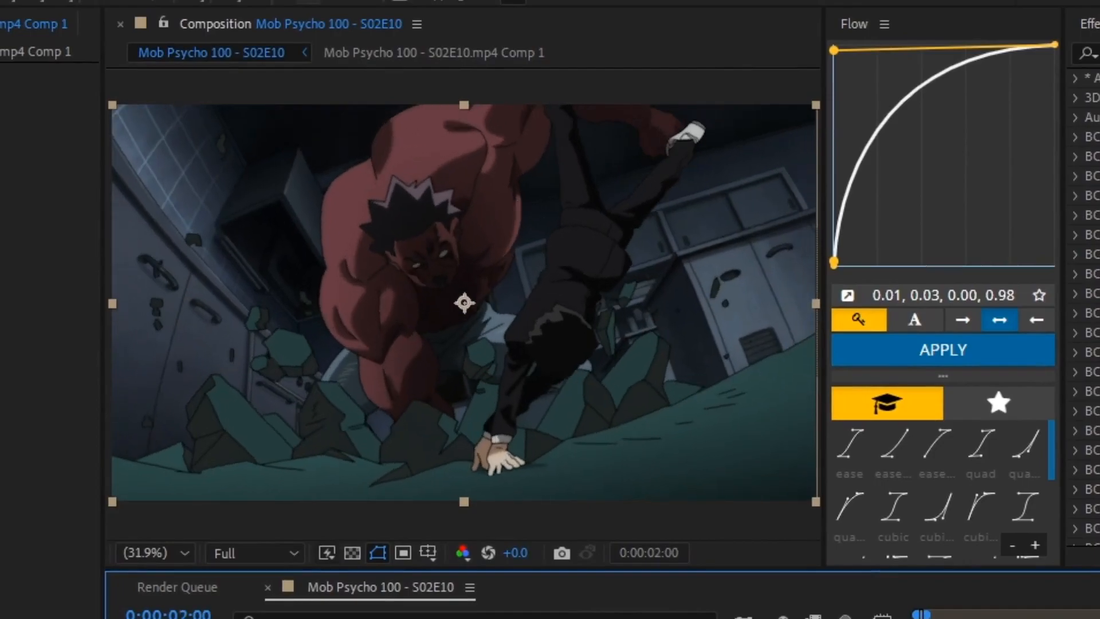
# Set the work area to span only the remapped clip, from 0:00:01:15 to 0:00:02:02.
pyautogui.moveTo(1070, 563); pyautogui.dragTo(968, 533)
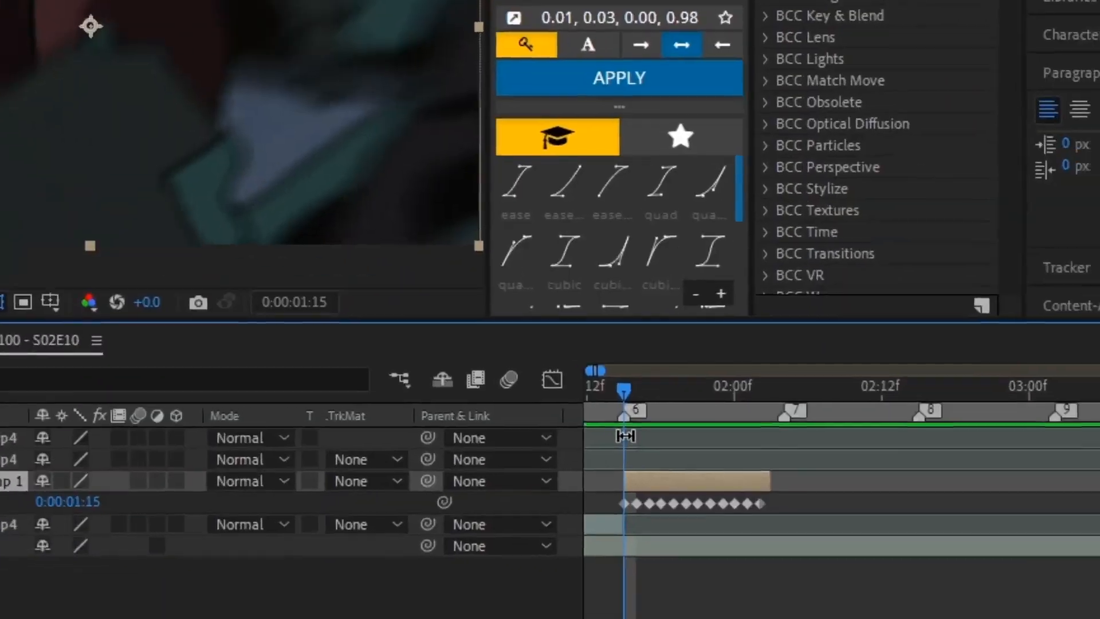
pyautogui.press('o')
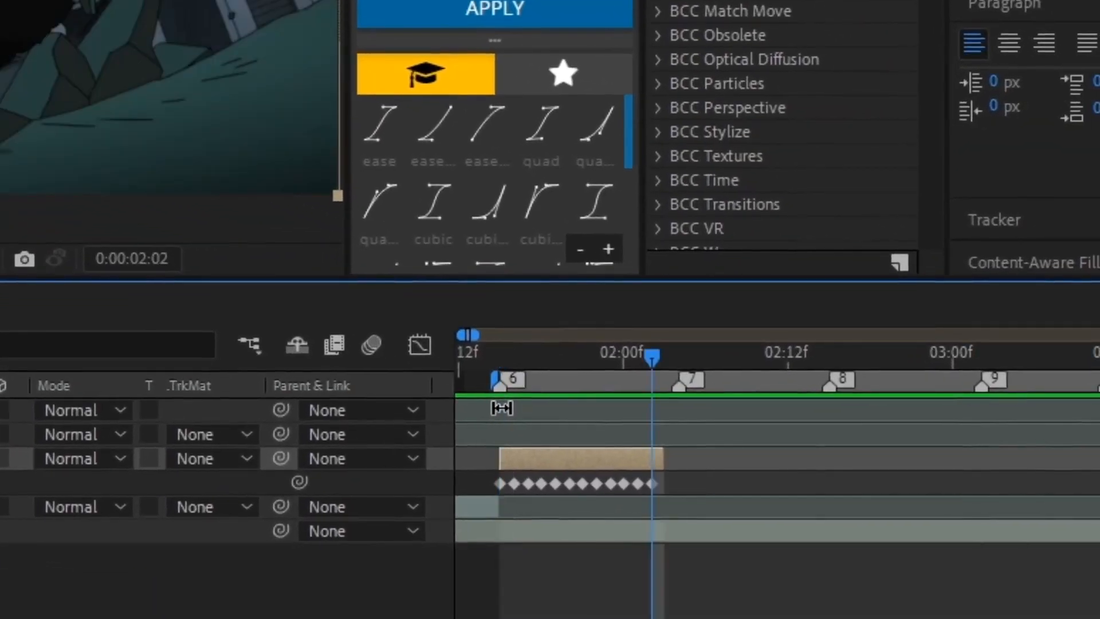
pyautogui.press('n')
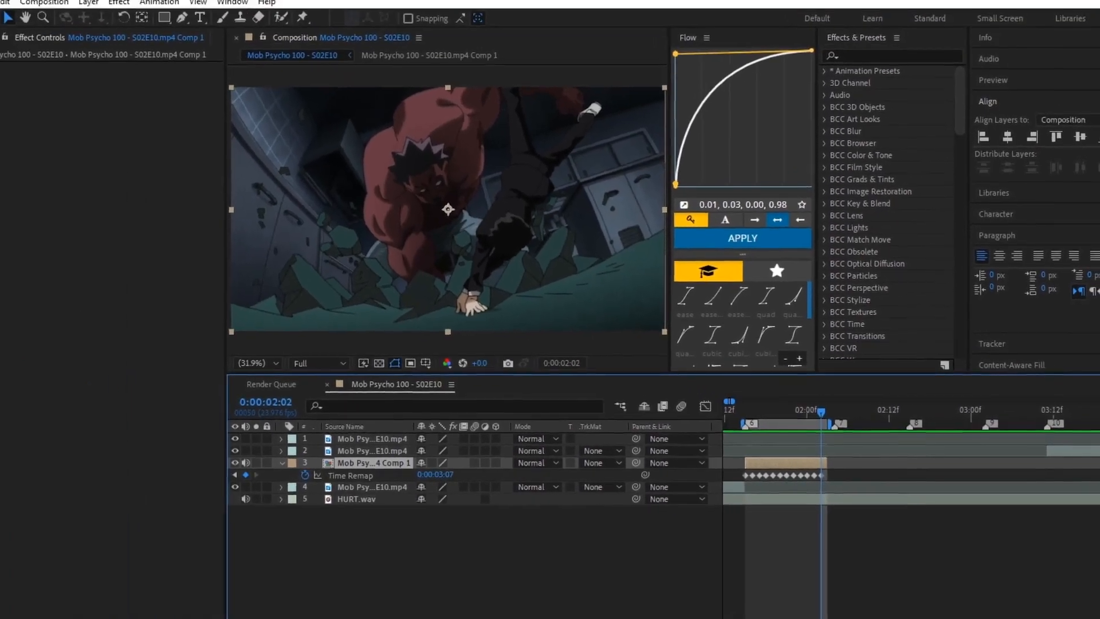
# Add the composition to the render queue and set its output file to smash in the RENDERS folder.
pyautogui.click(11, 14)
pyautogui.moveTo(57, 222)
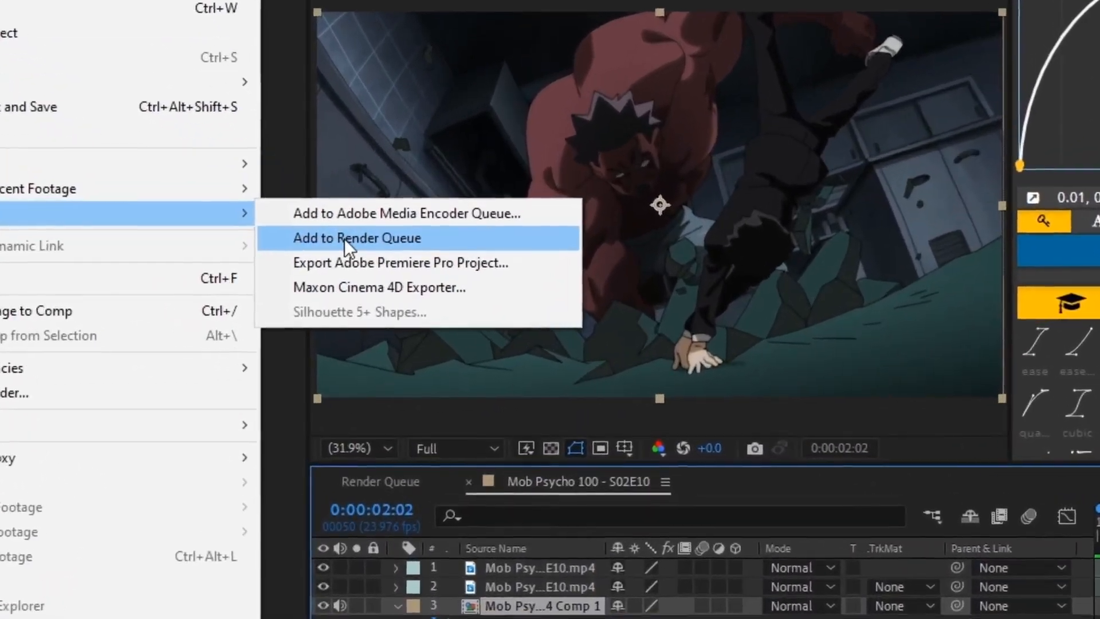
pyautogui.click(261, 237)
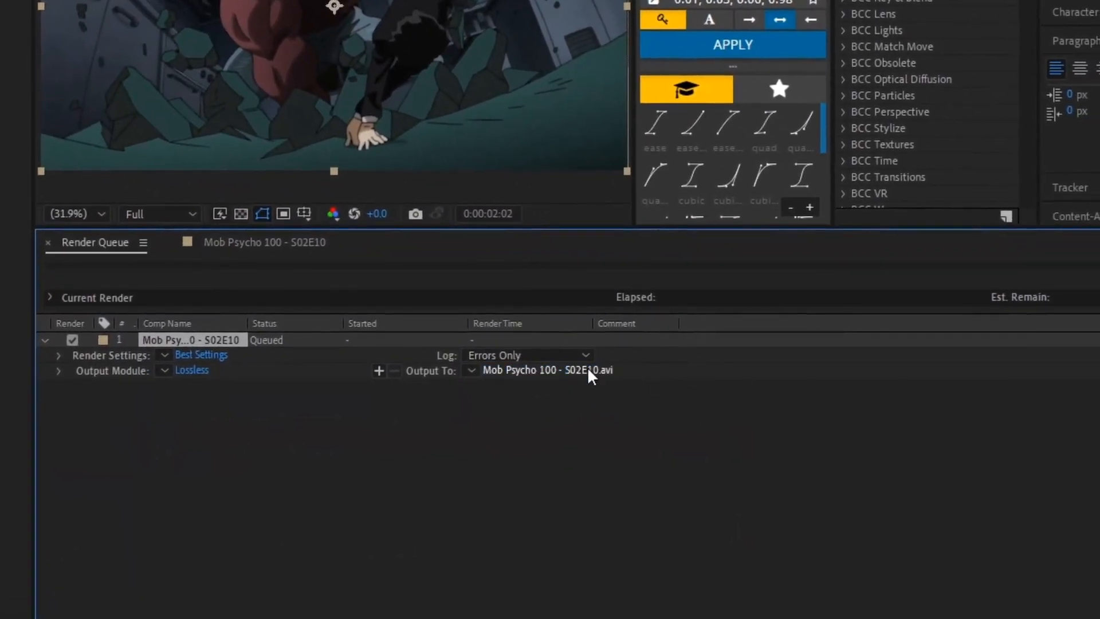
pyautogui.click(588, 374)
pyautogui.write('smash')
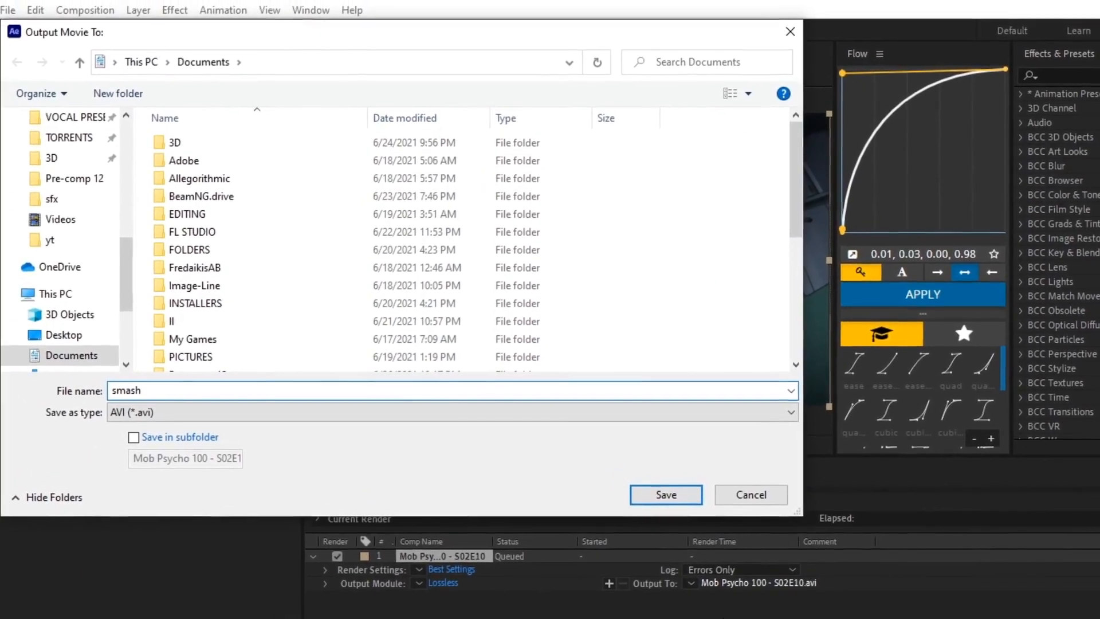
pyautogui.scroll(5, 71, 182)
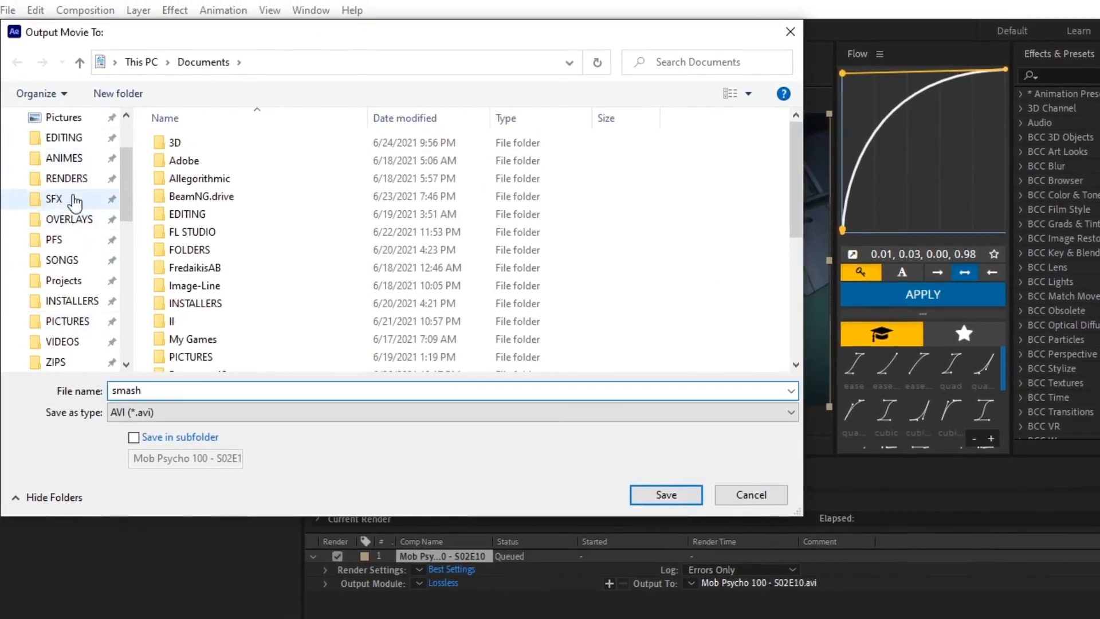
pyautogui.click(71, 182)
pyautogui.click(685, 495)
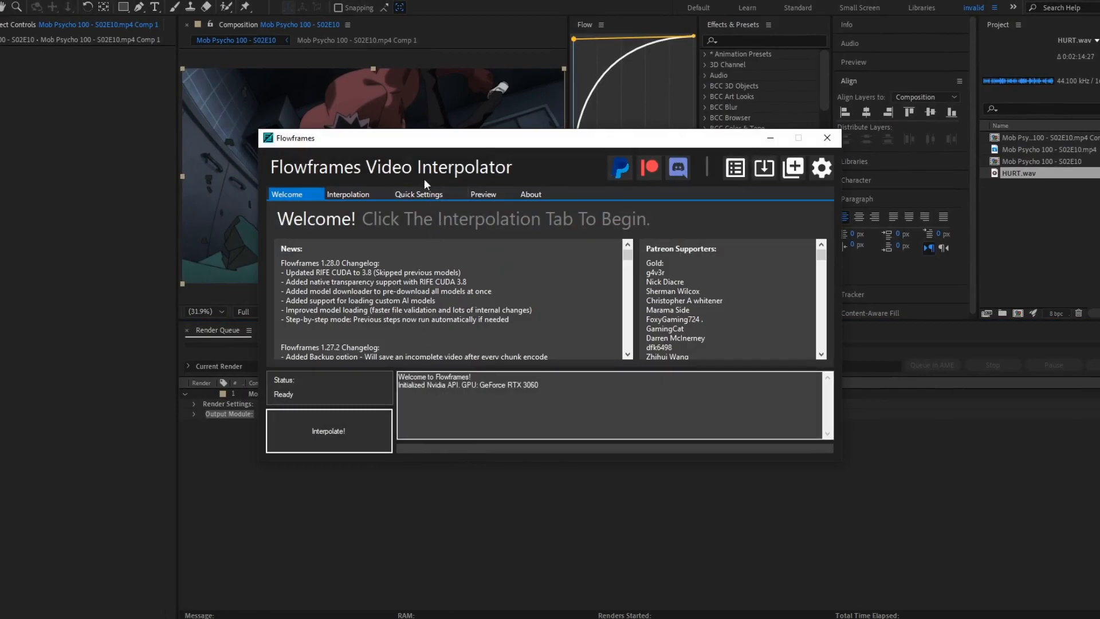
# In Flowframes, load the rendered smash video from the RENDERS folder as the interpolation input.
pyautogui.click(344, 194)
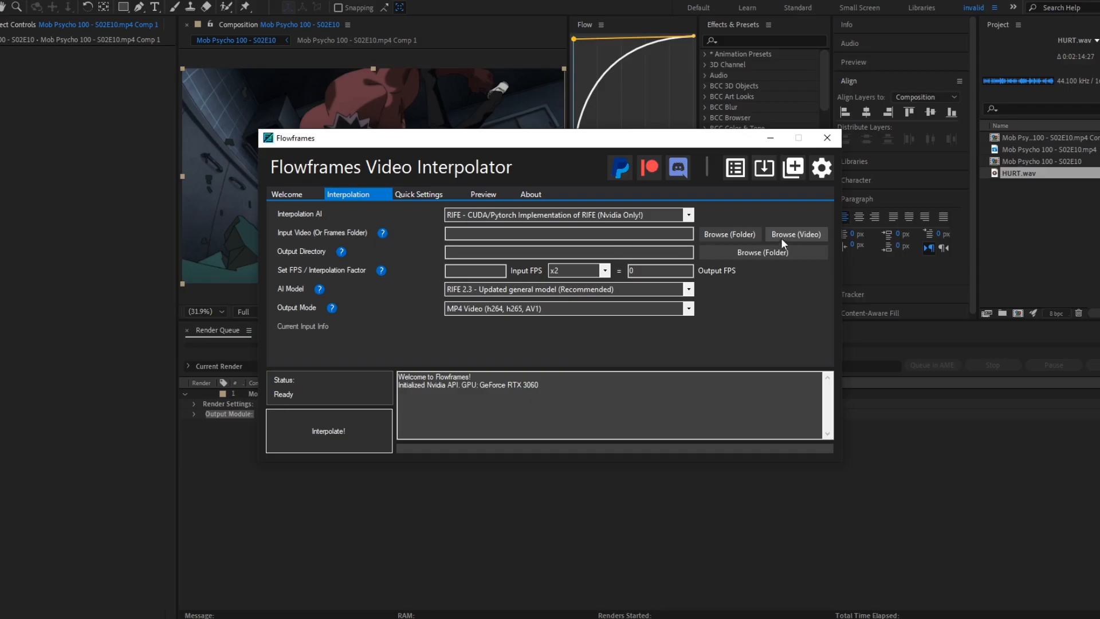
pyautogui.click(796, 237)
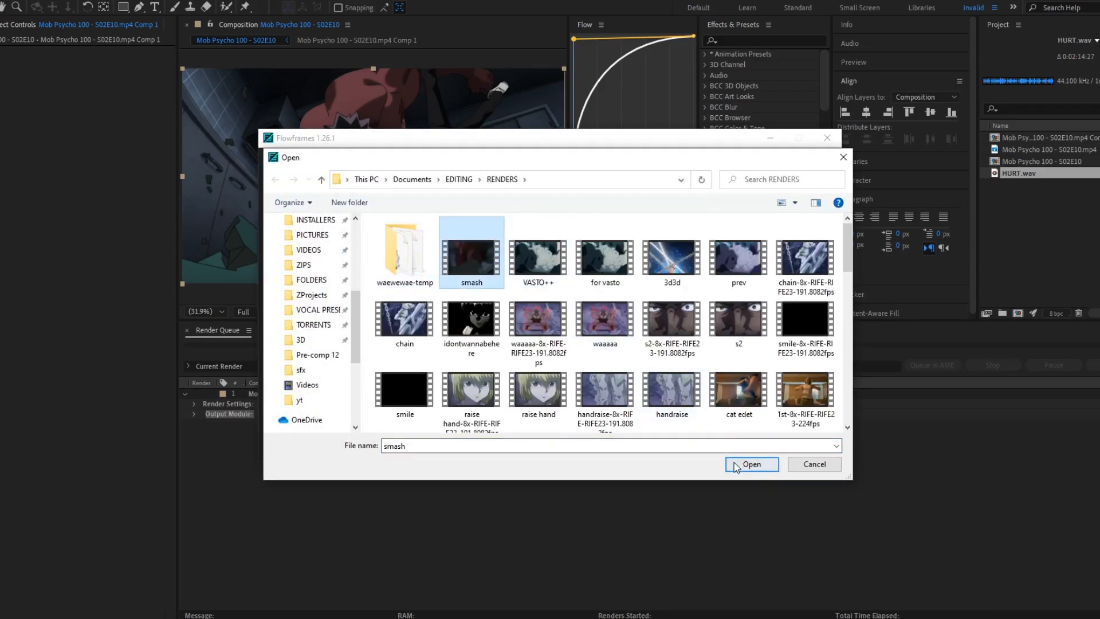
pyautogui.click(752, 464)
# Set the interpolation factor to x8 with the RIFE 2.3 general model and interpolate the video.
pyautogui.click(590, 271)
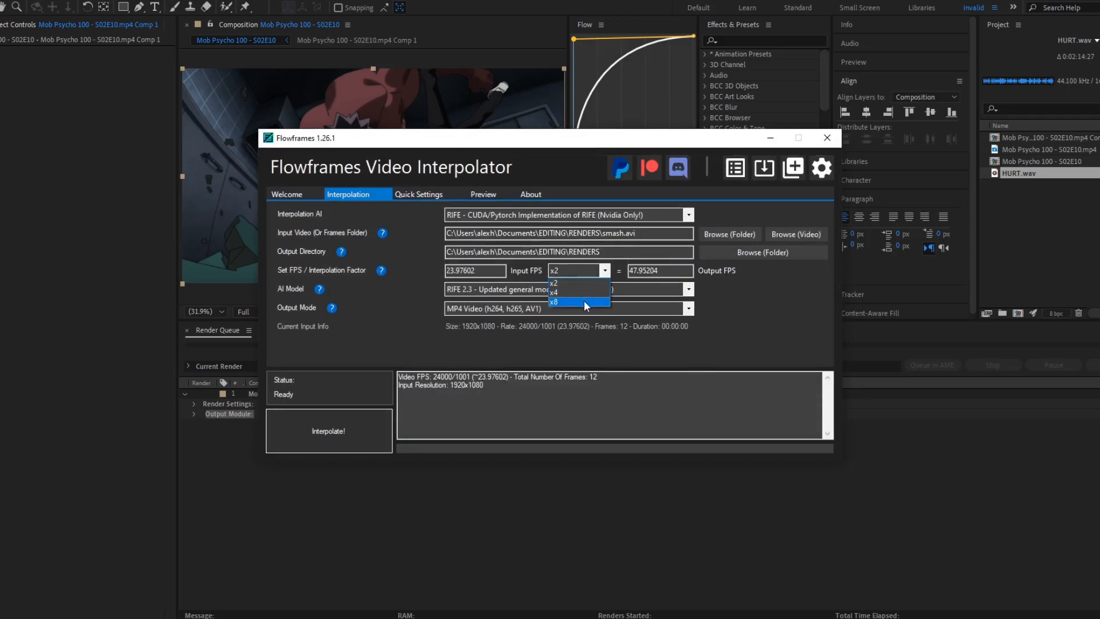
pyautogui.click(583, 300)
pyautogui.click(482, 291)
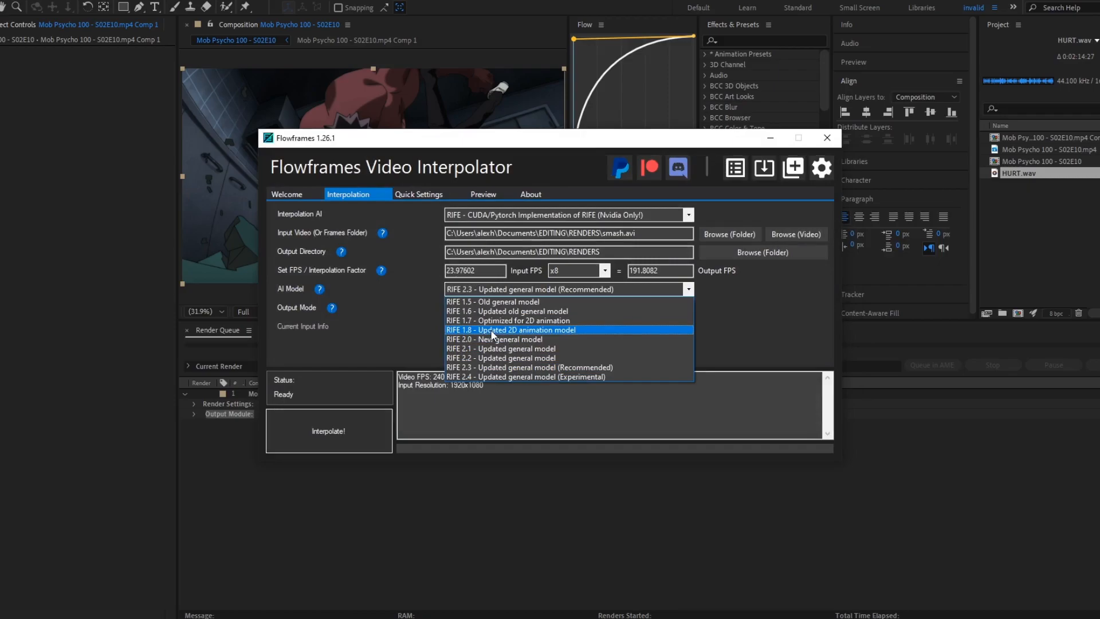
pyautogui.click(494, 367)
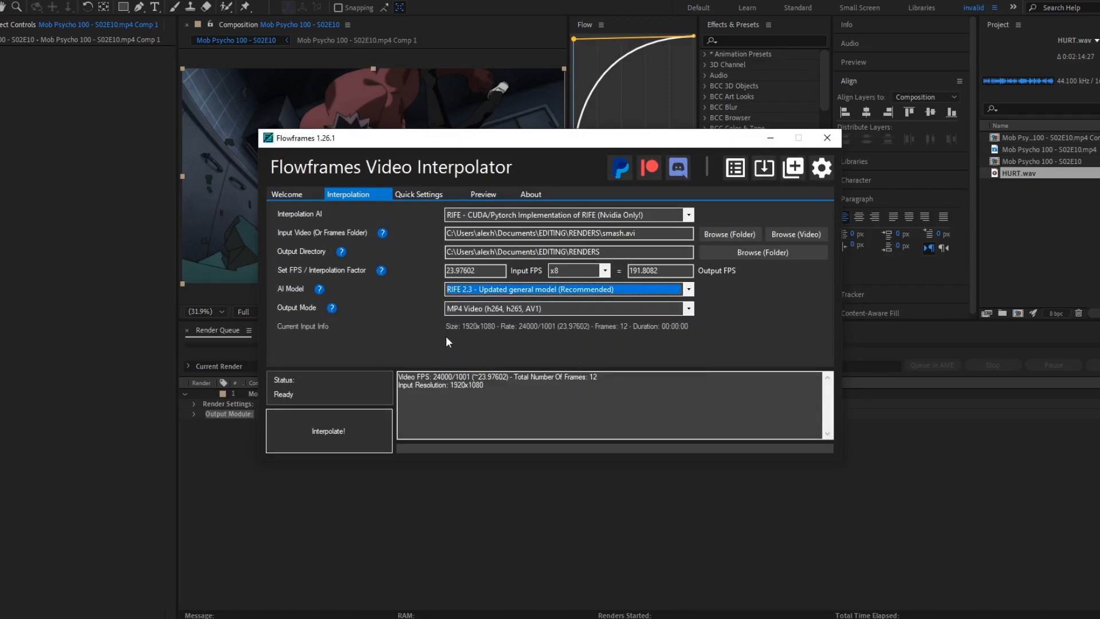
pyautogui.click(369, 426)
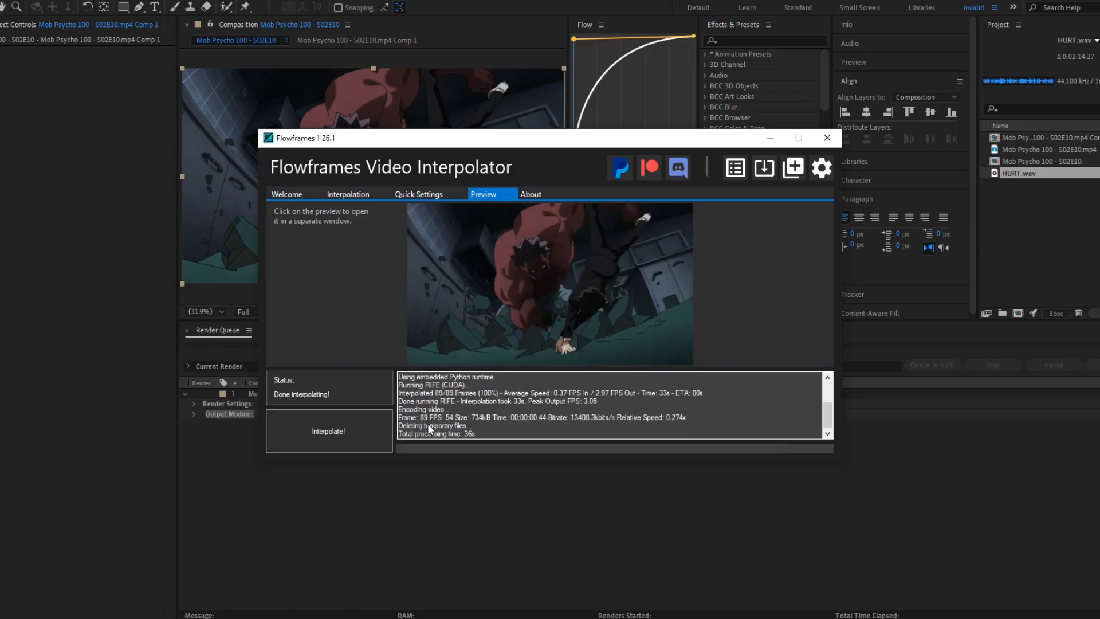
# Close Flowframes and extend the work area of the Mob Psycho 100 - S02E10 composition outward past both ends of the remapped clip.
pyautogui.click(827, 137)
pyautogui.click(313, 330)
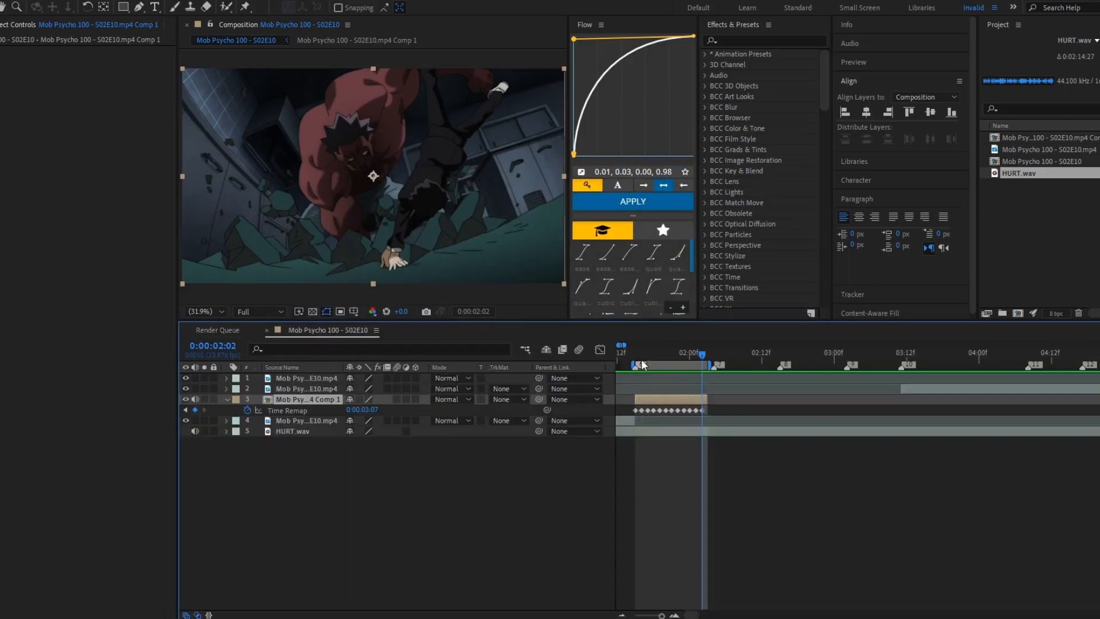
pyautogui.moveTo(633, 364); pyautogui.dragTo(618, 365)
pyautogui.hotkey('ctrl', 'z')
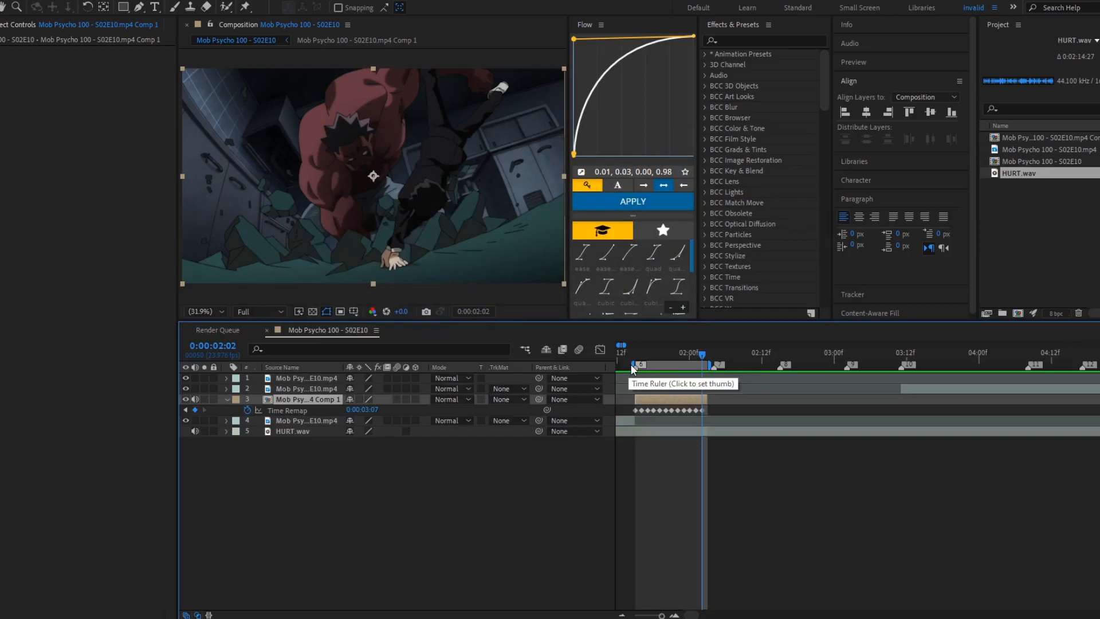
pyautogui.moveTo(632, 365); pyautogui.dragTo(601, 366)
pyautogui.hscroll(1, 857, 367)
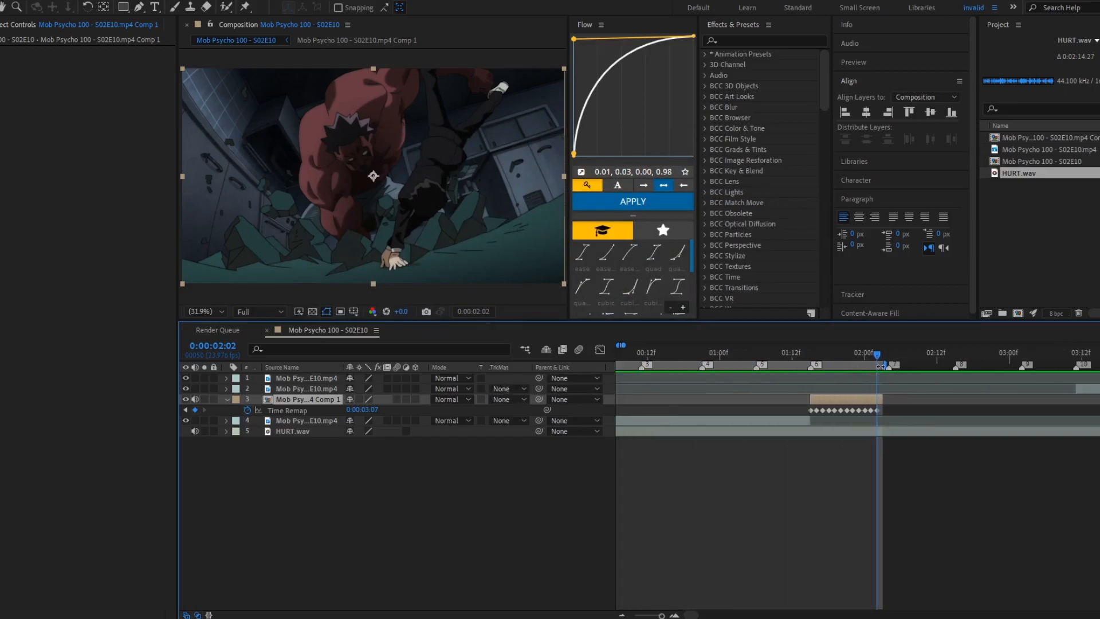
pyautogui.moveTo(886, 365); pyautogui.dragTo(1097, 366)
pyautogui.hscroll(-4, 722, 405)
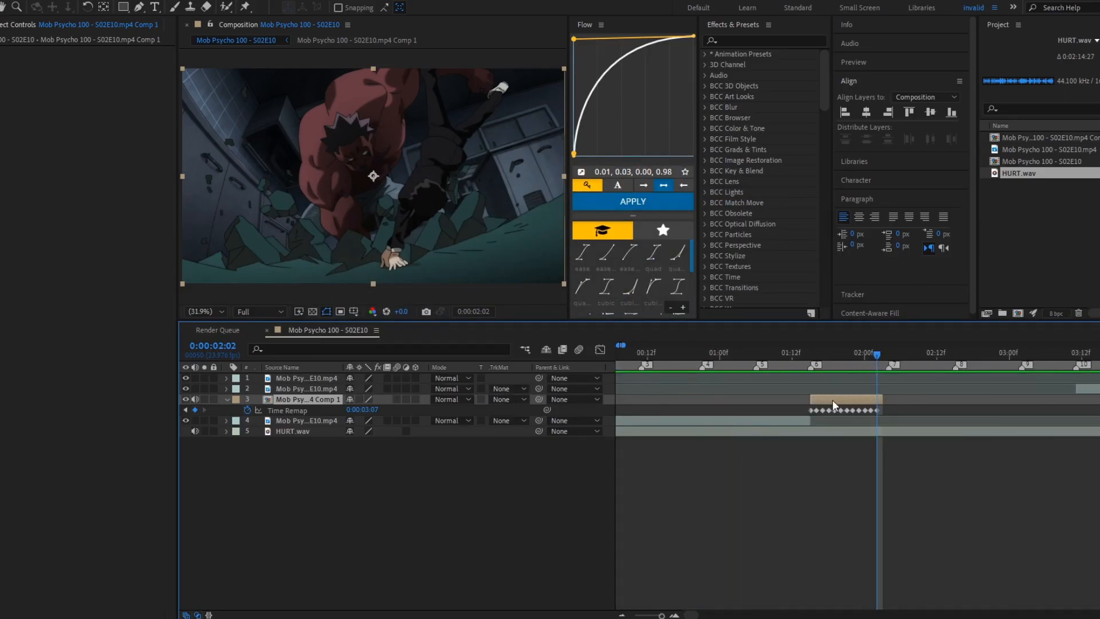
# Replace the remapped precomp layer with the smash-8x-RIFE-RIFE23-191.8082fps video from the RENDERS folder, starting at 0:00:01:15.
pyautogui.press('Delete')
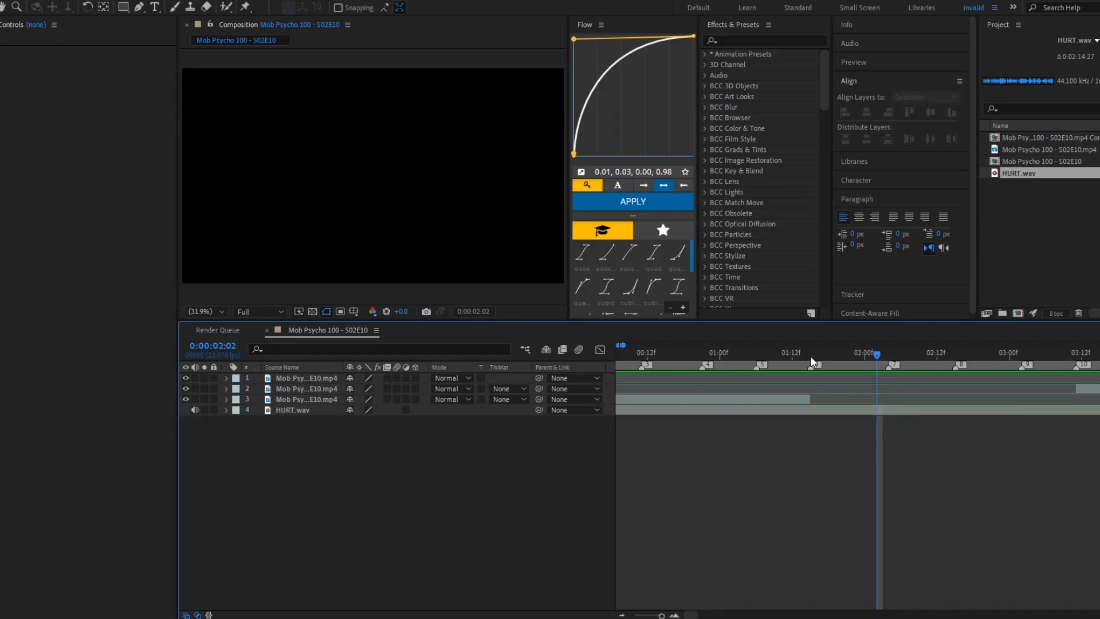
pyautogui.click(810, 357)
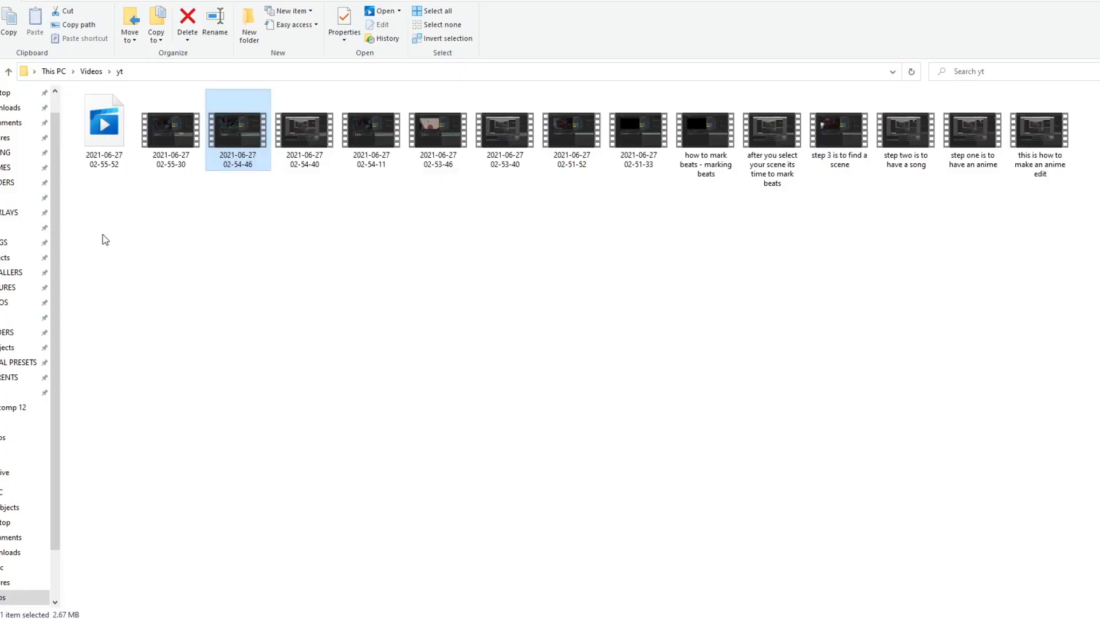
pyautogui.click(11, 182)
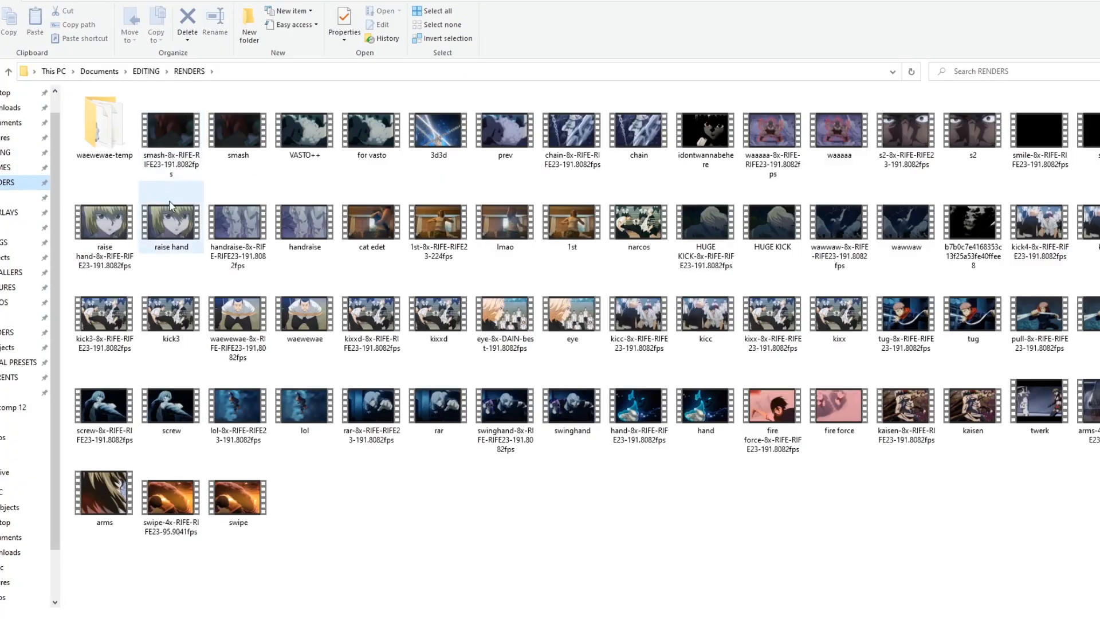
pyautogui.click(180, 155)
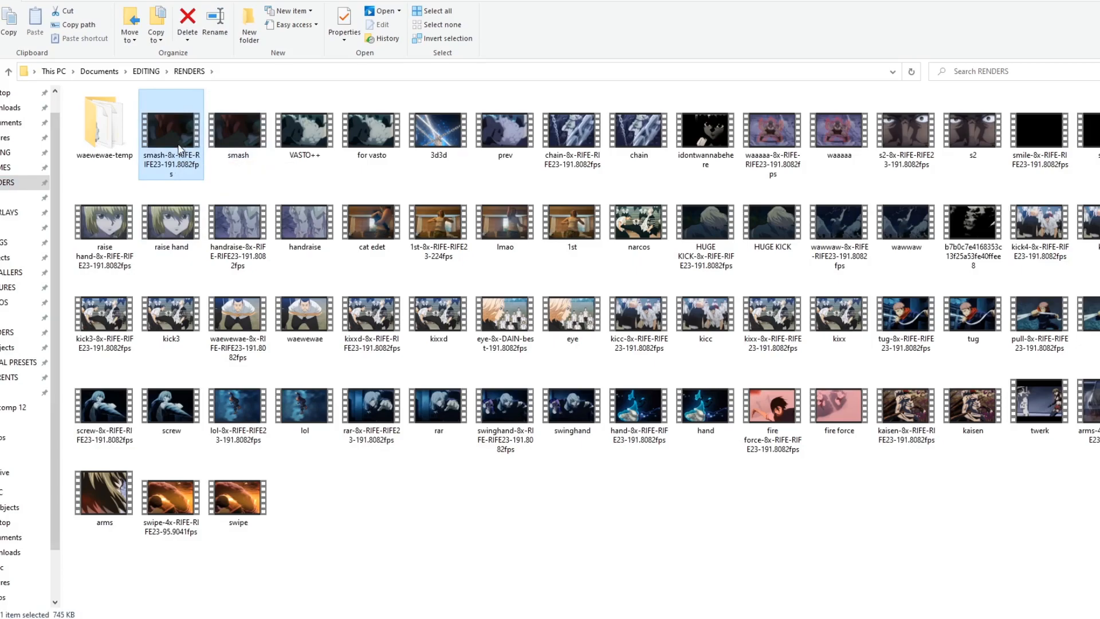
pyautogui.moveTo(179, 150); pyautogui.dragTo(779, 389)
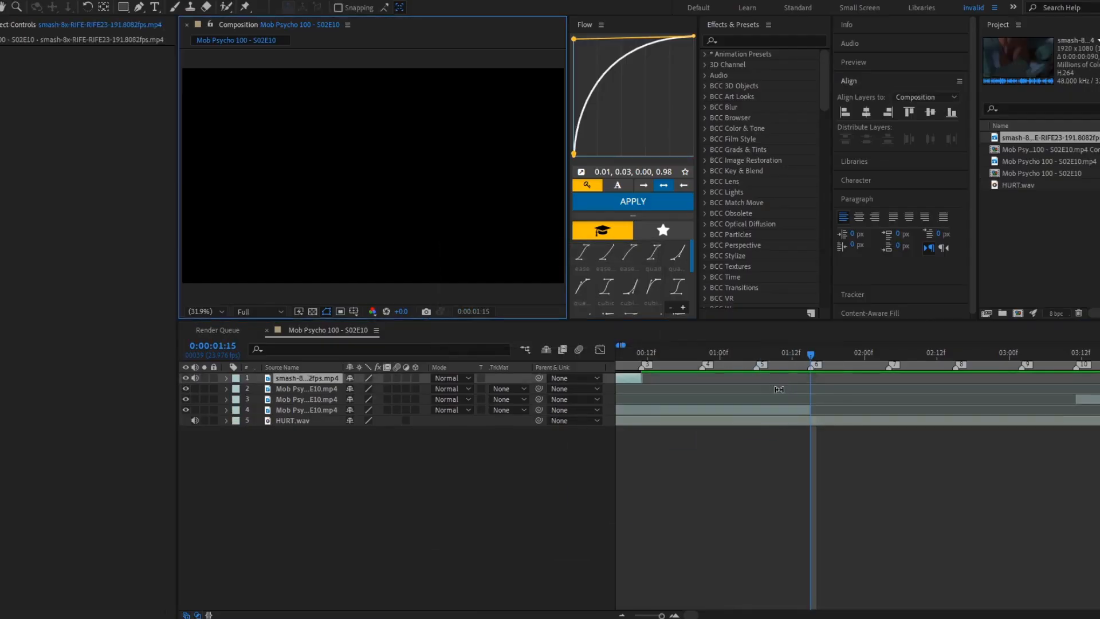
pyautogui.press('[')
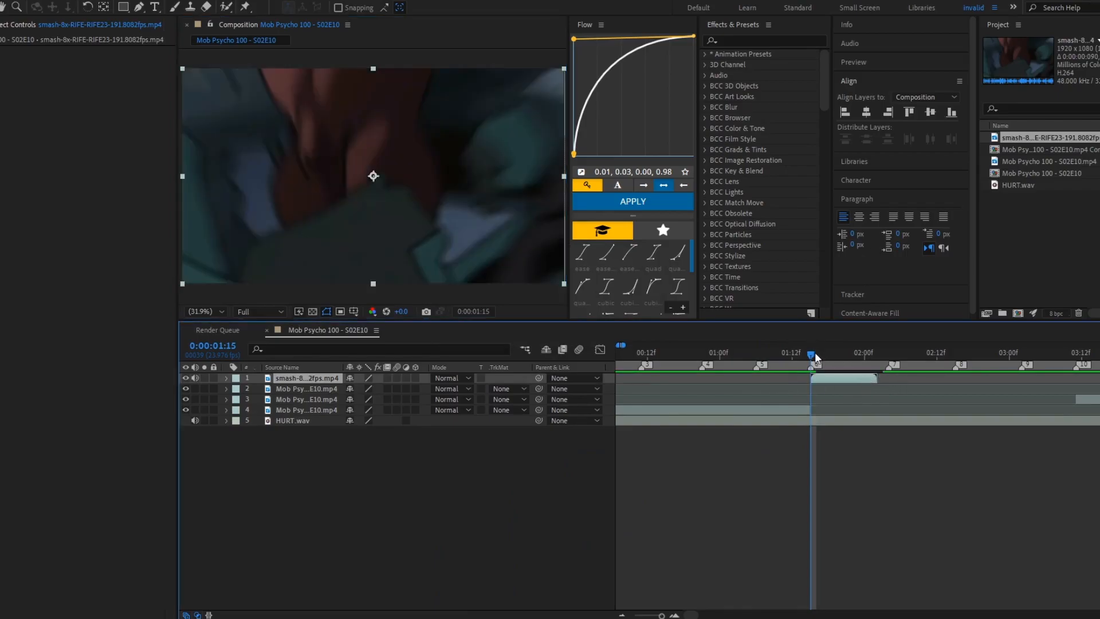
# Pre-compose the interpolated smash layer and apply the Twixtor Pro effect to the new composition layer.
pyautogui.rightClick(826, 376)
pyautogui.click(860, 324)
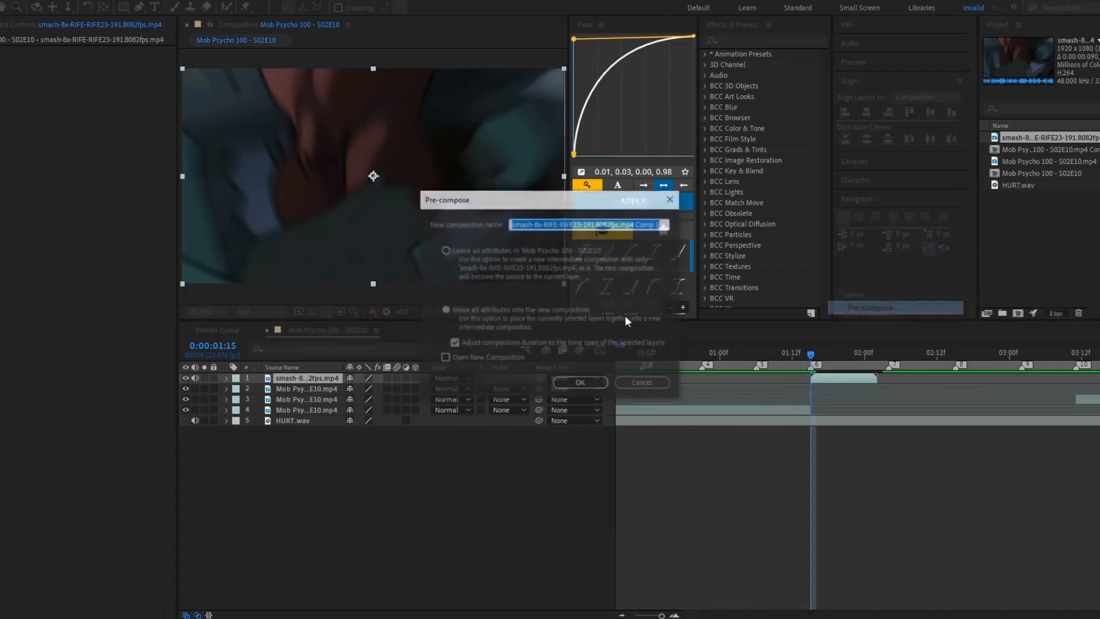
pyautogui.click(569, 376)
pyautogui.click(735, 44)
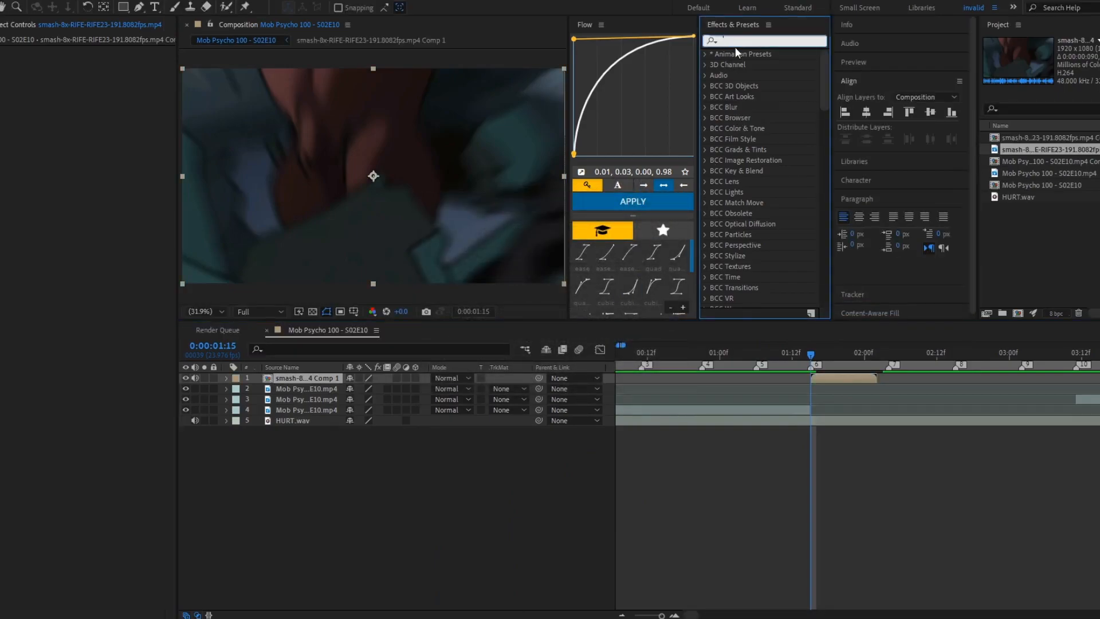
pyautogui.write('twixtor')
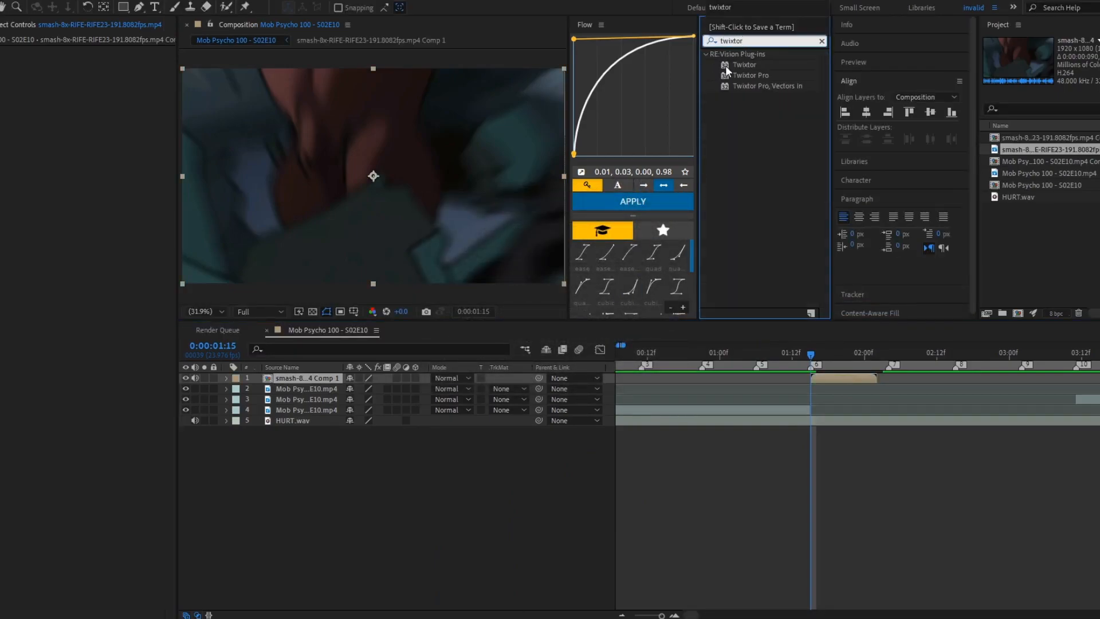
pyautogui.doubleClick(743, 75)
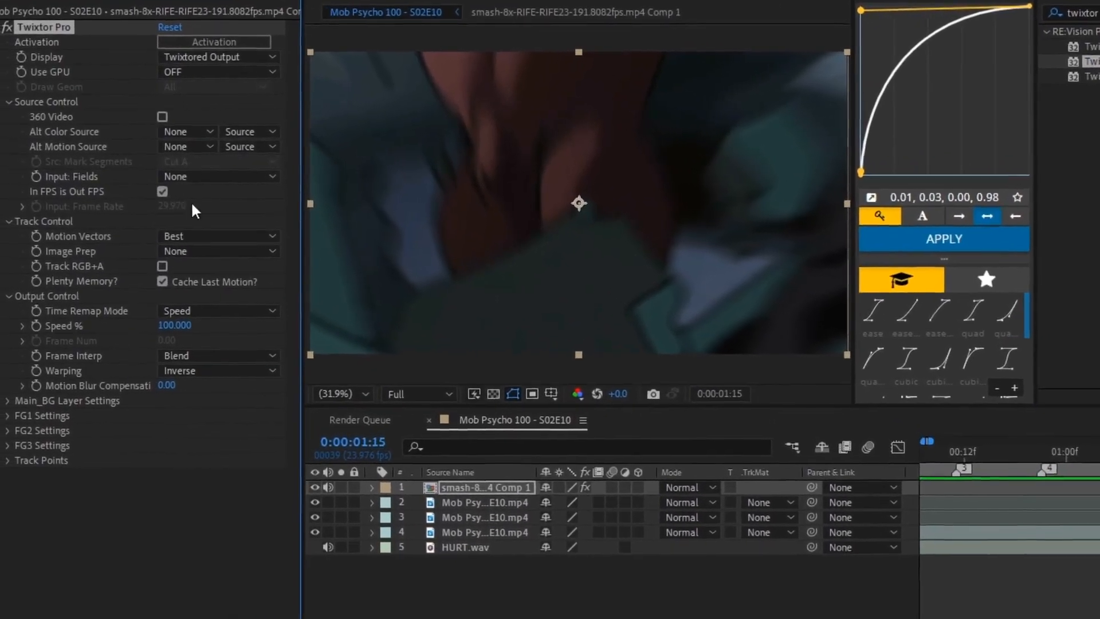
# Disable In FPS is Out FPS in Twixtor Pro, set the input frame rate to 191.81 and save the project.
pyautogui.click(171, 195)
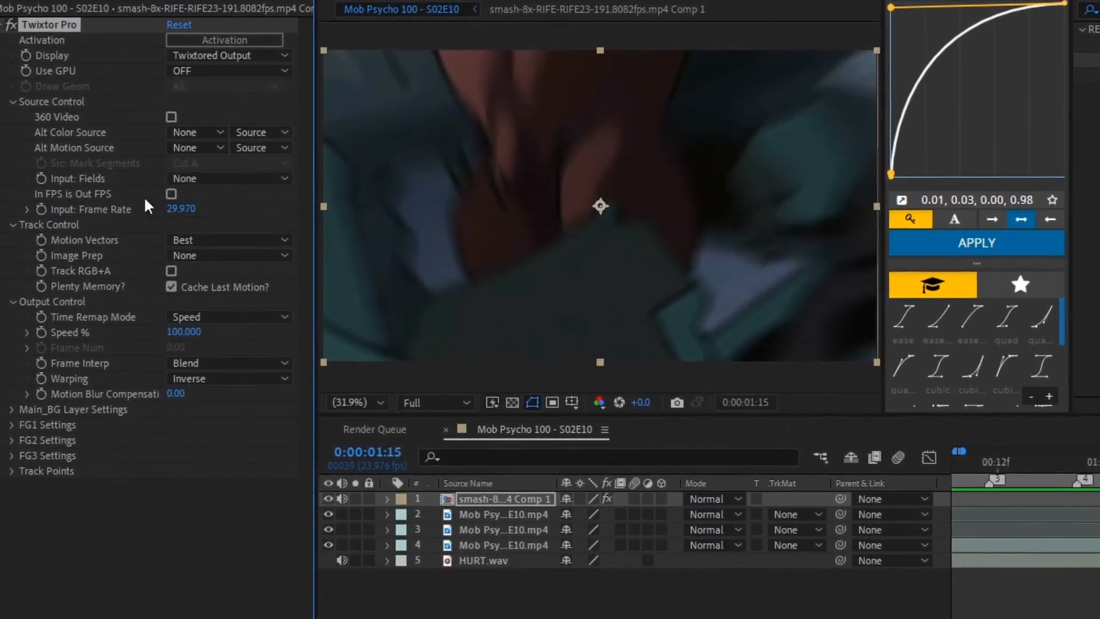
pyautogui.click(181, 209)
pyautogui.write('191')
pyautogui.write('.81')
pyautogui.press('Return')
pyautogui.hotkey('ctrl', 's')
# Set Twixtor Pro's Image Prep to Contrast/Edge Enhance and its Warping to Forward.
pyautogui.click(220, 257)
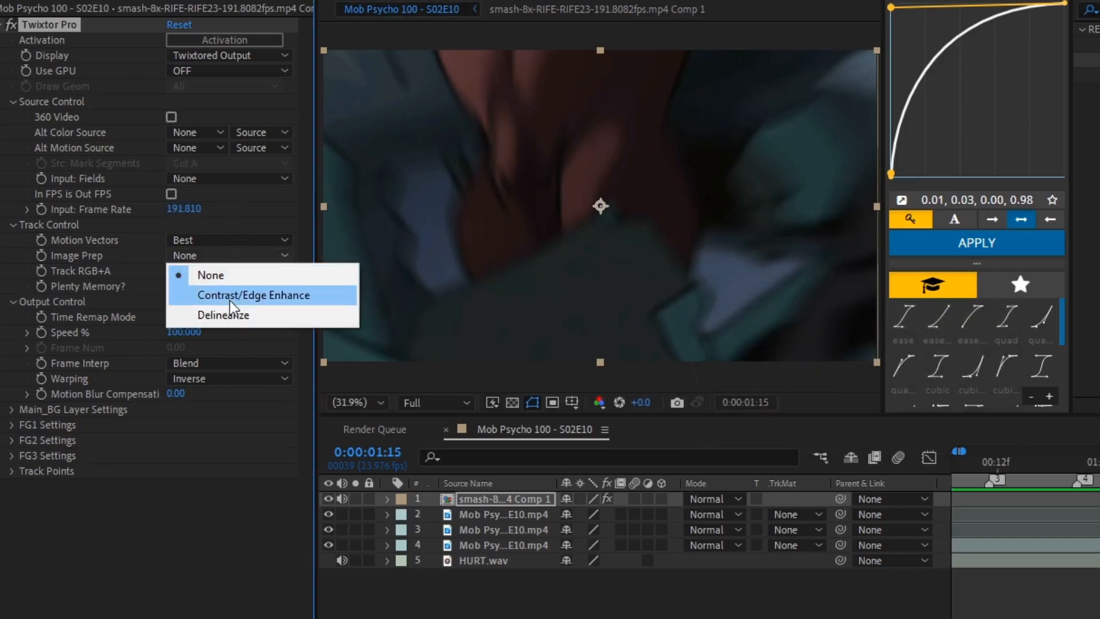
pyautogui.click(229, 295)
pyautogui.click(215, 380)
pyautogui.click(217, 437)
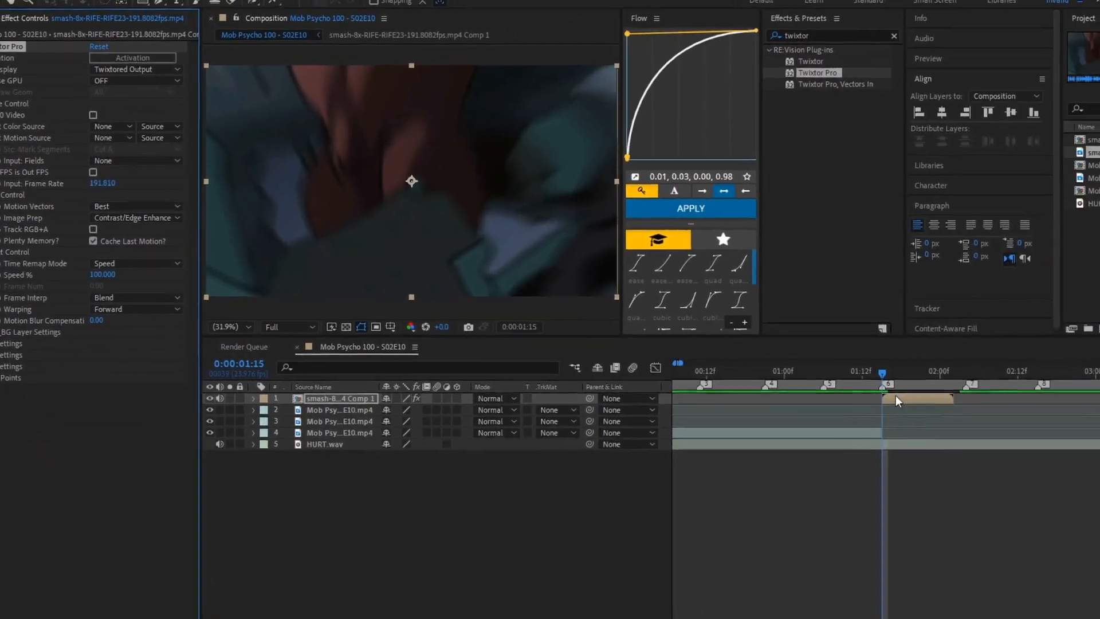
# Pre-compose the Twixtor layer again and extend the resulting layer's end to beat marker 10.
pyautogui.rightClick(847, 379)
pyautogui.click(922, 312)
pyautogui.click(584, 384)
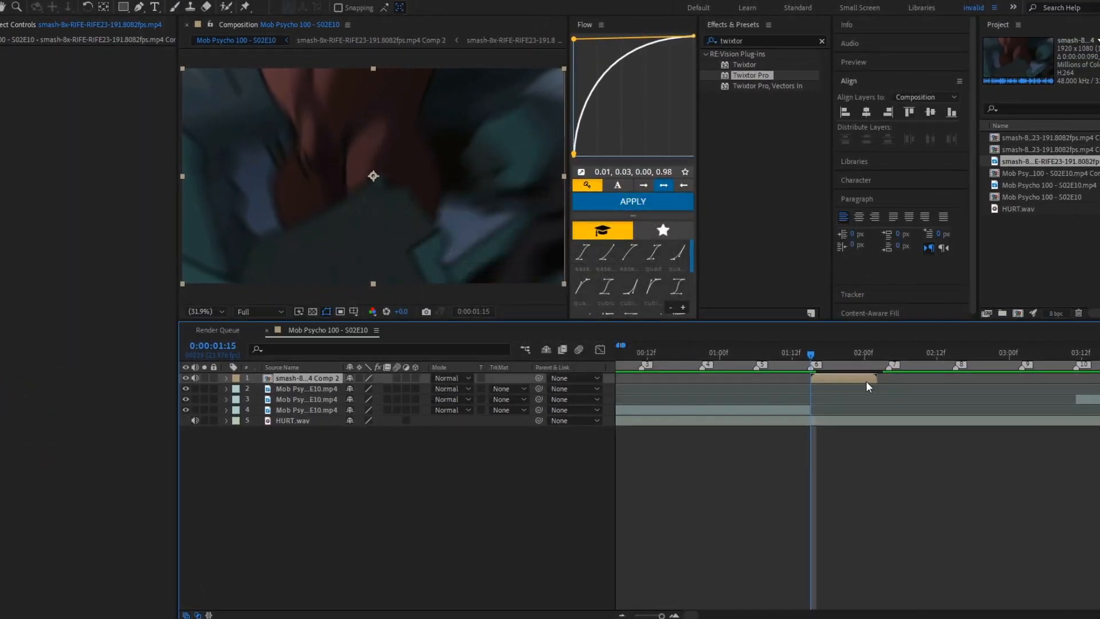
pyautogui.moveTo(879, 378); pyautogui.dragTo(884, 378)
pyautogui.moveTo(888, 380); pyautogui.dragTo(1070, 382)
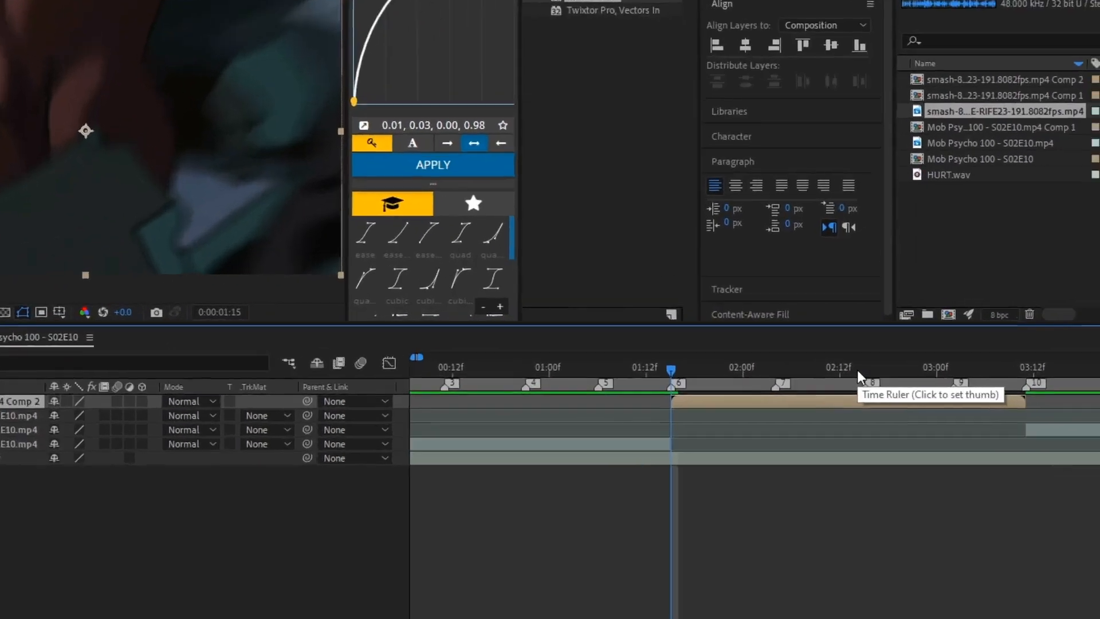
# Enable time remapping on the smash layer, replace its end keyframe with one at 0:00:03:10 and trim the layer at marker 10.
pyautogui.hotkey('ctrl', 'alt', 't')
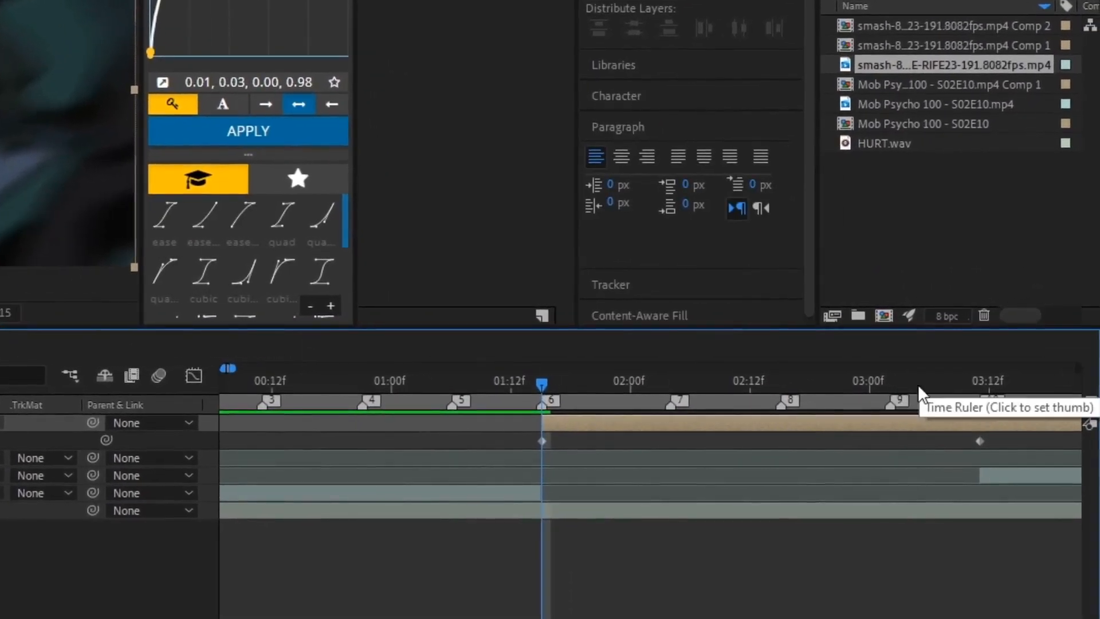
pyautogui.click(980, 383)
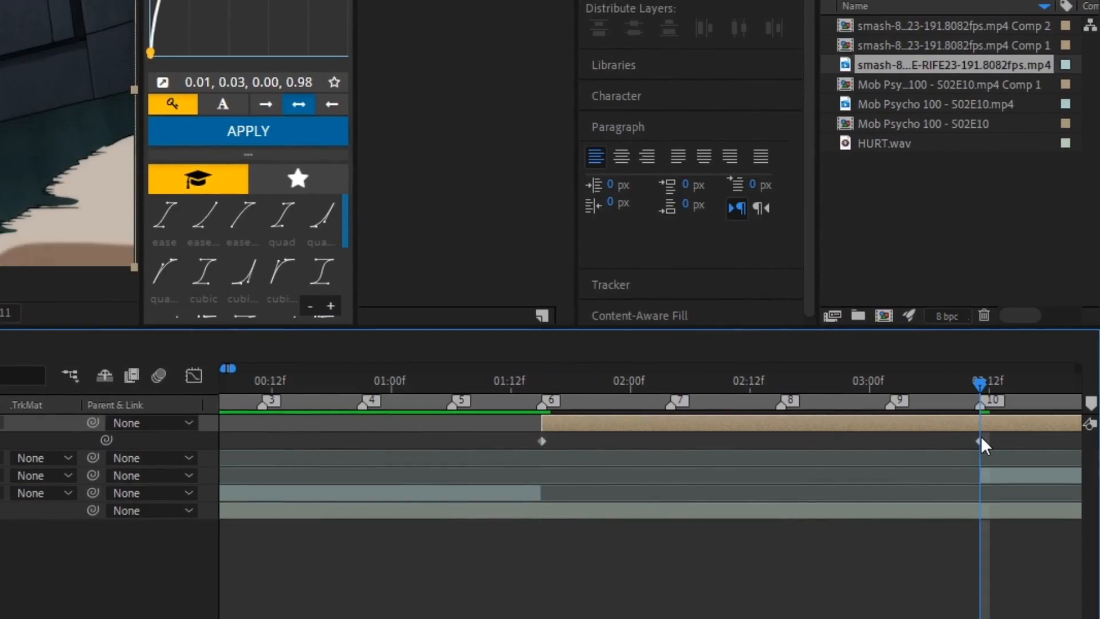
pyautogui.click(974, 384)
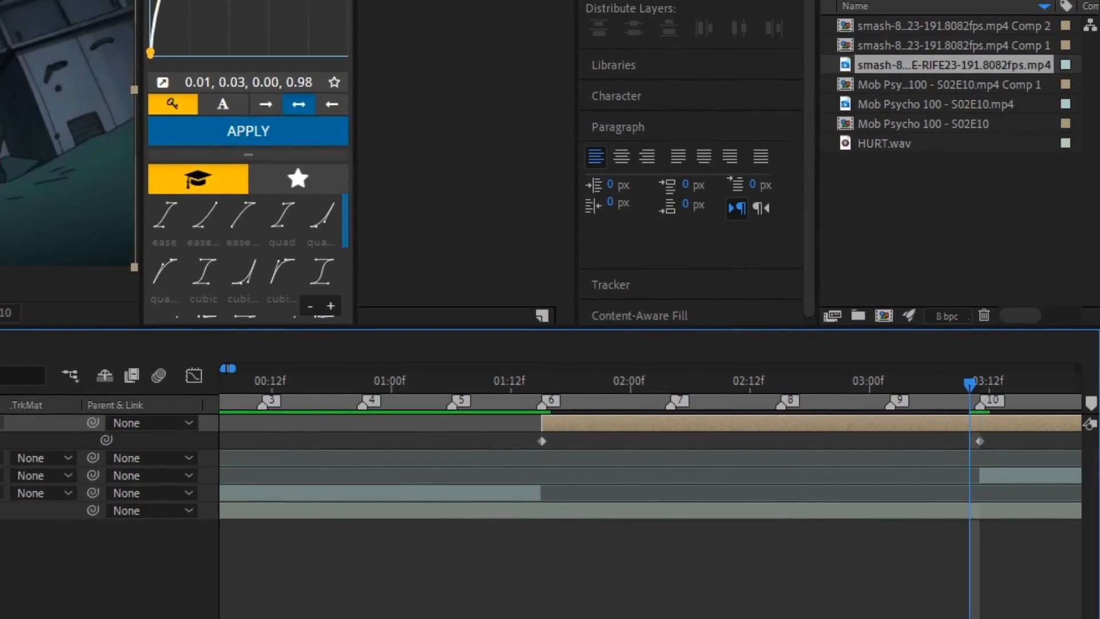
pyautogui.hotkey('alt', 'shift', 't')
pyautogui.press('Delete')
pyautogui.hotkey('alt', ']')
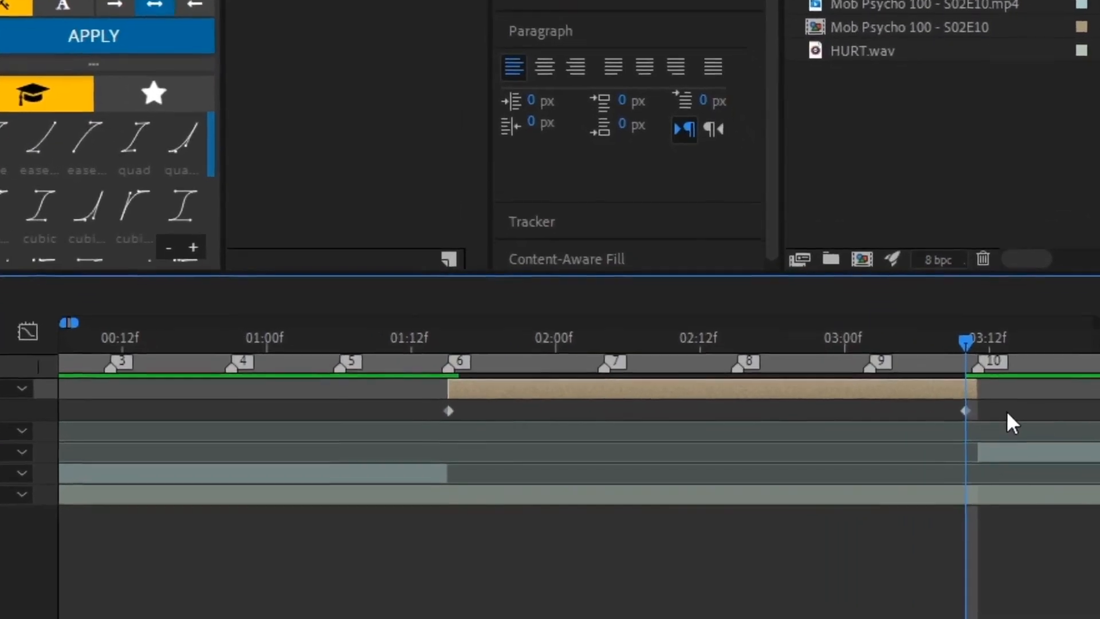
# Ease both Time Remap keyframes and shape their value curve to rise steeply at the start and flatten toward the end.
pyautogui.moveTo(1006, 439); pyautogui.dragTo(514, 440)
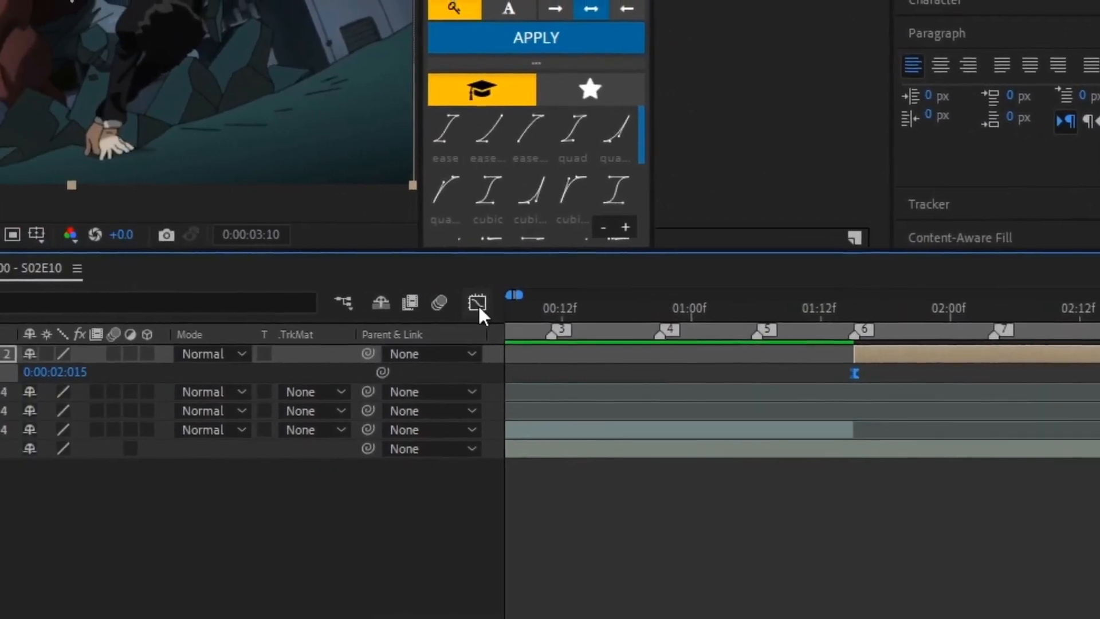
pyautogui.click(478, 305)
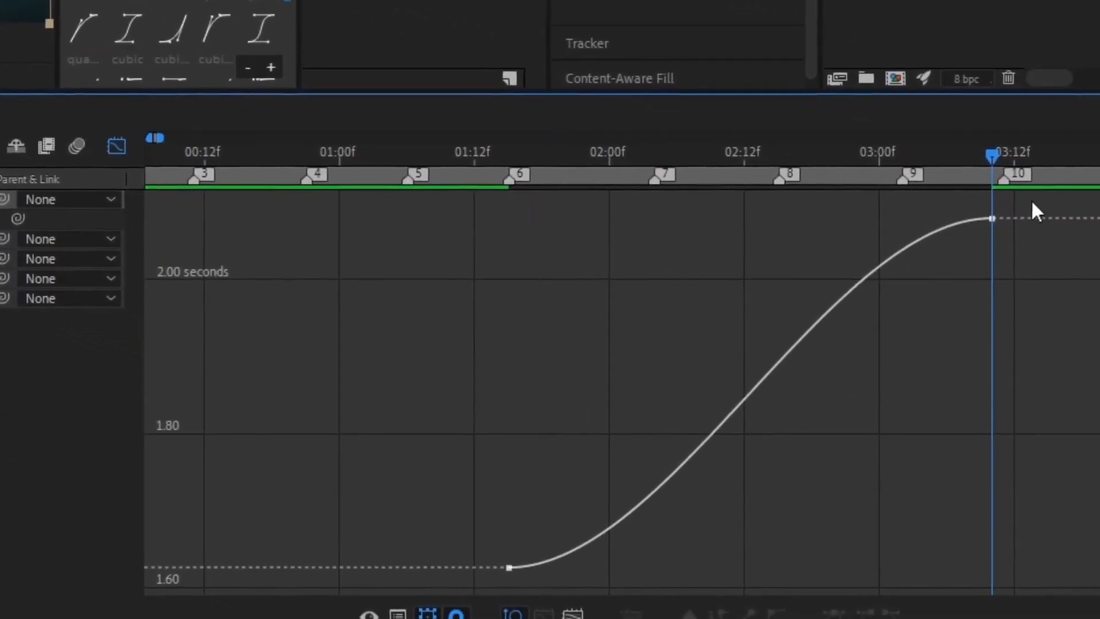
pyautogui.moveTo(829, 221); pyautogui.dragTo(472, 216)
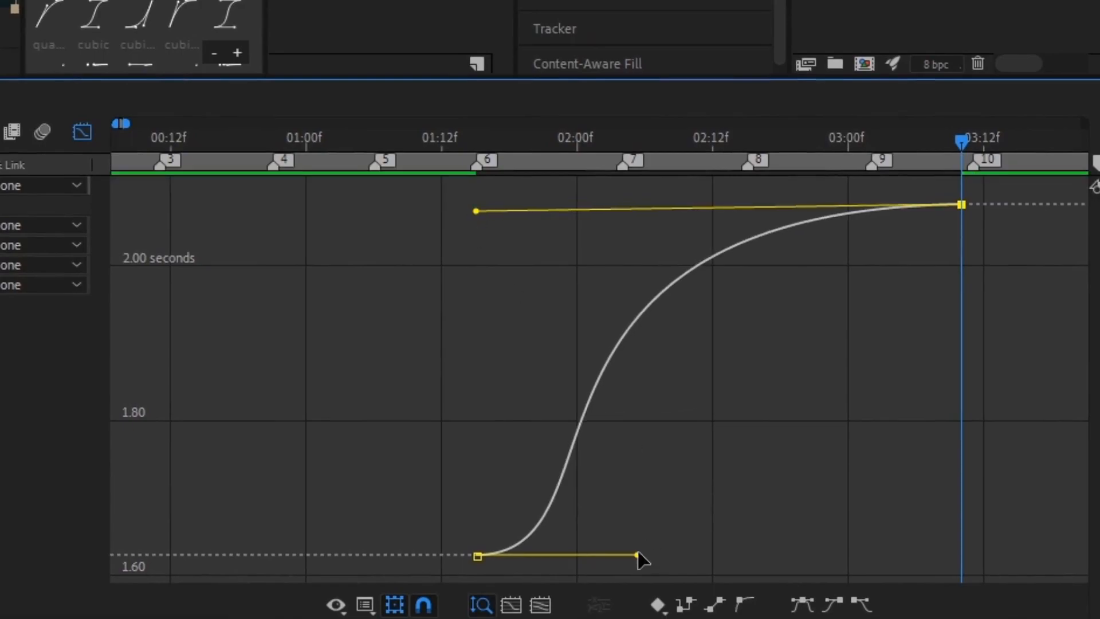
pyautogui.moveTo(639, 554); pyautogui.dragTo(538, 395)
pyautogui.moveTo(469, 146); pyautogui.dragTo(481, 145)
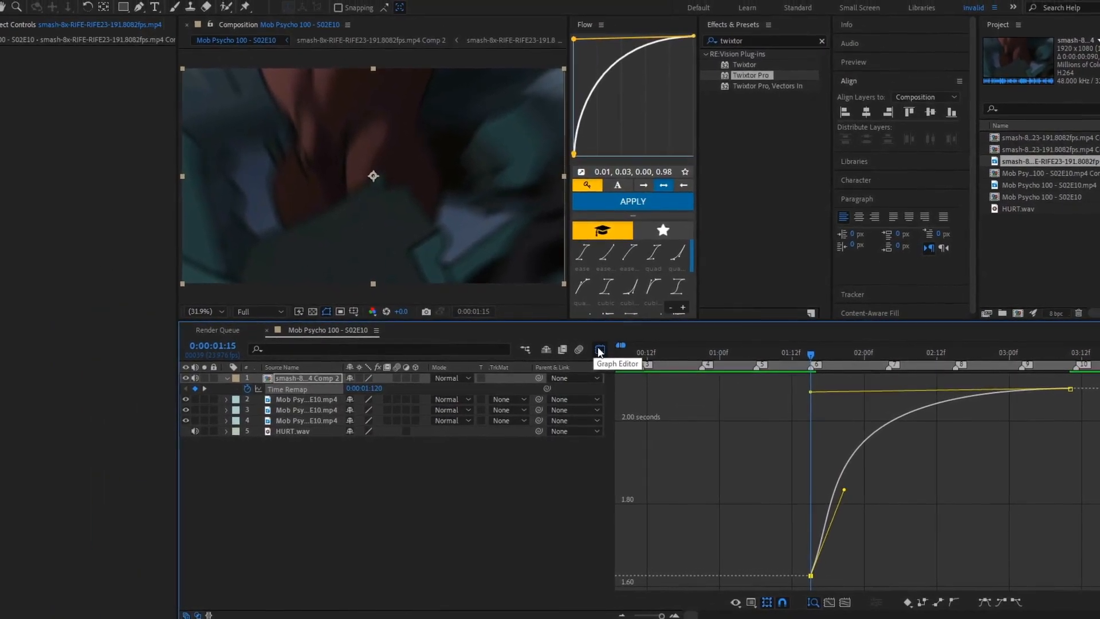
# Slightly steepen the start of the time-remap curve, check the clip's opening frames one by one, and close the graph view.
pyautogui.press('pagedown')
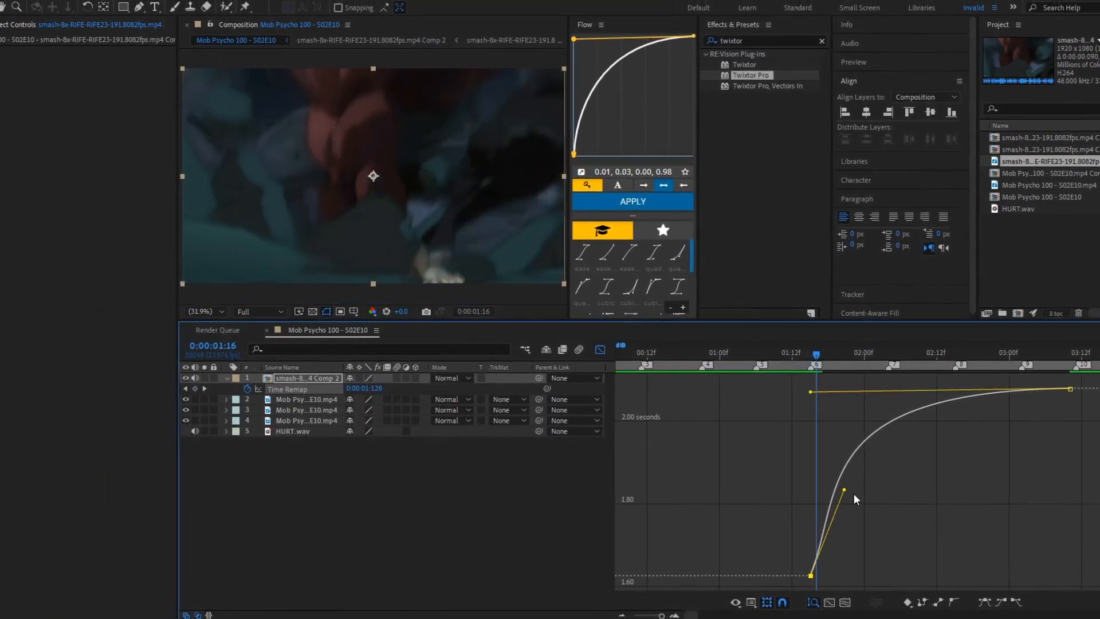
pyautogui.moveTo(844, 490); pyautogui.dragTo(843, 481)
pyautogui.press('pageup')
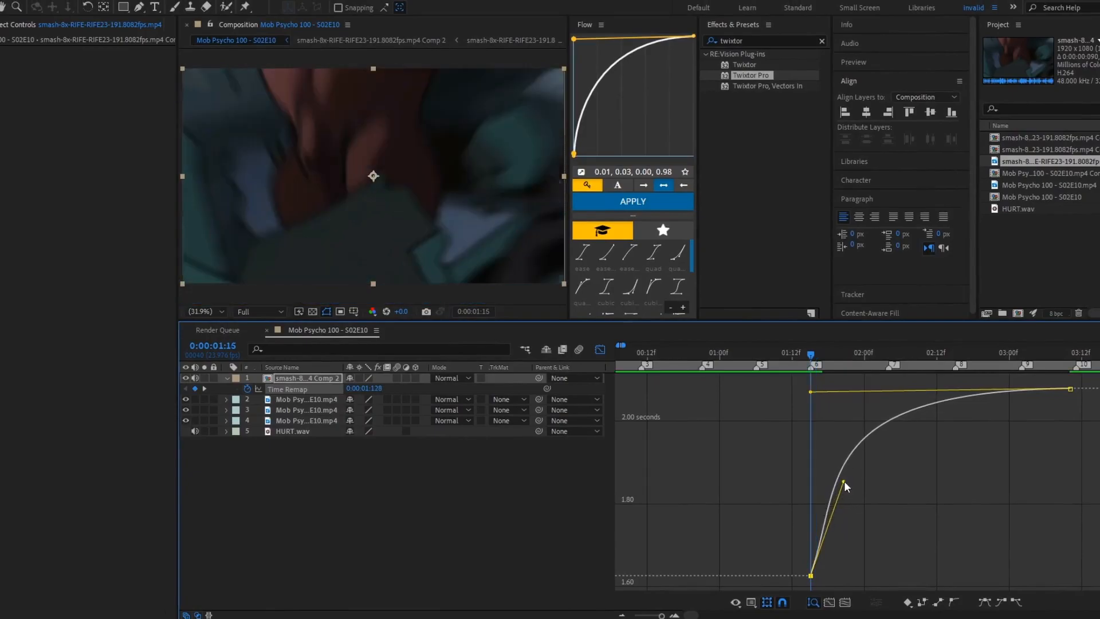
pyautogui.press('pagedown')
pyautogui.press('pagedown')
pyautogui.press('pagedown')
pyautogui.press('pagedown')
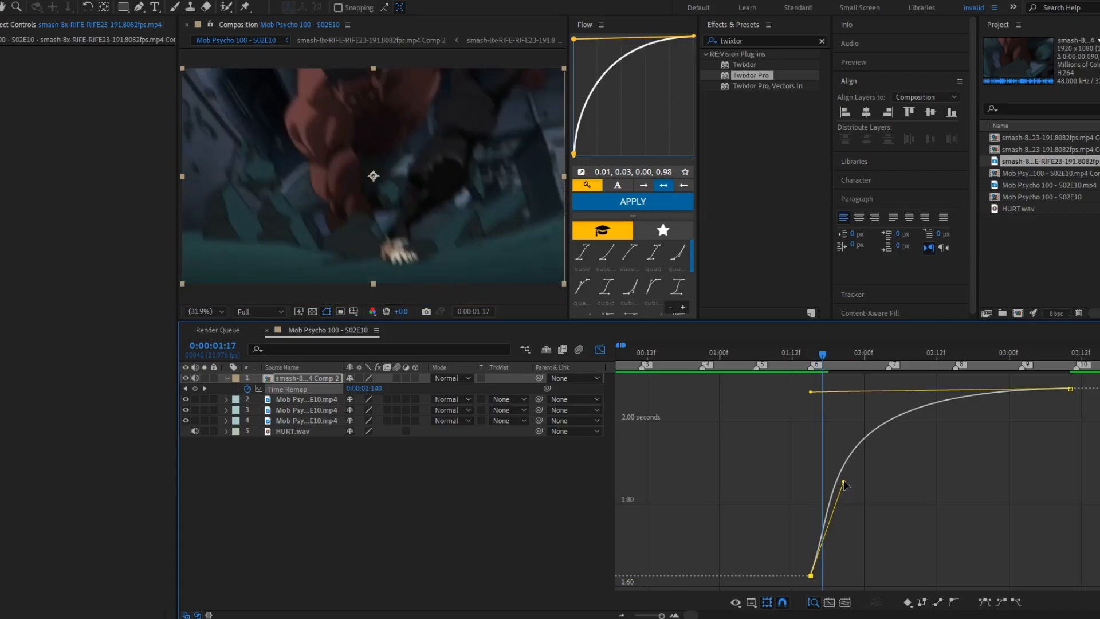
pyautogui.press('pagedown')
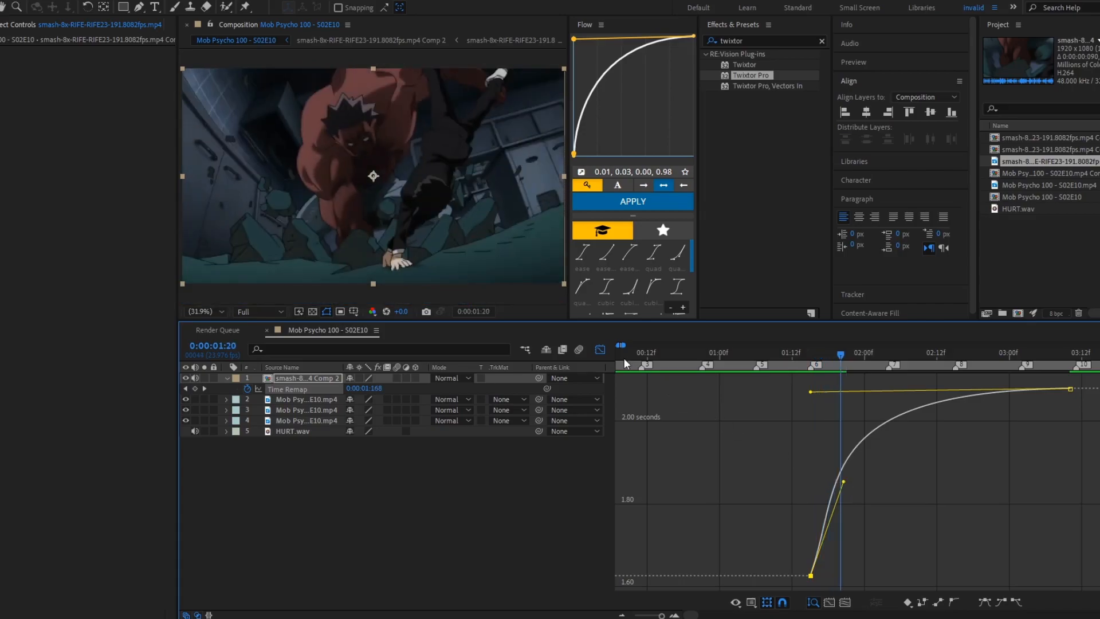
pyautogui.click(600, 349)
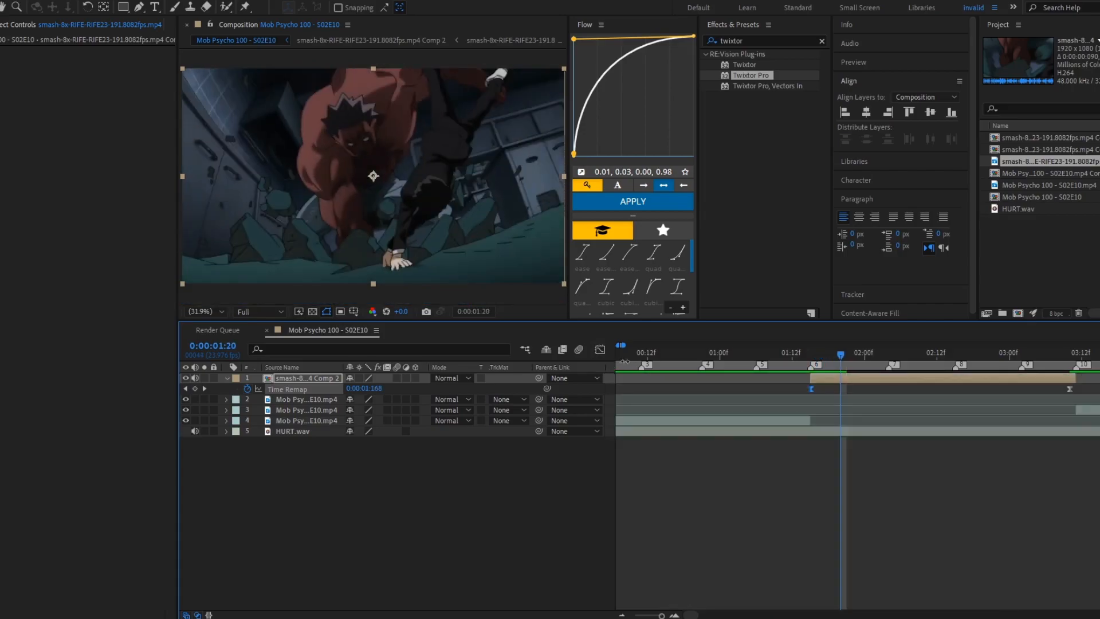
# Set the preview resolution to Half and play the edit from the beginning.
pyautogui.click(258, 311)
pyautogui.click(264, 351)
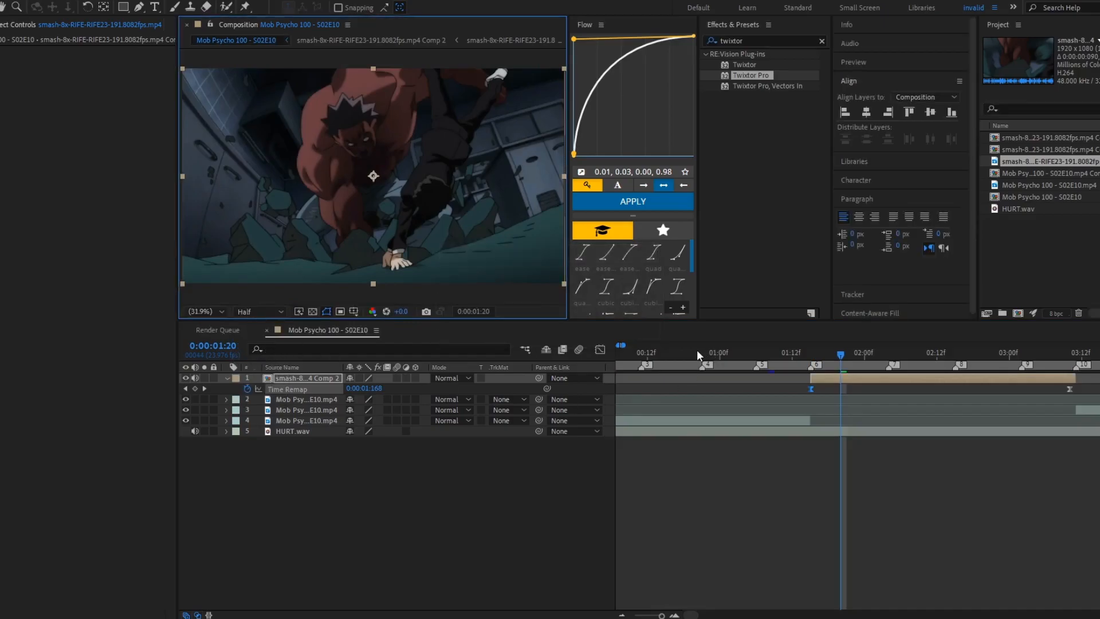
pyautogui.moveTo(711, 354); pyautogui.dragTo(621, 391)
pyautogui.click(658, 437)
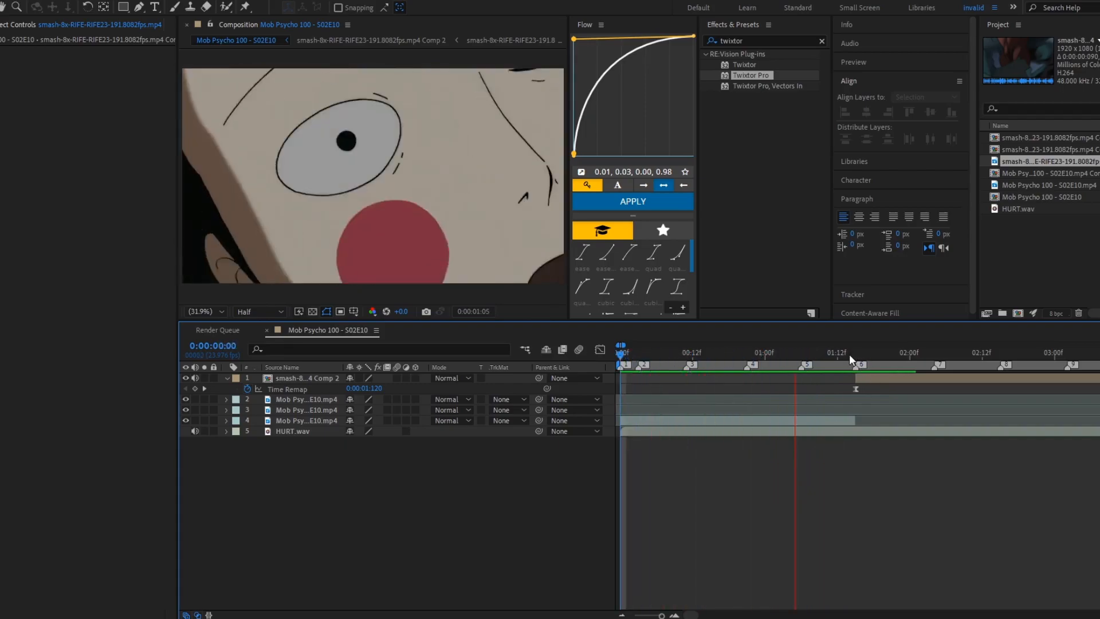
pyautogui.click(820, 356)
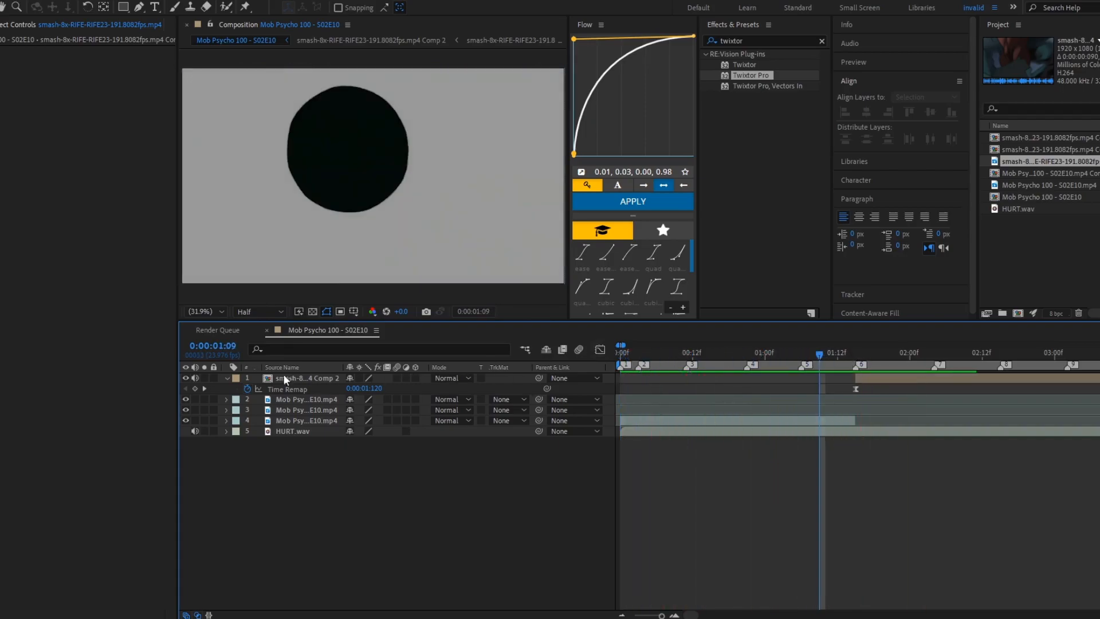
# Mute the smash layer's audio and review the playback of the remapped clip between markers 6 and 10 and beyond.
pyautogui.click(196, 379)
pyautogui.press('space')
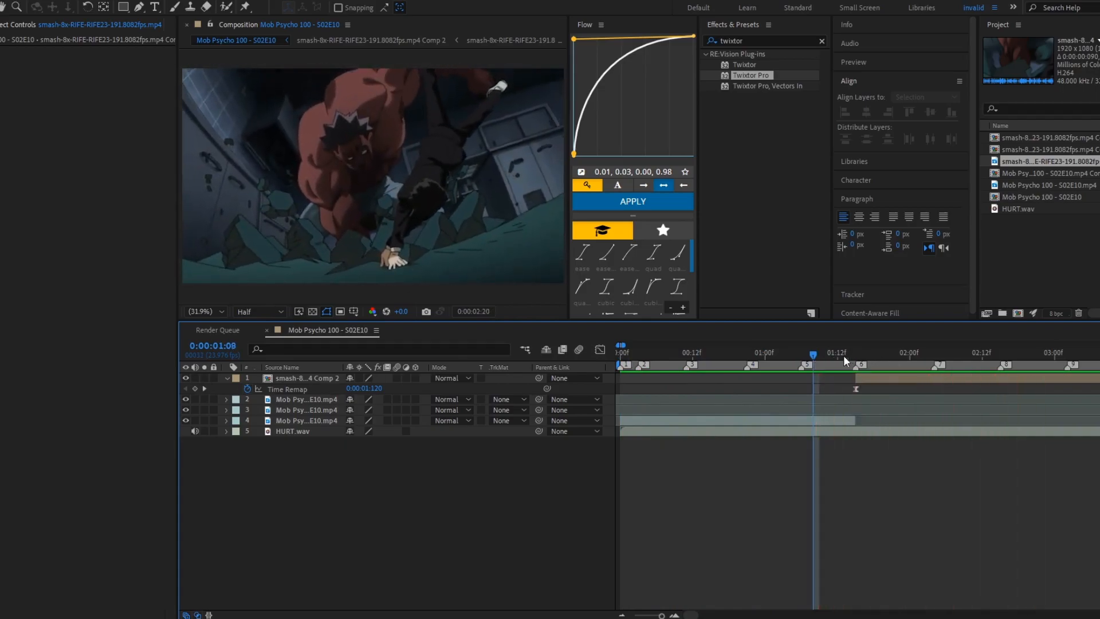
pyautogui.moveTo(843, 355); pyautogui.dragTo(860, 364)
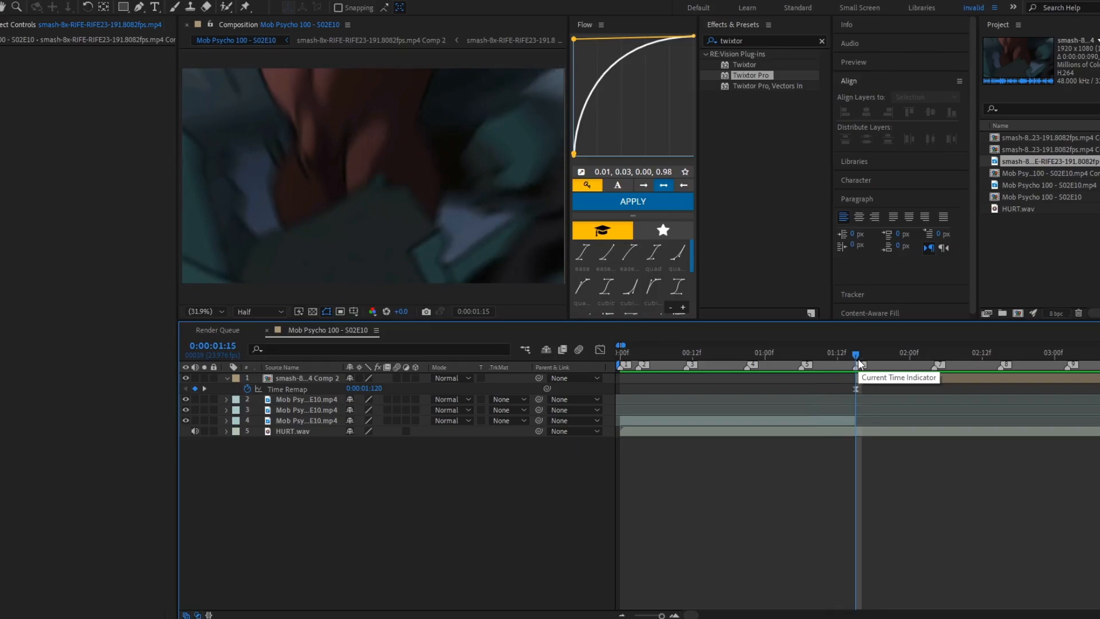
pyautogui.click(892, 363)
pyautogui.moveTo(892, 367); pyautogui.dragTo(898, 368)
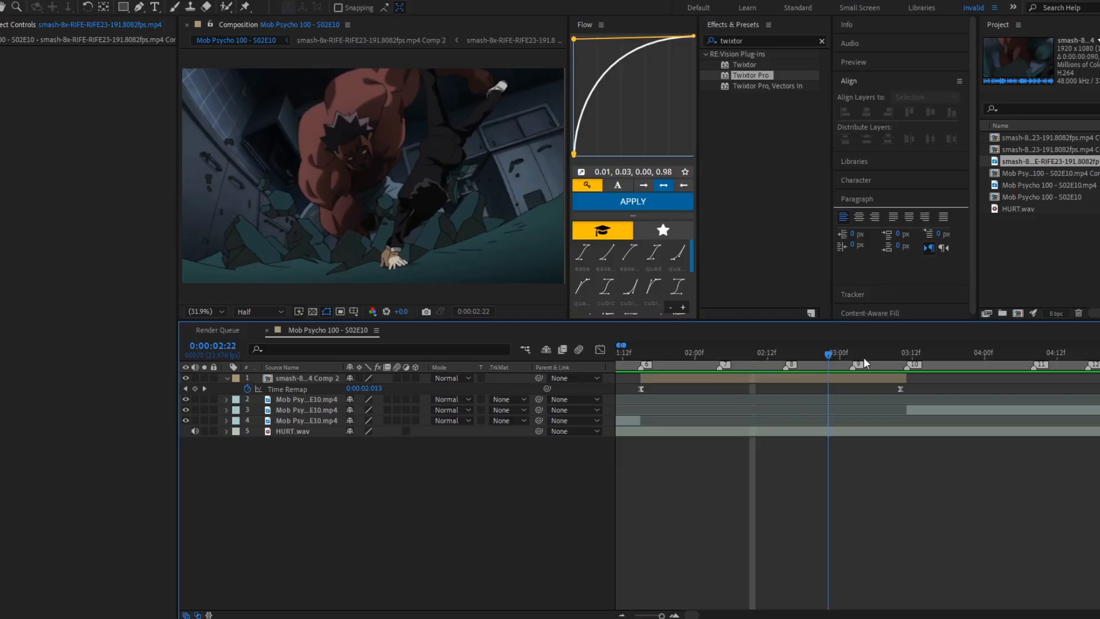
pyautogui.moveTo(864, 356); pyautogui.dragTo(900, 356)
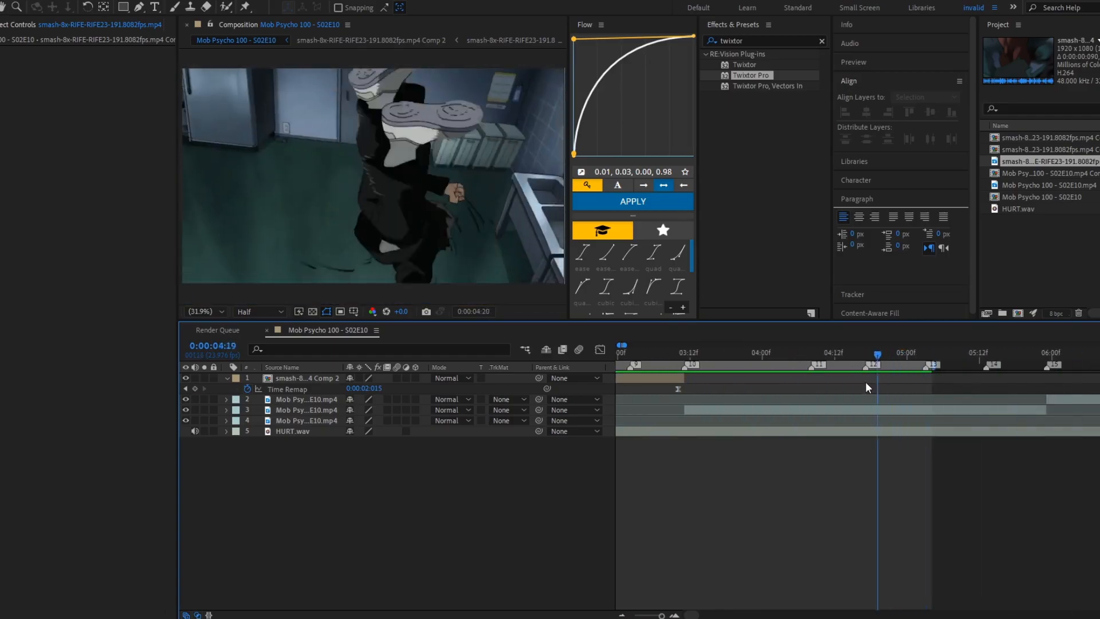
# Move to the start of the precomposed Mob Psycho clip at marker 15 and enable time remapping on it.
pyautogui.hscroll(-1, 880, 404)
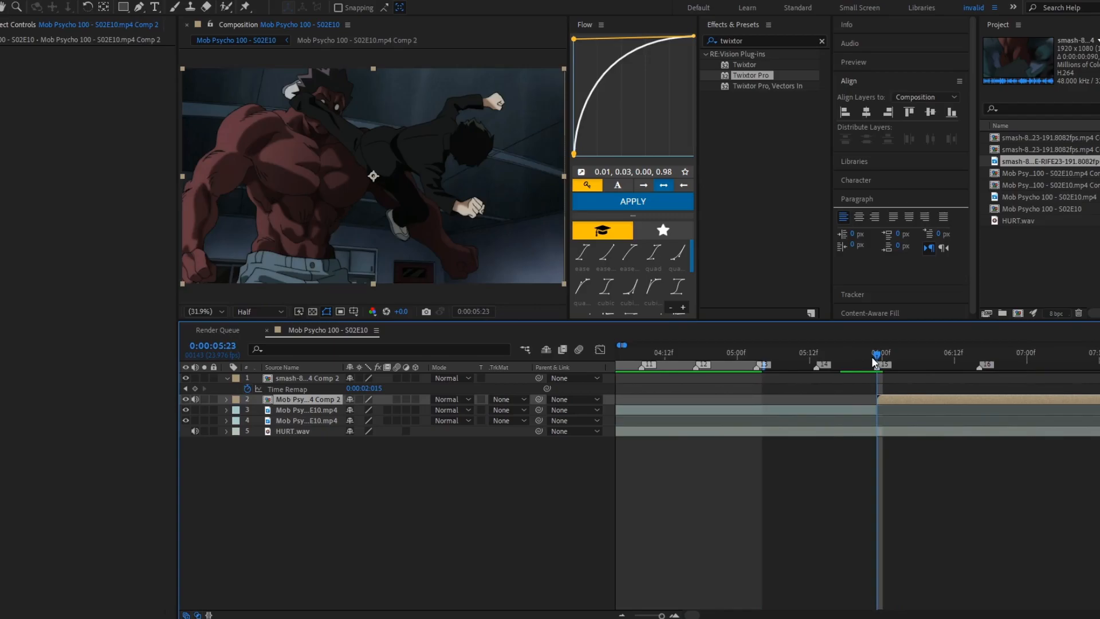
pyautogui.moveTo(871, 356); pyautogui.dragTo(621, 347)
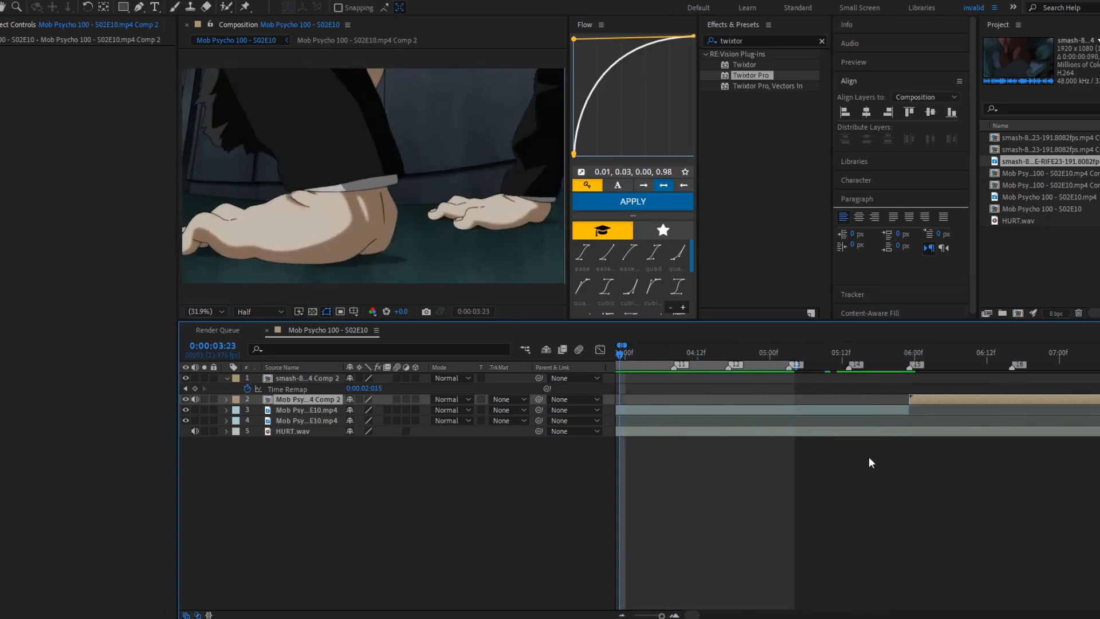
pyautogui.press('d')
pyautogui.moveTo(1005, 350)
pyautogui.mouseDown()
pyautogui.moveTo(904, 353)
pyautogui.moveTo(1098, 367)
pyautogui.moveTo(750, 401)
pyautogui.mouseUp()
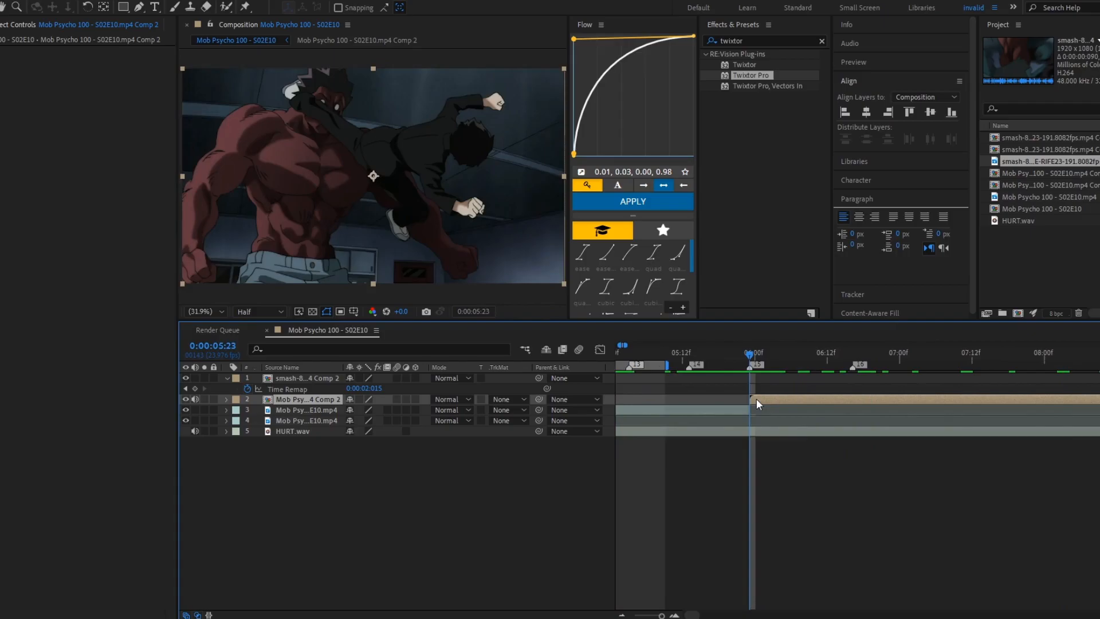
pyautogui.hotkey('ctrl', 'alt', 't')
# Step through the remapped clip and add a Time Remap keyframe at each new drawing, from marker 15 through about 0:00:11:09.
pyautogui.press('pagedown')
pyautogui.press('pagedown')
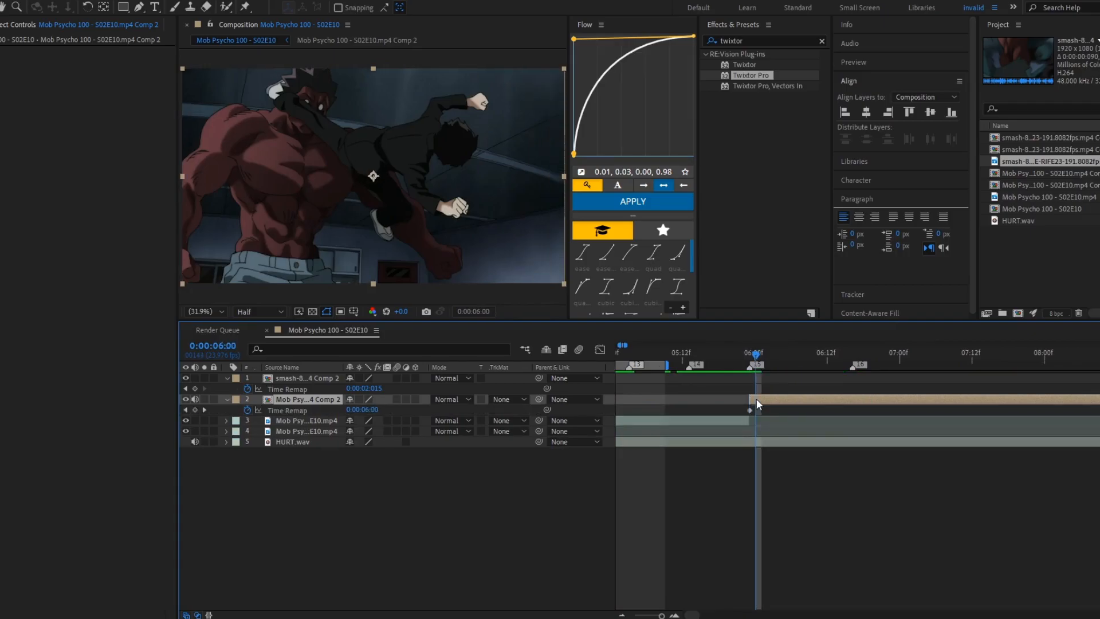
pyautogui.click(195, 410)
pyautogui.press('pagedown')
pyautogui.press('pagedown')
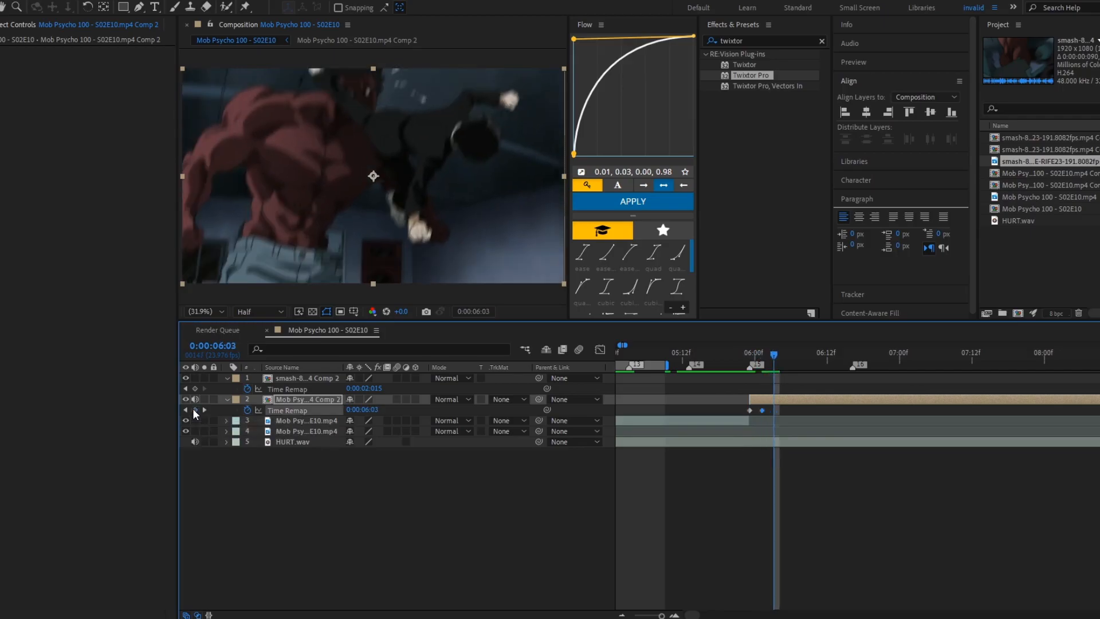
pyautogui.press('pagedown')
pyautogui.press('pagedown')
pyautogui.press('pagedown')
pyautogui.press('pagedown')
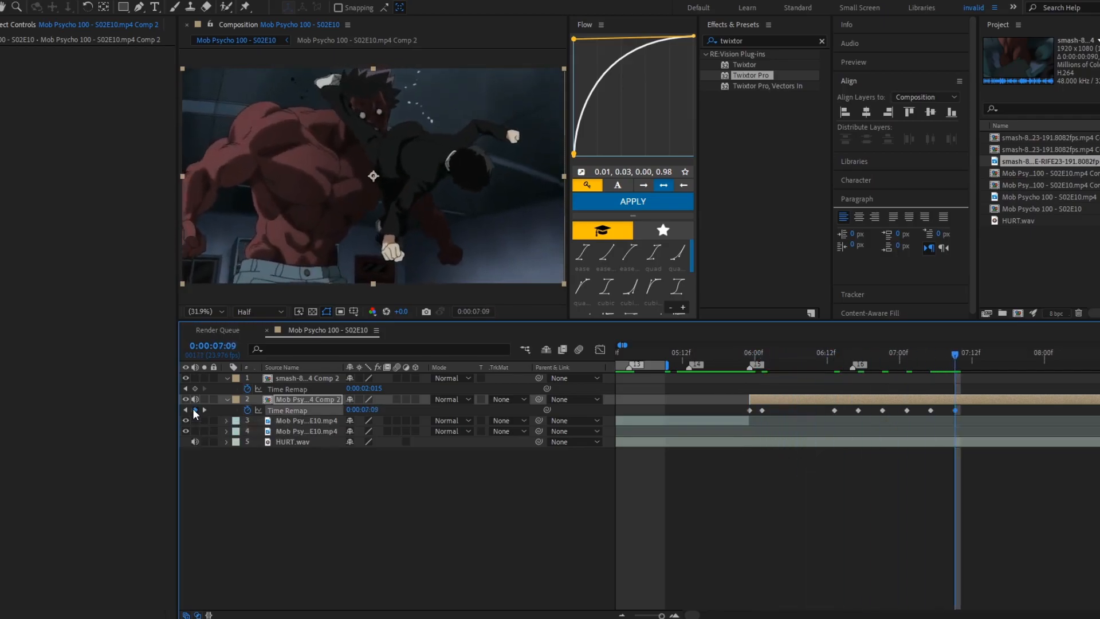
pyautogui.press('pagedown')
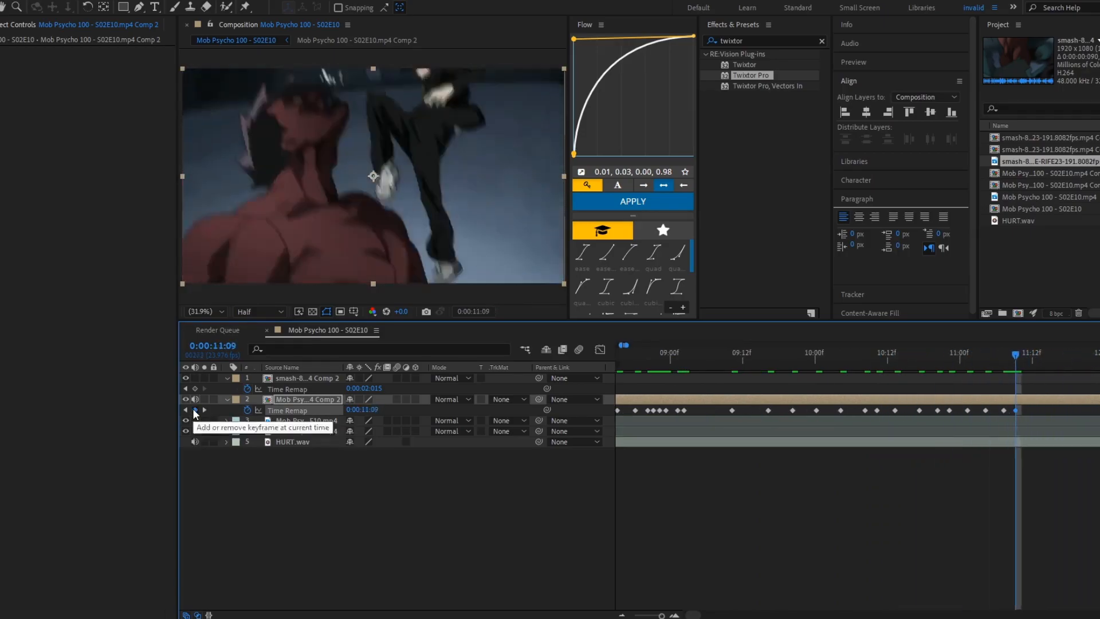
pyautogui.click(193, 408)
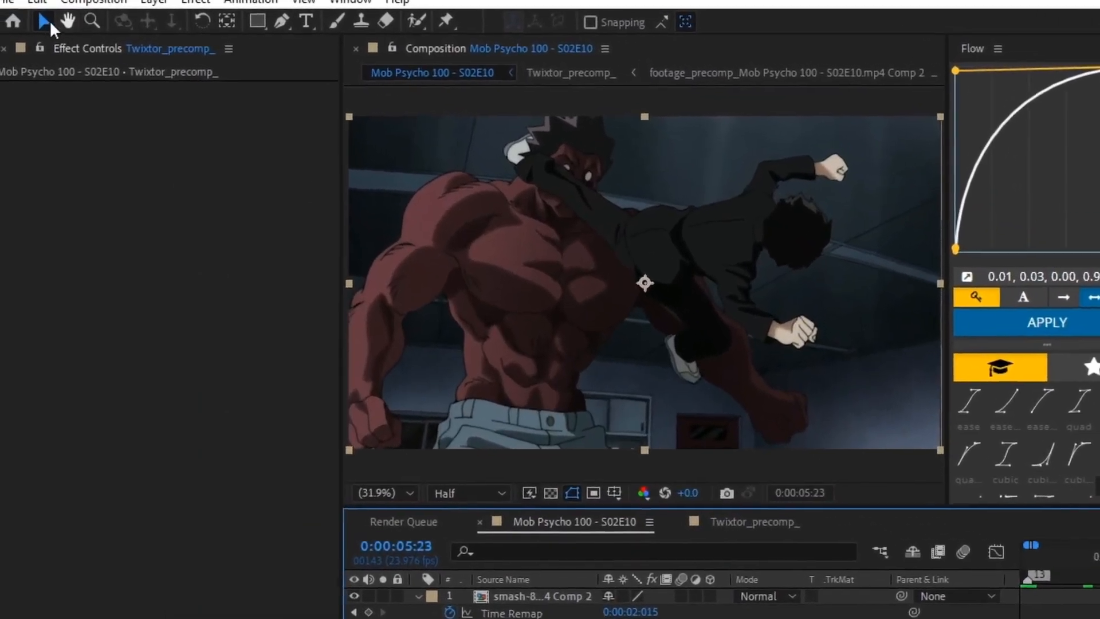
# Queue the Mob Psycho 100 - S02E10 composition for rendering, name the output interp in the RENDERS folder, and render it.
pyautogui.click(7, 1)
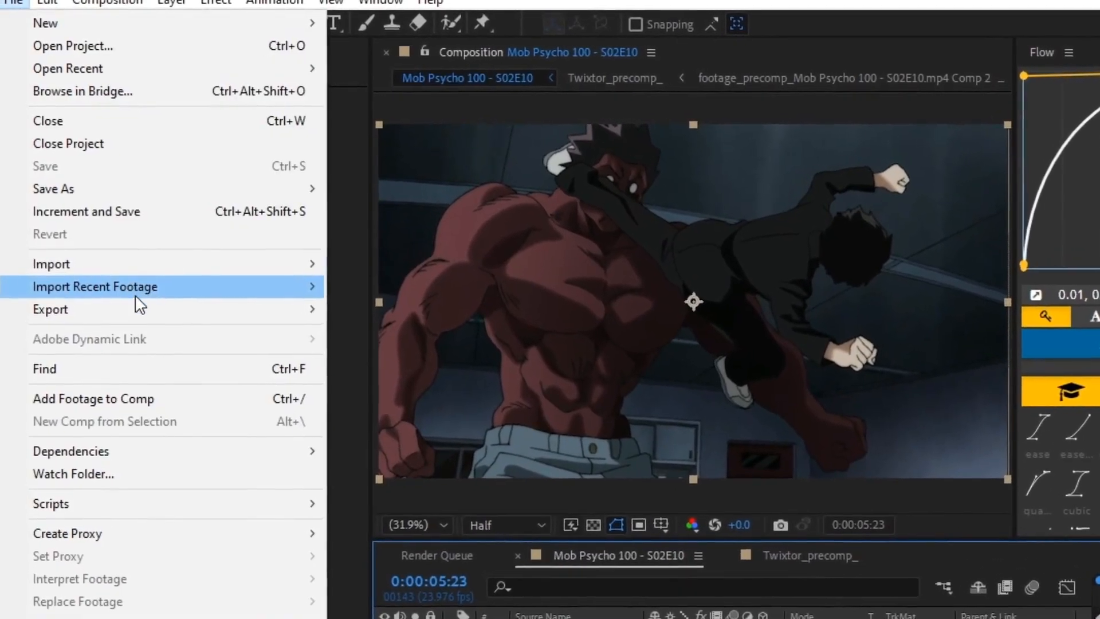
pyautogui.moveTo(138, 309)
pyautogui.click(386, 335)
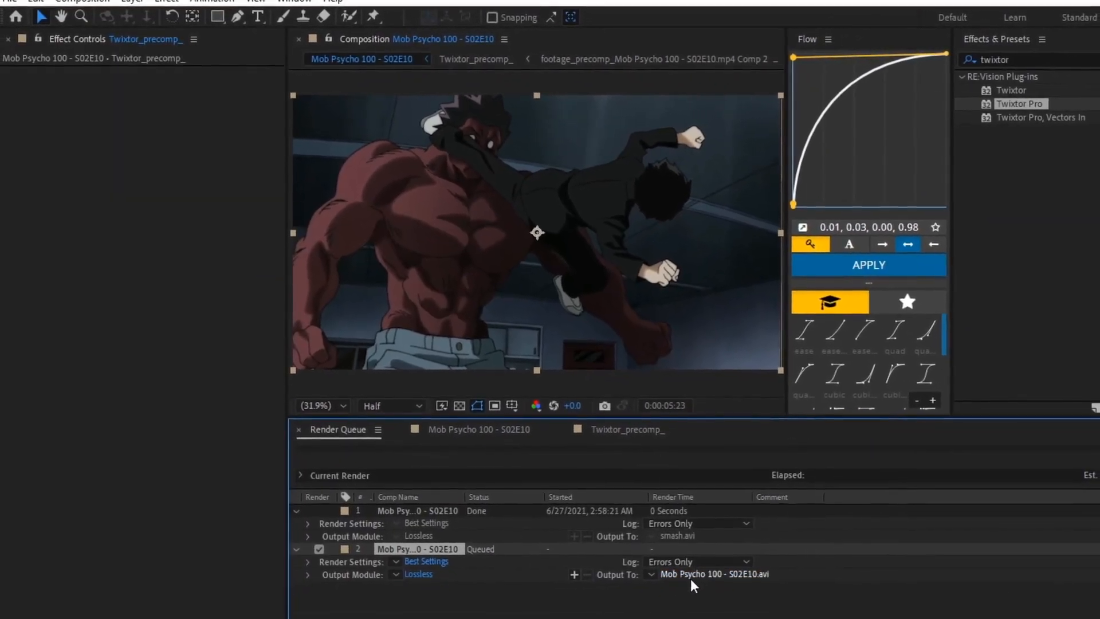
pyautogui.click(691, 576)
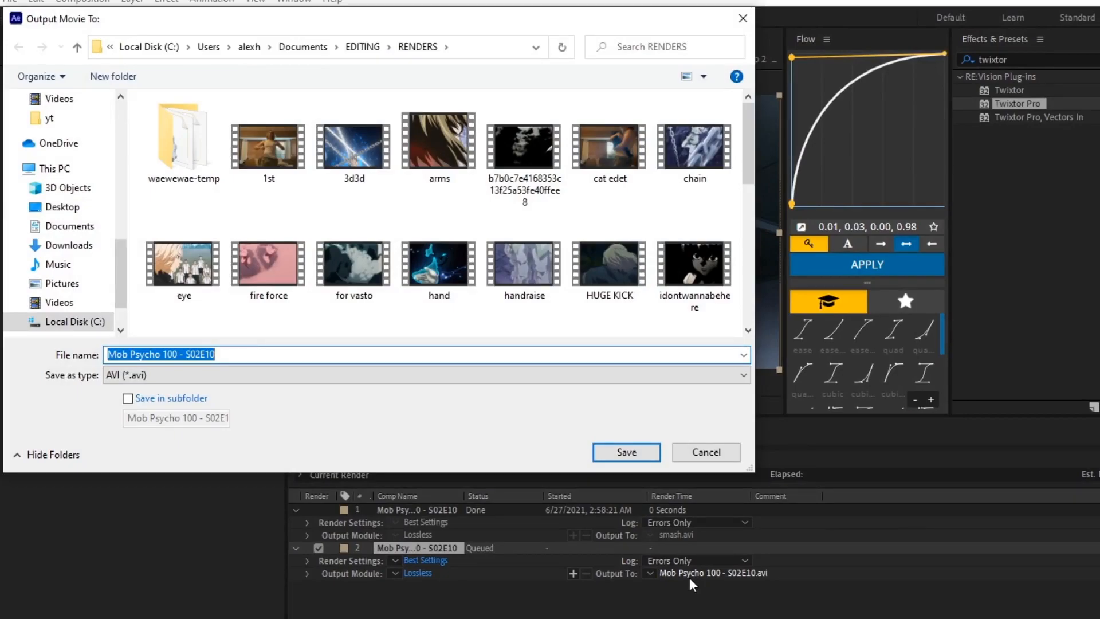
pyautogui.write('interp')
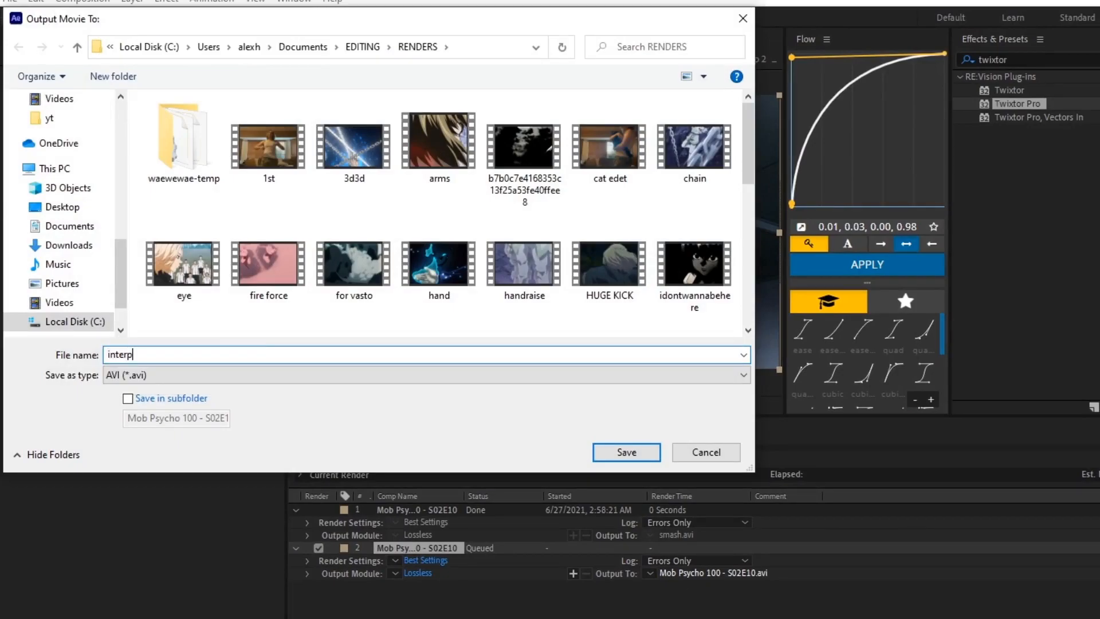
pyautogui.press('Return')
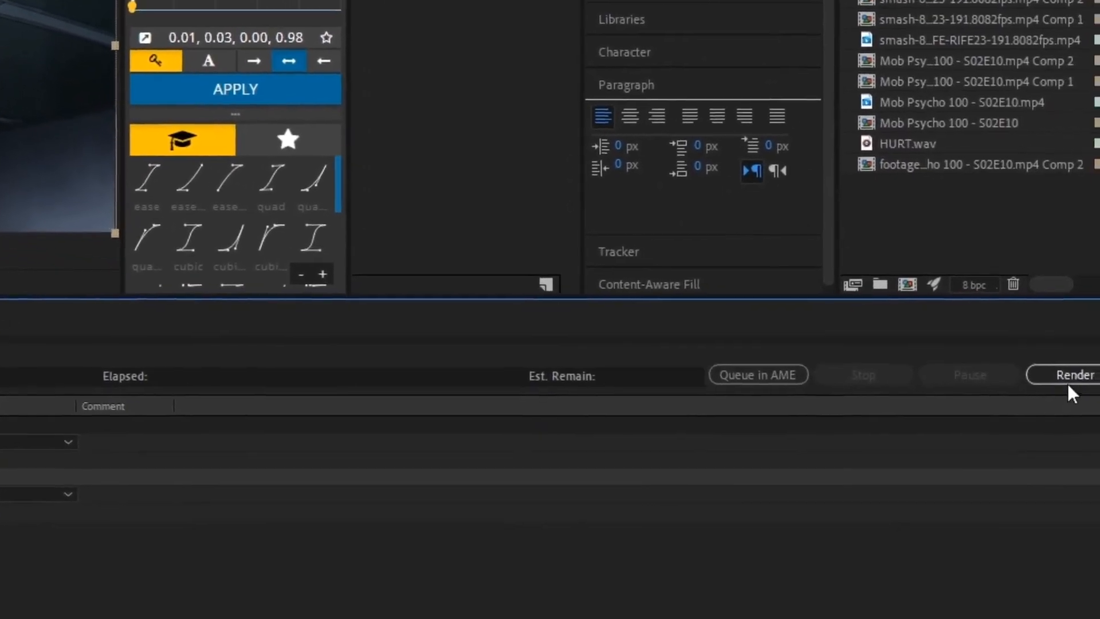
pyautogui.click(1040, 368)
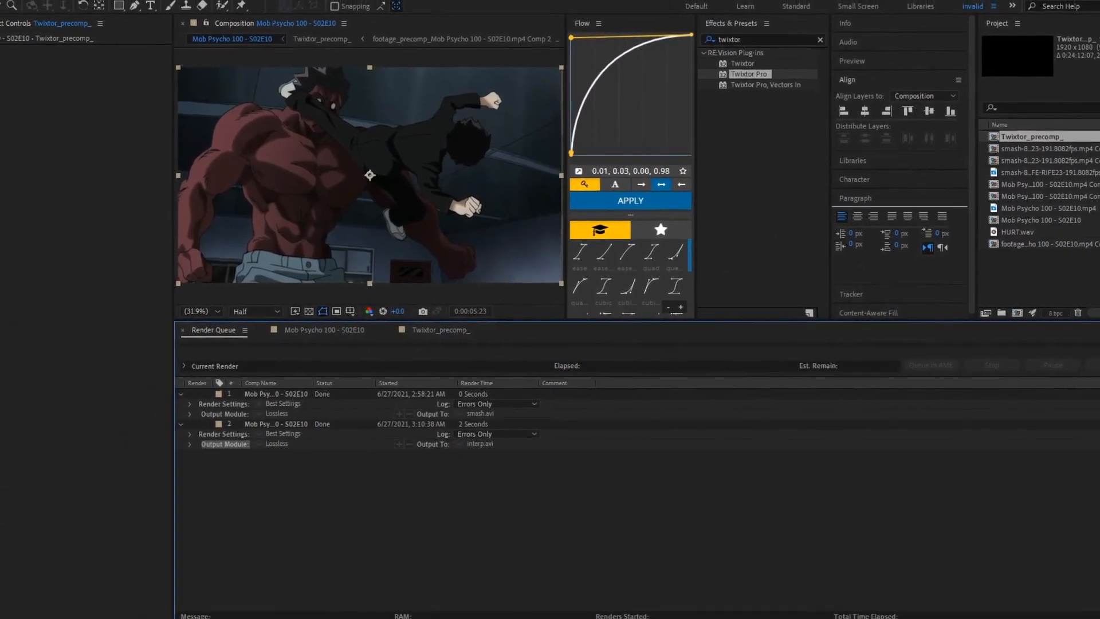
# Switch to Flowframes and load the rendered interp video as the input for interpolation.
pyautogui.click(336, 195)
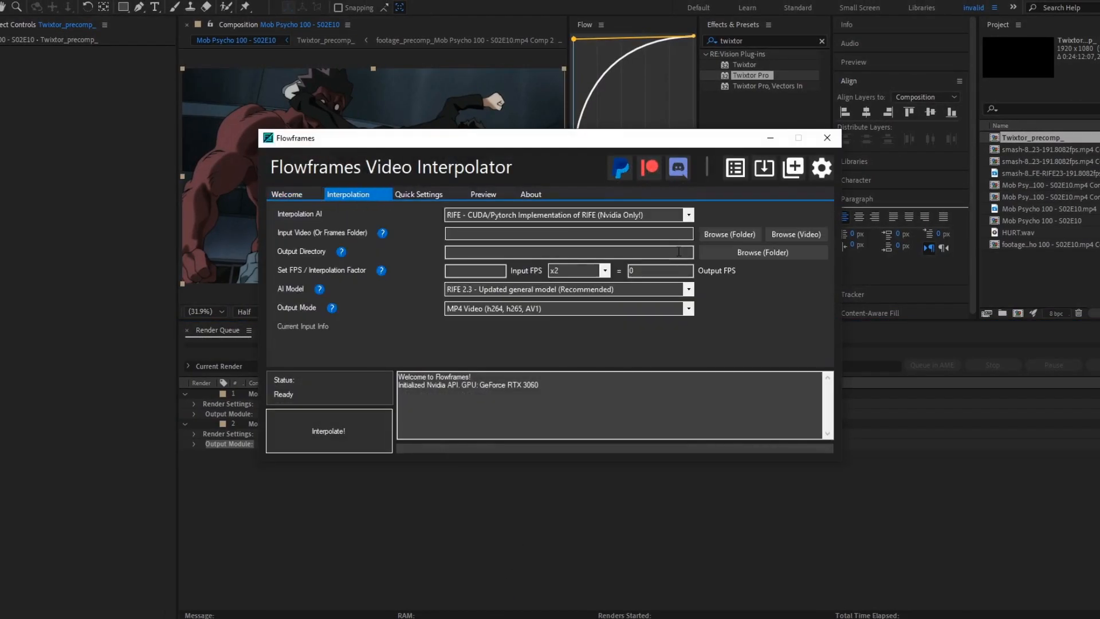
pyautogui.click(786, 239)
pyautogui.doubleClick(473, 252)
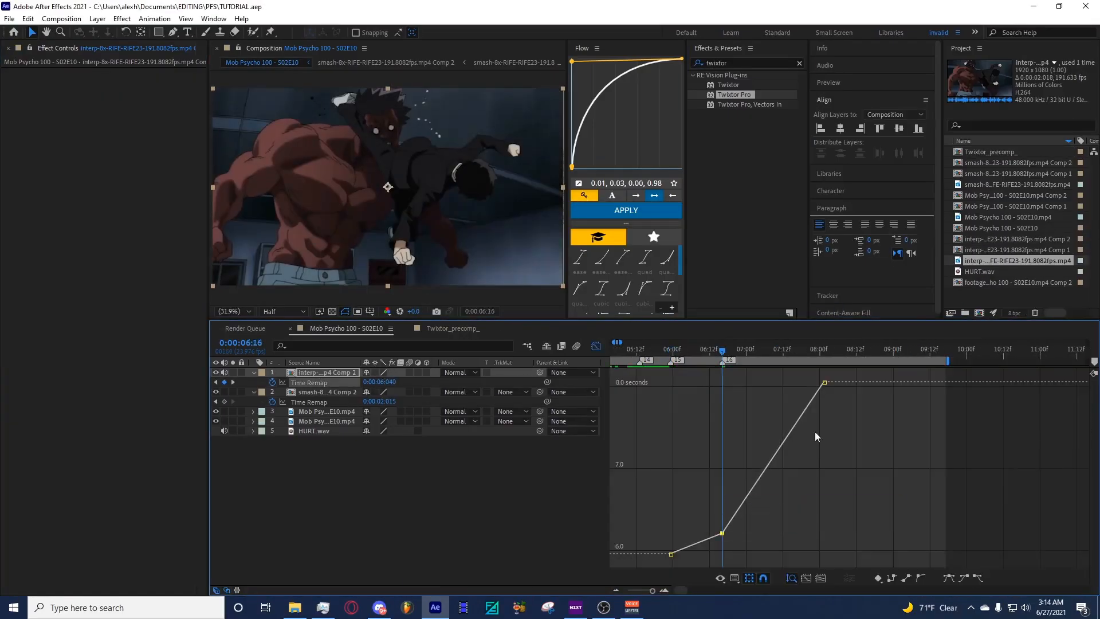
# Shape the interp layer's time-remap curve between markers 15 and 16 to rise steeply at the start and flatten toward the end.
pyautogui.click(596, 346)
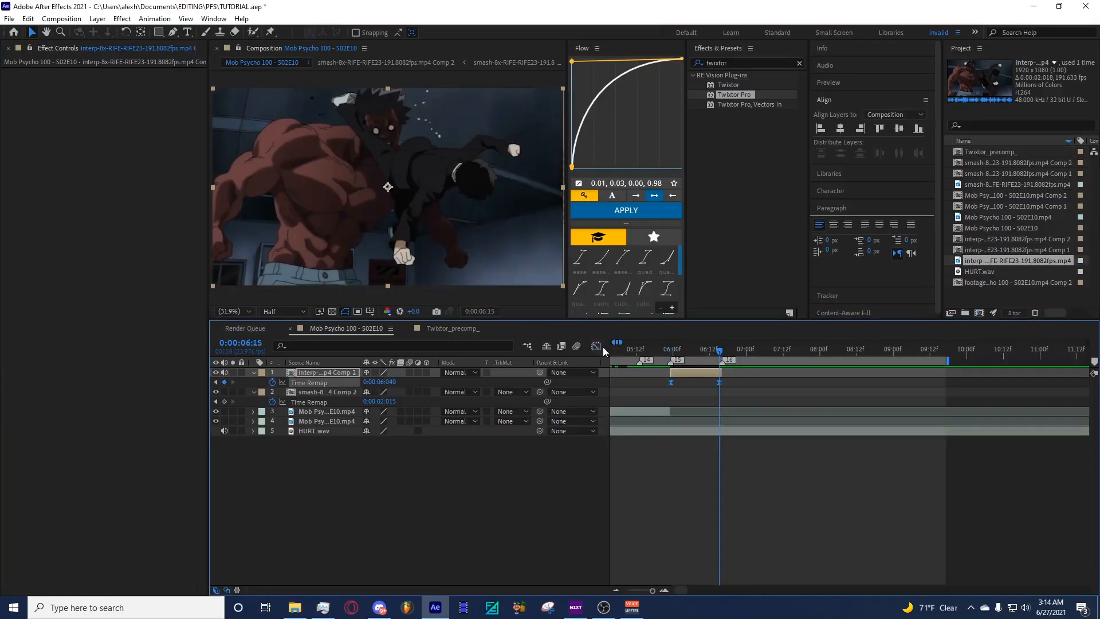
pyautogui.click(597, 346)
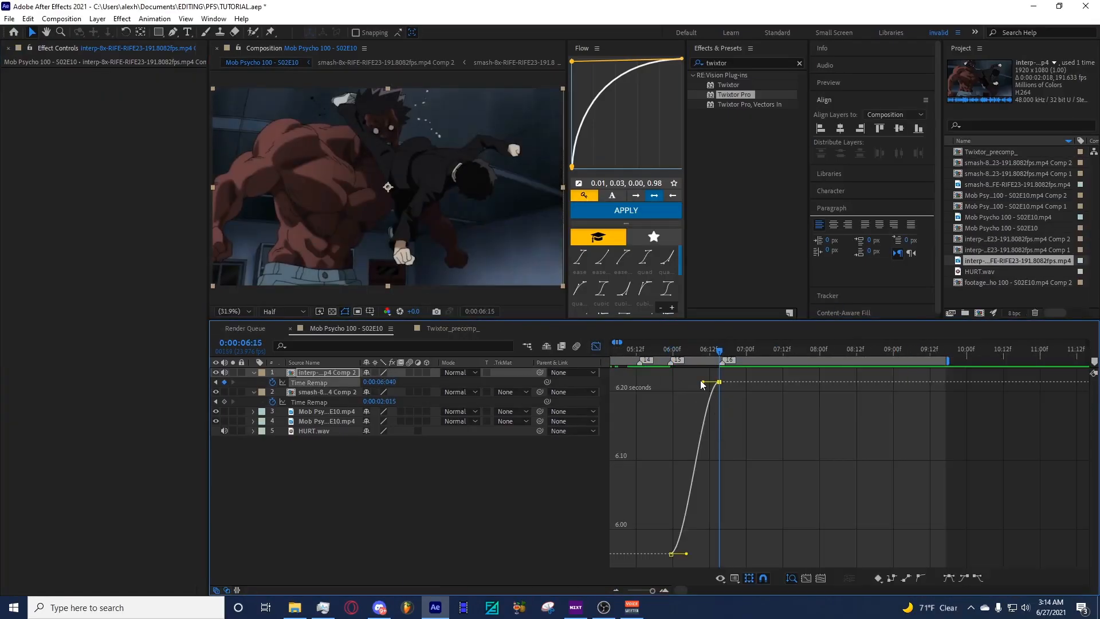
pyautogui.moveTo(702, 385); pyautogui.dragTo(671, 383)
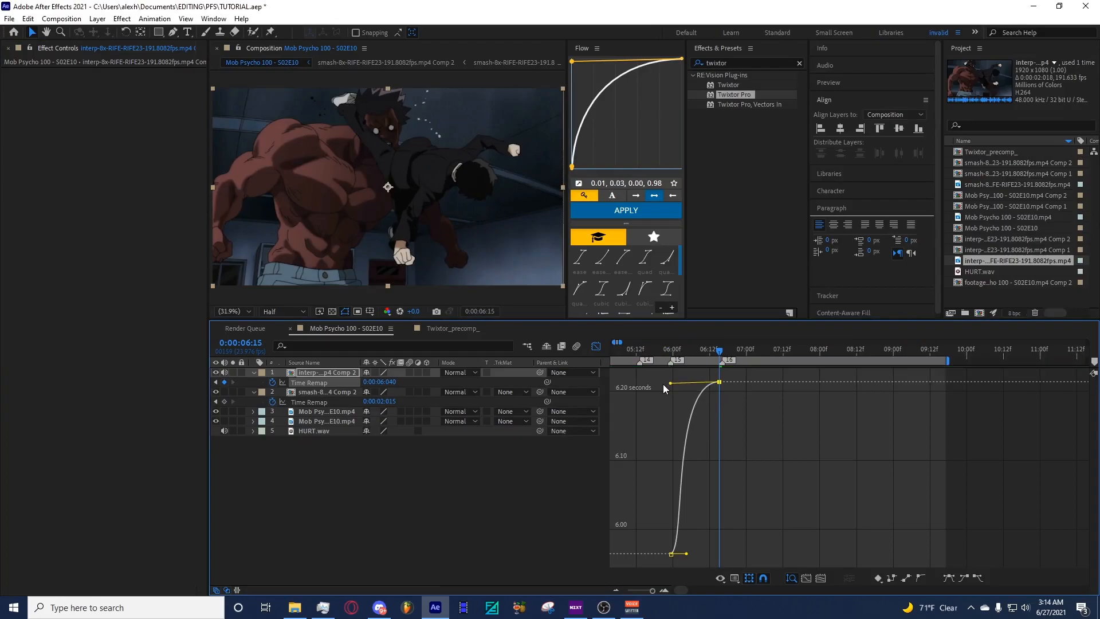
pyautogui.click(823, 578)
pyautogui.moveTo(752, 550); pyautogui.dragTo(669, 513)
# Play the edit from the interp clip's start and review the smash clip's timing around markers 6 and 7.
pyautogui.click(622, 351)
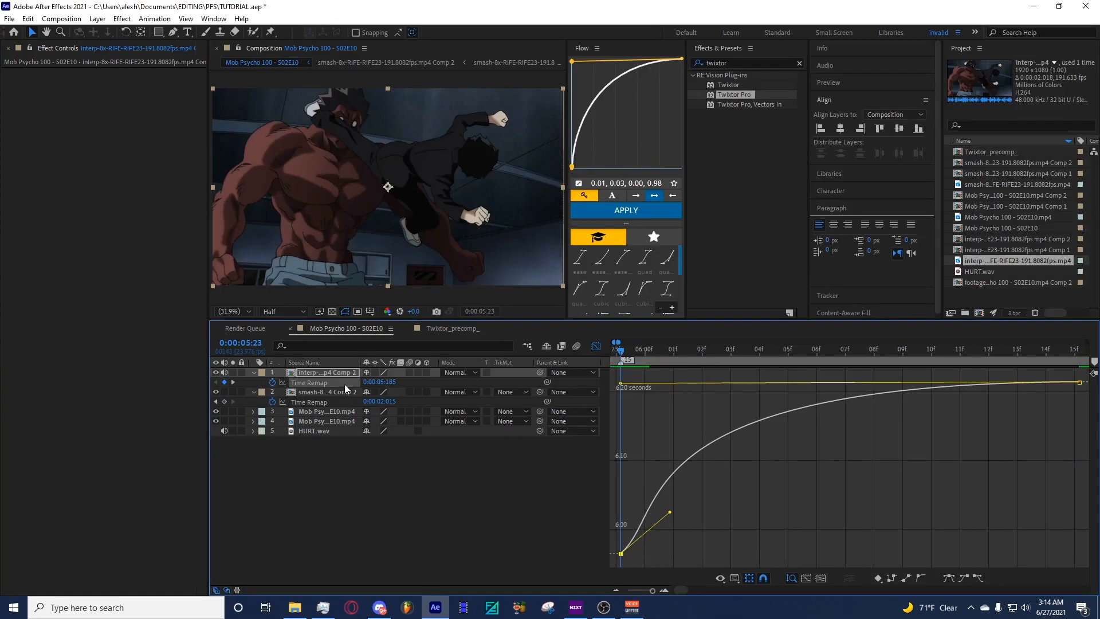
pyautogui.press('space')
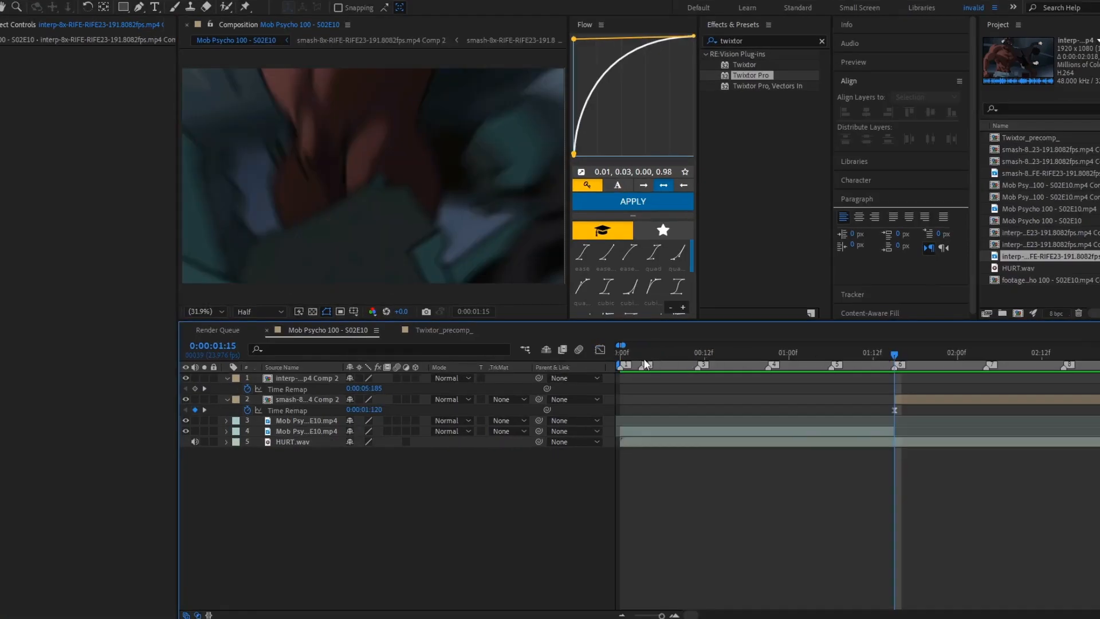
pyautogui.moveTo(616, 348); pyautogui.dragTo(759, 396)
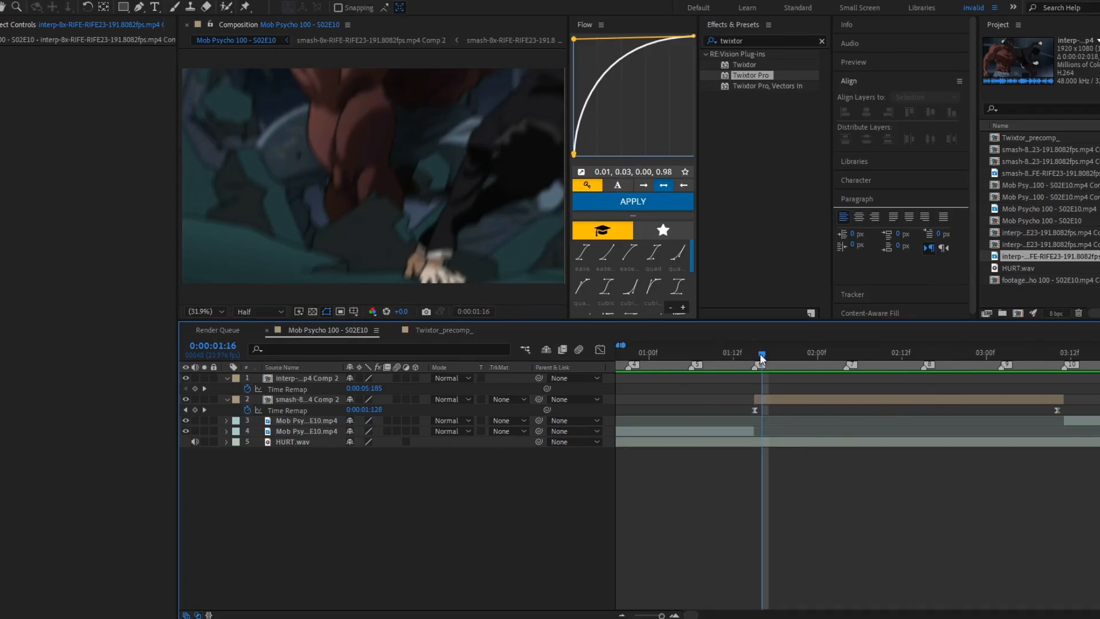
pyautogui.moveTo(758, 356); pyautogui.dragTo(715, 356)
pyautogui.press('space')
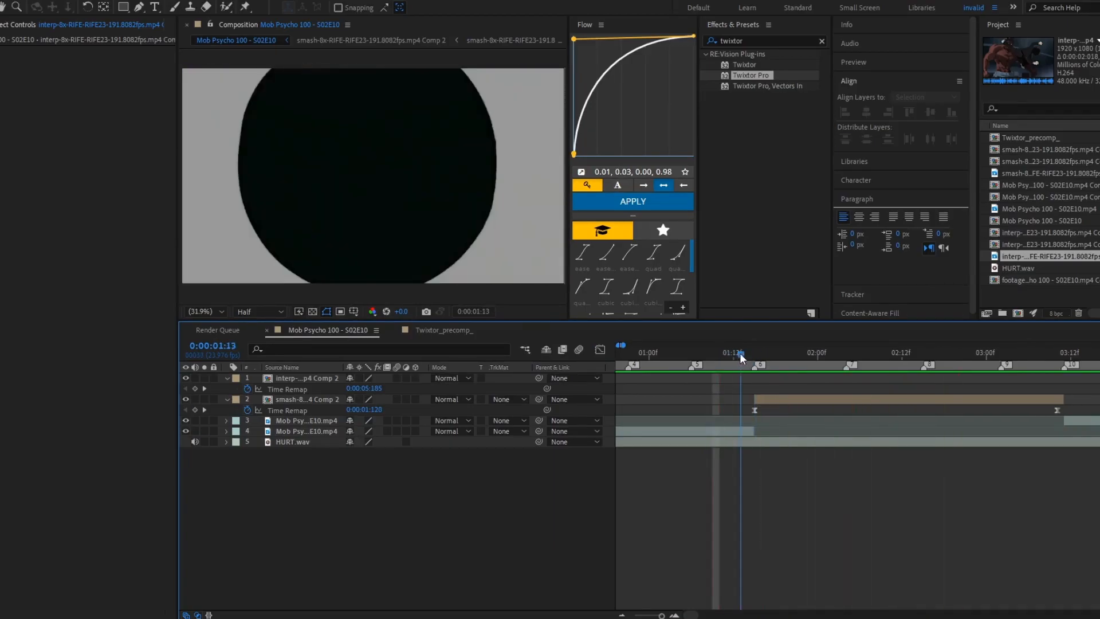
pyautogui.click(764, 395)
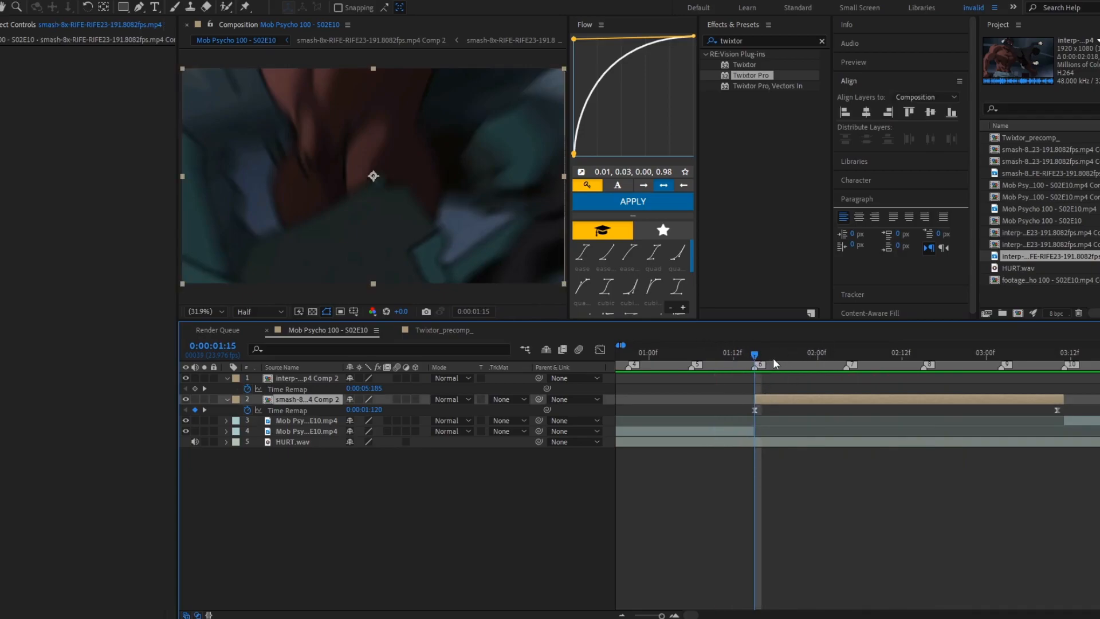
pyautogui.press('space')
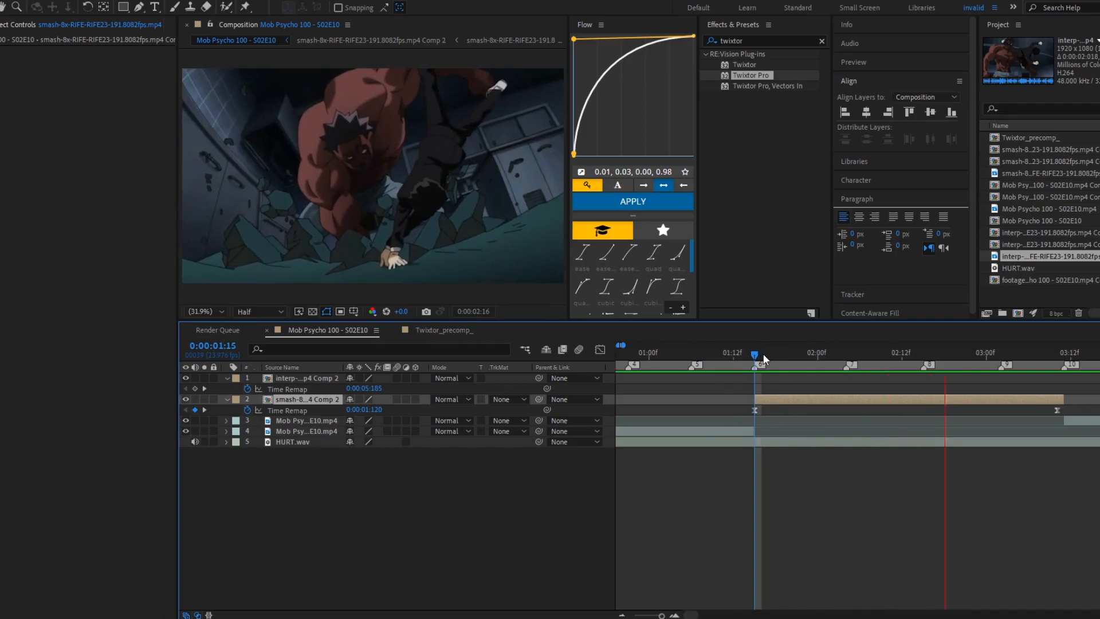
pyautogui.click(845, 354)
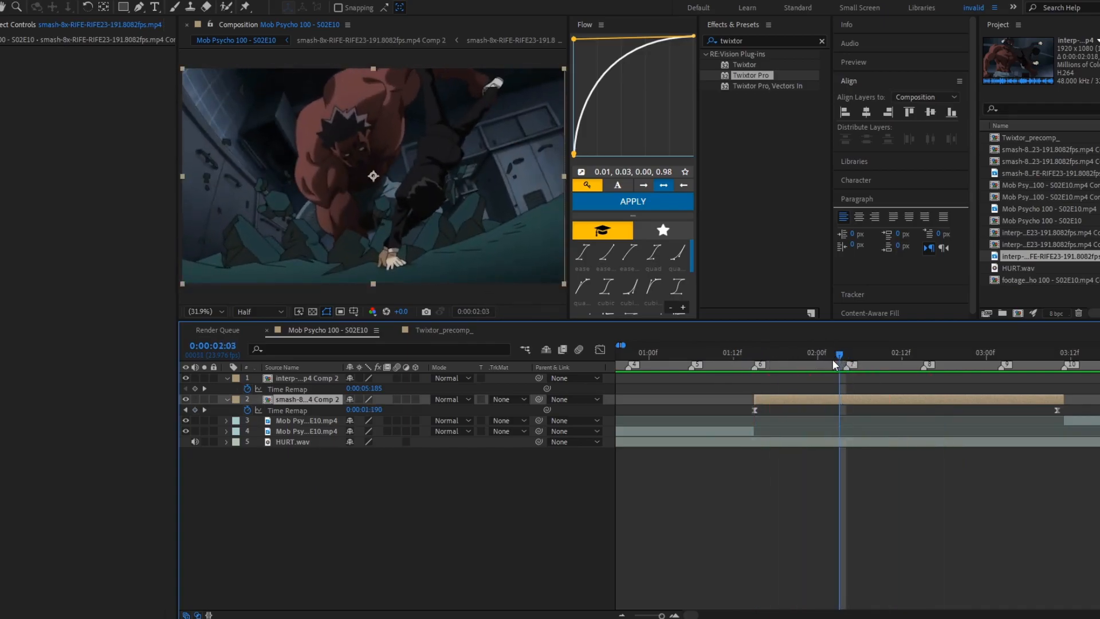
# Keyframe the smash layer's Scale at 100% just before marker 7, 150% at marker 8, and 100% at marker 9.
pyautogui.moveTo(838, 354)
pyautogui.mouseDown()
pyautogui.moveTo(974, 384)
pyautogui.moveTo(765, 370)
pyautogui.moveTo(841, 356)
pyautogui.mouseUp()
pyautogui.press('s')
pyautogui.click(258, 411)
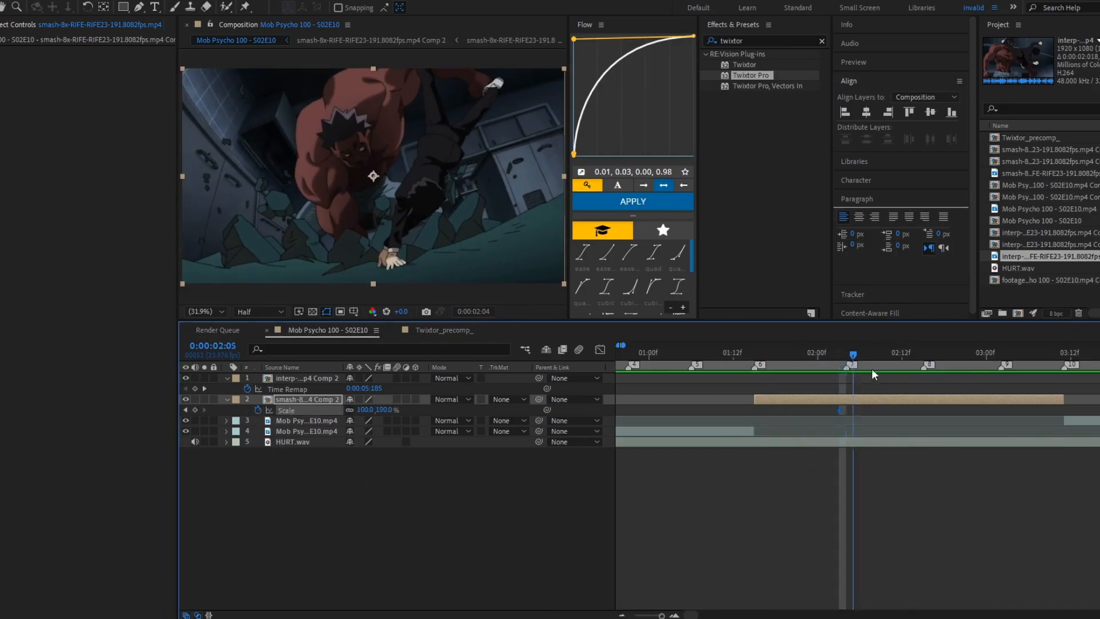
pyautogui.moveTo(872, 370); pyautogui.dragTo(924, 376)
pyautogui.moveTo(388, 409); pyautogui.dragTo(419, 410)
pyautogui.moveTo(927, 352); pyautogui.dragTo(1002, 371)
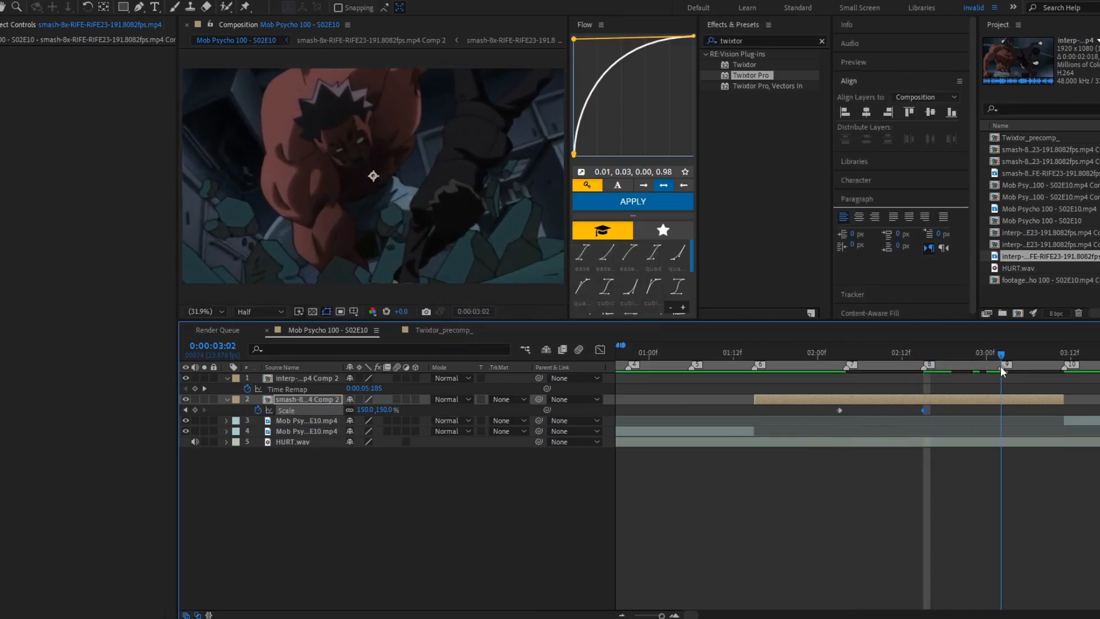
pyautogui.write('0')
pyautogui.press('Return')
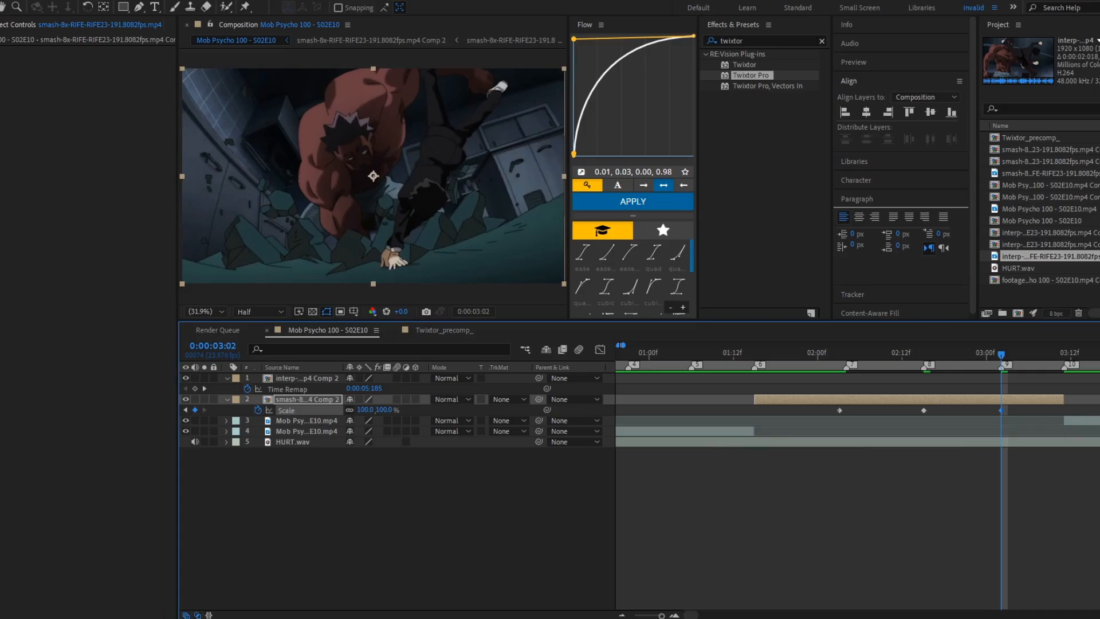
# Easy-ease the three Scale keyframes and shape the curve's rise to start steeply and flatten toward the 150% peak.
pyautogui.moveTo(1018, 408); pyautogui.dragTo(798, 411)
pyautogui.press('F9')
pyautogui.click(600, 349)
pyautogui.click(917, 400)
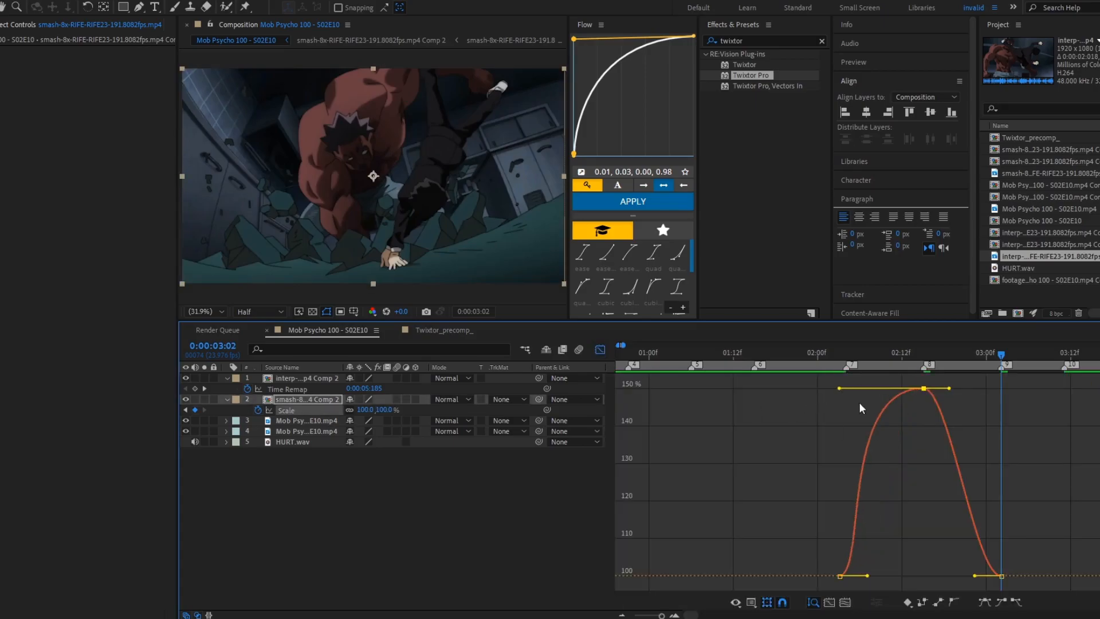
pyautogui.click(845, 603)
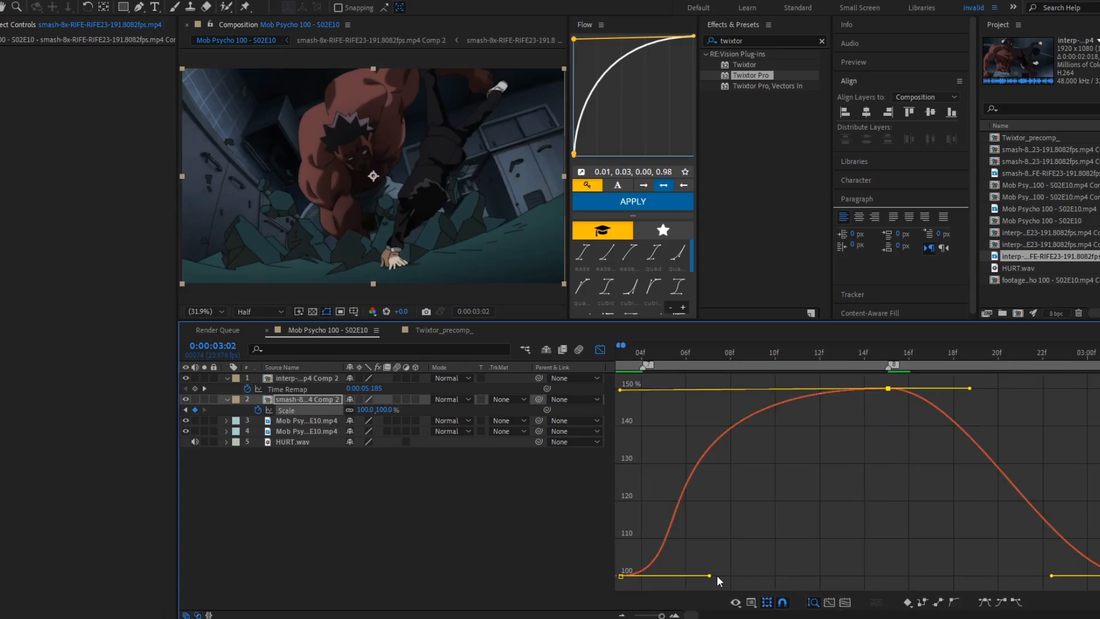
pyautogui.moveTo(709, 575); pyautogui.dragTo(659, 510)
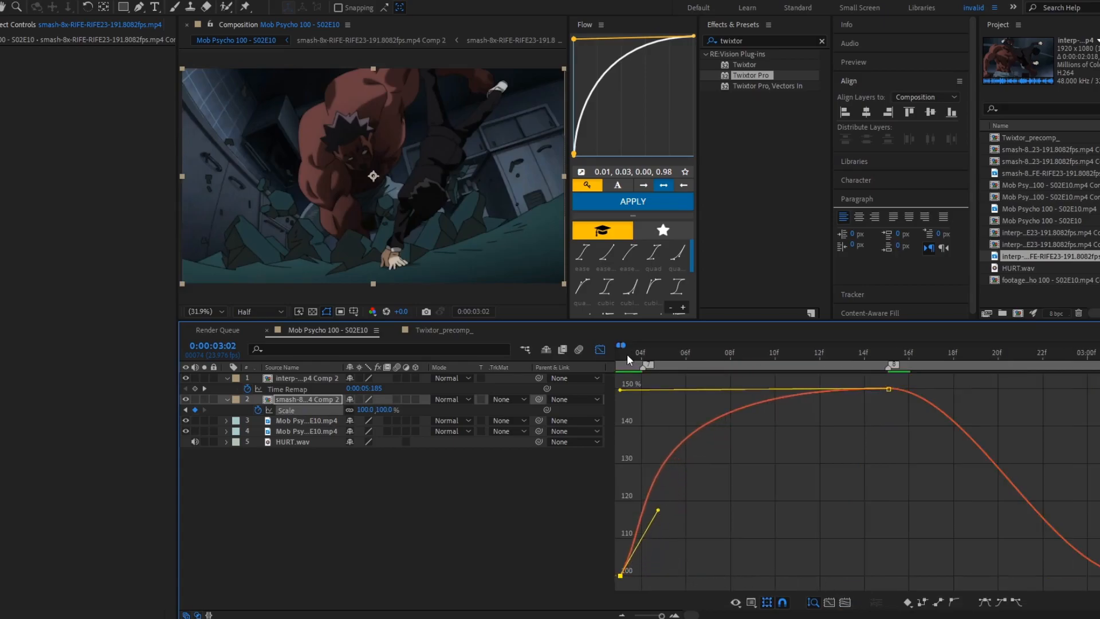
# Reshape the second half of the Scale curve to drop steeply from 150% and flatten out toward 100%.
pyautogui.moveTo(627, 355); pyautogui.dragTo(969, 569)
pyautogui.moveTo(1048, 388); pyautogui.dragTo(1044, 569)
pyautogui.moveTo(677, 353); pyautogui.dragTo(897, 354)
# Move the 150% Scale keyframe earlier to 0:00:02:13, just before marker 8.
pyautogui.click(600, 350)
pyautogui.moveTo(872, 410); pyautogui.dragTo(828, 410)
pyautogui.click(828, 354)
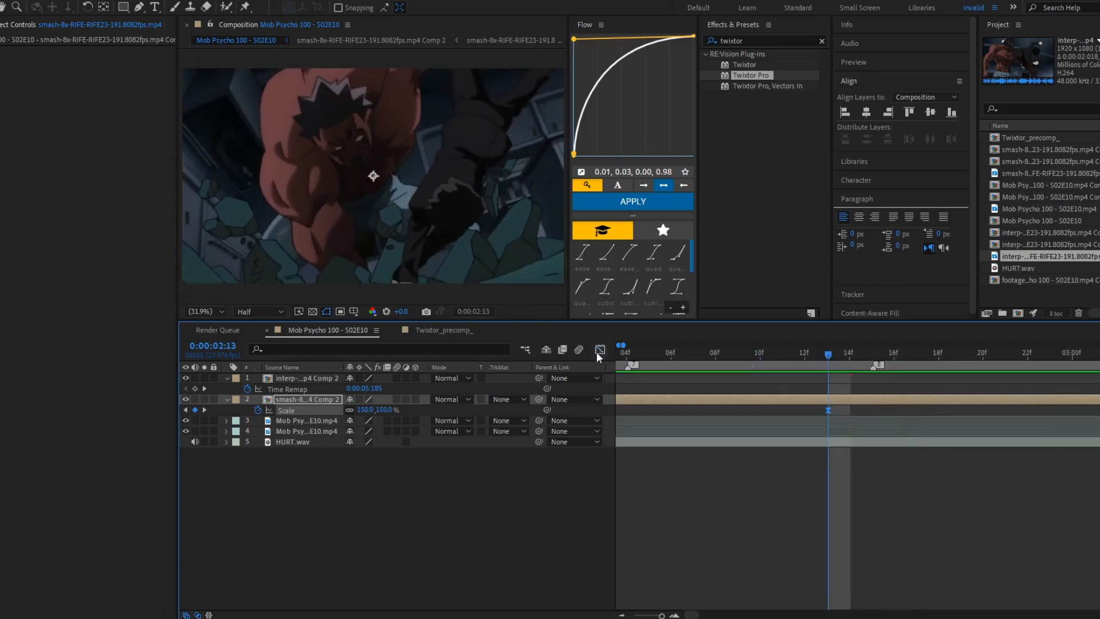
# Steepen the Scale curve's drop after the 150% peak and slightly soften the start of its rise.
pyautogui.click(600, 350)
pyautogui.moveTo(946, 569); pyautogui.dragTo(849, 545)
pyautogui.press('j')
pyautogui.moveTo(752, 442); pyautogui.dragTo(768, 477)
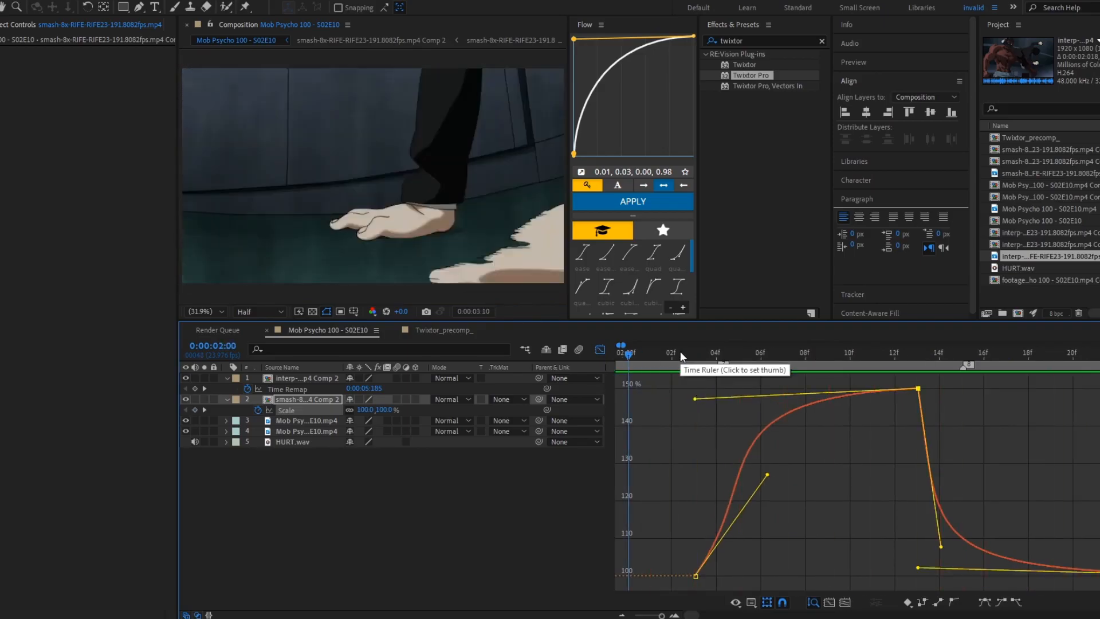
pyautogui.press('space')
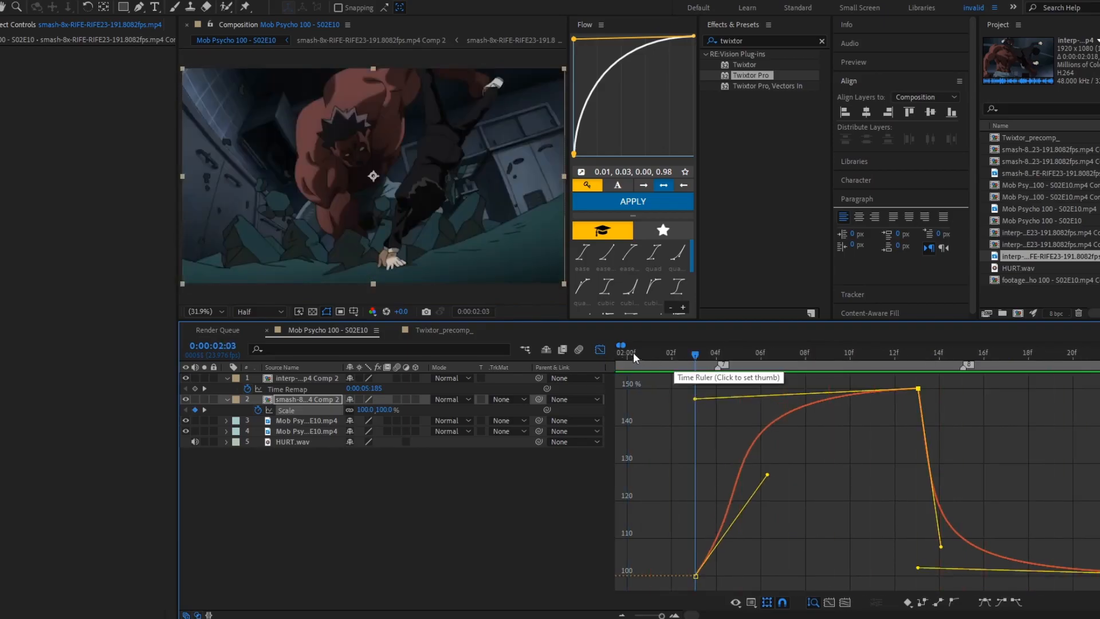
# Leave the graph editor and play back the scale zoom between markers 6 and 8.
pyautogui.click(600, 350)
pyautogui.moveTo(634, 357); pyautogui.dragTo(855, 381)
pyautogui.press('space')
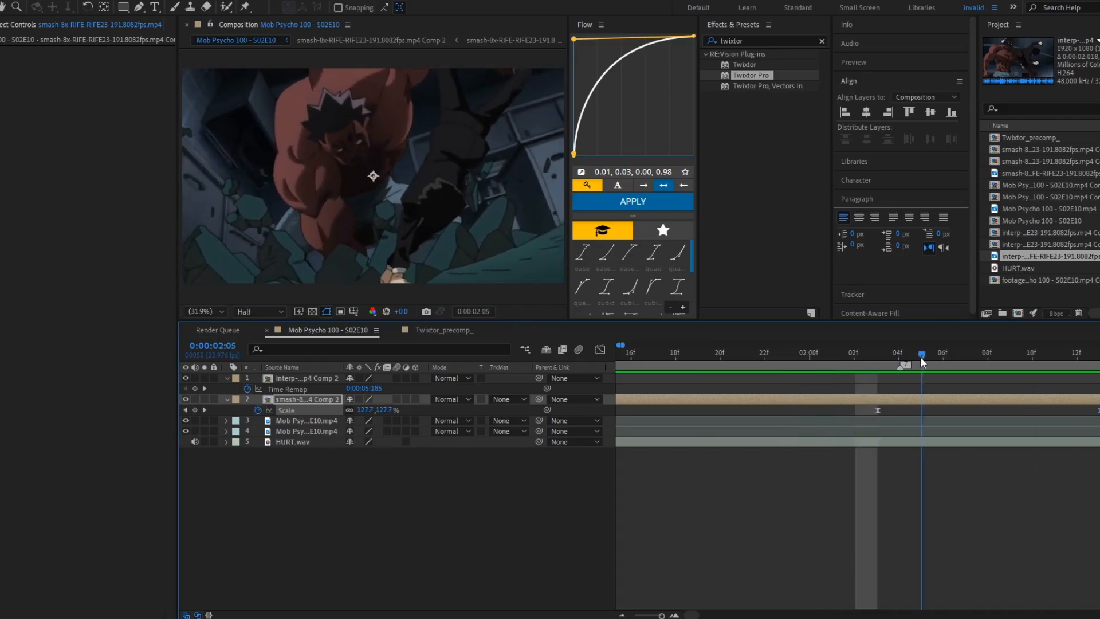
pyautogui.press('space')
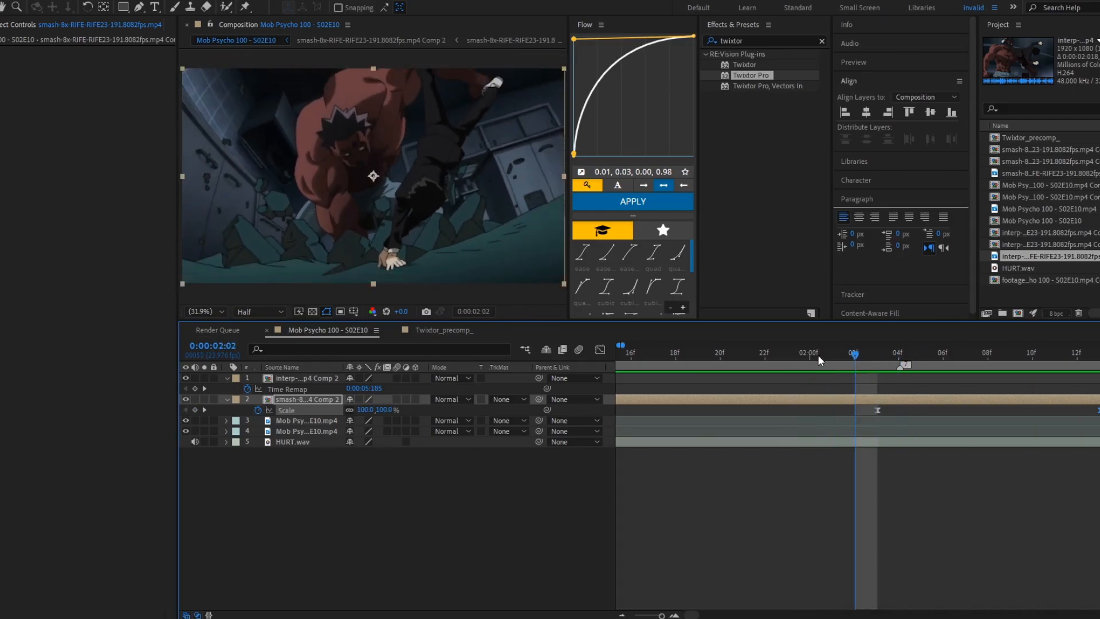
pyautogui.click(869, 354)
pyautogui.moveTo(623, 345); pyautogui.dragTo(745, 397)
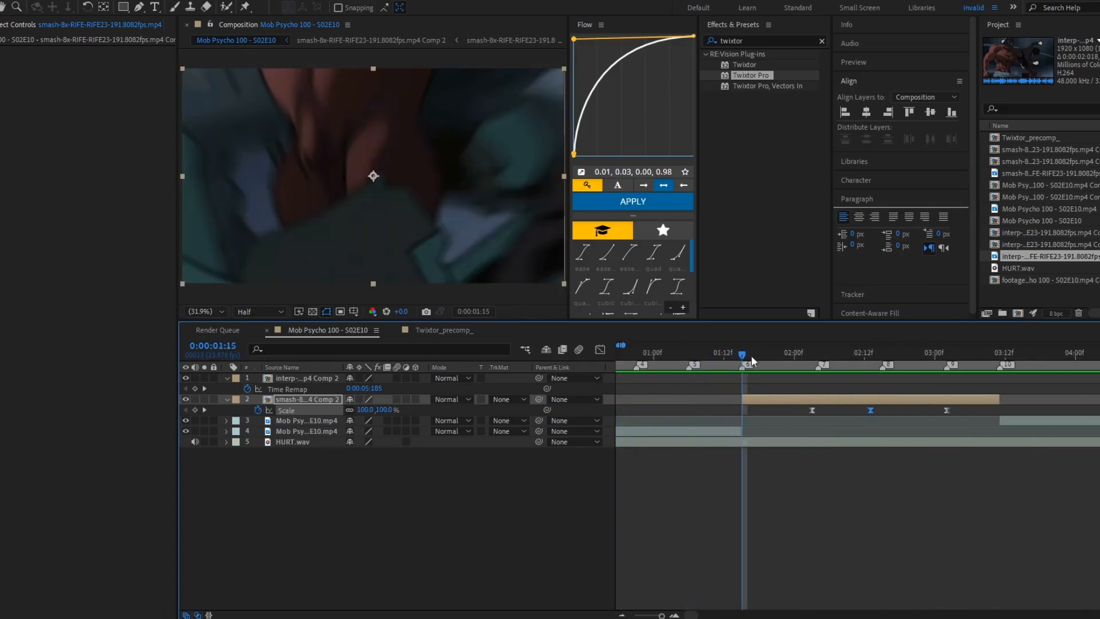
pyautogui.press('space')
# Add an adjustment layer above the smash clip, starting at 0:00:02:03 and trimmed to end at marker 8.
pyautogui.click(812, 354)
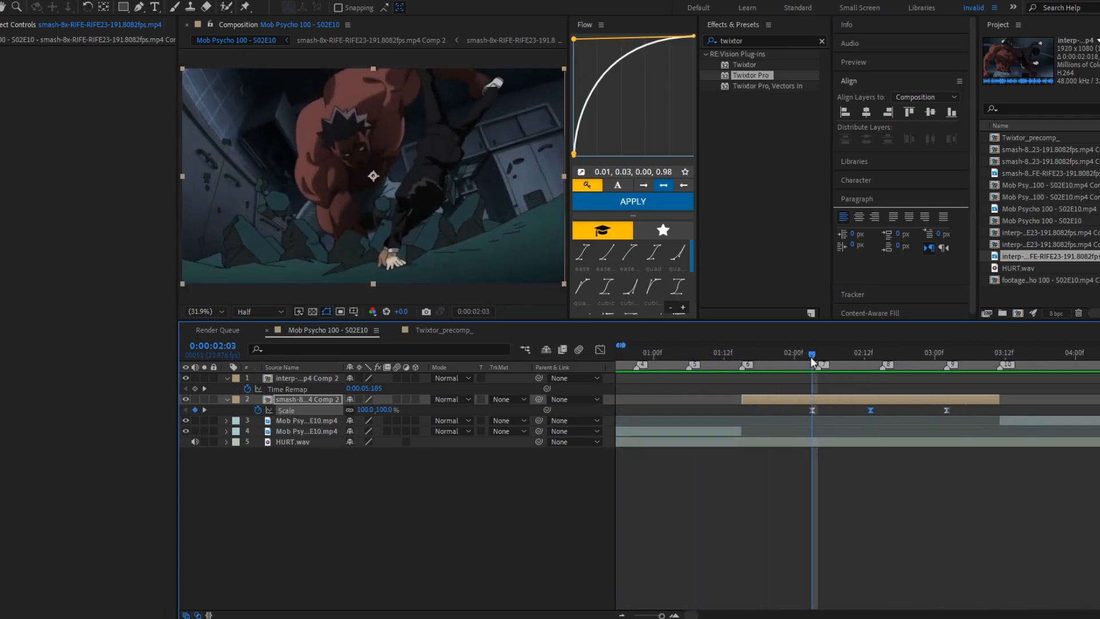
pyautogui.click(816, 397)
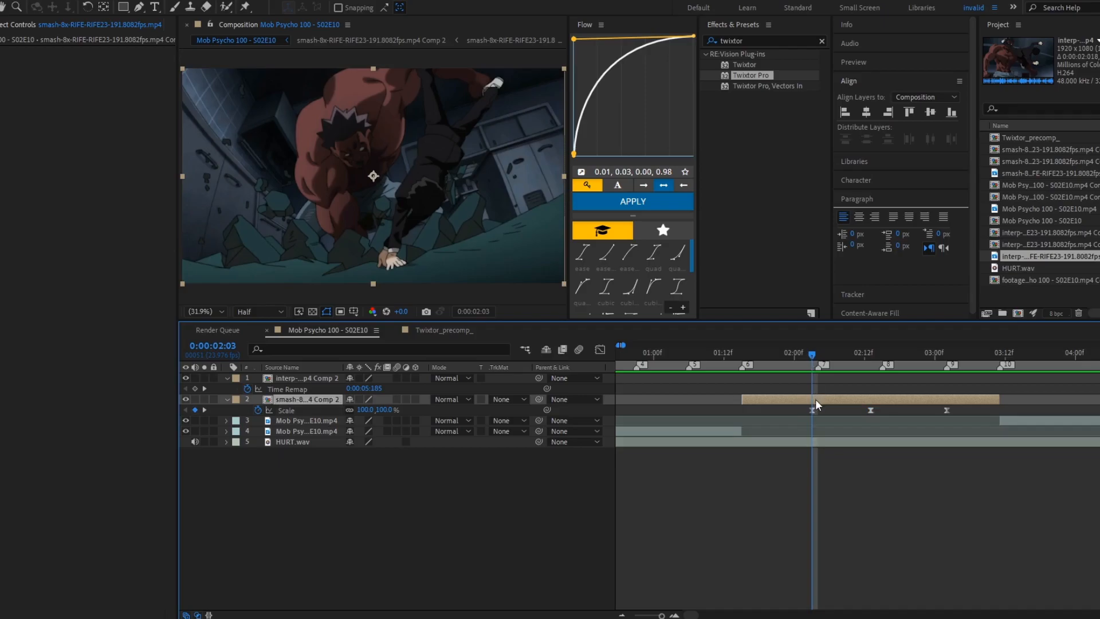
pyautogui.hotkey('ctrl', 'alt', 'y')
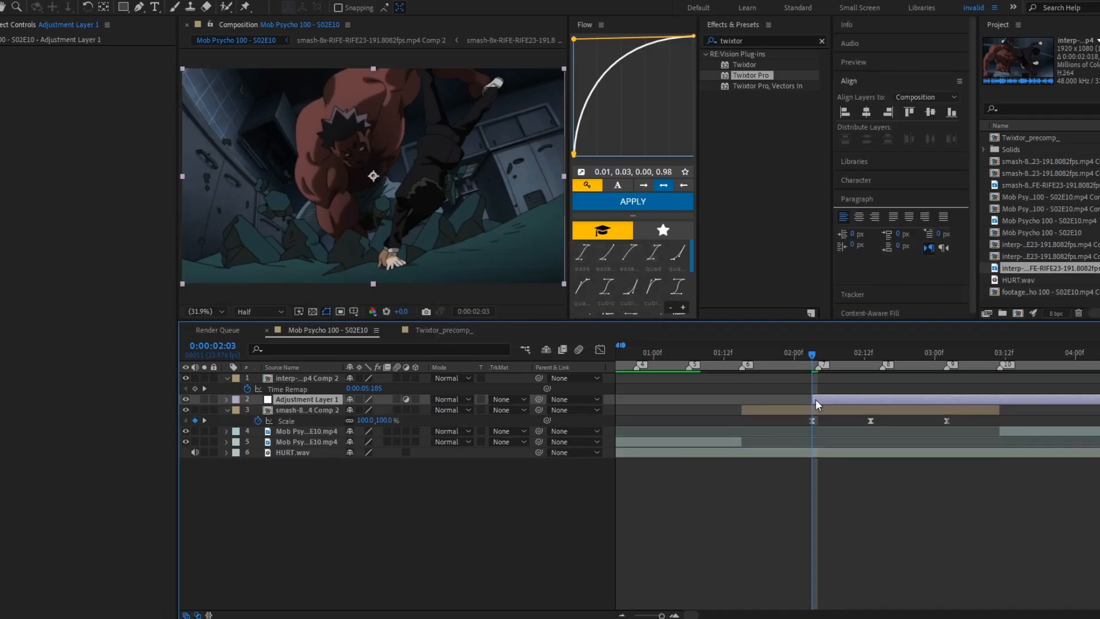
pyautogui.moveTo(820, 357); pyautogui.dragTo(878, 380)
pyautogui.hotkey('alt', ']')
pyautogui.press('i')
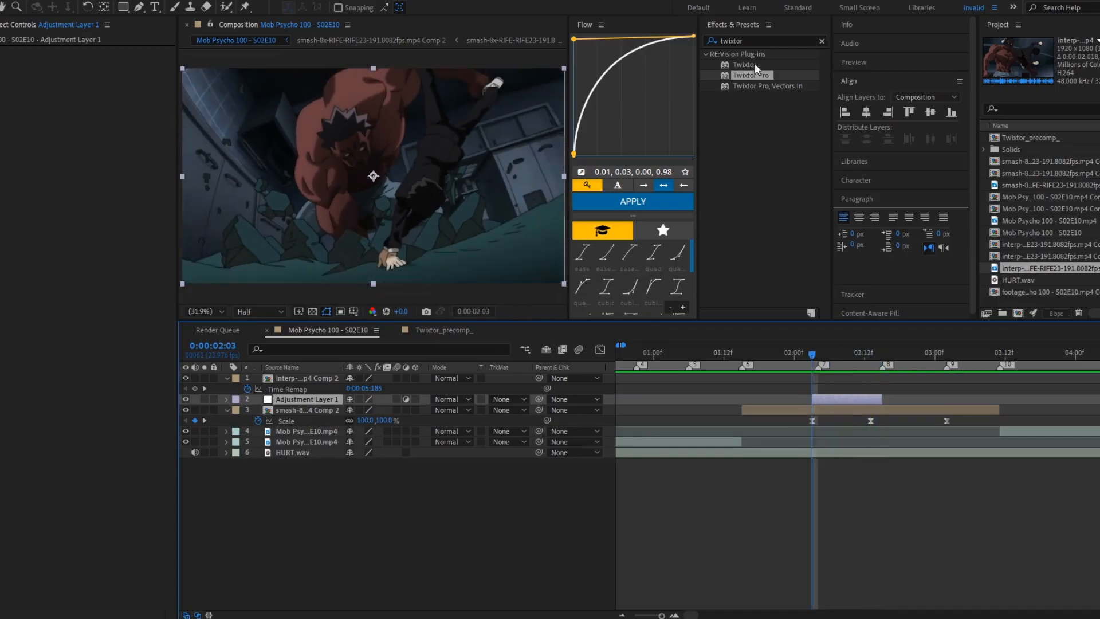
# Find the Sapphire S_Shake effect by searching for "shake" and apply it to the adjustment layer.
pyautogui.moveTo(762, 40); pyautogui.dragTo(718, 39)
pyautogui.write('shake')
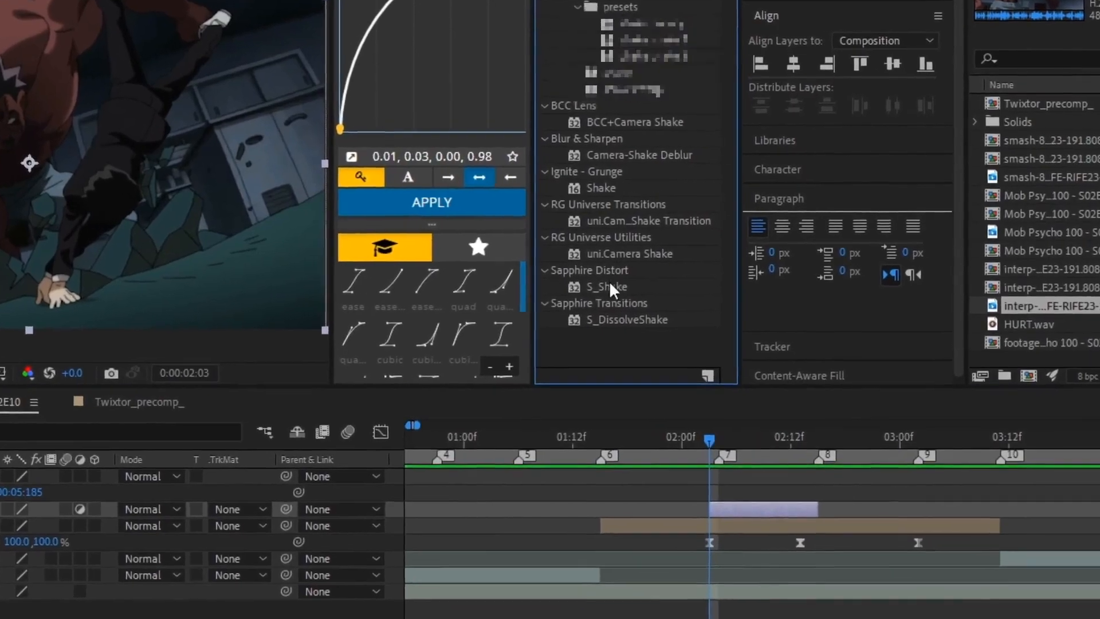
pyautogui.click(611, 287)
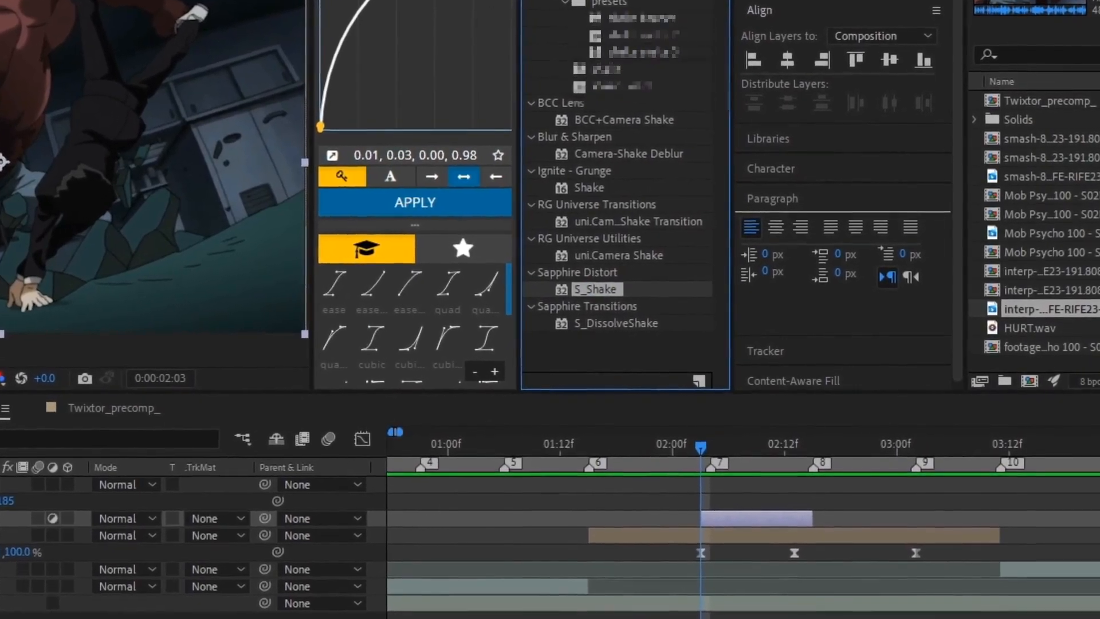
pyautogui.doubleClick(599, 290)
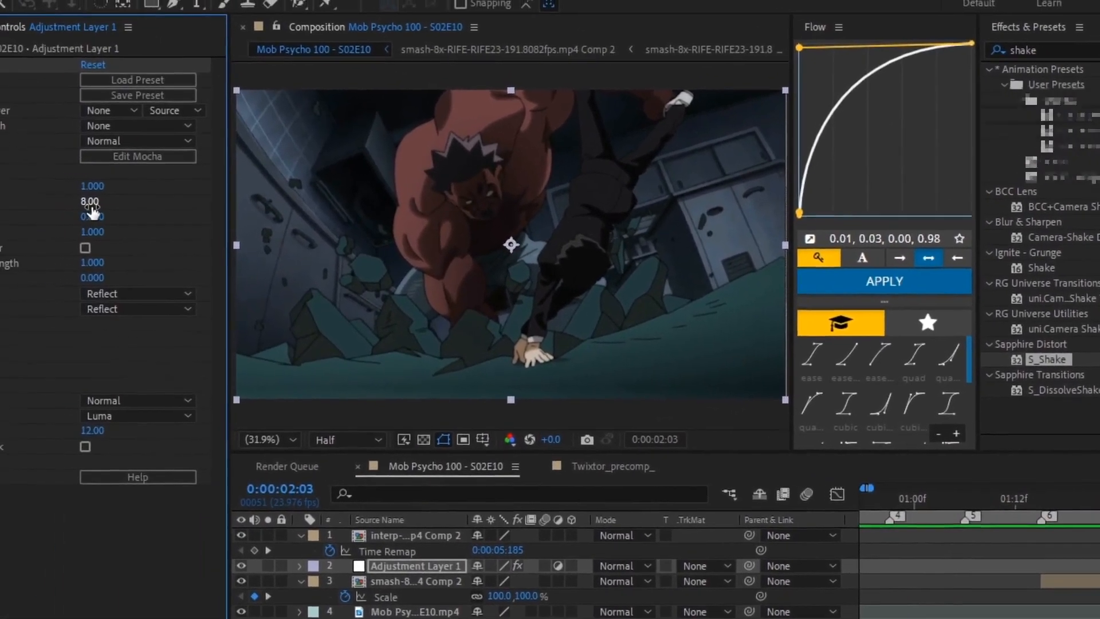
# Set S_Shake's Frequency to 4 and Amplitude to 5, and enable Motion Blur with a Mo Blur Length of 0.180.
pyautogui.click(93, 205)
pyautogui.write('4')
pyautogui.click(177, 231)
pyautogui.click(136, 194)
pyautogui.write('5')
pyautogui.click(177, 216)
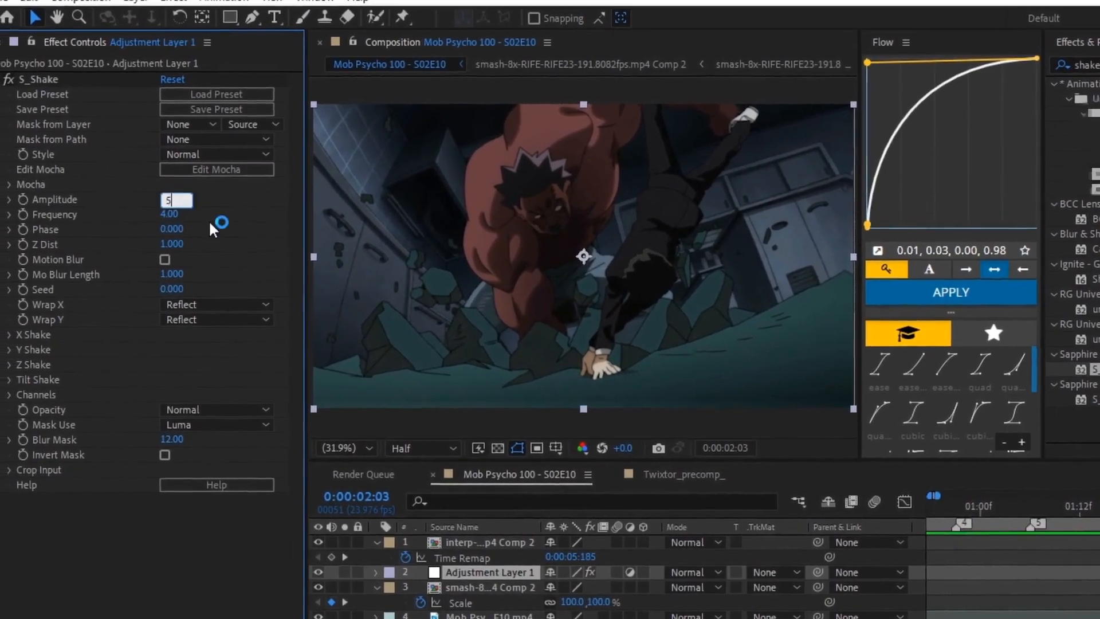
pyautogui.click(171, 260)
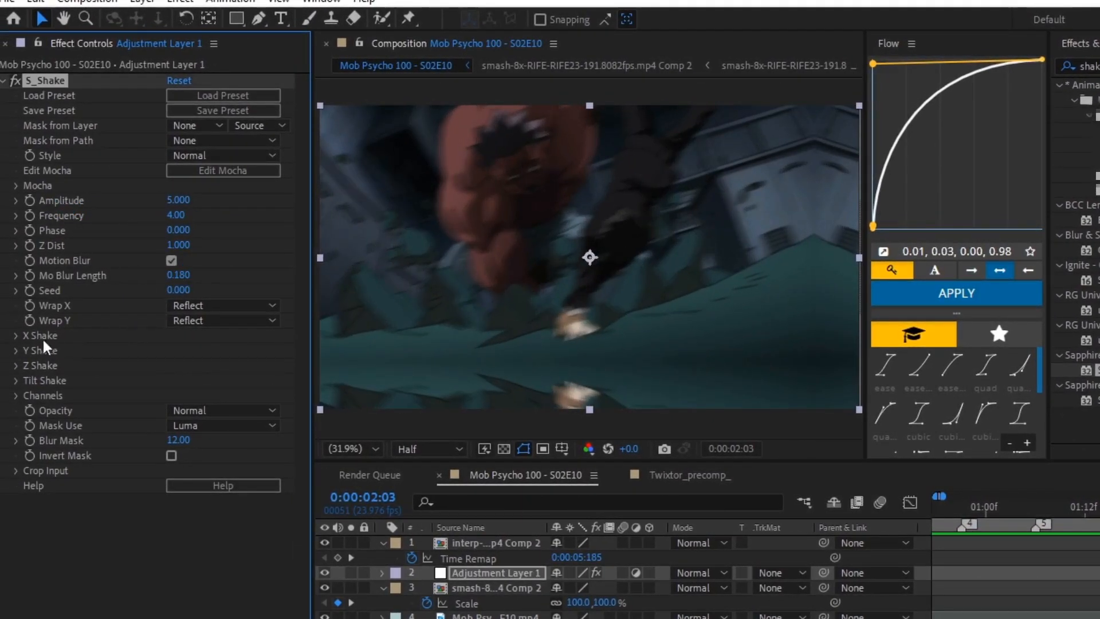
# Lower S_Shake's X Rand Amp to about 125 and adjust the random amplitude of its Y Shake.
pyautogui.click(16, 335)
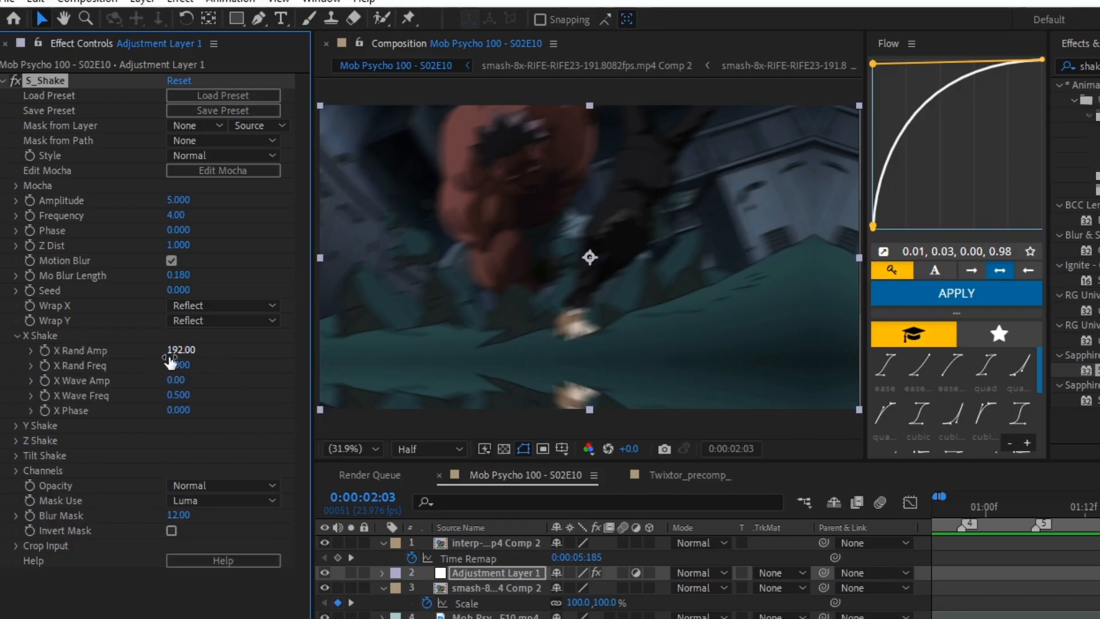
pyautogui.moveTo(171, 358); pyautogui.dragTo(141, 378)
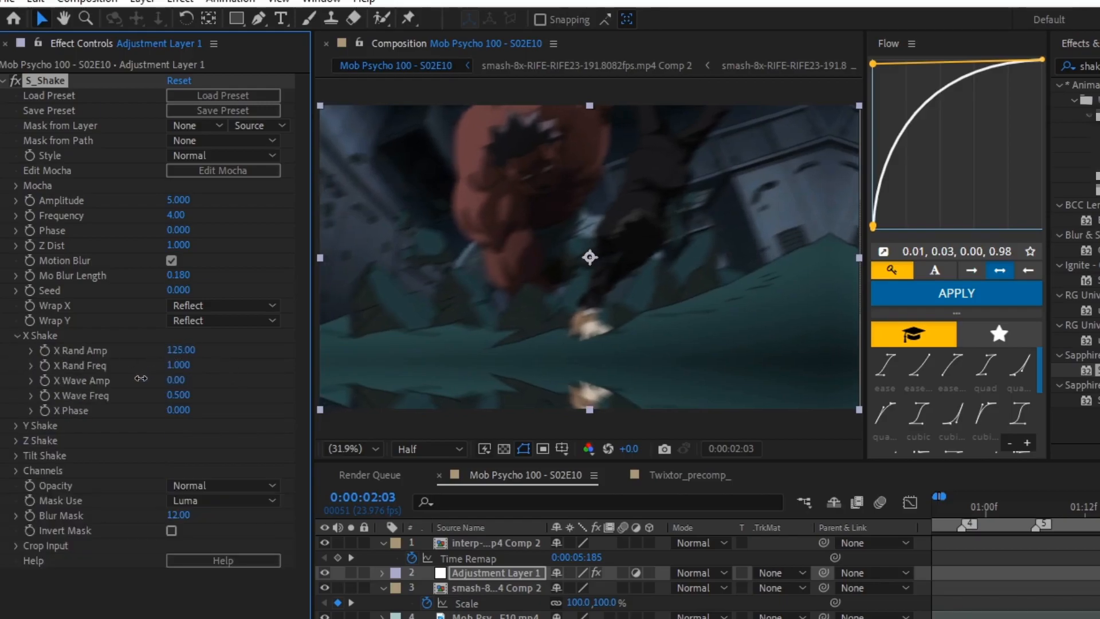
pyautogui.click(23, 337)
pyautogui.click(16, 352)
pyautogui.moveTo(169, 367); pyautogui.dragTo(200, 369)
pyautogui.click(15, 351)
# Raise S_Shake's Z Rand Amp to about 71, leaving the Tilt Shake settings as they are.
pyautogui.click(16, 380)
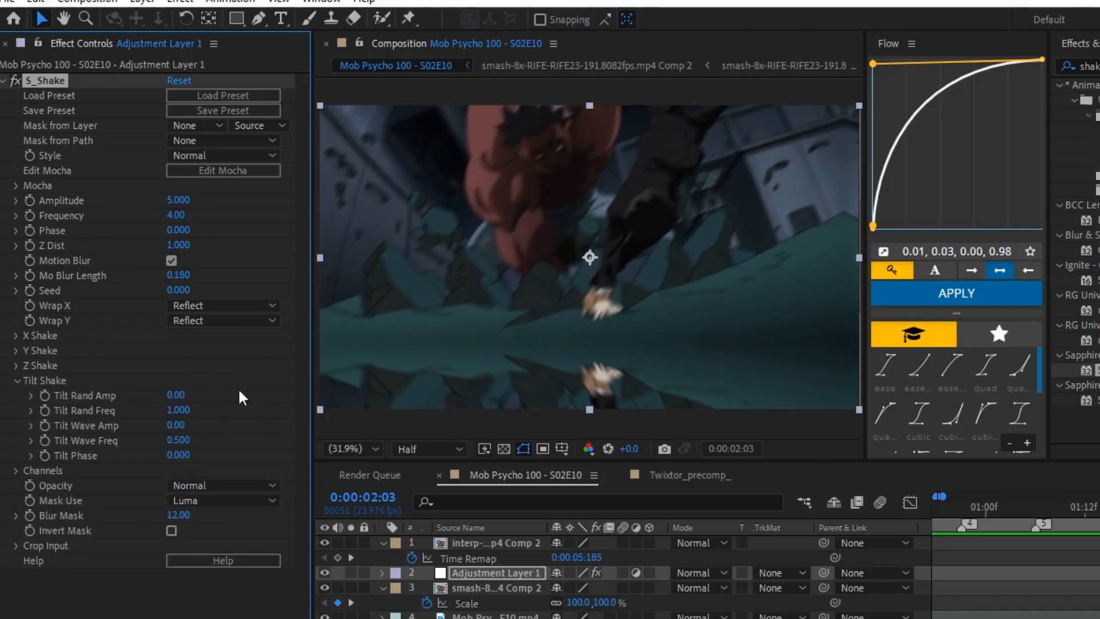
pyautogui.click(17, 380)
pyautogui.click(17, 366)
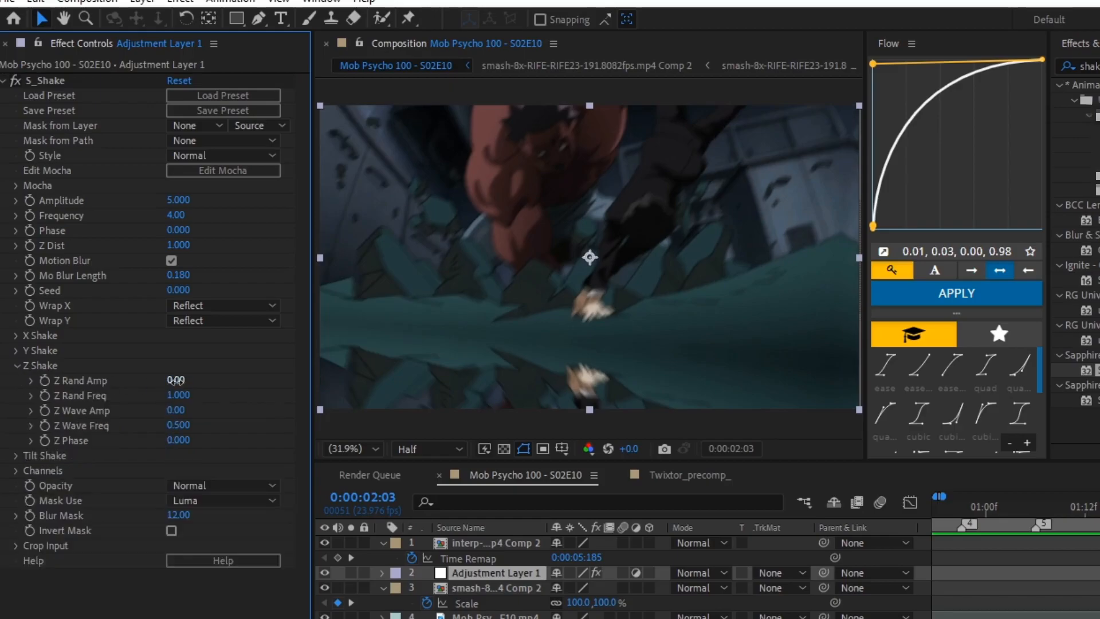
pyautogui.moveTo(173, 380); pyautogui.dragTo(247, 389)
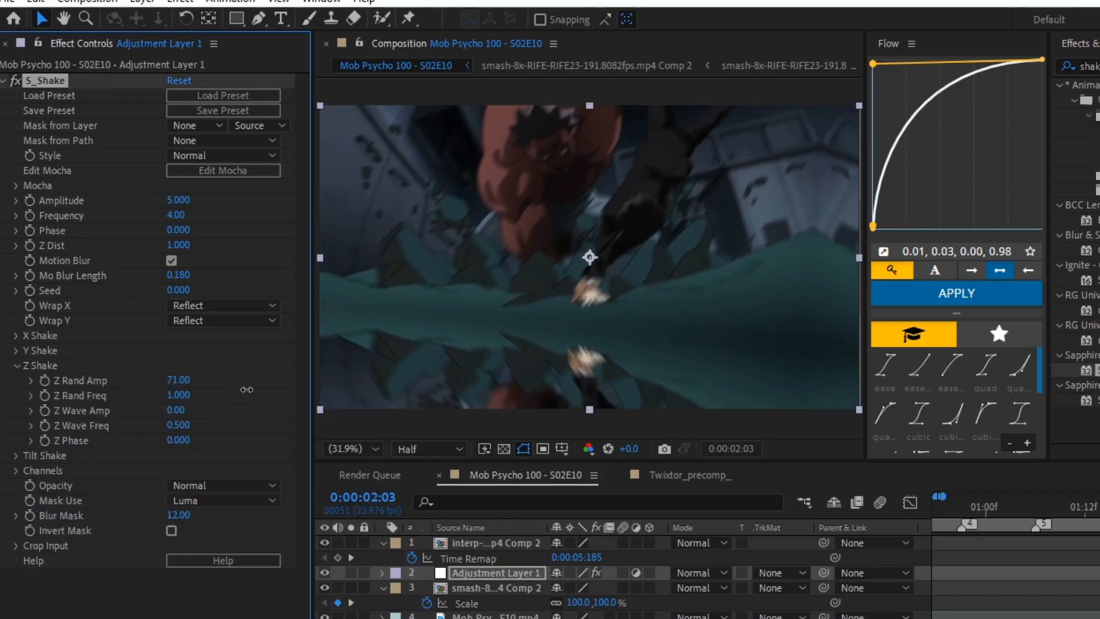
pyautogui.click(16, 365)
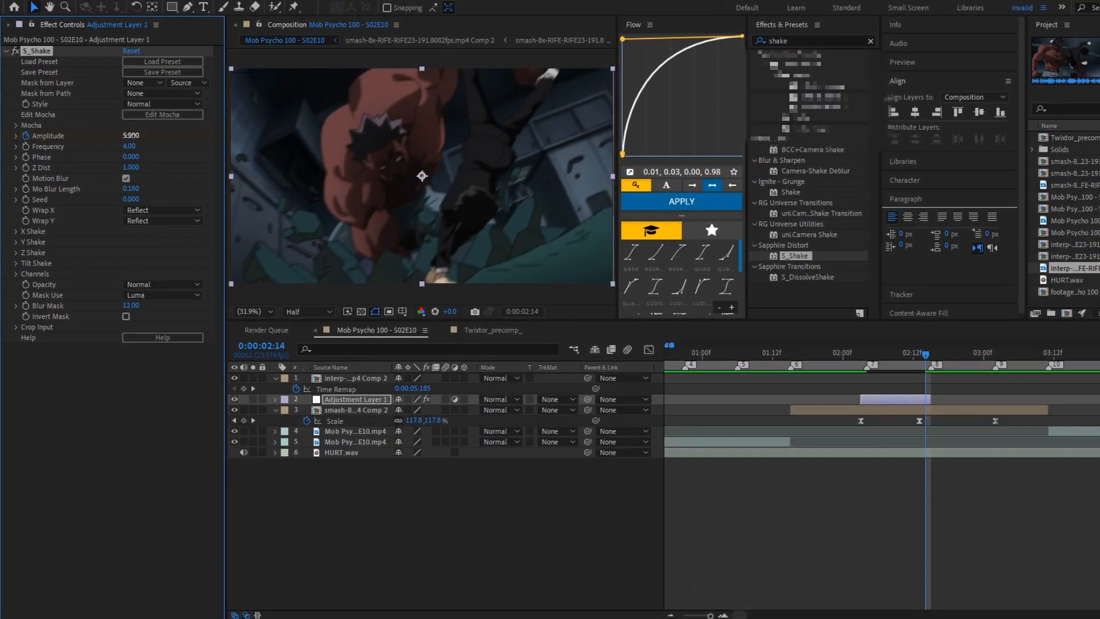
# Keyframe S_Shake's Amplitude from 5 at 0:00:02:03 down to 0 at 0:00:02:14 and easy-ease both keyframes.
pyautogui.press('Return')
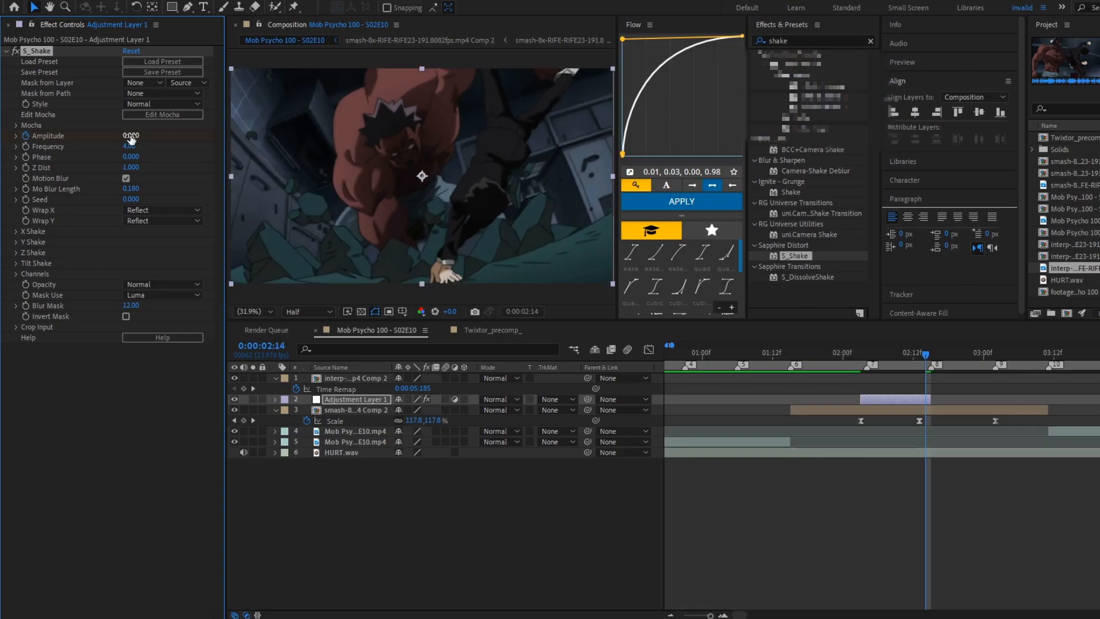
pyautogui.press('u')
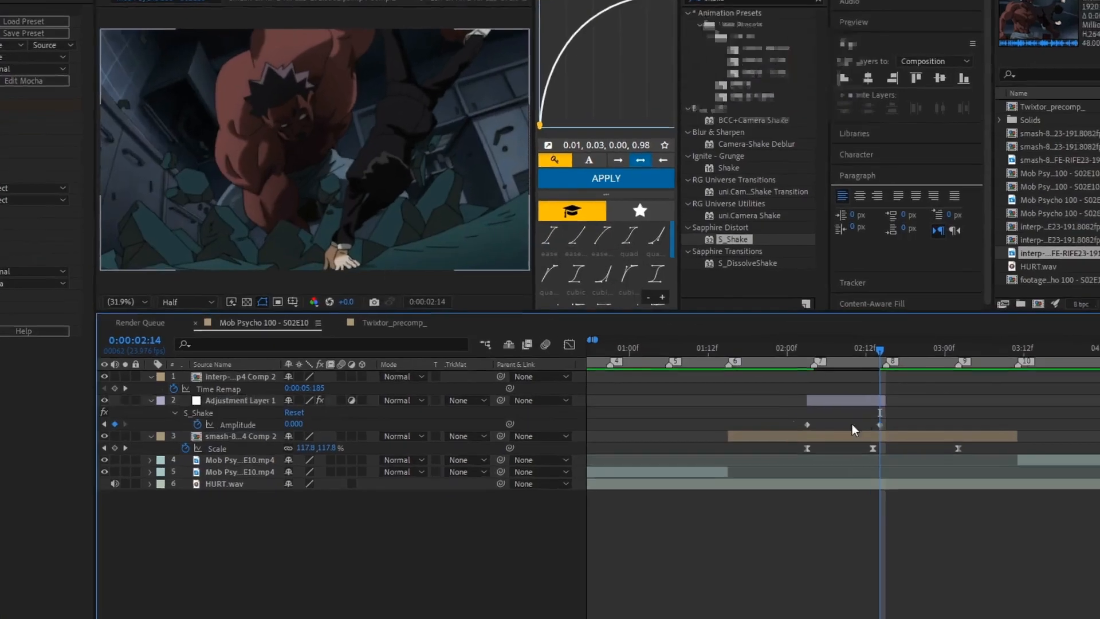
pyautogui.press('F9')
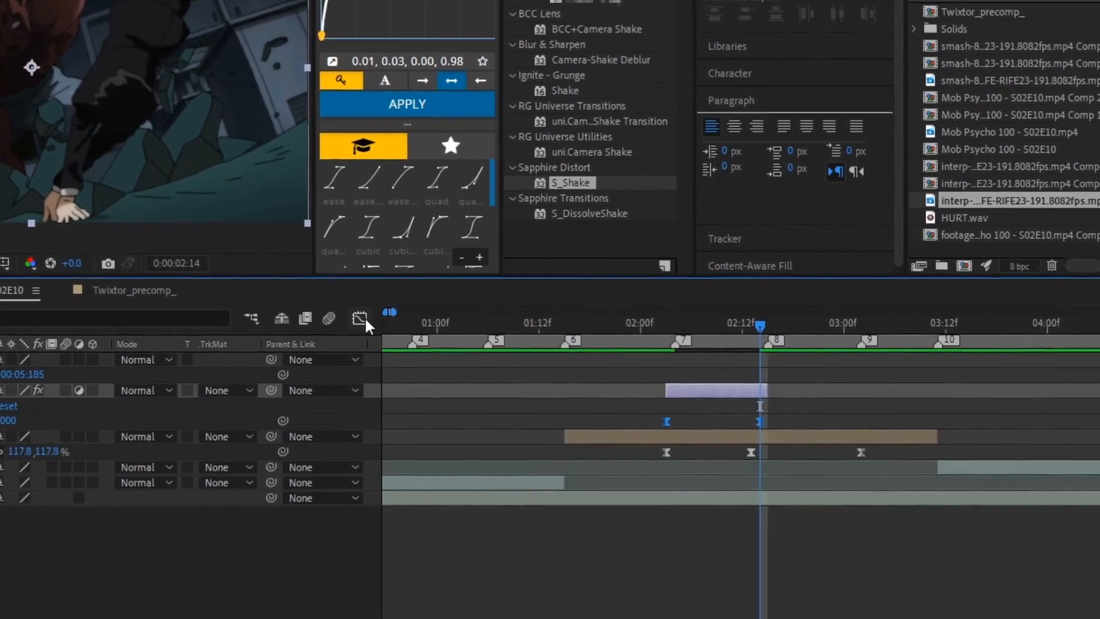
# Reshape the Amplitude value curve to drop steeply from 5 and flatten out toward the keyframe at 0.
pyautogui.click(412, 330)
pyautogui.moveTo(736, 501); pyautogui.dragTo(675, 607)
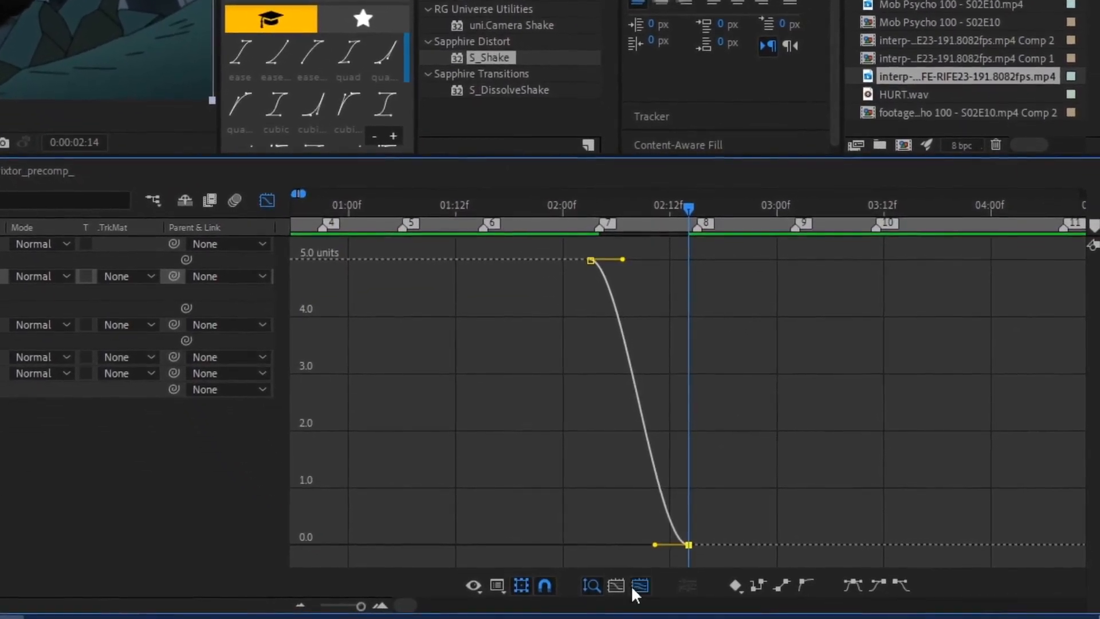
pyautogui.click(635, 587)
pyautogui.moveTo(775, 544); pyautogui.dragTo(413, 531)
pyautogui.moveTo(601, 262); pyautogui.dragTo(595, 536)
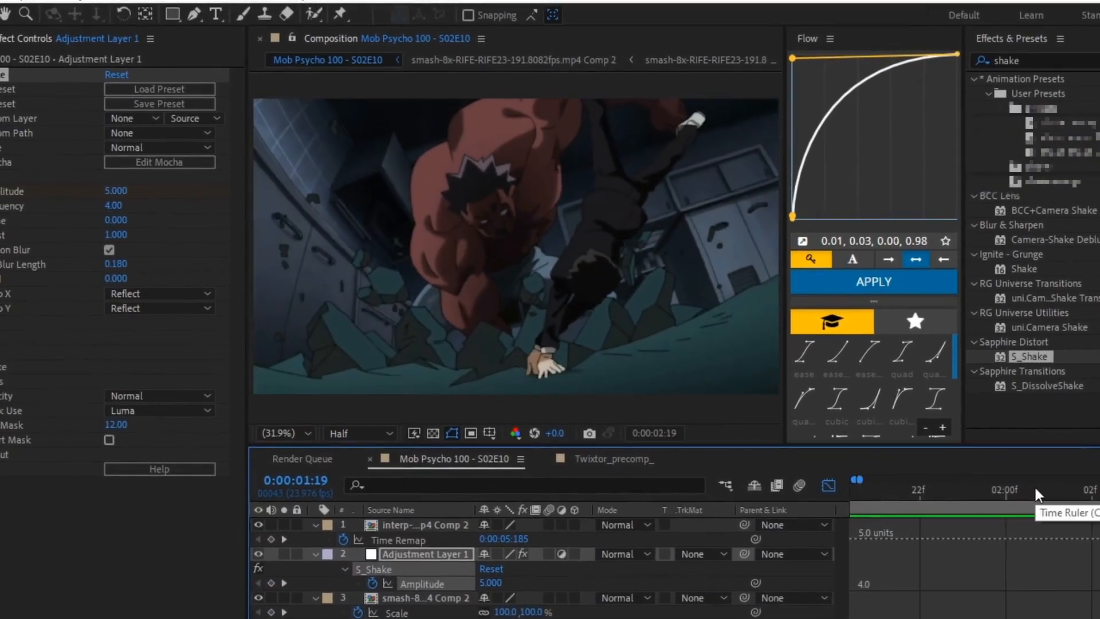
# Try an S_Shake Phase of 1.8 and play back the shake outside the graph editor.
pyautogui.click(1097, 491)
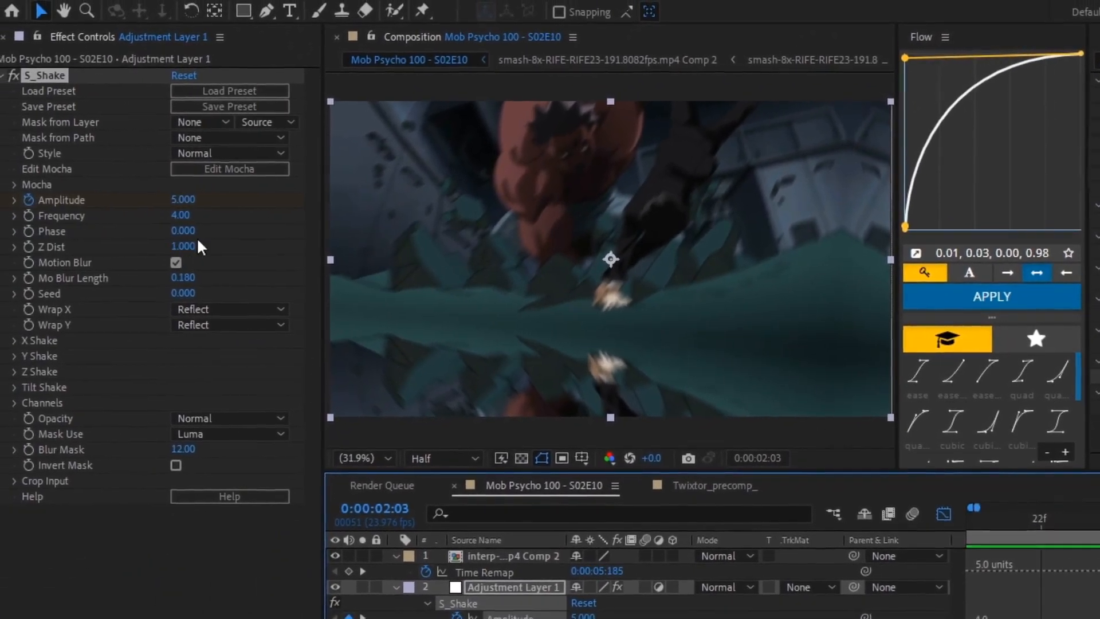
pyautogui.moveTo(193, 235); pyautogui.dragTo(211, 238)
pyautogui.press('space')
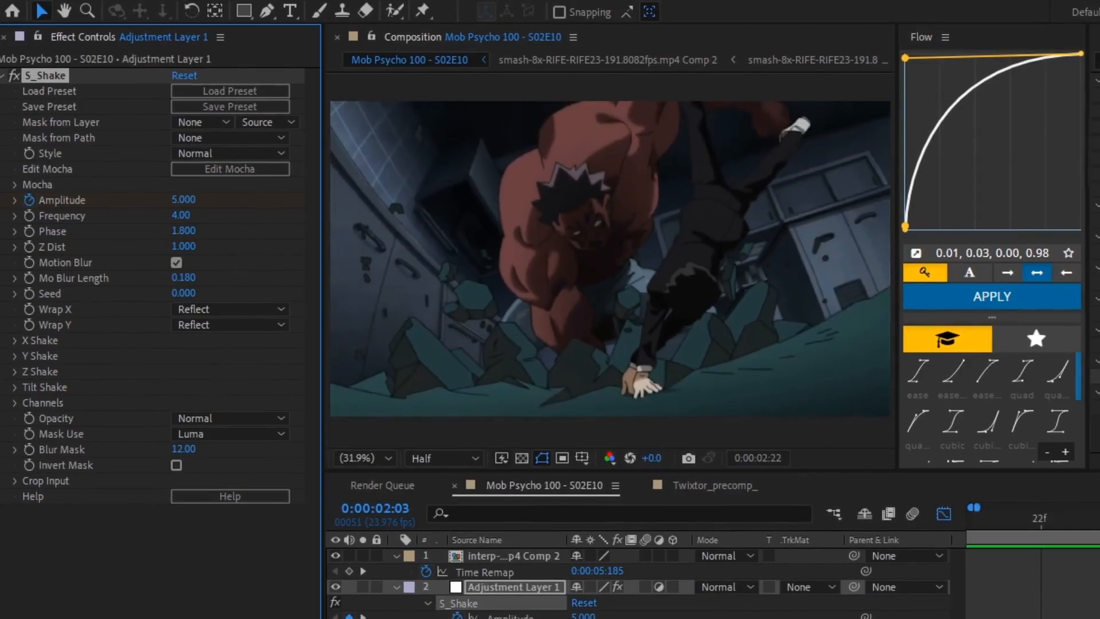
pyautogui.moveTo(1051, 523); pyautogui.dragTo(1093, 536)
pyautogui.click(944, 513)
pyautogui.press('space')
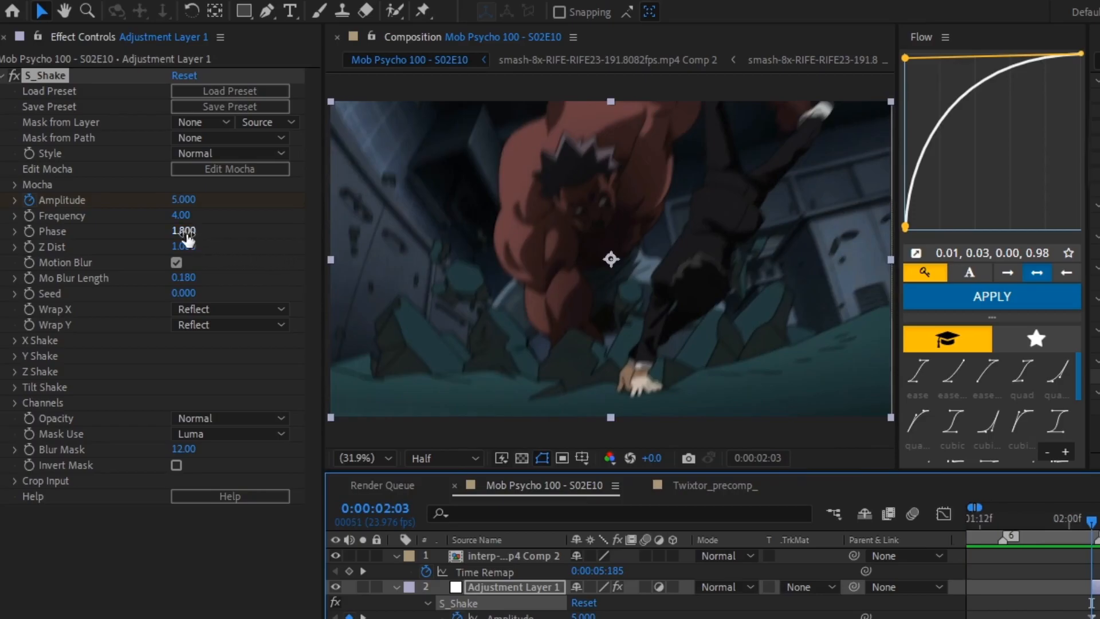
# Try an S_Shake Phase of 2.4 and play back the shake again.
pyautogui.moveTo(188, 238); pyautogui.dragTo(196, 236)
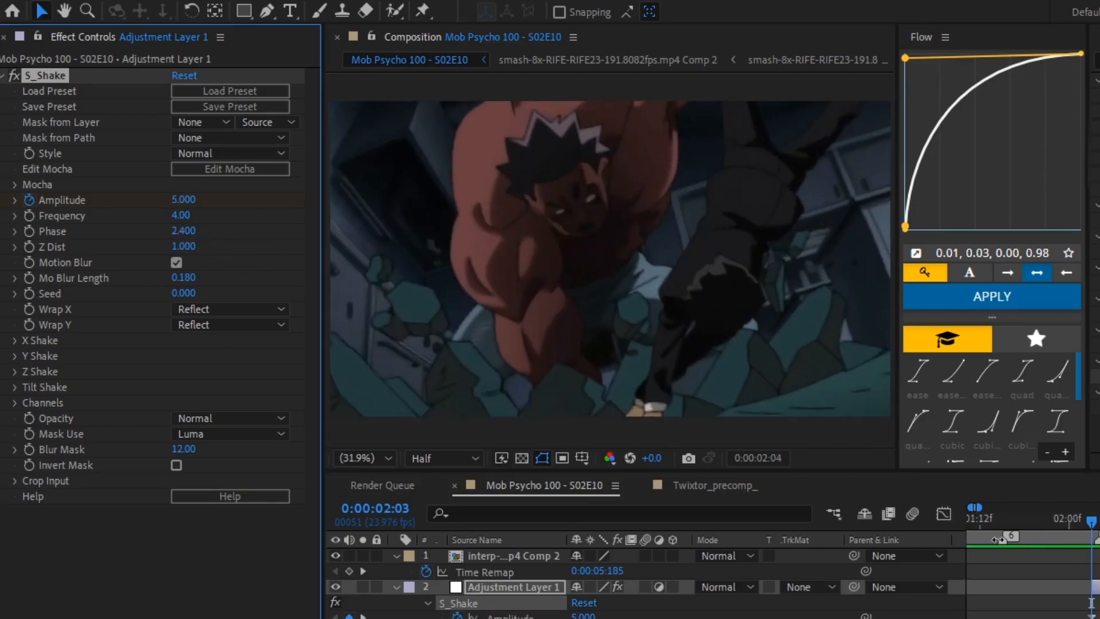
pyautogui.click(1043, 520)
pyautogui.press('space')
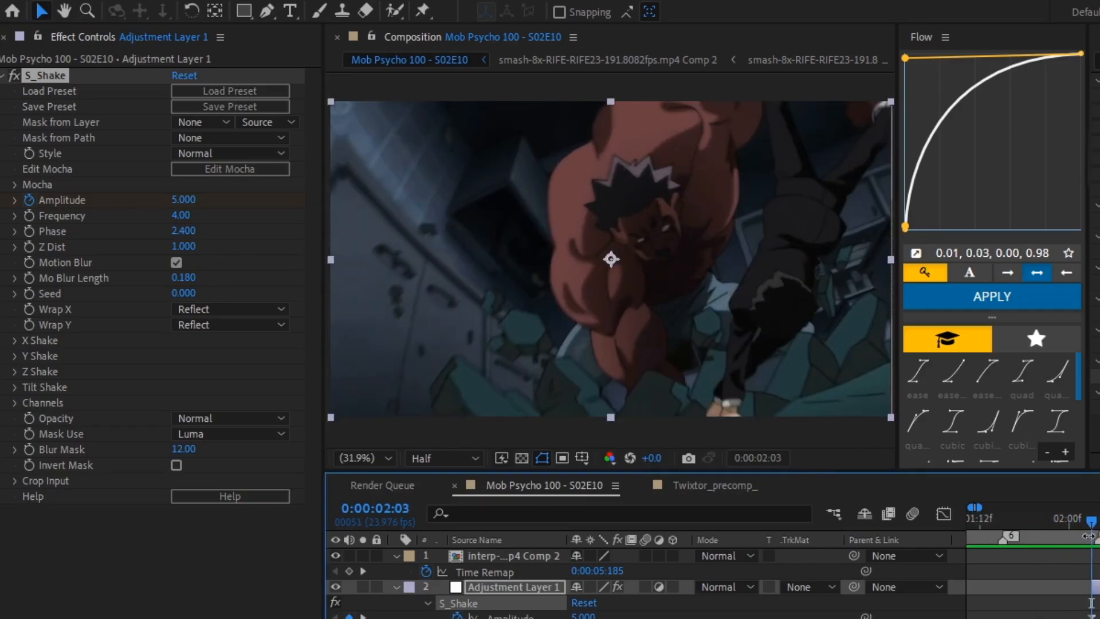
# Set S_Shake's Phase to 4.2 and play back the start of the shake around 0:00:02:03.
pyautogui.moveTo(191, 231); pyautogui.dragTo(206, 232)
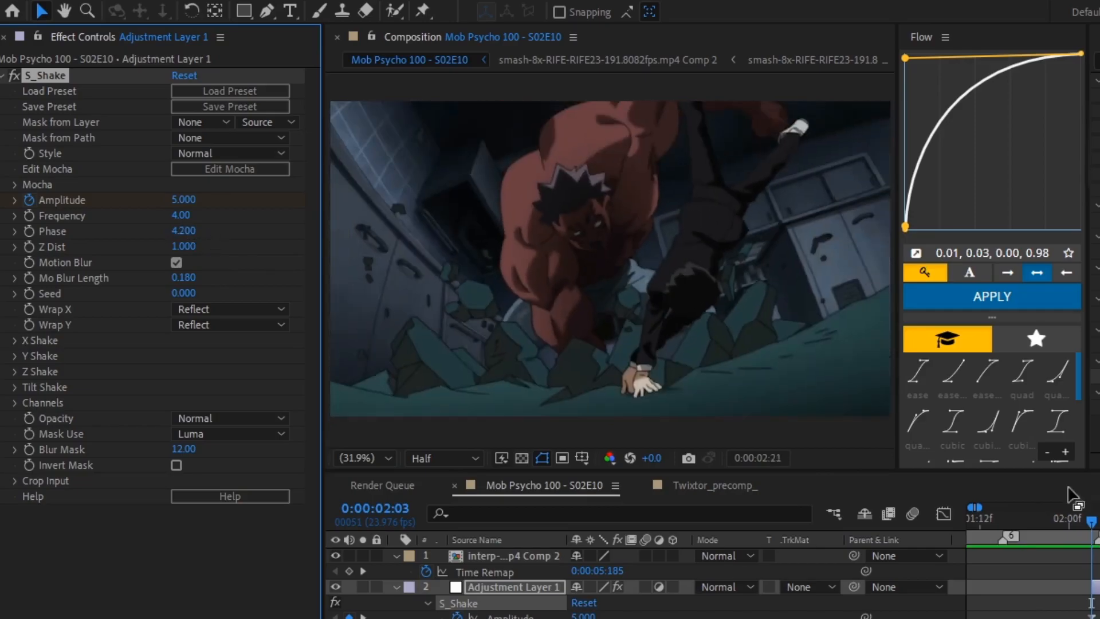
pyautogui.moveTo(1055, 521); pyautogui.dragTo(1094, 548)
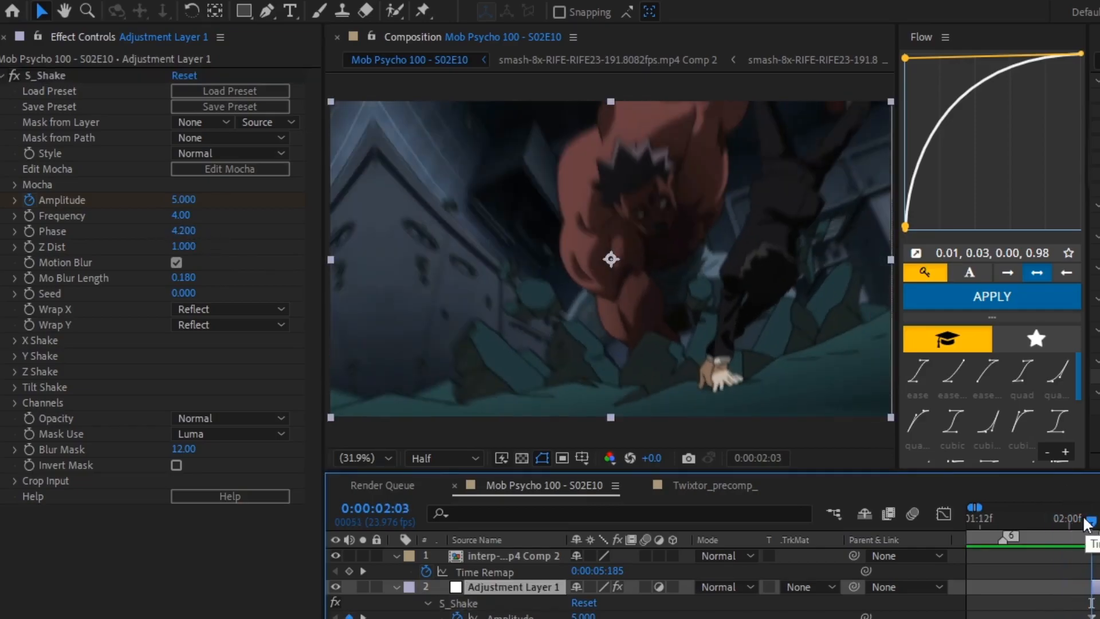
pyautogui.moveTo(1082, 523); pyautogui.dragTo(1078, 562)
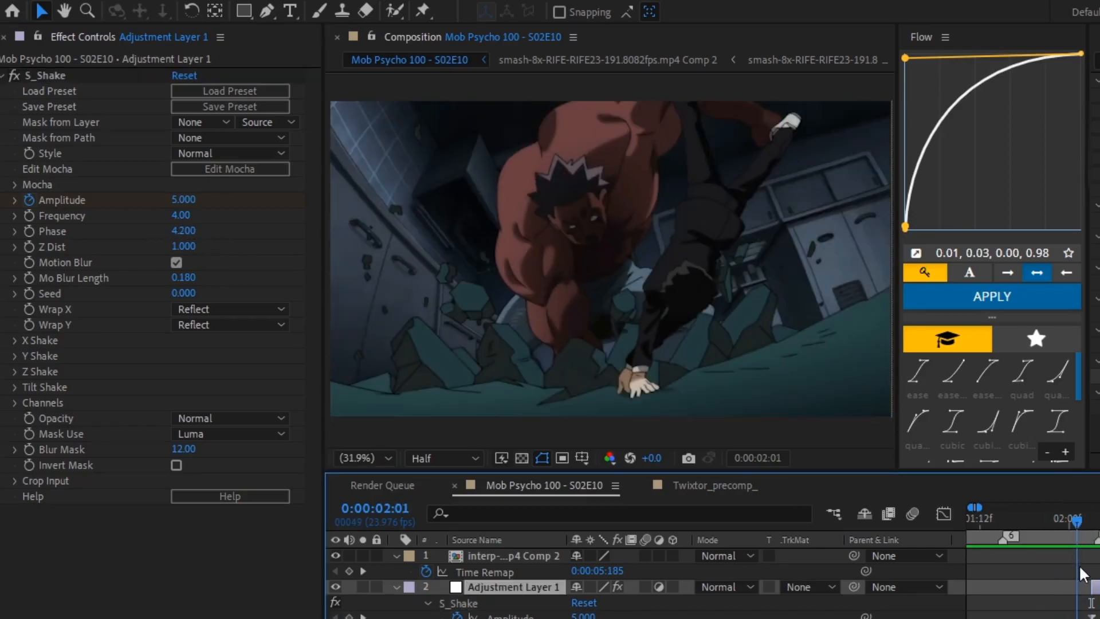
pyautogui.press('space')
pyautogui.click(1097, 526)
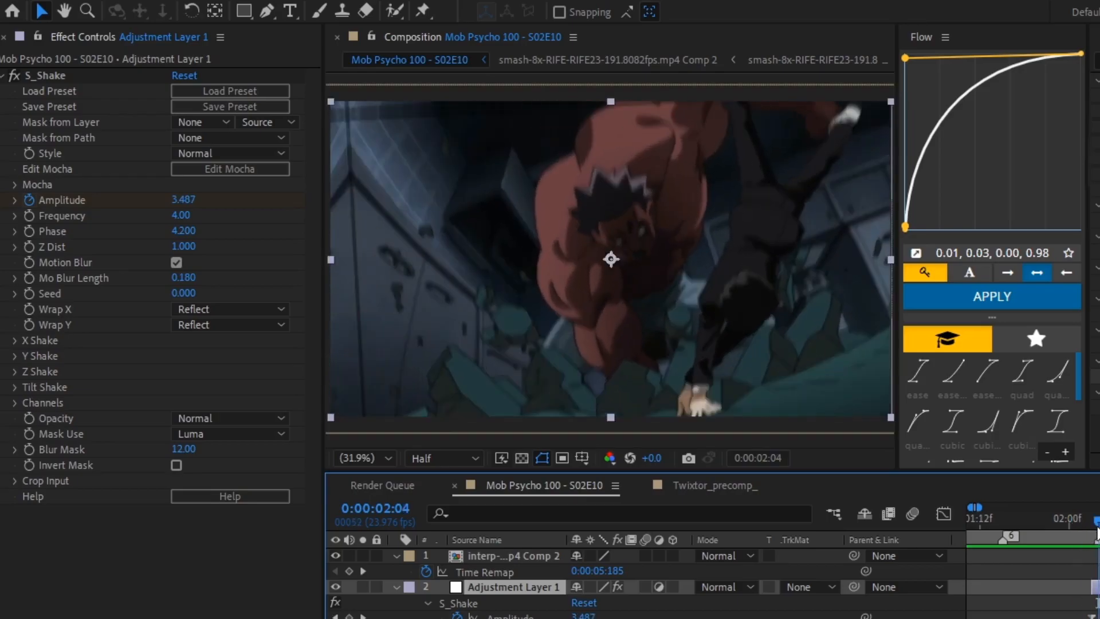
# Extend the adjustment layer's start back to 0:00:02:01 and add an Amplitude keyframe of 0 there.
pyautogui.moveTo(1098, 528); pyautogui.dragTo(1093, 530)
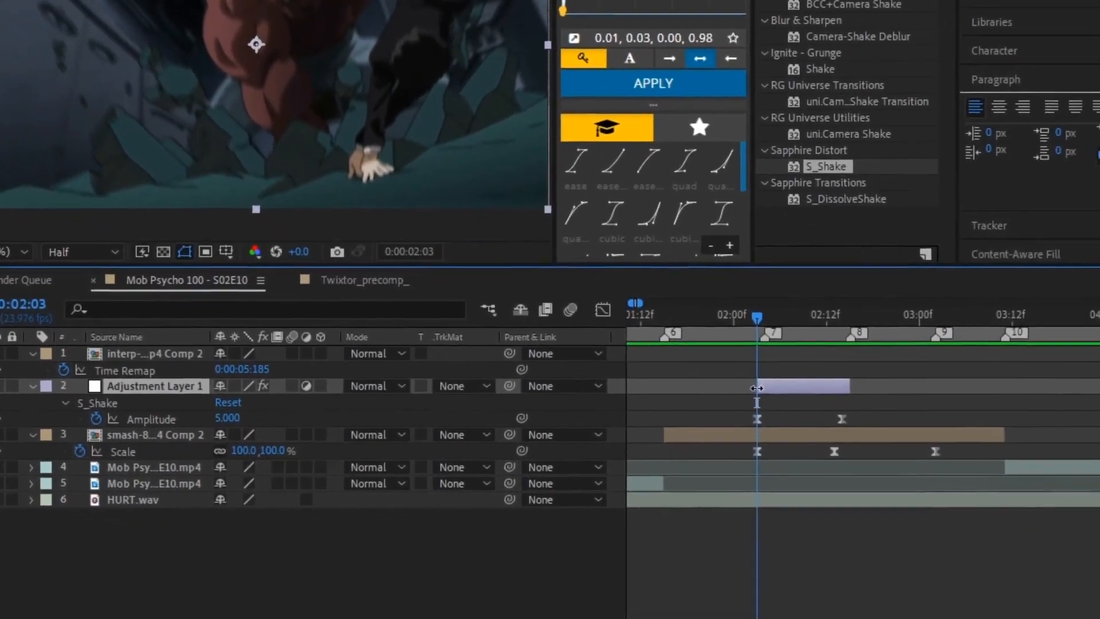
pyautogui.moveTo(1091, 594); pyautogui.dragTo(1084, 595)
pyautogui.moveTo(690, 359); pyautogui.dragTo(682, 359)
pyautogui.moveTo(696, 280); pyautogui.dragTo(683, 285)
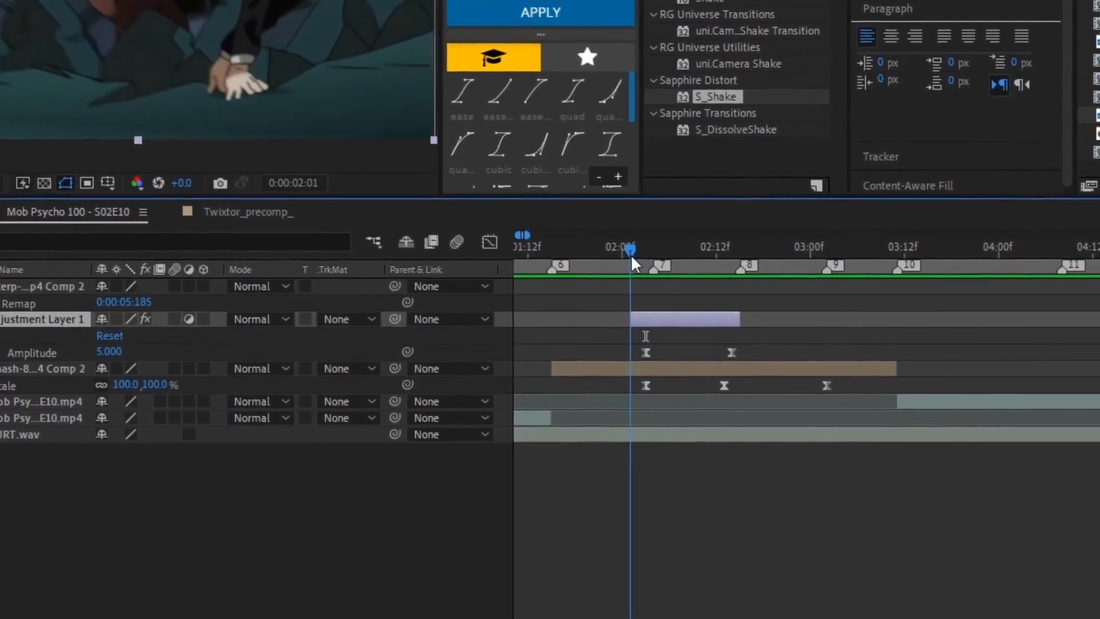
pyautogui.click(108, 350)
pyautogui.press('Return')
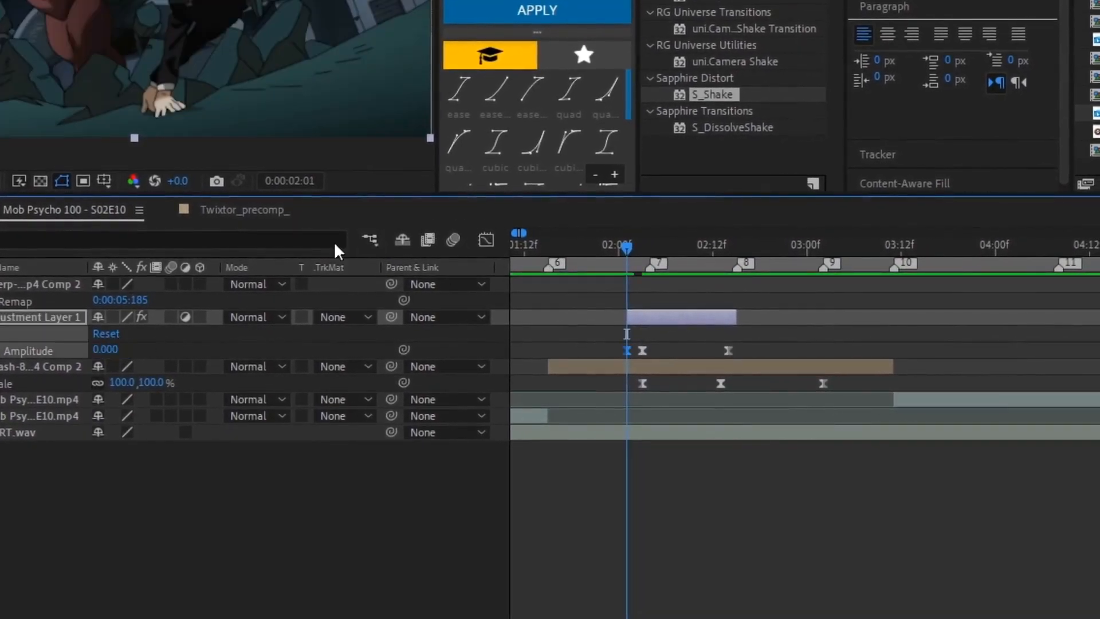
# Ease the Amplitude rise between 0:00:02:01 and the peak at 0:00:02:03 in the graph editor, and preview the shake frame by frame.
pyautogui.click(486, 239)
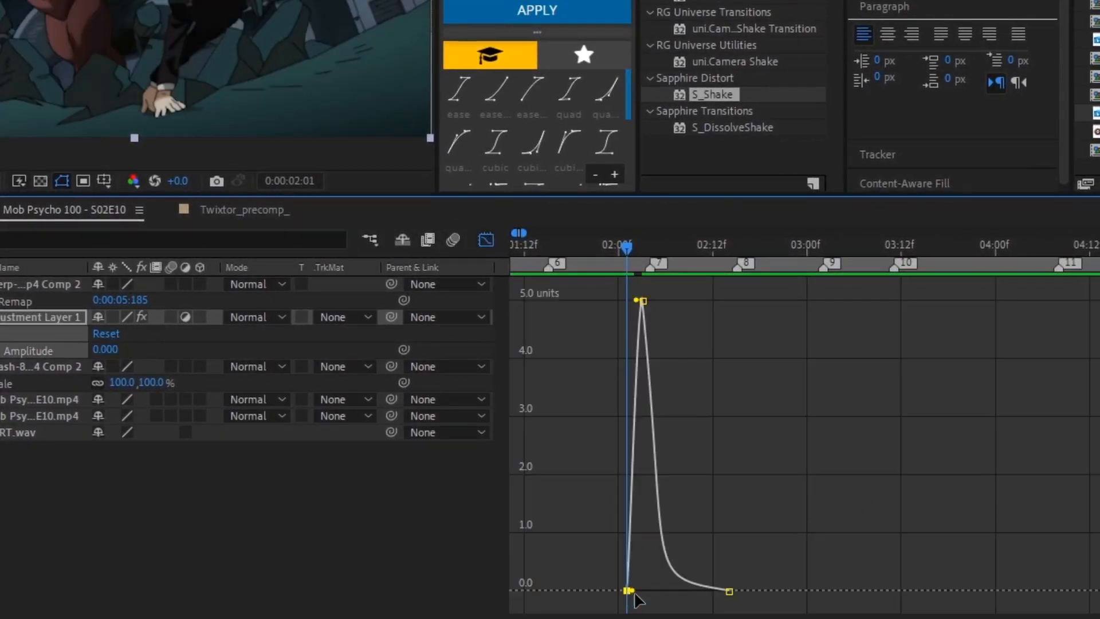
pyautogui.moveTo(633, 591); pyautogui.dragTo(683, 589)
pyautogui.click(928, 617)
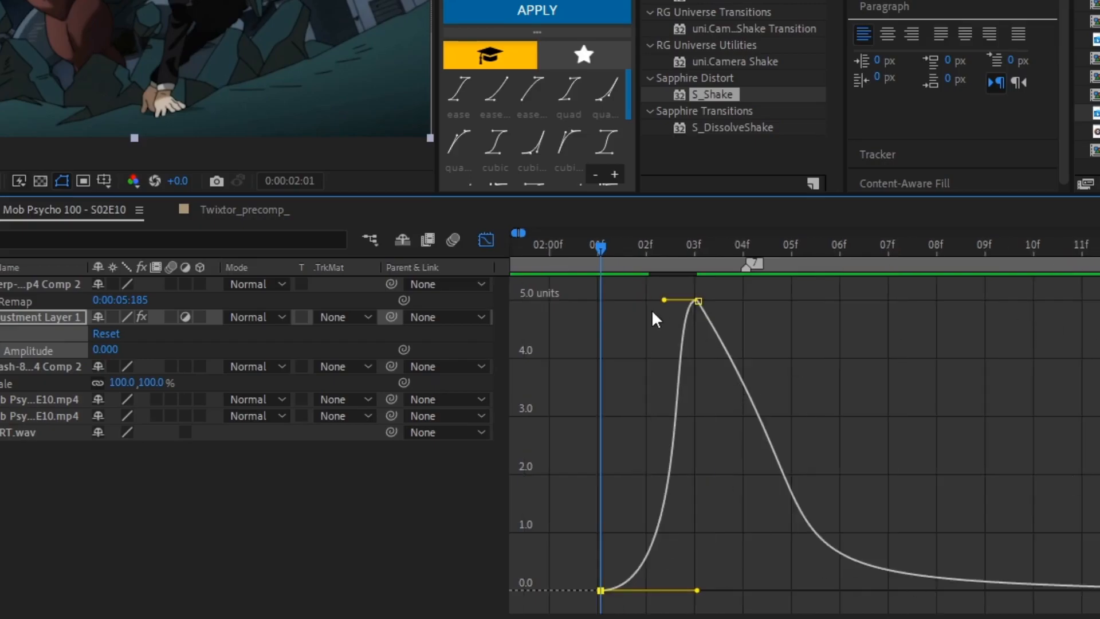
pyautogui.moveTo(664, 301); pyautogui.dragTo(675, 310)
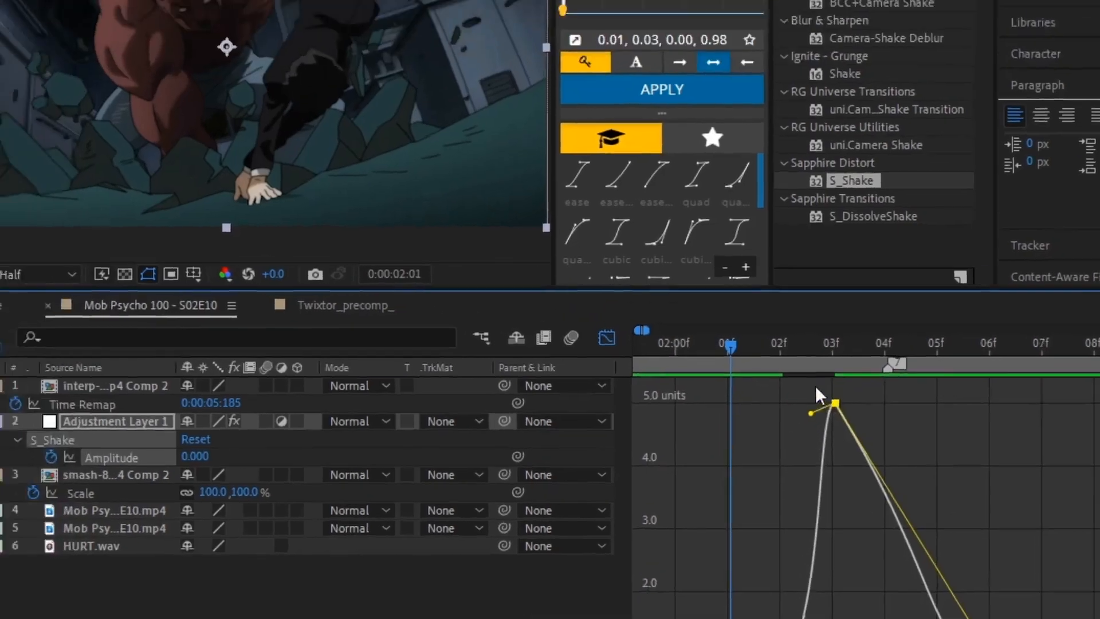
pyautogui.press('space')
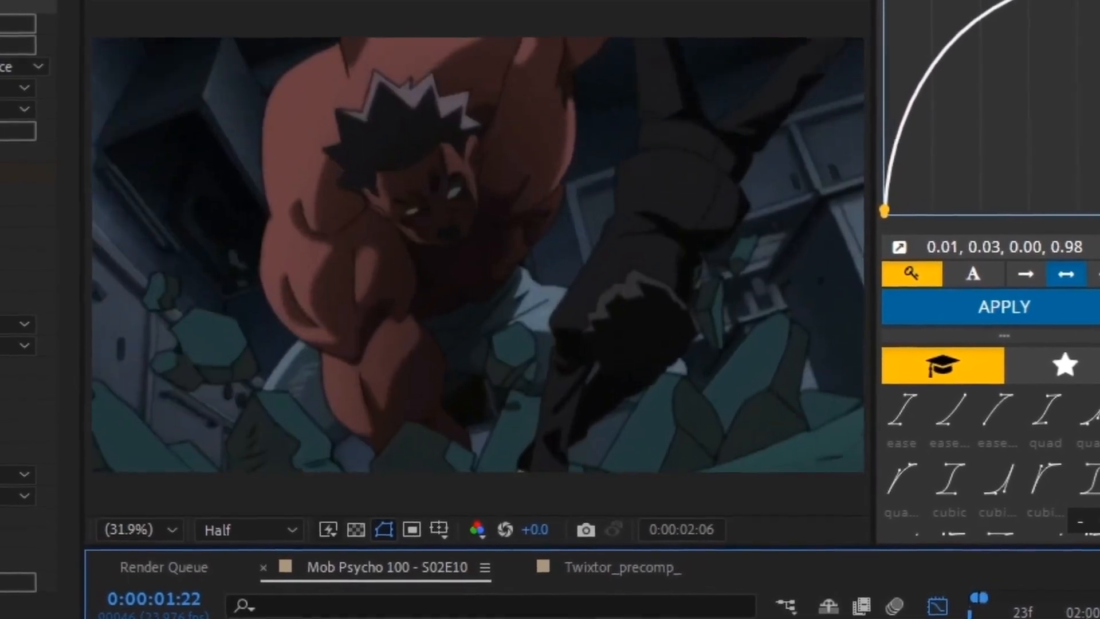
pyautogui.press('space')
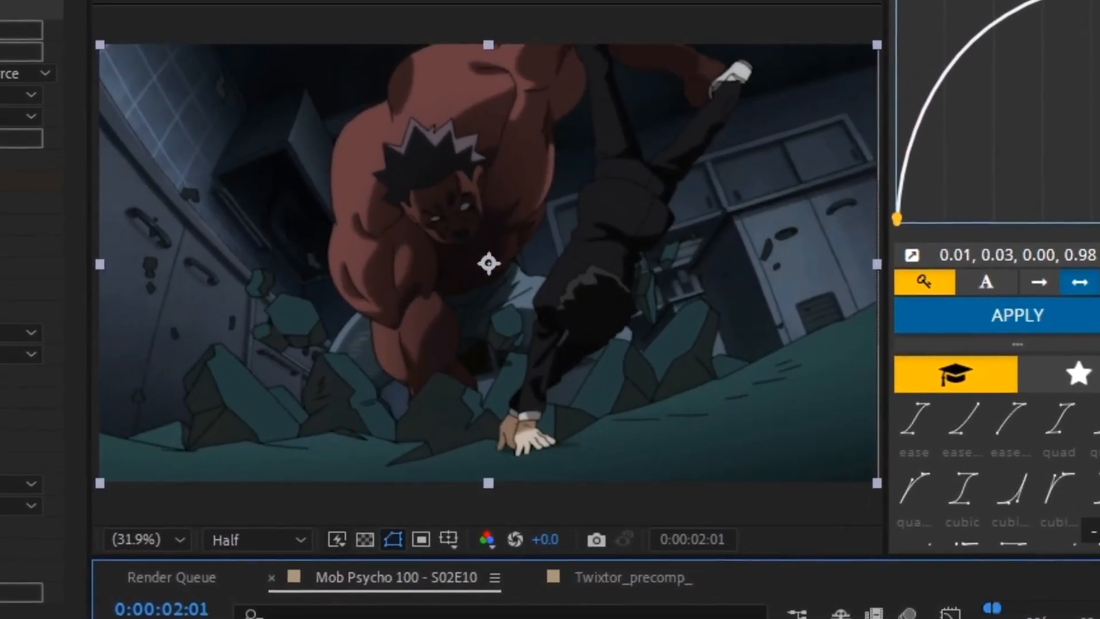
pyautogui.press('pagedown')
pyautogui.press('pagedown')
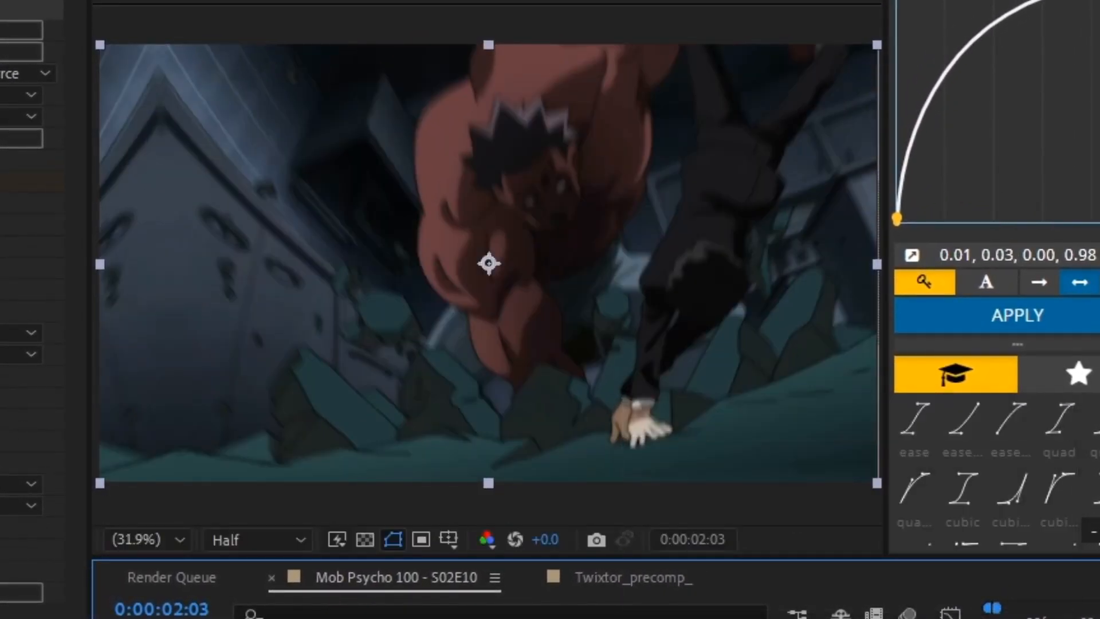
pyautogui.press('pagedown')
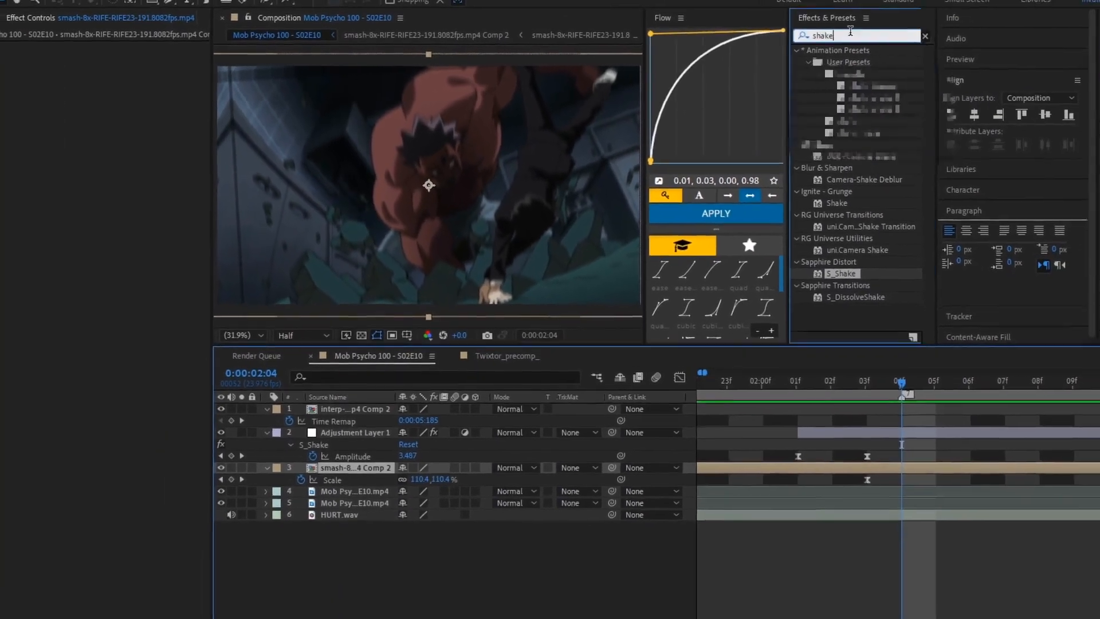
# Apply Motion Tile to the smash clip layer with Output Width 180, Output Height 220 and Mirror Edges enabled.
pyautogui.moveTo(851, 32); pyautogui.dragTo(756, 46)
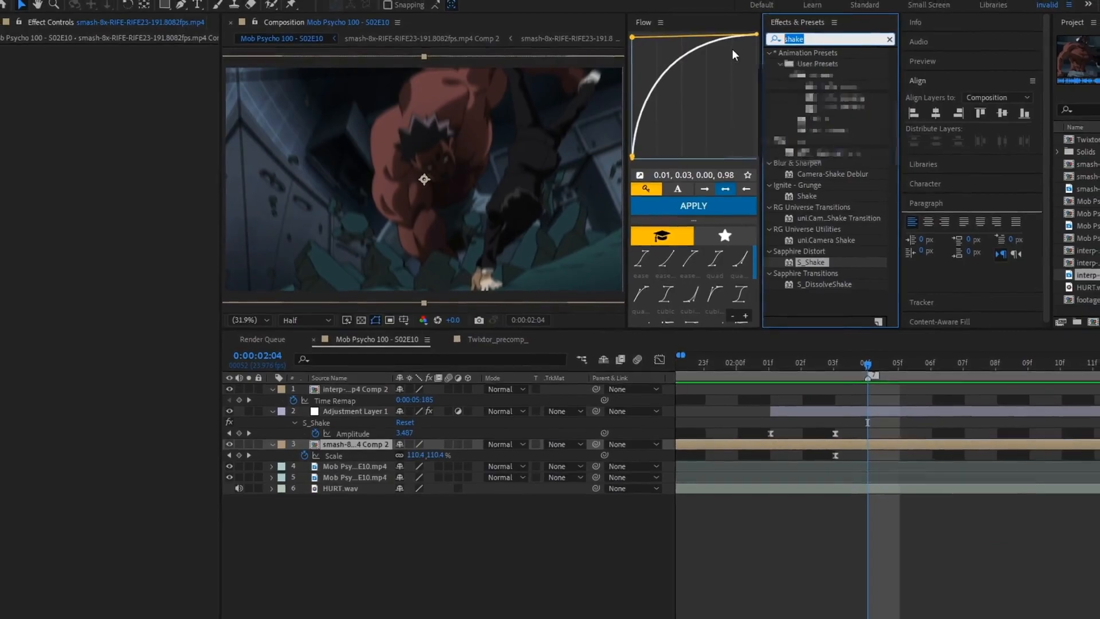
pyautogui.write('motion')
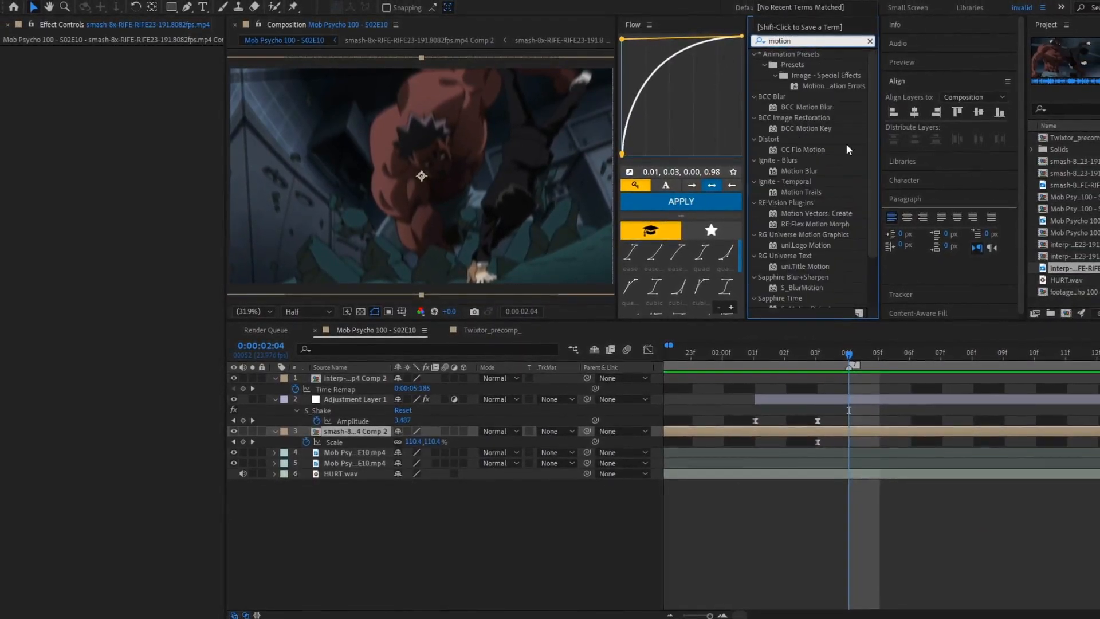
pyautogui.scroll(-3, 847, 149)
pyautogui.doubleClick(789, 270)
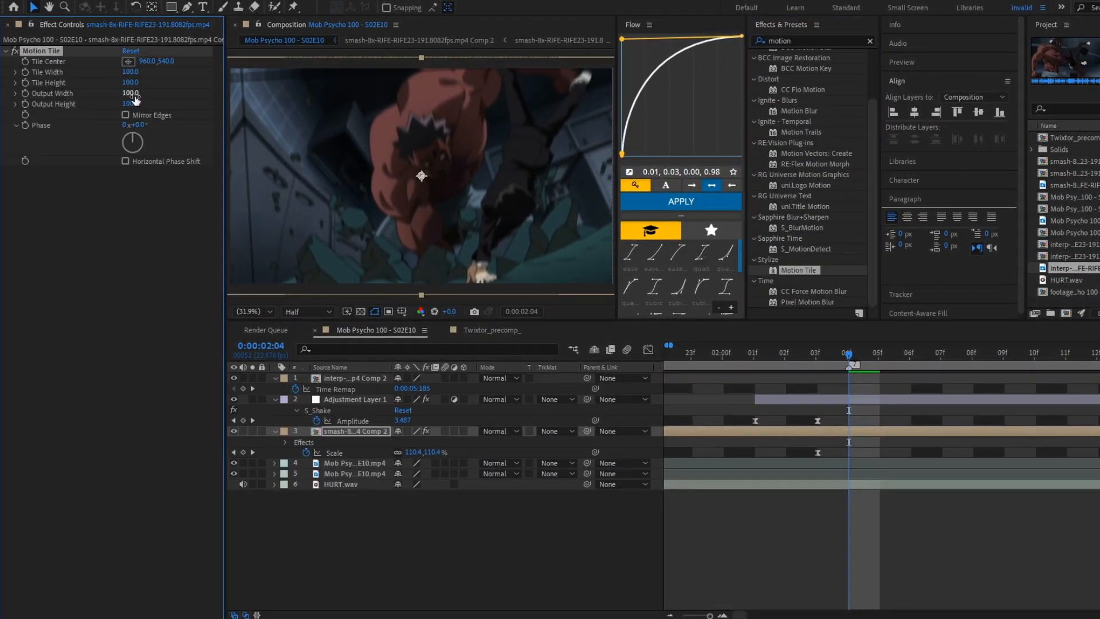
pyautogui.moveTo(134, 95); pyautogui.dragTo(142, 105)
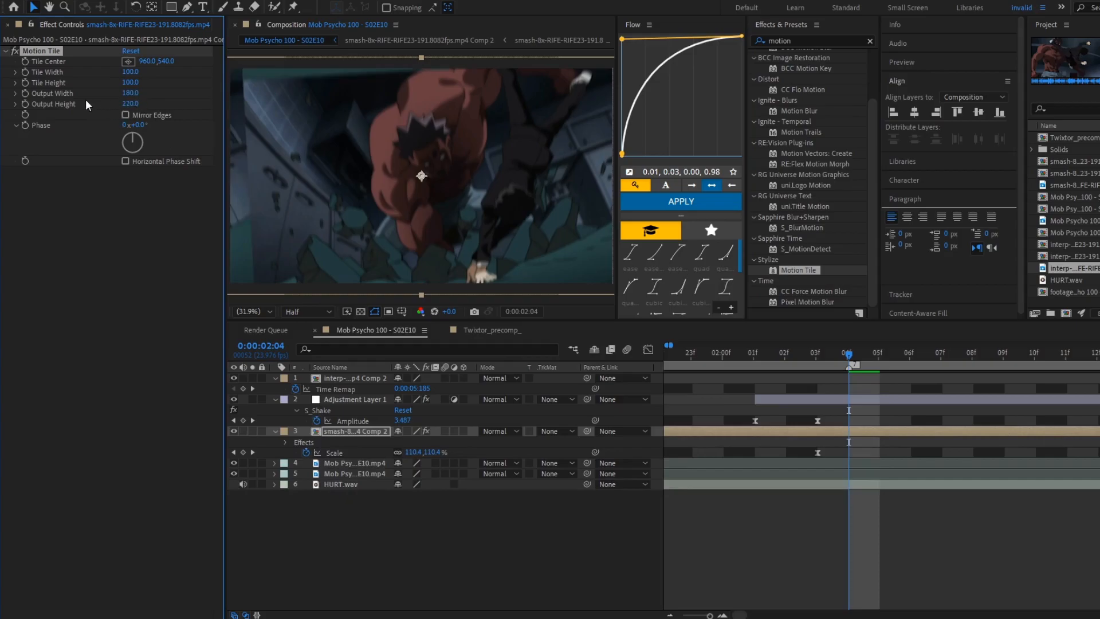
pyautogui.click(126, 115)
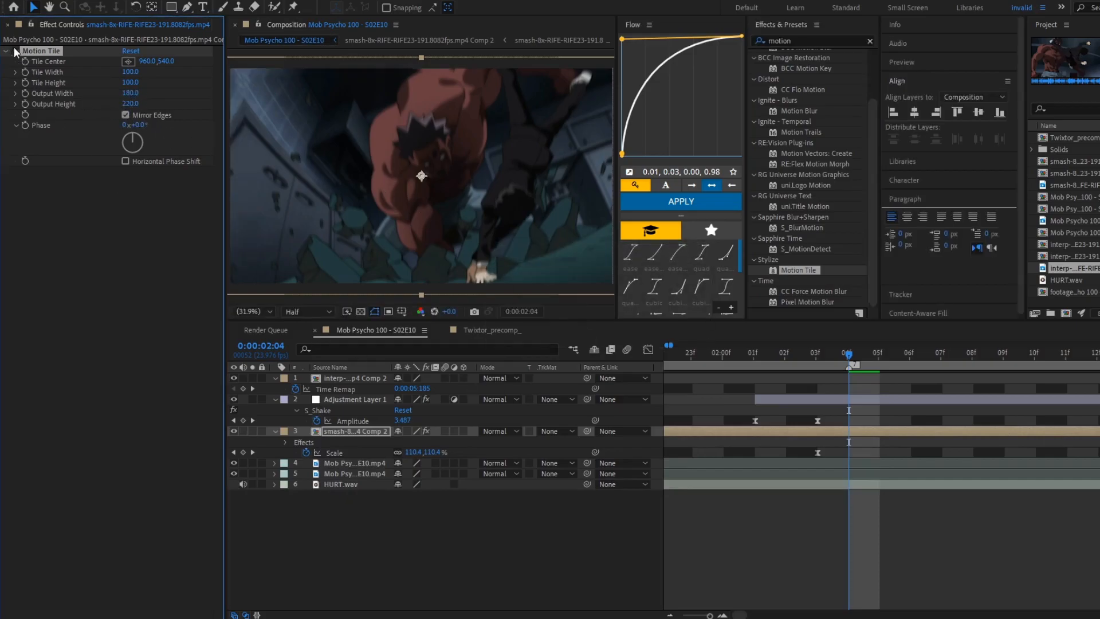
# Save the project and play back the shake with mirrored edges from around 0:00:02:00.
pyautogui.hotkey('ctrl', 's')
pyautogui.click(694, 354)
pyautogui.press('space')
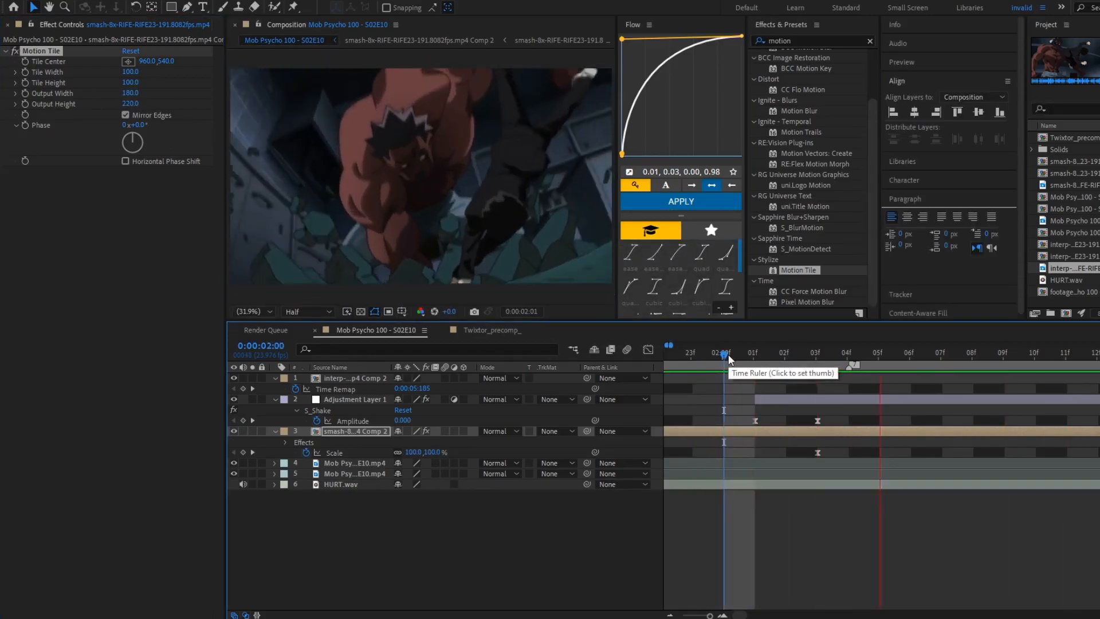
pyautogui.click(753, 364)
pyautogui.moveTo(768, 367); pyautogui.dragTo(774, 369)
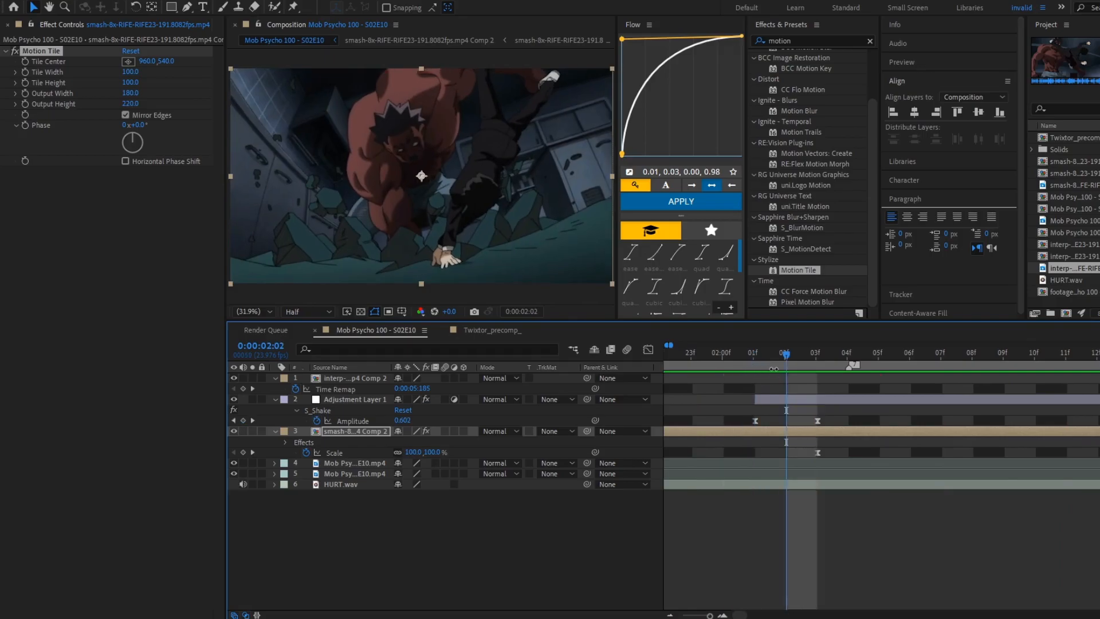
pyautogui.moveTo(672, 346); pyautogui.dragTo(868, 390)
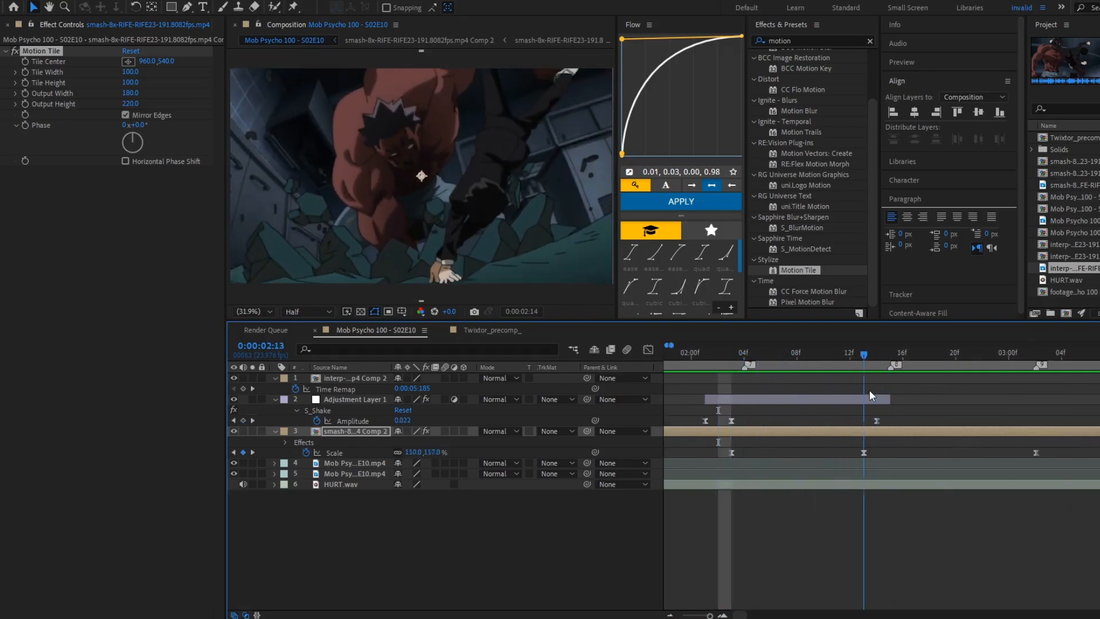
# Duplicate the shake adjustment layer, shift the copy so its peak Amplitude keyframe falls at 0:00:02:13, and play it back.
pyautogui.click(806, 404)
pyautogui.hotkey('ctrl', 'd')
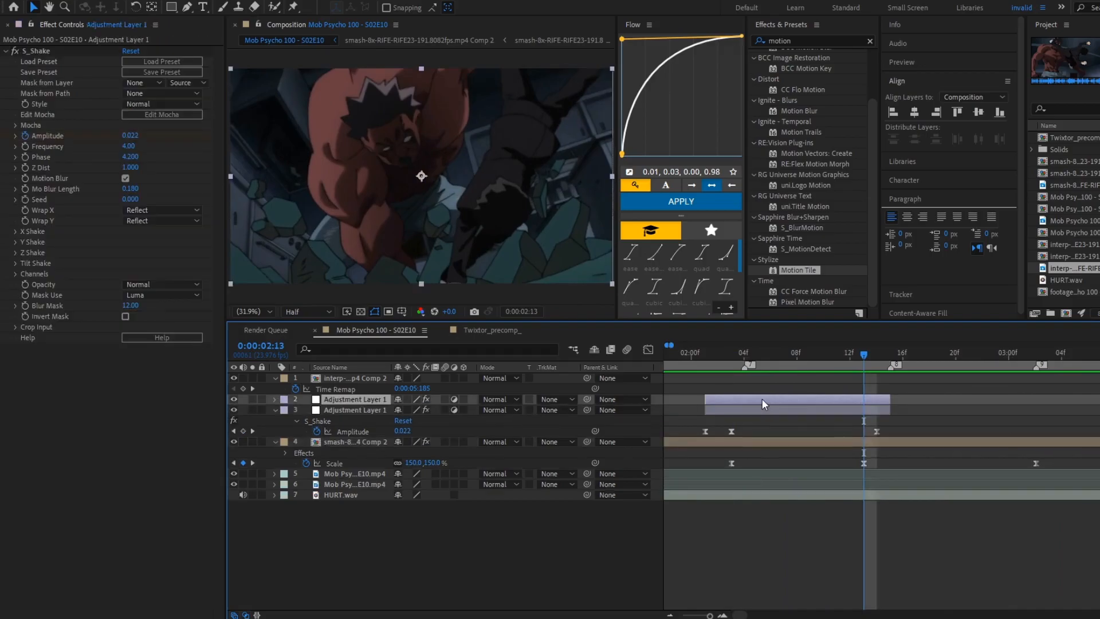
pyautogui.press('u')
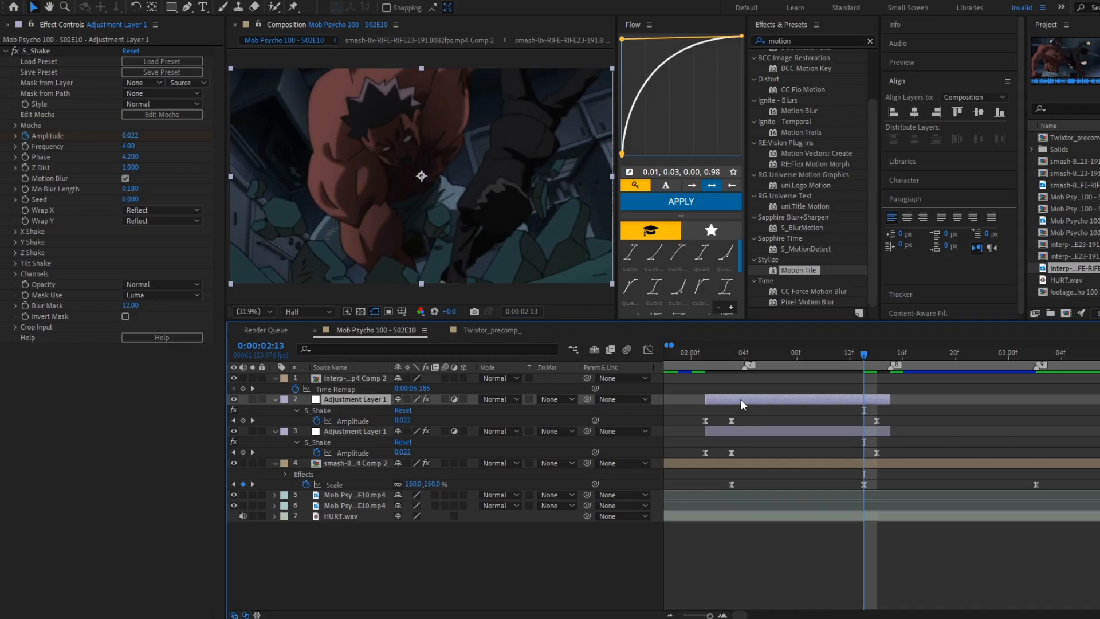
pyautogui.moveTo(740, 399); pyautogui.dragTo(877, 401)
pyautogui.moveTo(823, 356); pyautogui.dragTo(692, 356)
pyautogui.press('space')
pyautogui.click(719, 358)
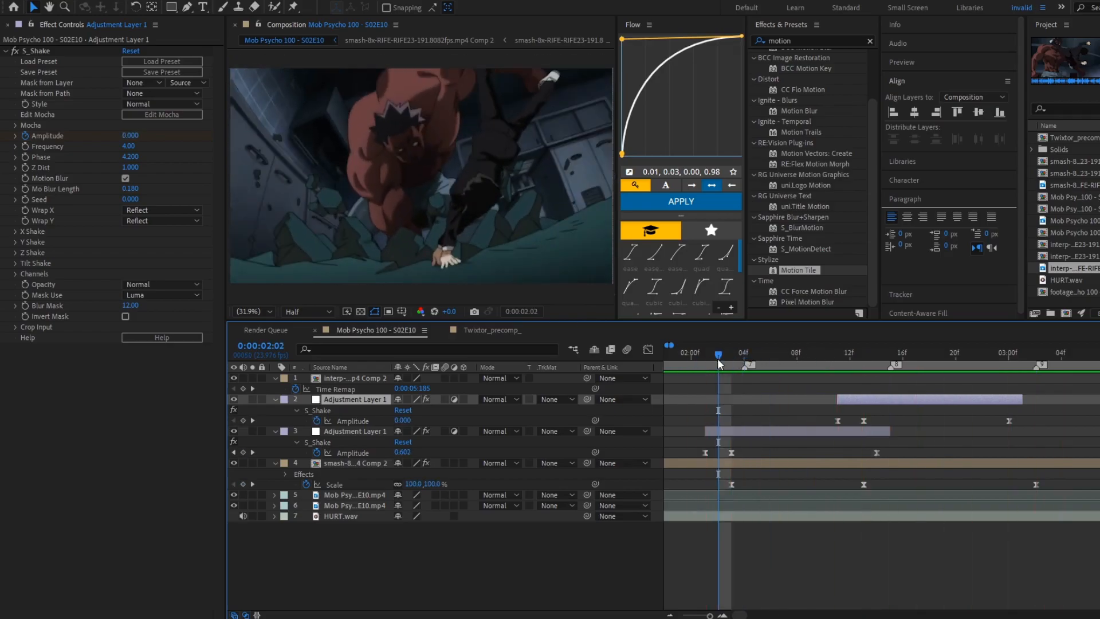
# Lower the duplicate's peak Amplitude at 0:00:02:13 to about 2.98 and smooth the curve's fall-off to the last keyframe.
pyautogui.moveTo(833, 355); pyautogui.dragTo(866, 470)
pyautogui.click(864, 420)
pyautogui.click(648, 350)
pyautogui.moveTo(913, 578); pyautogui.dragTo(894, 501)
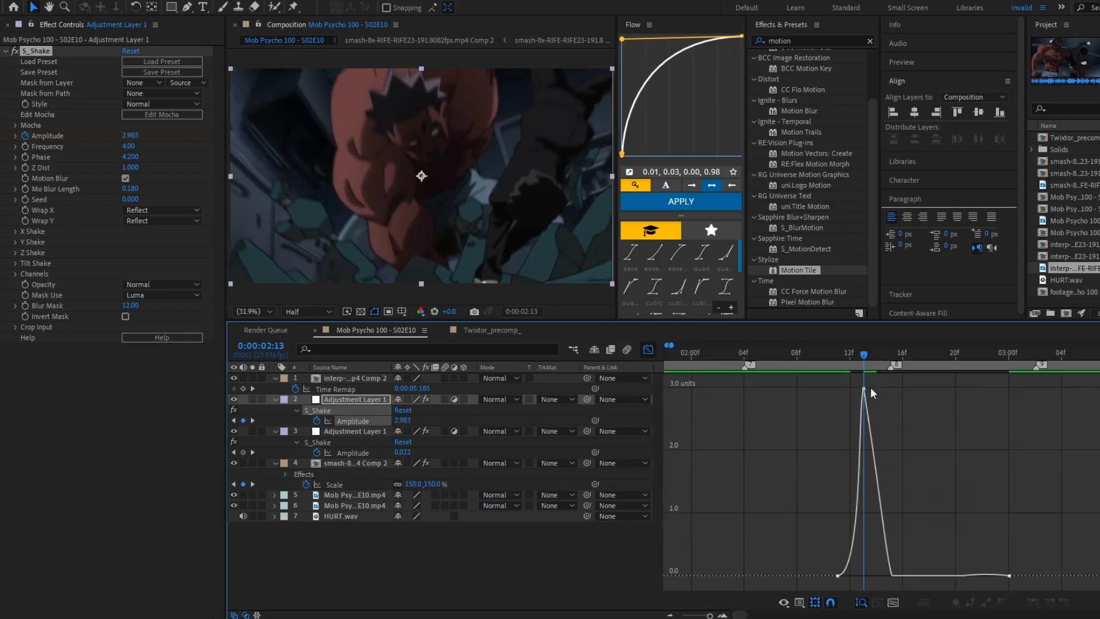
pyautogui.click(864, 388)
pyautogui.moveTo(913, 576); pyautogui.dragTo(892, 486)
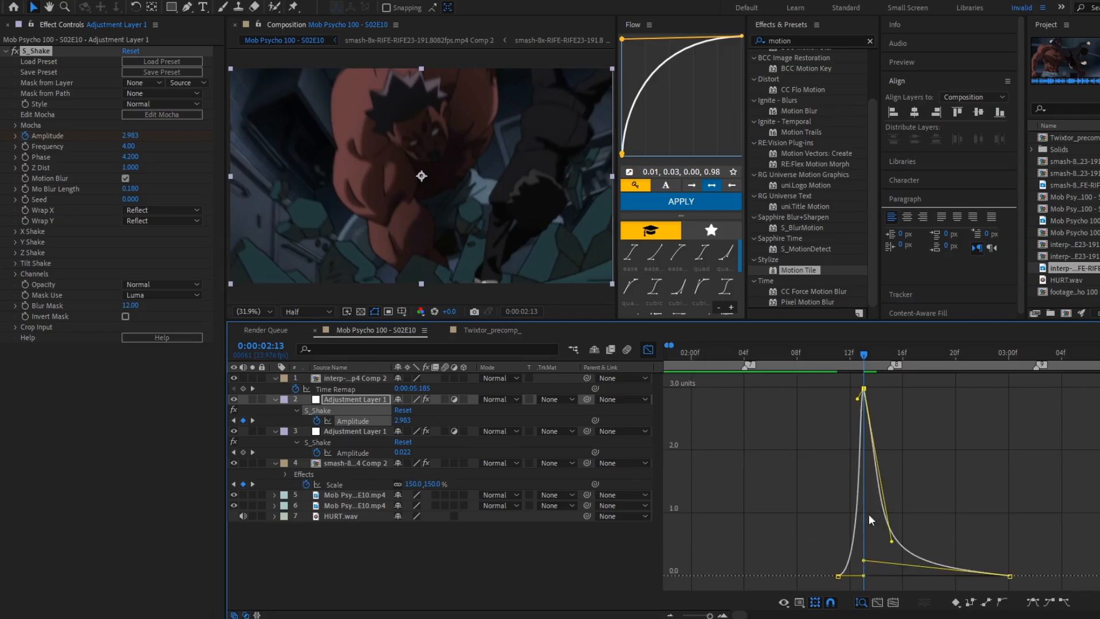
pyautogui.moveTo(862, 558); pyautogui.dragTo(863, 551)
pyautogui.press('space')
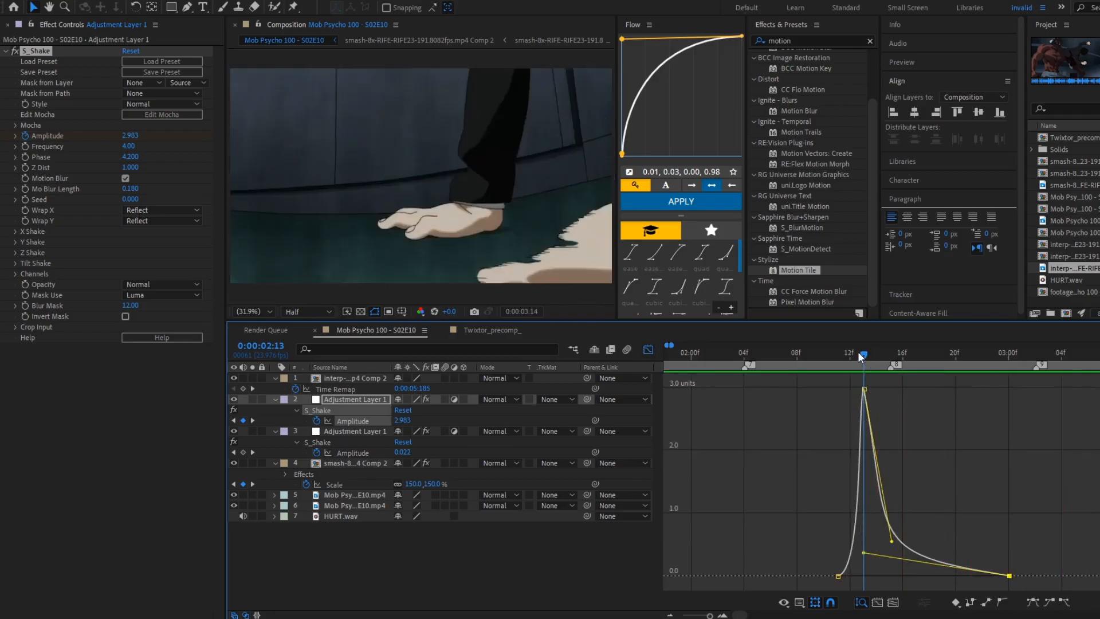
# Play back the second shake and extend the duplicate layer and its last Amplitude keyframe to about 0:00:03:05.
pyautogui.click(832, 355)
pyautogui.press('space')
pyautogui.click(803, 354)
pyautogui.click(648, 350)
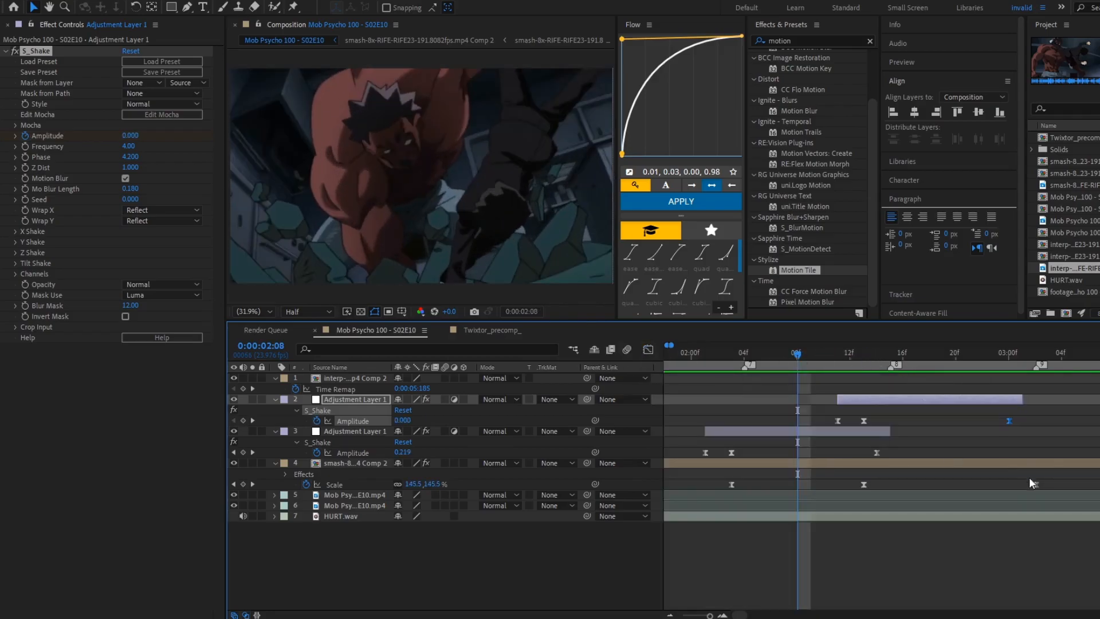
pyautogui.moveTo(1010, 421); pyautogui.dragTo(1062, 421)
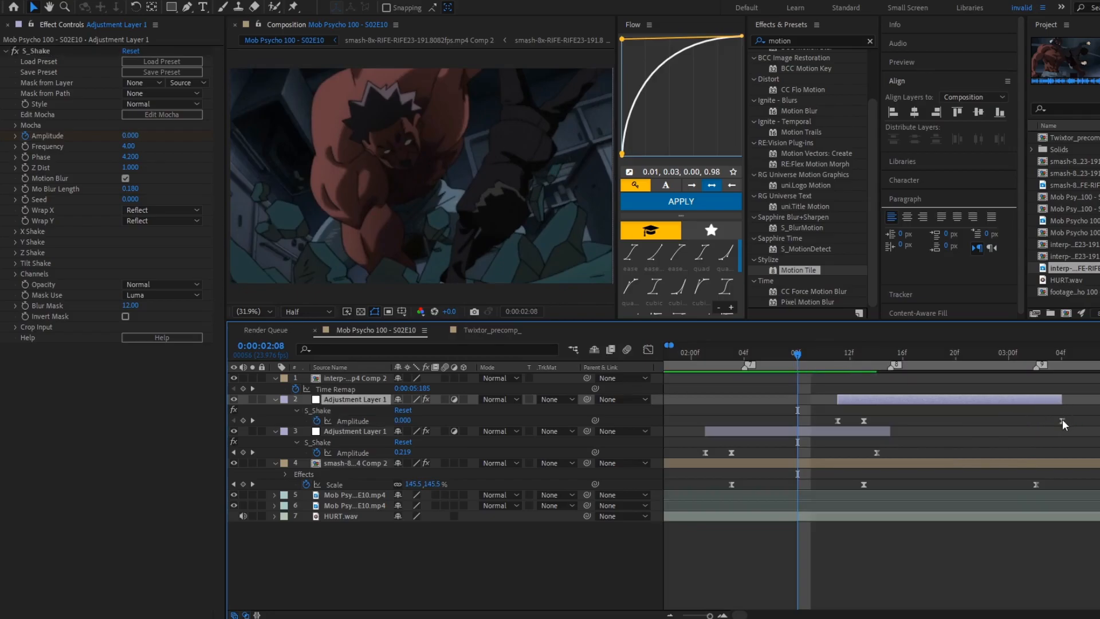
pyautogui.click(648, 349)
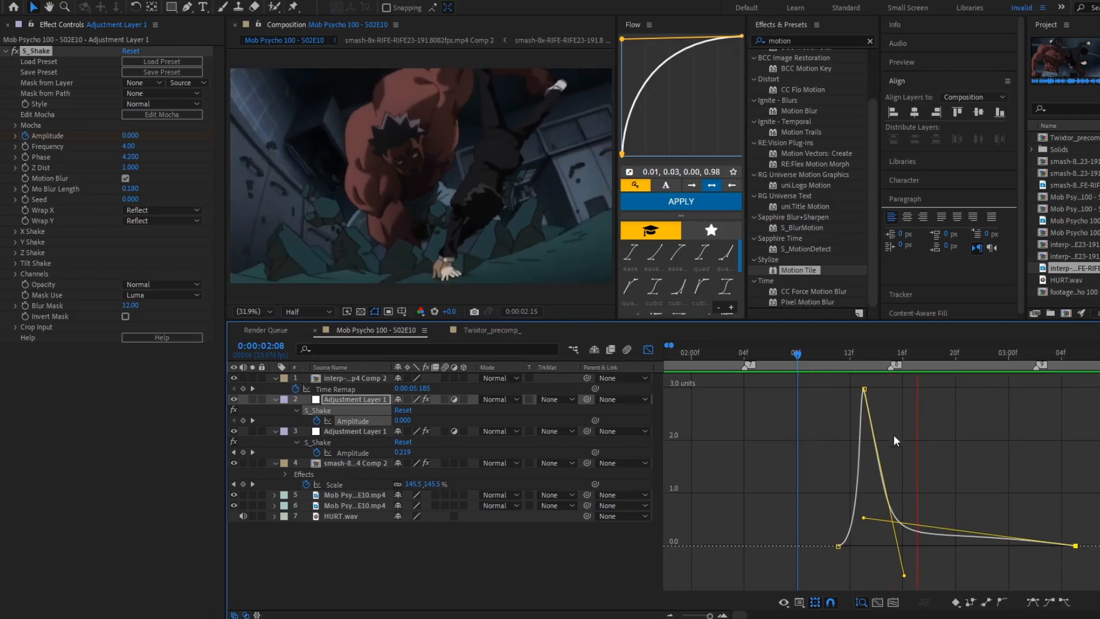
# Reshape the second shake's Amplitude curve for a more gradual fall-off after the peak with a flat ending, and preview it.
pyautogui.click(850, 355)
pyautogui.click(893, 603)
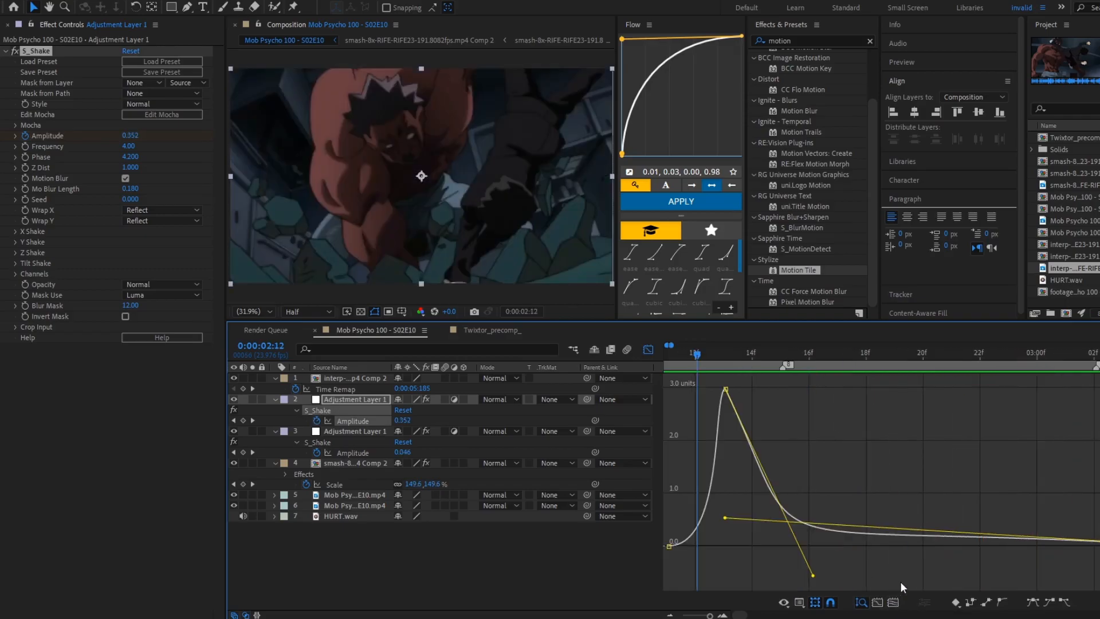
pyautogui.moveTo(813, 576); pyautogui.dragTo(786, 508)
pyautogui.moveTo(725, 543); pyautogui.dragTo(725, 574)
pyautogui.moveTo(790, 524); pyautogui.dragTo(895, 565)
pyautogui.press('space')
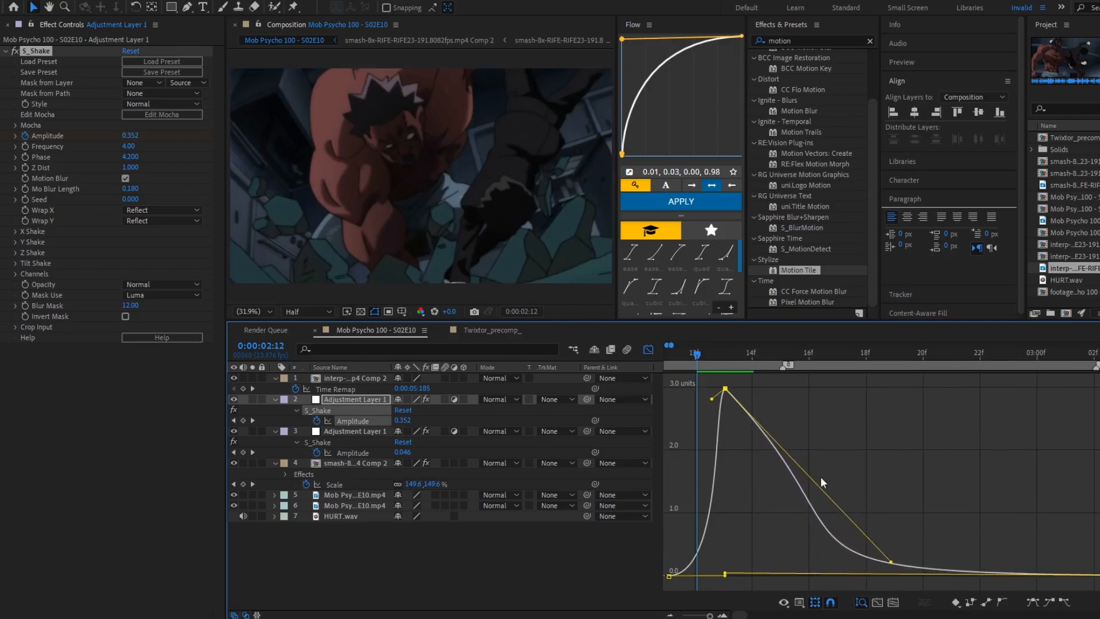
pyautogui.press('space')
# Try a slightly shorter outgoing handle on the second shake's Amplitude peak and play back both shakes from around 0:00:02:04.
pyautogui.moveTo(698, 354); pyautogui.dragTo(754, 360)
pyautogui.moveTo(924, 564); pyautogui.dragTo(896, 542)
pyautogui.press('space')
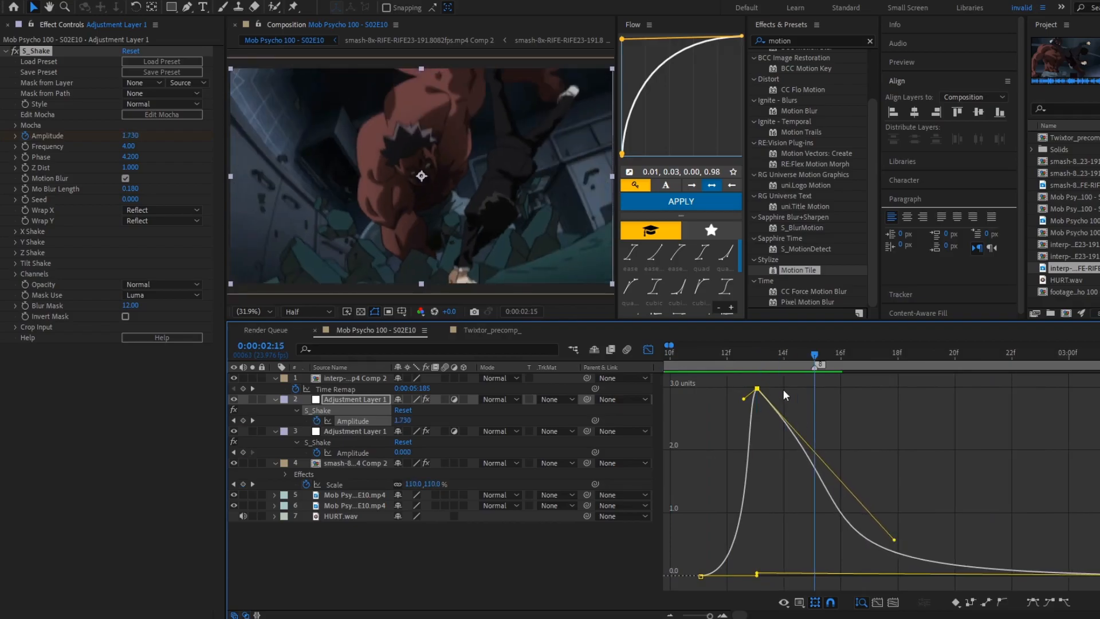
pyautogui.moveTo(729, 354); pyautogui.dragTo(579, 375)
pyautogui.press('space')
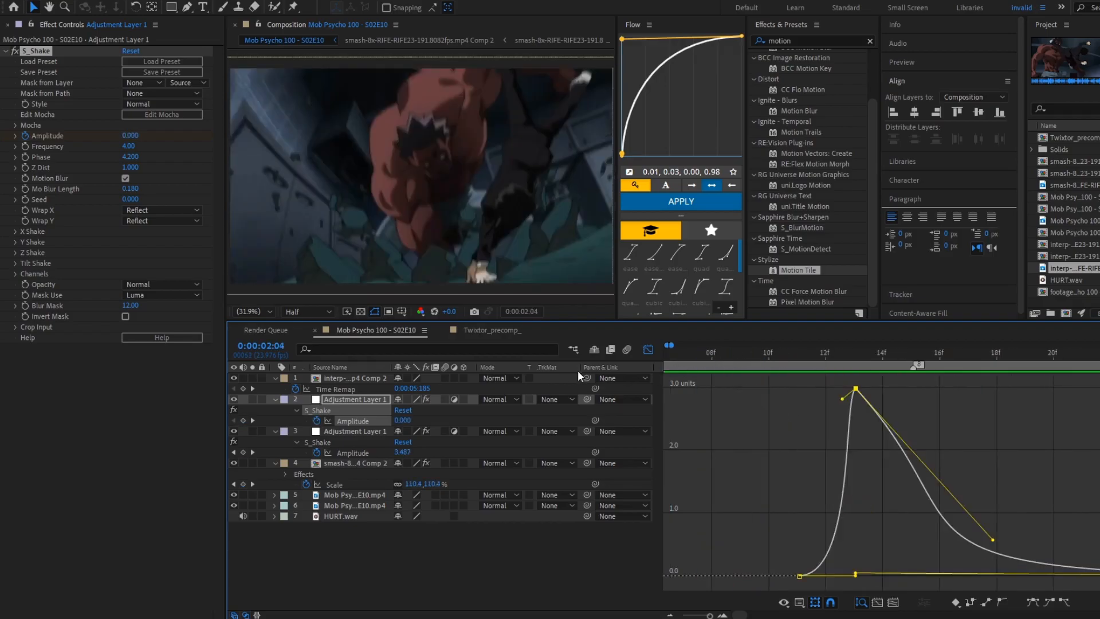
pyautogui.press('space')
pyautogui.moveTo(814, 353); pyautogui.dragTo(839, 360)
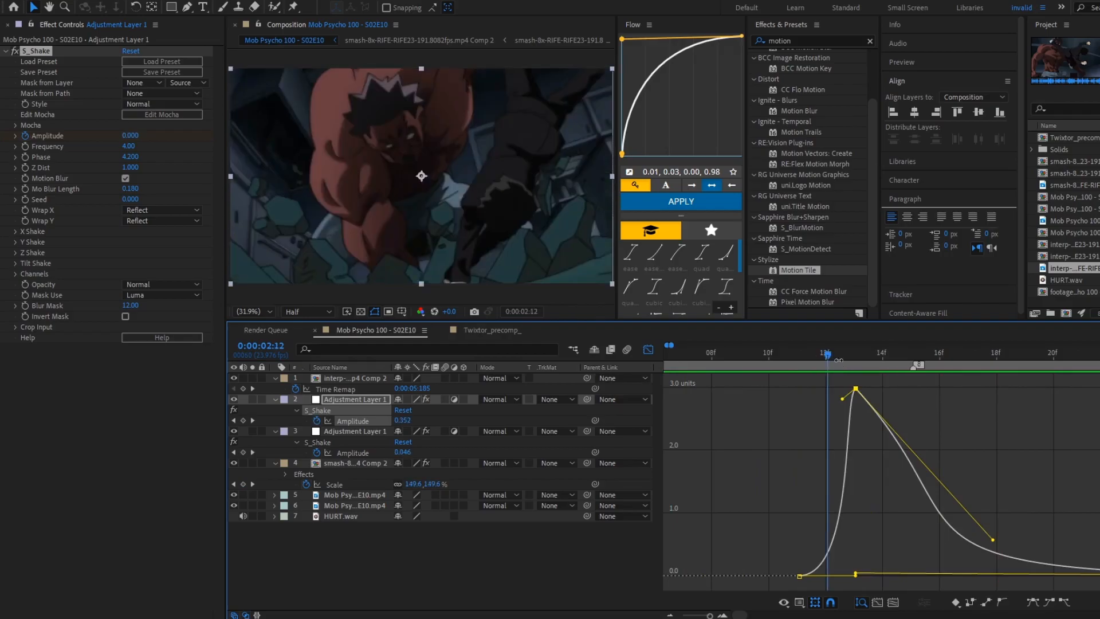
# Check the shake around 0:00:02:16, steepen the second shake's Amplitude fall-off after the peak, and play it back.
pyautogui.click(649, 349)
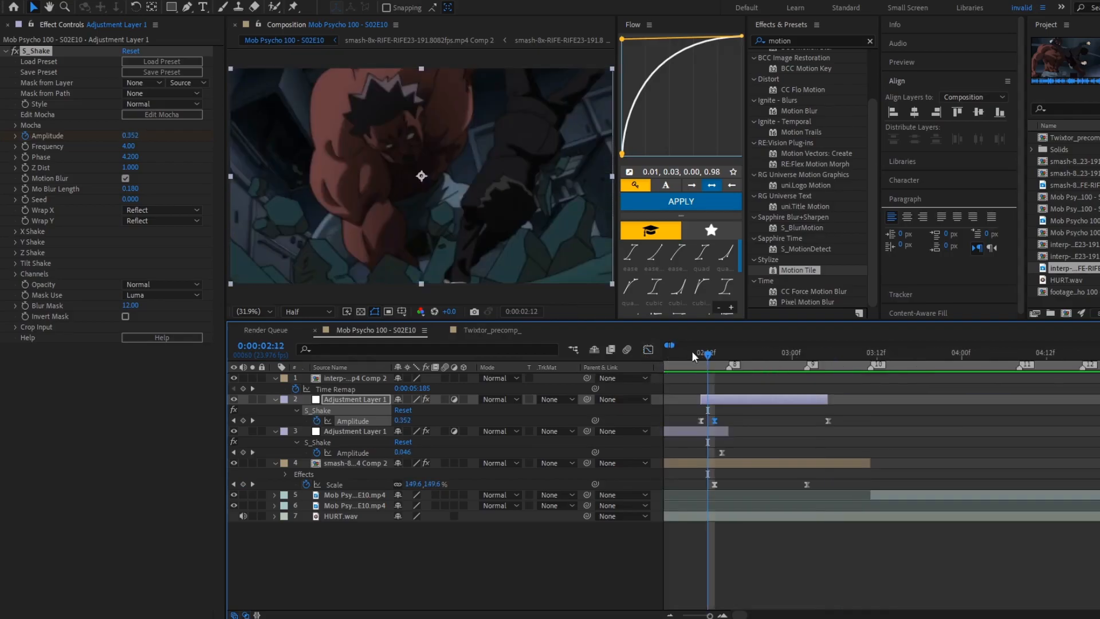
pyautogui.moveTo(710, 355); pyautogui.dragTo(737, 361)
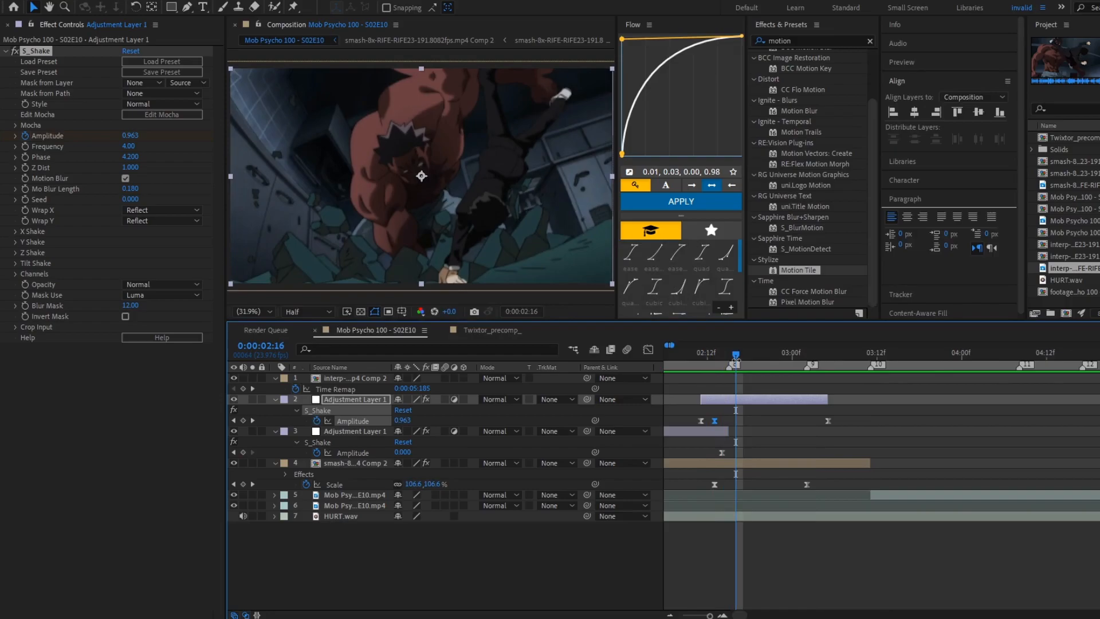
pyautogui.click(648, 349)
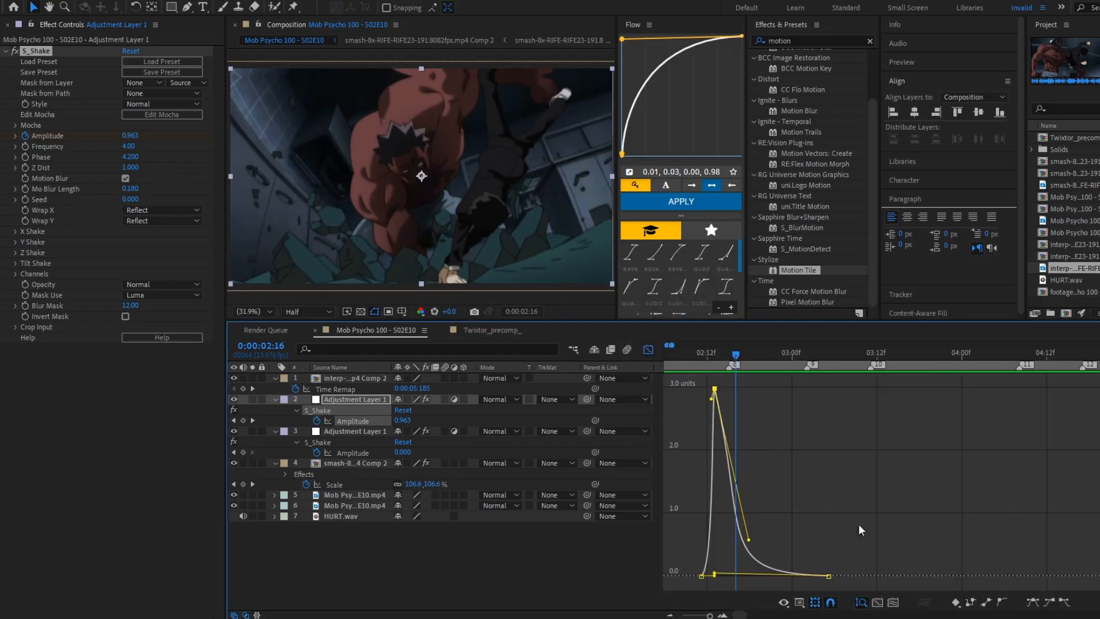
pyautogui.moveTo(749, 540); pyautogui.dragTo(738, 559)
pyautogui.press('space')
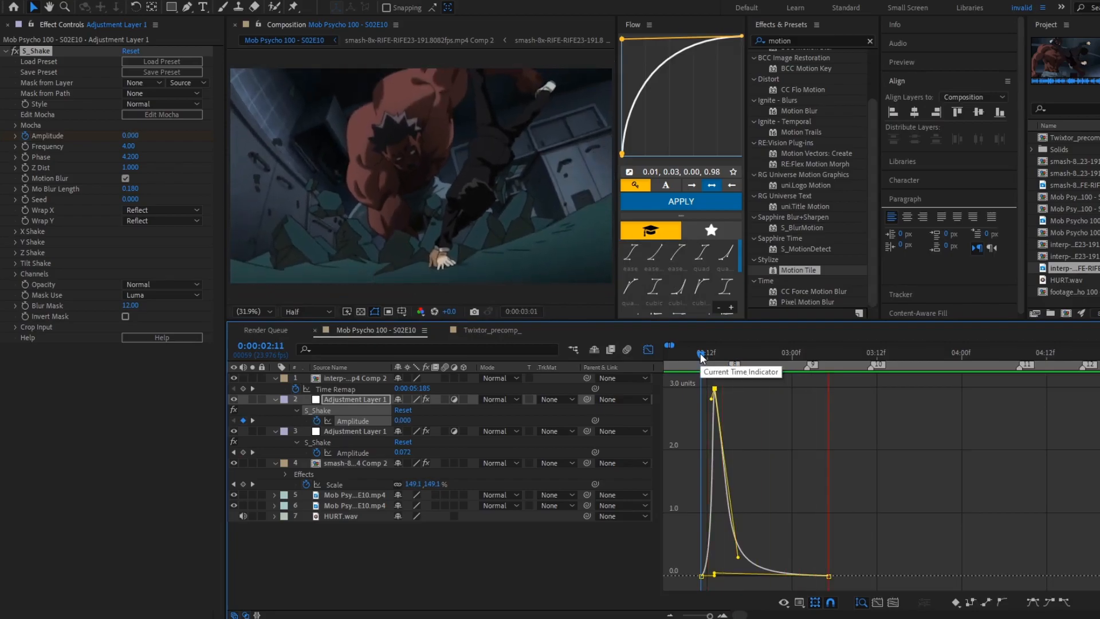
# Play back both shakes outside the graph editor from around 0:00:01:18.
pyautogui.moveTo(708, 355); pyautogui.dragTo(653, 351)
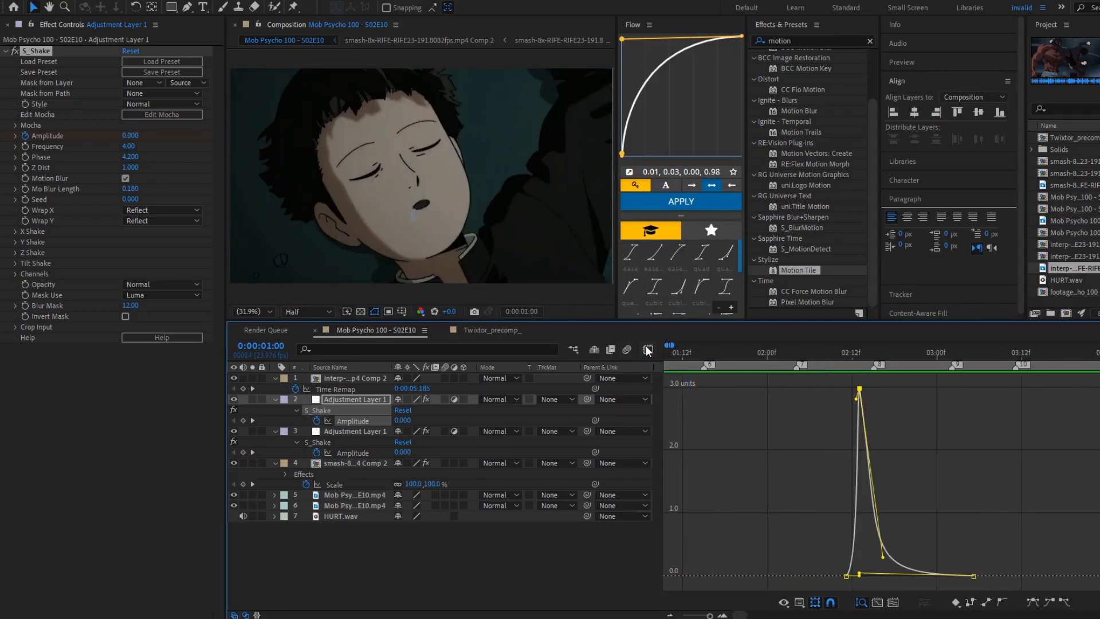
pyautogui.click(648, 350)
pyautogui.click(723, 356)
pyautogui.moveTo(723, 356); pyautogui.dragTo(758, 354)
pyautogui.press('space')
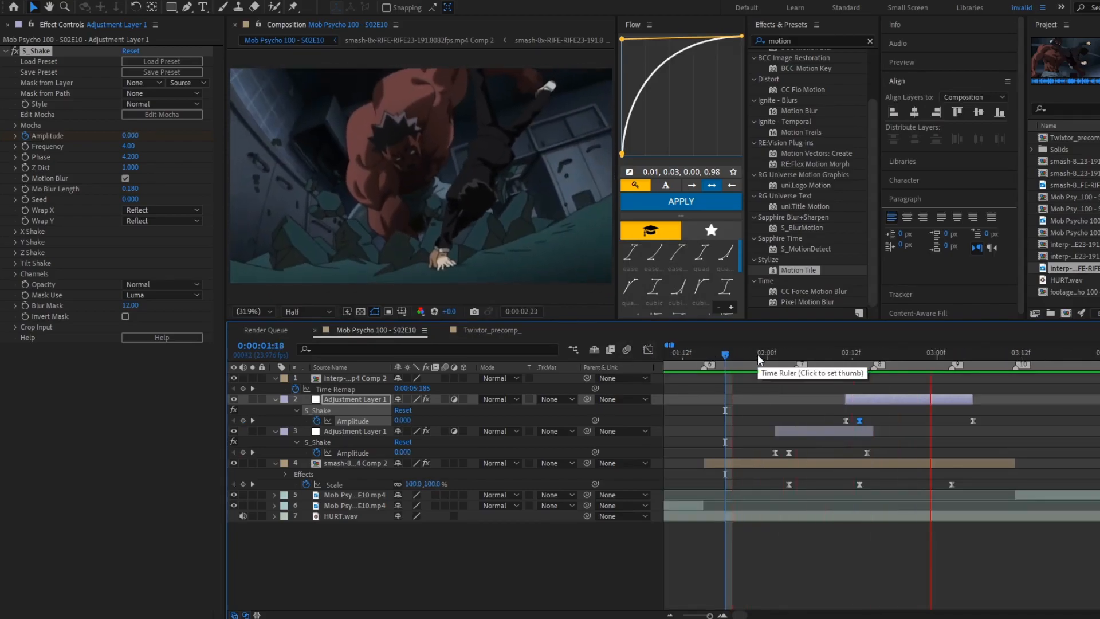
# Set the first shake's Mo Blur Length to 0.330 and fine-tune its Z Shake settings at the 0:00:02:03 Amplitude peak.
pyautogui.click(782, 349)
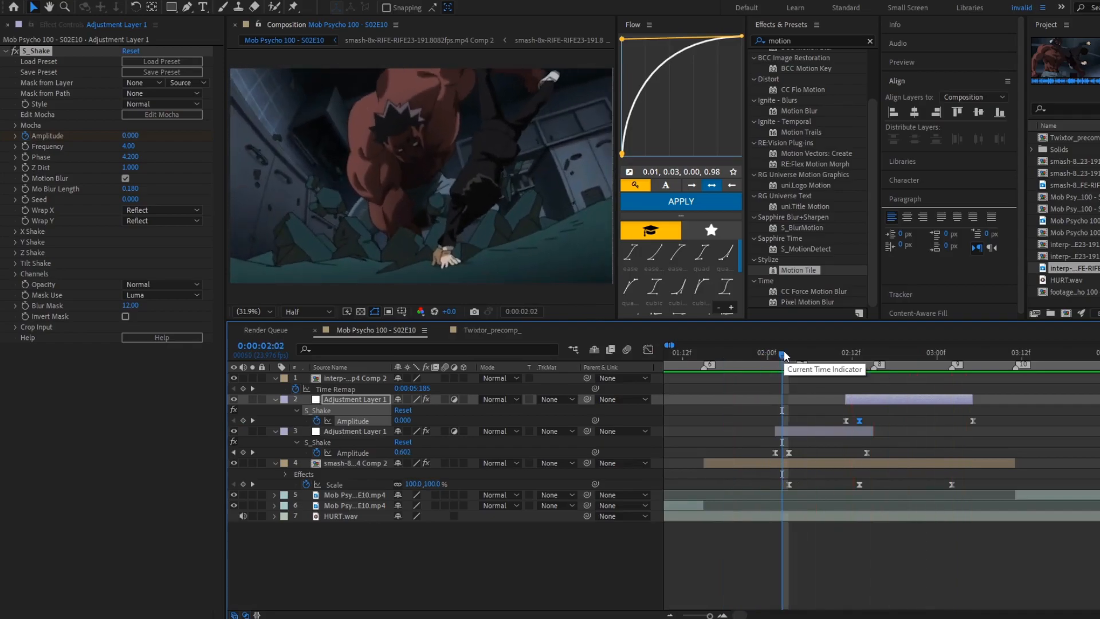
pyautogui.click(786, 355)
pyautogui.click(788, 453)
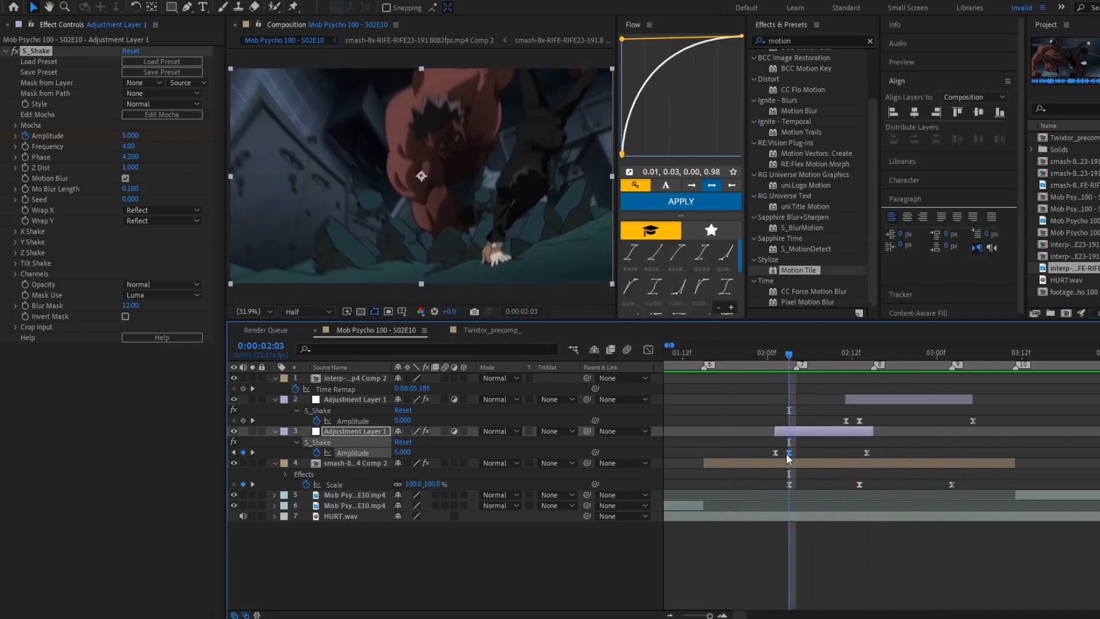
pyautogui.hotkey('shift', 'F3')
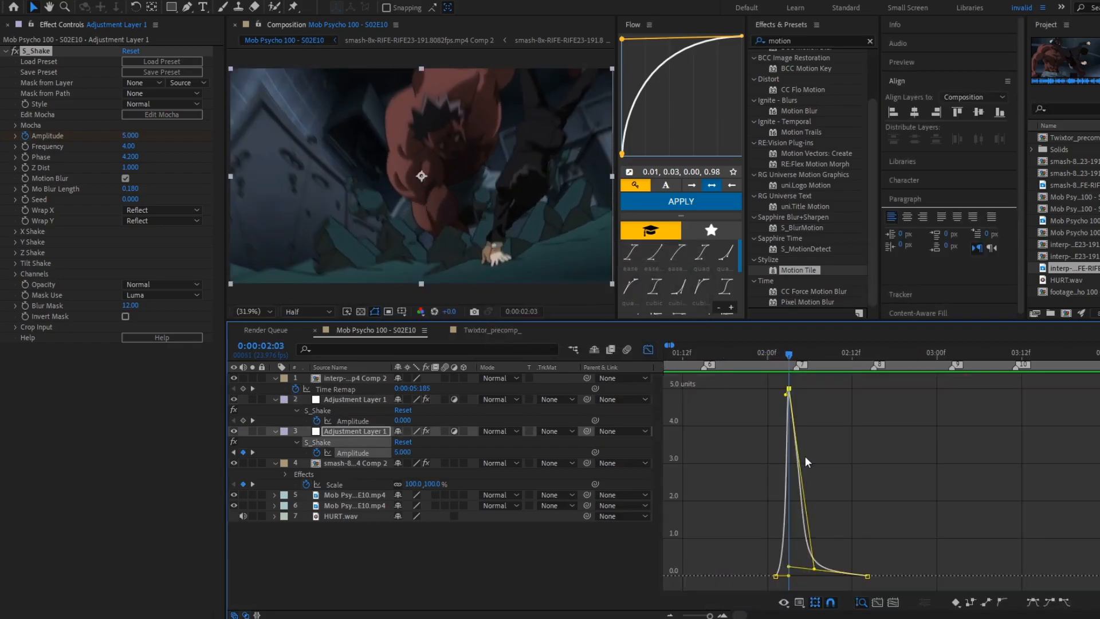
pyautogui.click(896, 606)
pyautogui.moveTo(131, 156); pyautogui.dragTo(148, 191)
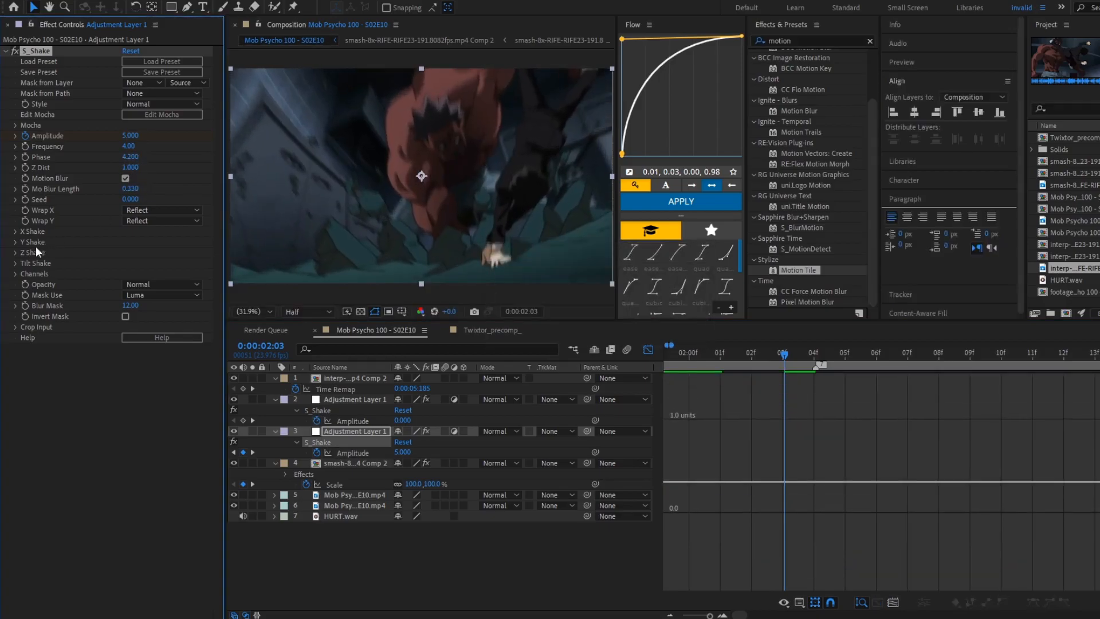
pyautogui.click(16, 254)
pyautogui.moveTo(131, 309); pyautogui.dragTo(133, 305)
pyautogui.click(649, 350)
# Trim the end of Adjustment Layer 3 at 0:00:02:11 and return to its start.
pyautogui.moveTo(784, 355); pyautogui.dragTo(927, 365)
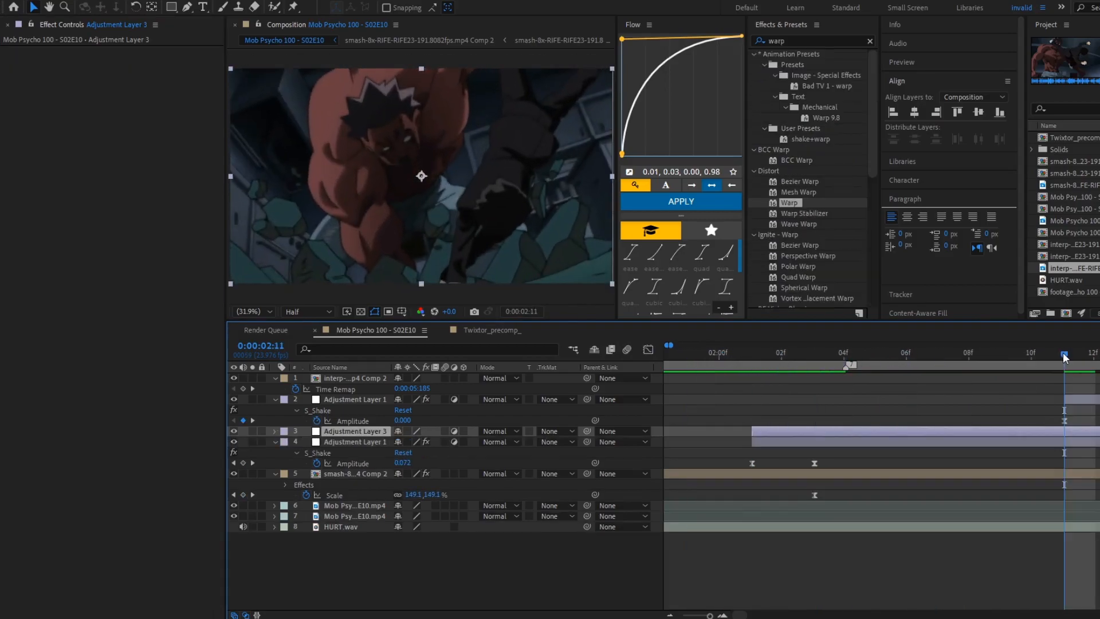
pyautogui.hotkey('alt', ']')
pyautogui.press('i')
# Find S_WarpTransform, apply it to Adjustment Layer 3, and start keyframing Scale X and Scale Y at 0:00:02:01.
pyautogui.moveTo(798, 41); pyautogui.dragTo(721, 49)
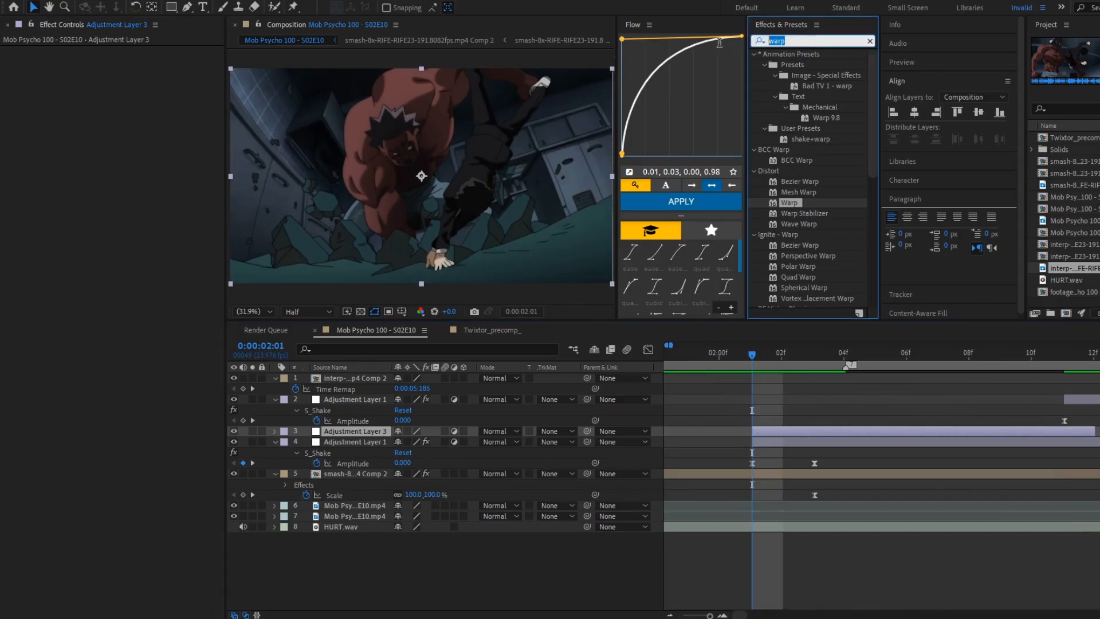
pyautogui.write('trans')
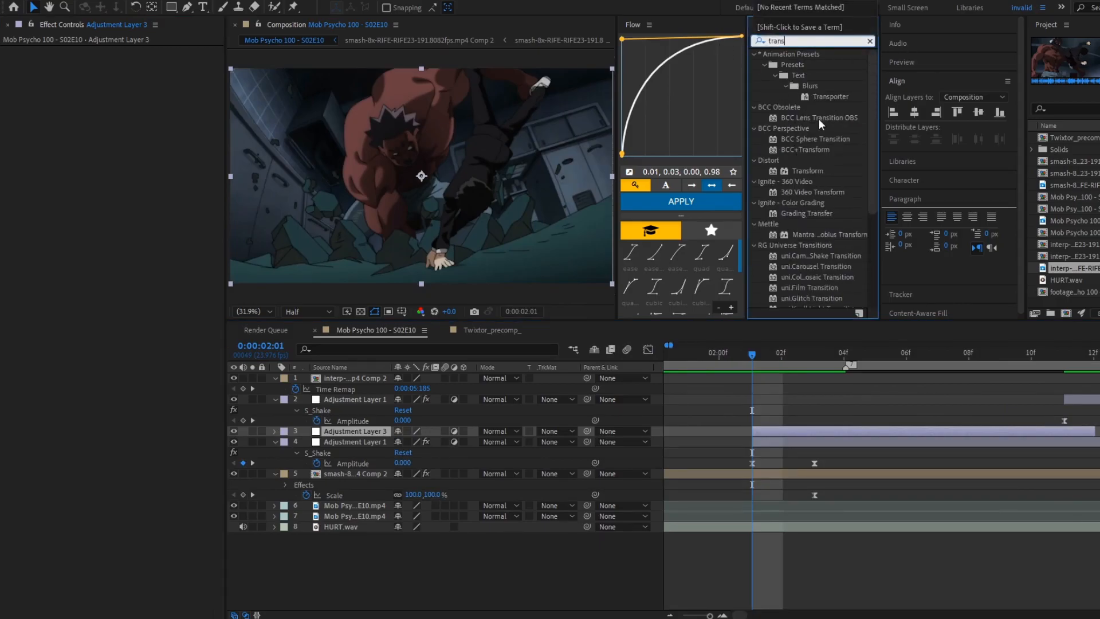
pyautogui.scroll(-5, 817, 181)
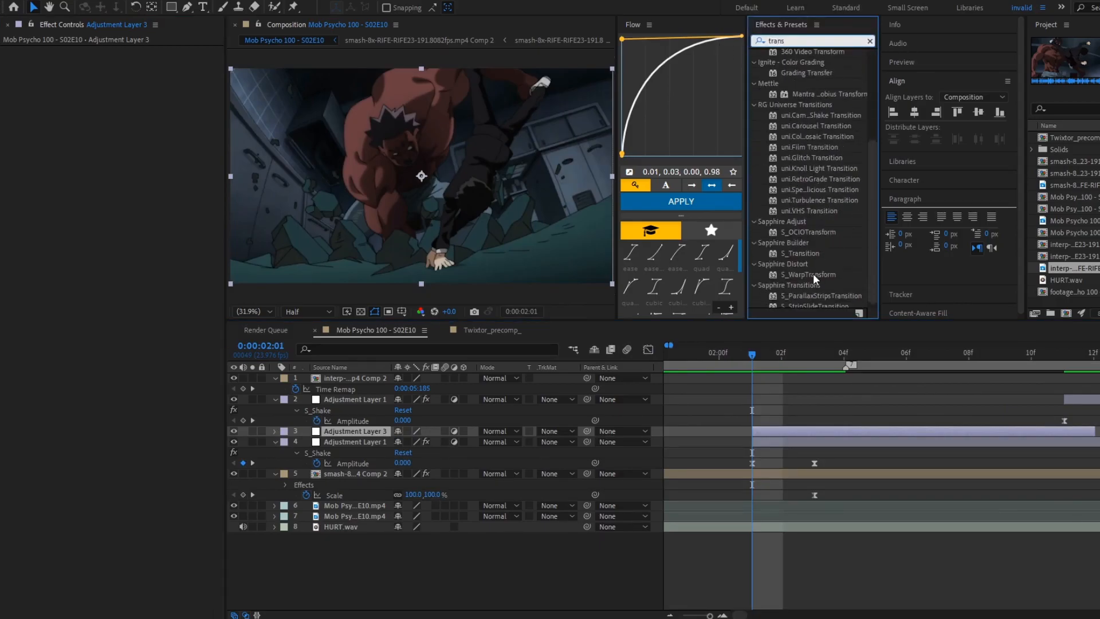
pyautogui.doubleClick(813, 274)
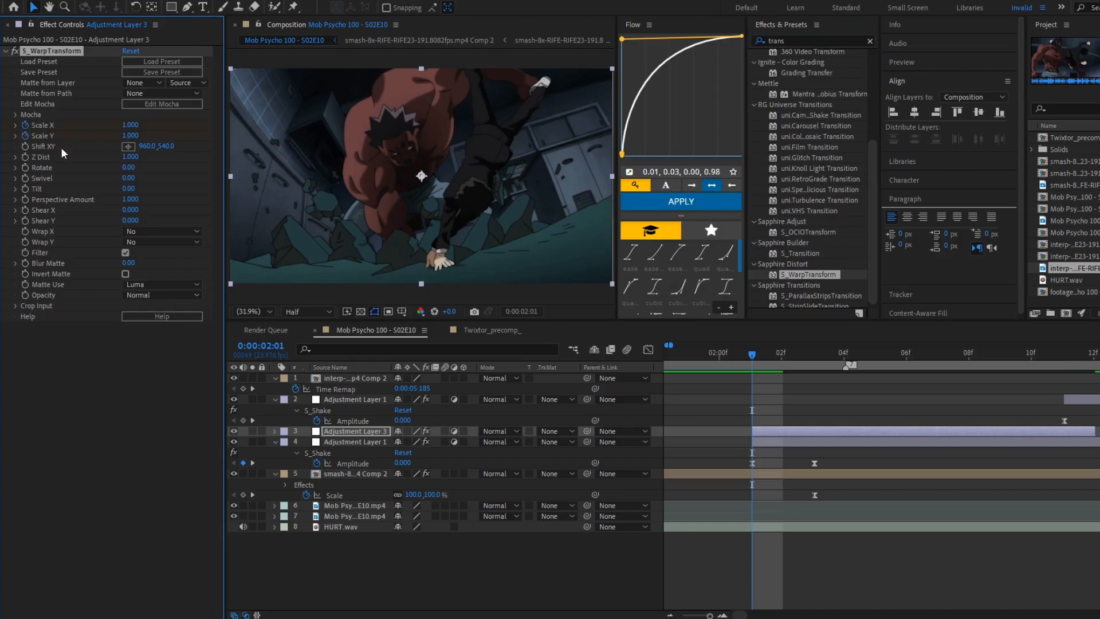
# Keyframe the warp at 0:00:02:03 with Scale X 0.900 and Scale Y 1.290, and preview it.
pyautogui.click(828, 359)
pyautogui.moveTo(134, 136)
pyautogui.mouseDown()
pyautogui.moveTo(126, 143)
pyautogui.moveTo(156, 146)
pyautogui.moveTo(133, 129)
pyautogui.mouseUp()
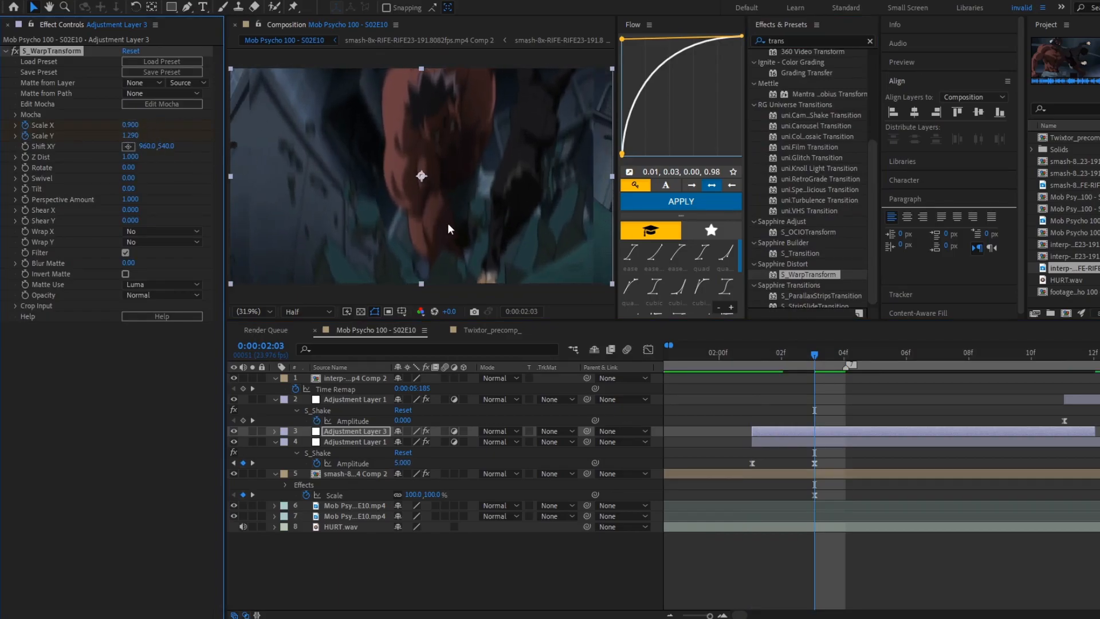
pyautogui.press('space')
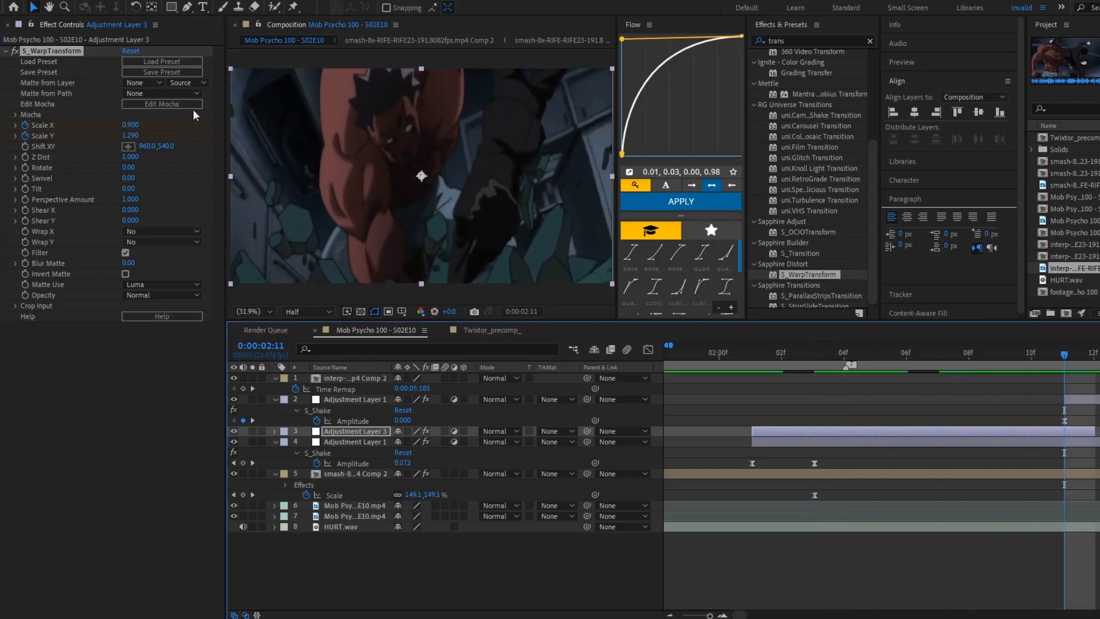
# Keyframe the warp's Scale X and Scale Y back to 1.000 at 0:00:02:11.
pyautogui.click(126, 127)
pyautogui.write('0')
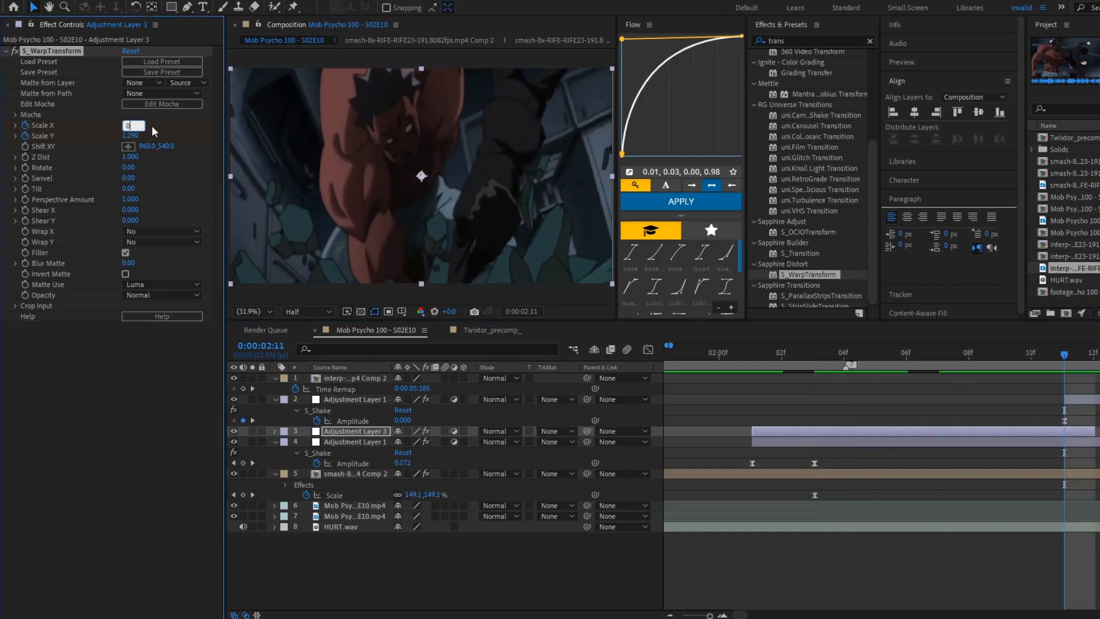
pyautogui.press('Return')
pyautogui.click(130, 138)
pyautogui.write('1')
pyautogui.press('Return')
# Ease the warp's scale keyframes and extend Scale X's outgoing handle at 0:00:02:03 for a fast rise that settles gradually.
pyautogui.moveTo(828, 449); pyautogui.dragTo(1081, 467)
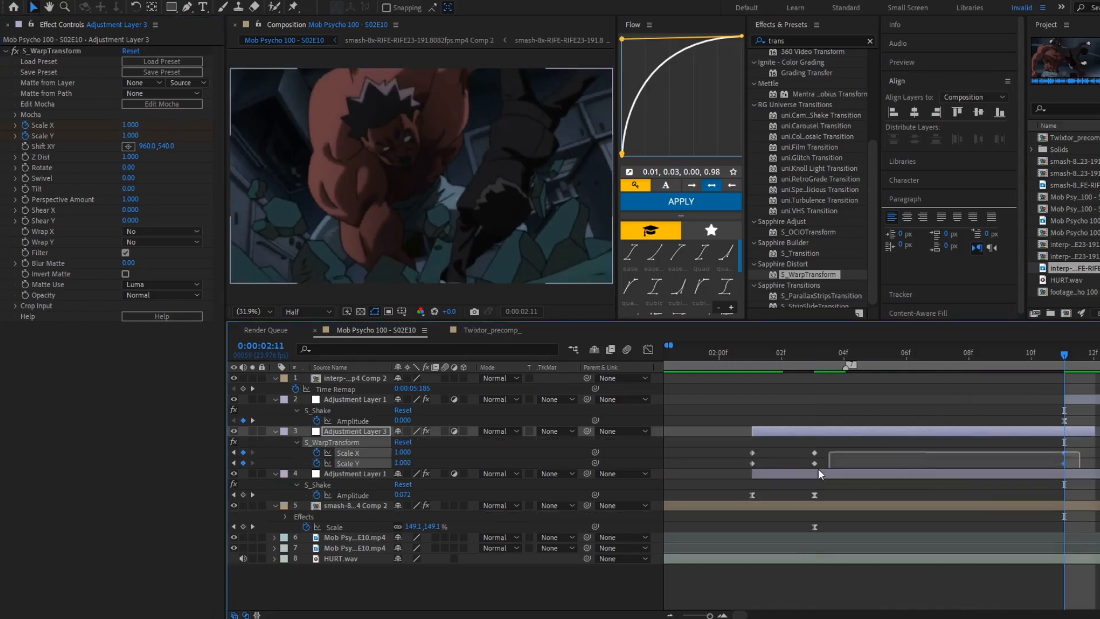
pyautogui.hotkey('shift', 'F3')
pyautogui.hotkey('shift', 'F3')
pyautogui.click(825, 452)
pyautogui.hotkey('shift', 'F3')
pyautogui.moveTo(849, 533); pyautogui.dragTo(914, 396)
pyautogui.click(765, 359)
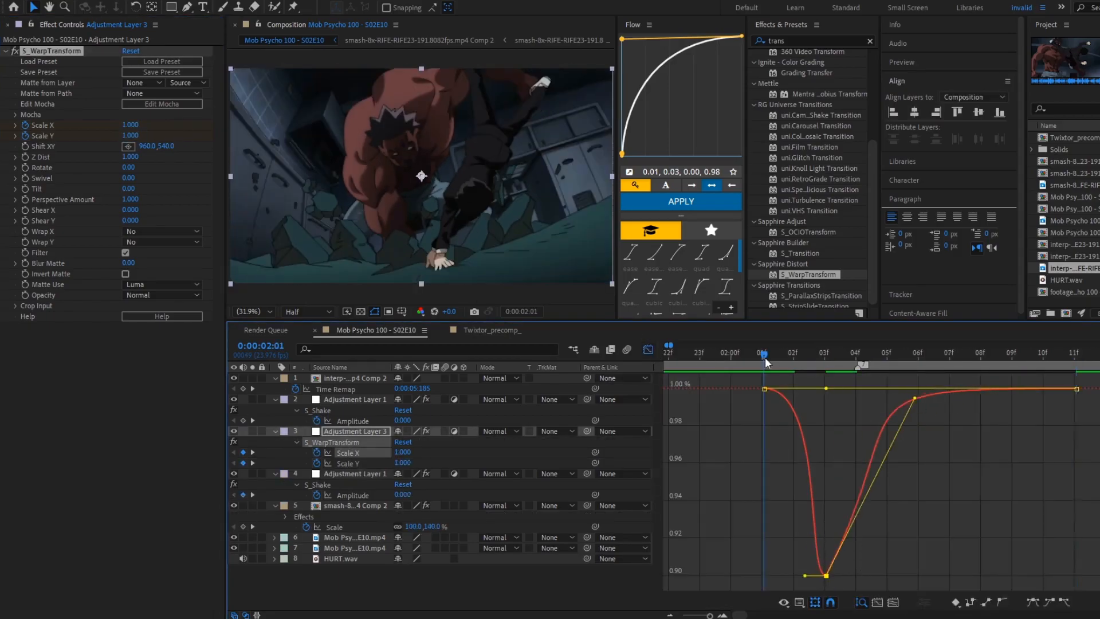
# Reshape the warp's Scale Y curve by extending the outgoing handle of its 0:00:02:03 keyframe for a smooth settle.
pyautogui.click(348, 463)
pyautogui.moveTo(1034, 574); pyautogui.dragTo(826, 575)
pyautogui.moveTo(908, 387); pyautogui.dragTo(889, 553)
# Preview the warp and change it at 0:00:02:03 to Scale X 0.990 and Scale Y 0.880, with Wrap Y on Reflect.
pyautogui.hotkey('shift', 'F3')
pyautogui.click(761, 361)
pyautogui.press('space')
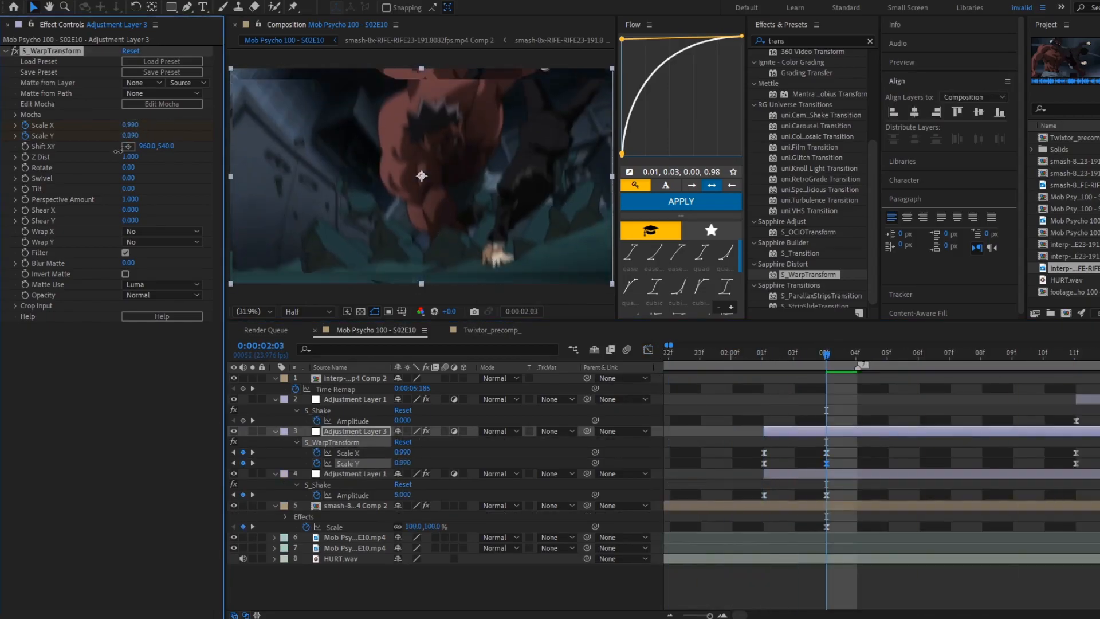
pyautogui.click(648, 349)
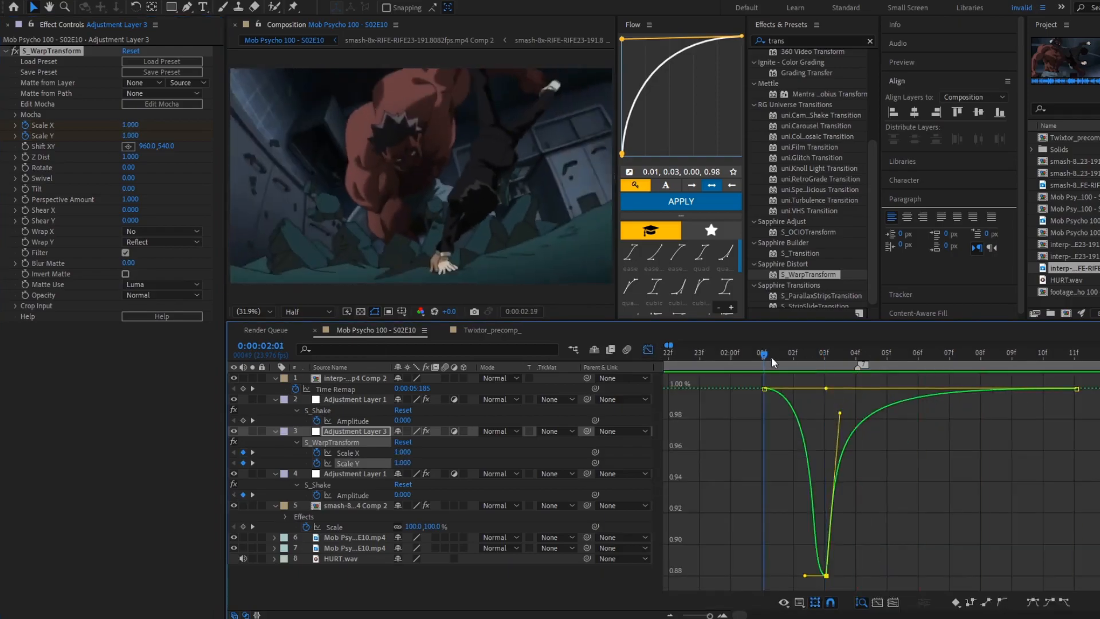
pyautogui.hotkey('shift', 'F3')
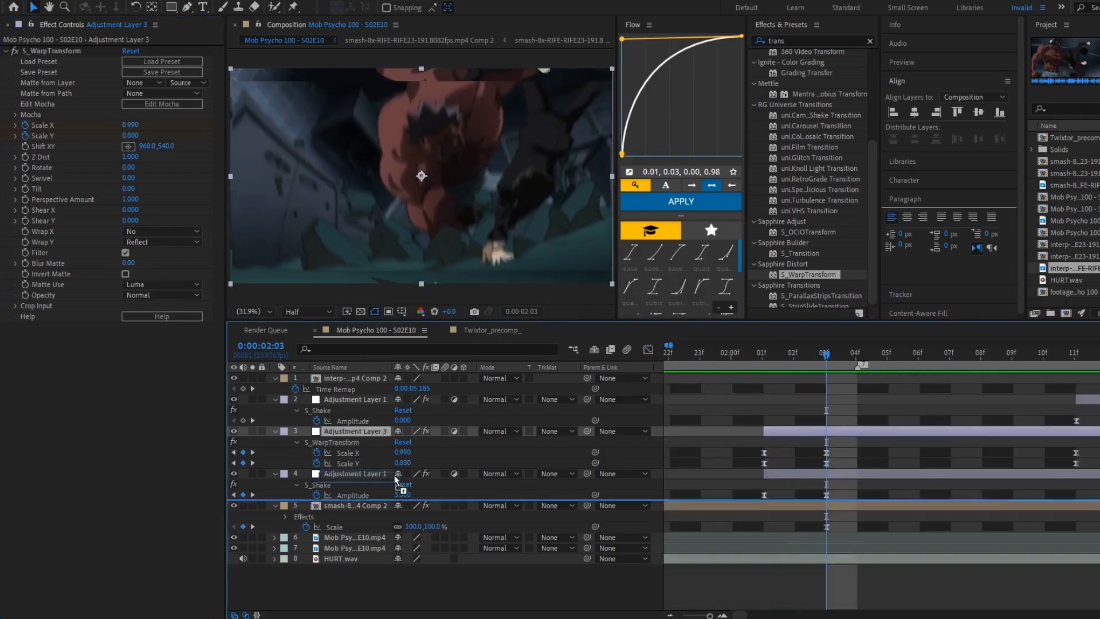
# Move Adjustment Layer 3 below the first shake's layer and compare playback with the warp layer hidden and shown.
pyautogui.hotkey('ctrl', '[')
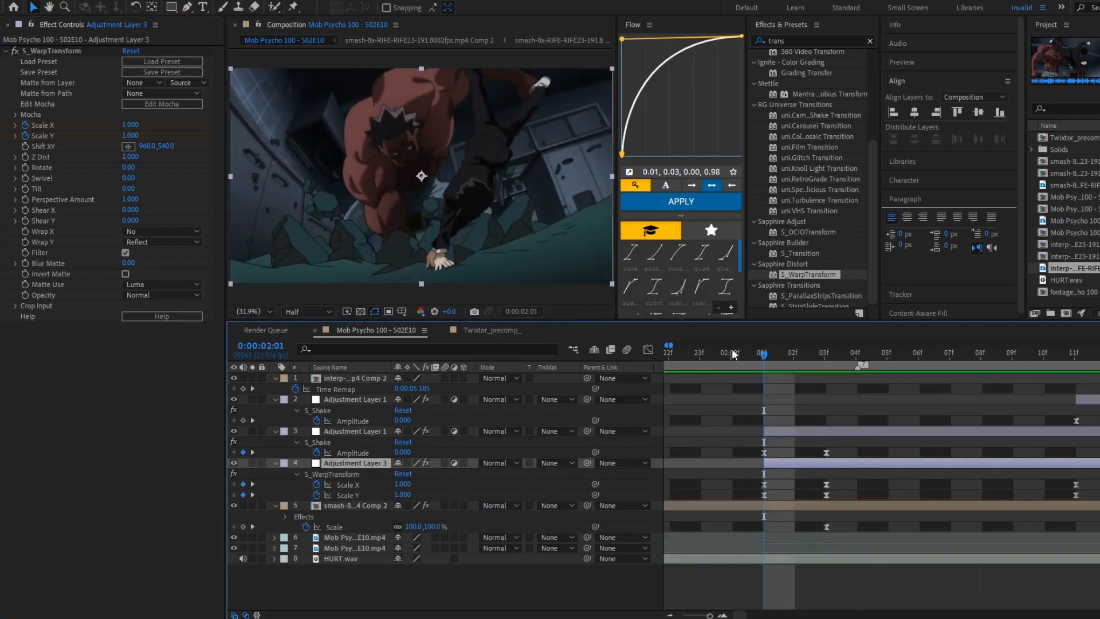
pyautogui.click(61, 51)
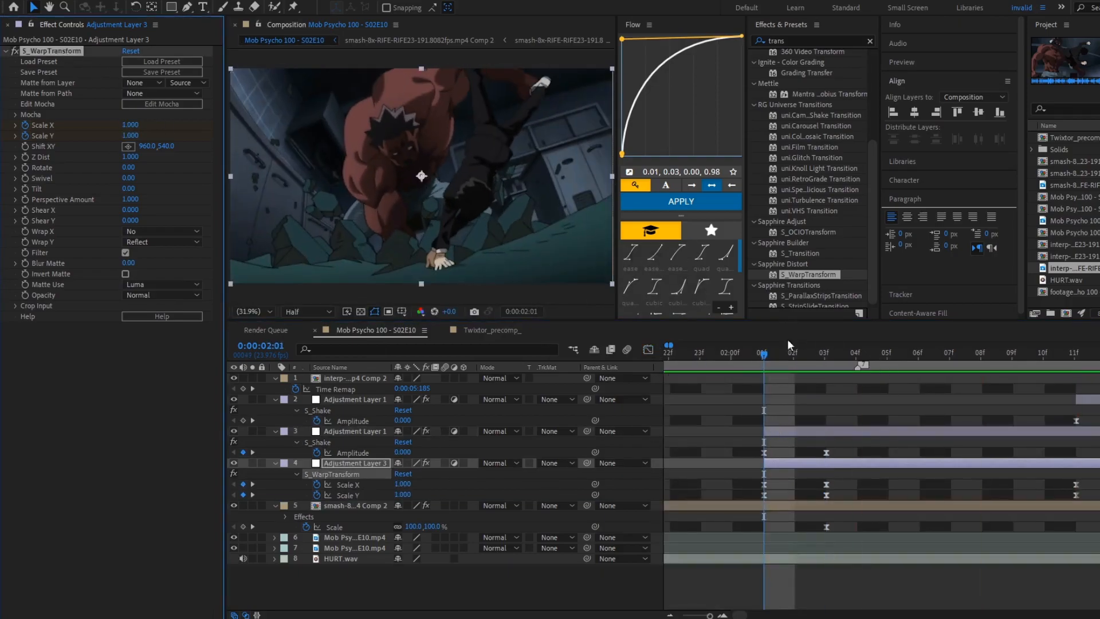
pyautogui.click(234, 463)
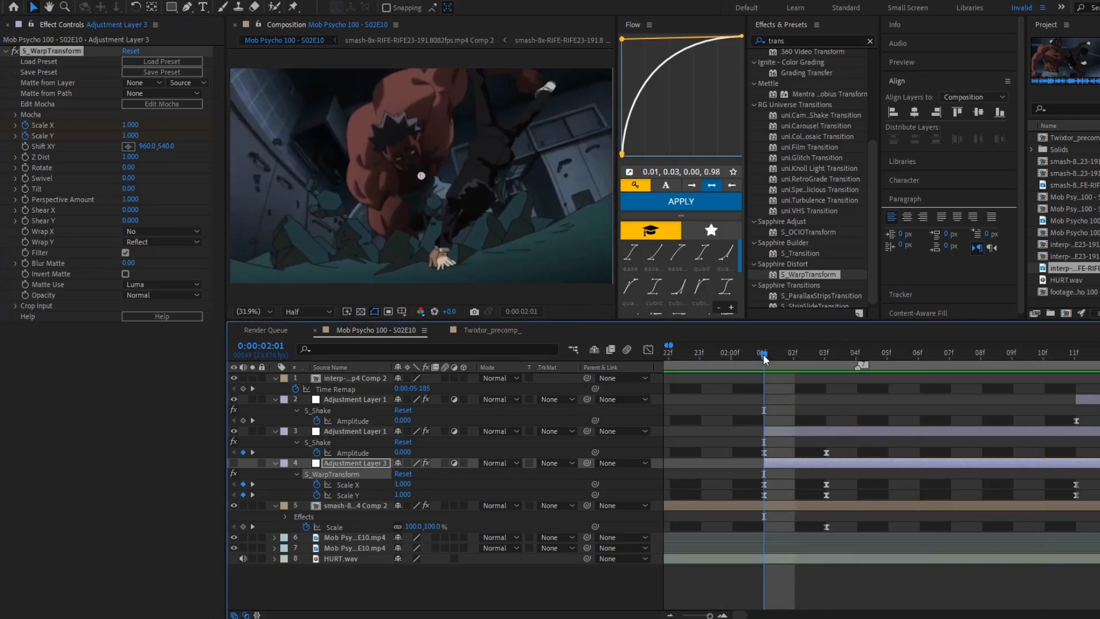
pyautogui.click(233, 463)
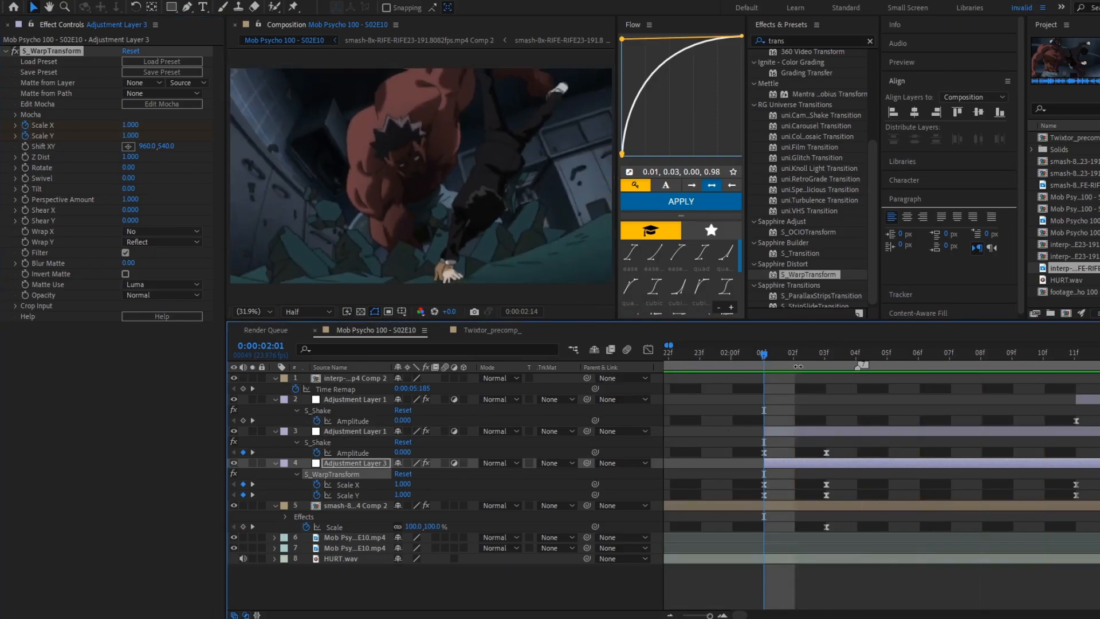
# Lower the warp's Scale Y at 0:00:02:03 to 0.730 and extend that keyframe's outgoing handle upward for a stronger return.
pyautogui.click(823, 360)
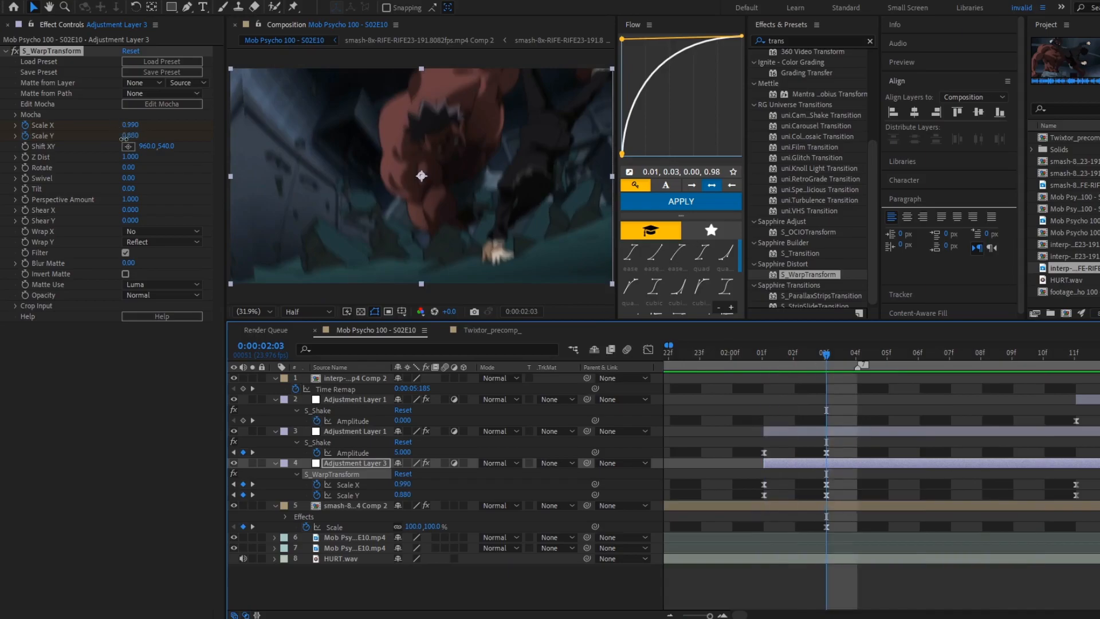
pyautogui.moveTo(124, 138); pyautogui.dragTo(122, 141)
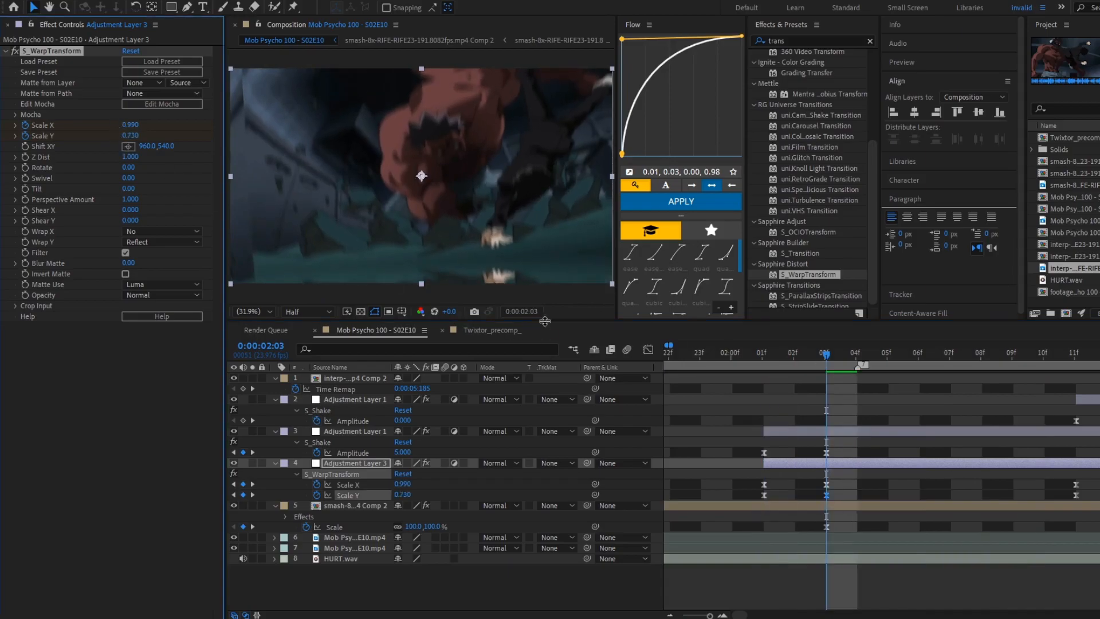
pyautogui.click(648, 350)
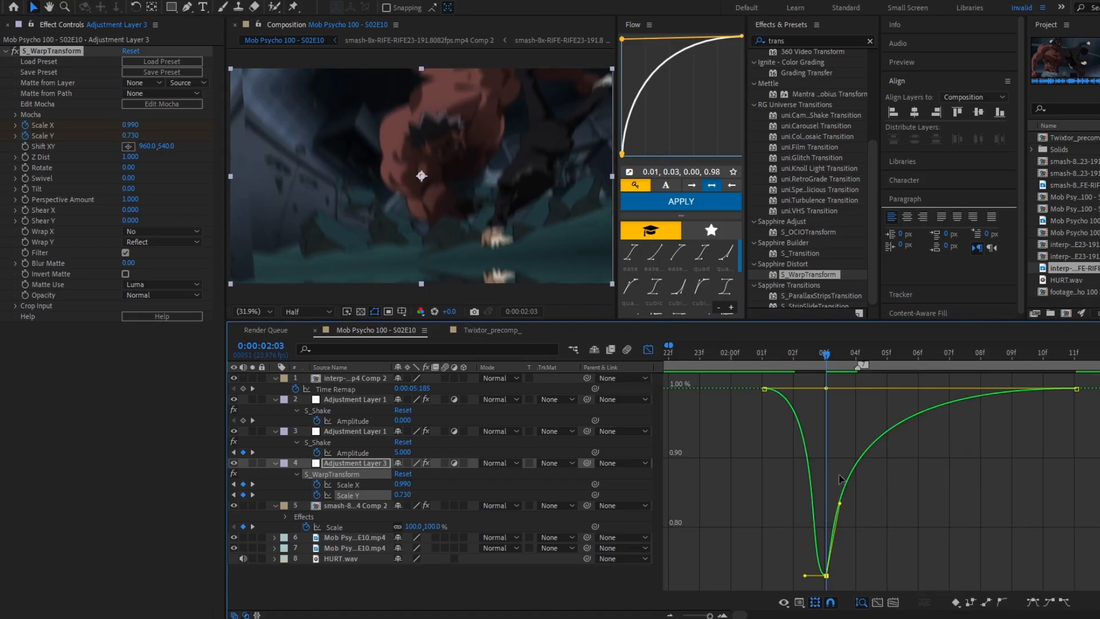
pyautogui.moveTo(839, 503); pyautogui.dragTo(889, 416)
pyautogui.moveTo(805, 348); pyautogui.dragTo(825, 362)
pyautogui.click(649, 349)
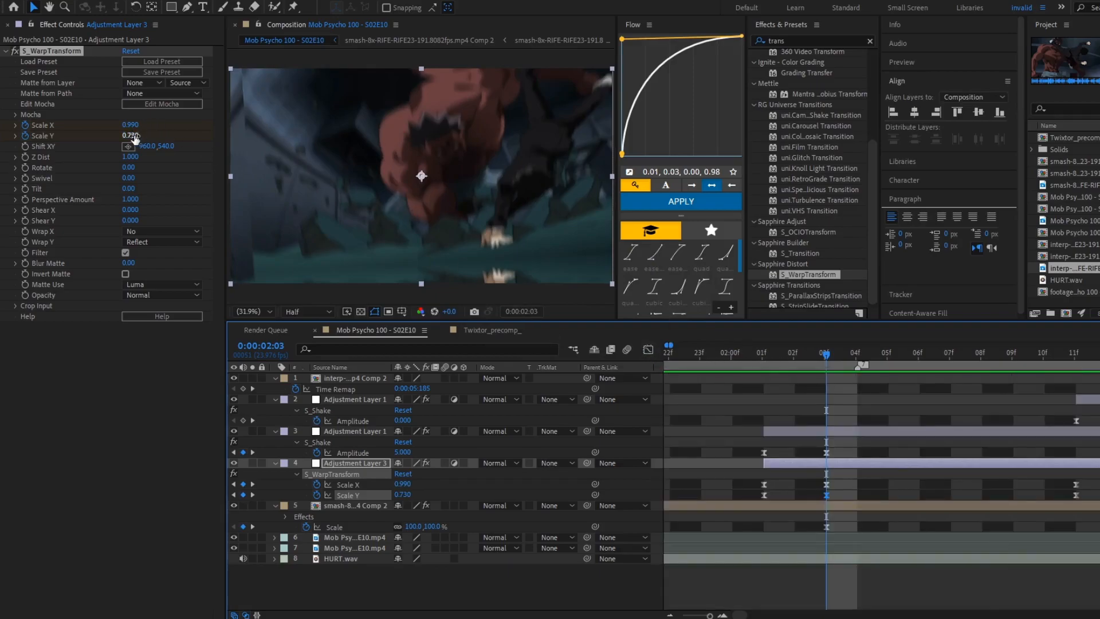
# Set the warp's Scale Y to 0.780 at 0:00:02:03 and preview from 0:00:02:00.
pyautogui.moveTo(134, 138); pyautogui.dragTo(137, 135)
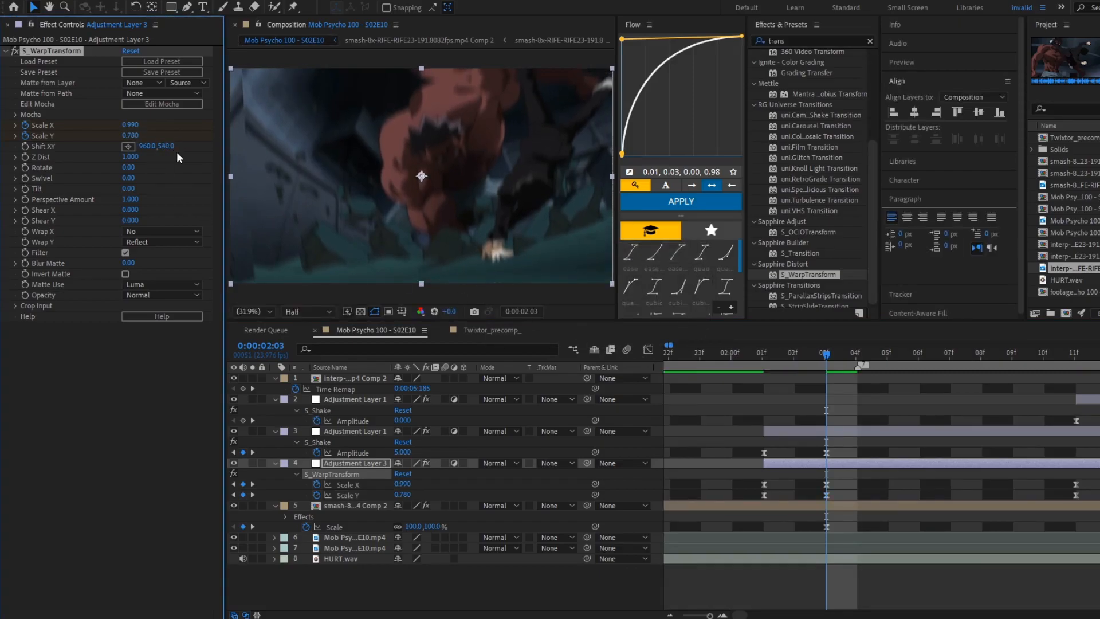
pyautogui.moveTo(823, 356); pyautogui.dragTo(733, 356)
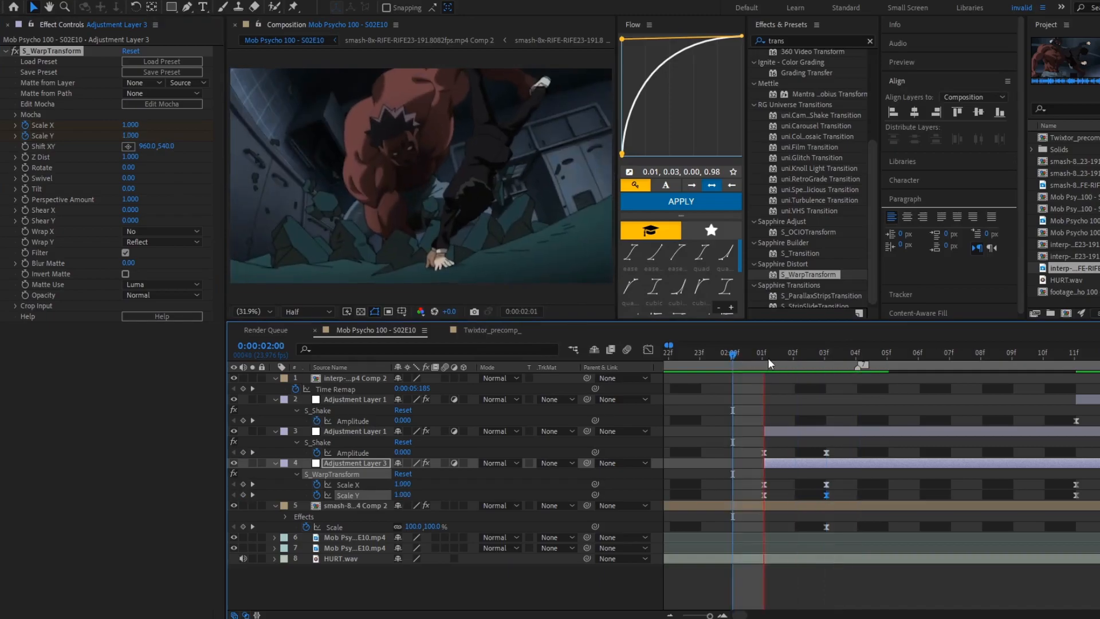
pyautogui.click(769, 360)
# Try lowering the warp's starting Scale Y keyframe at 0:00:02:01 to 0.870 and check its curve.
pyautogui.click(760, 487)
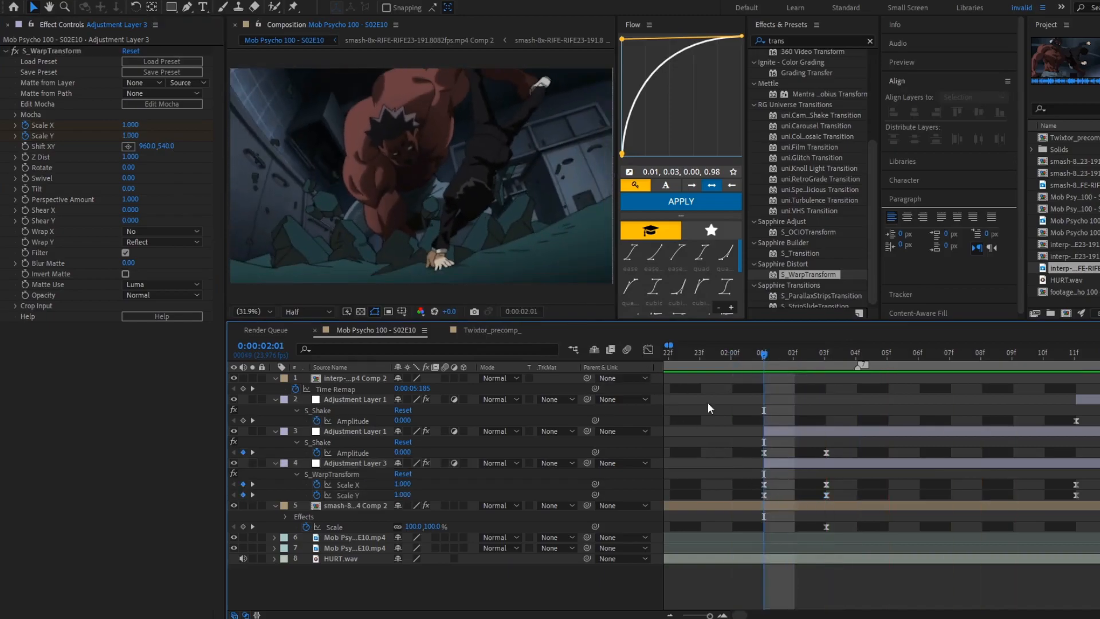
pyautogui.click(763, 485)
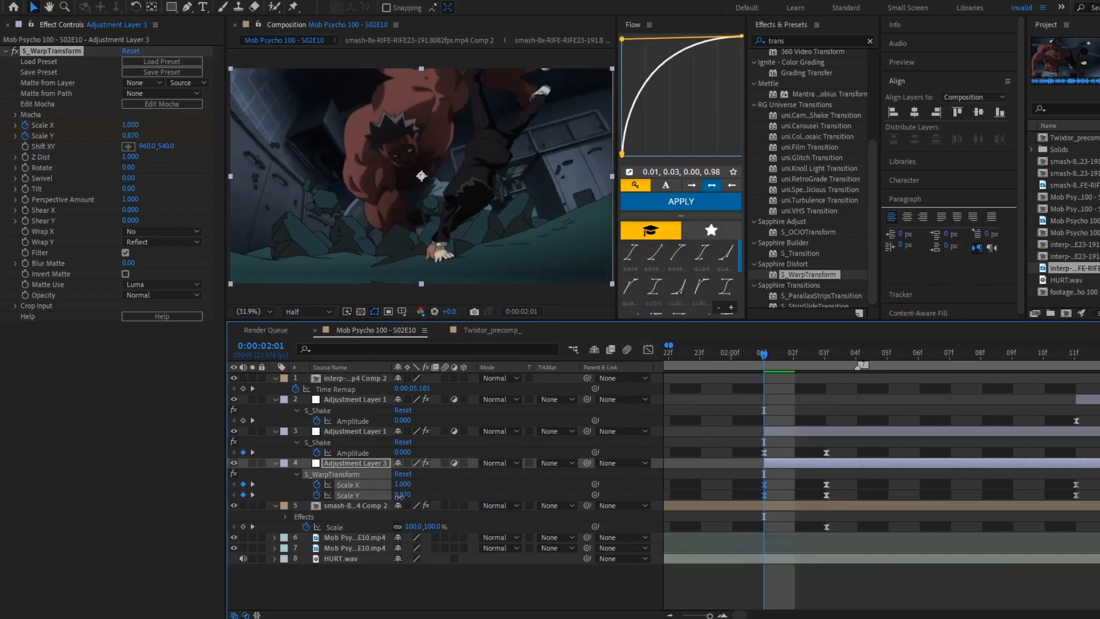
pyautogui.click(648, 349)
pyautogui.click(643, 350)
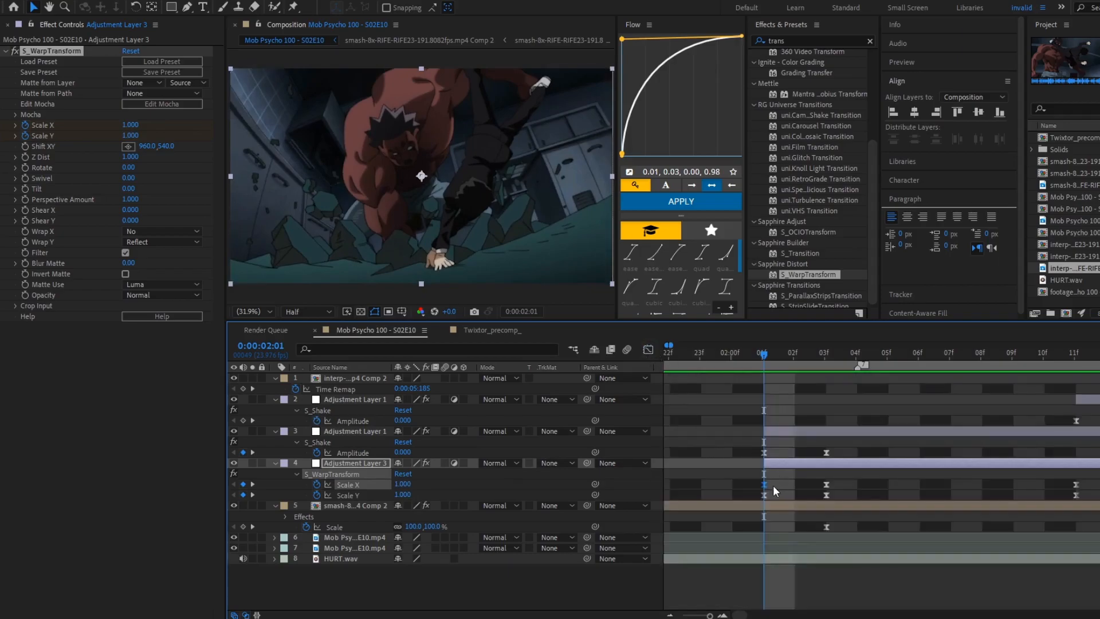
# Raise the outgoing handle of Scale Y's 0:00:02:03 keyframe slightly above the 1.00 line and scrub to 0:00:02:04.
pyautogui.click(763, 494)
pyautogui.click(648, 349)
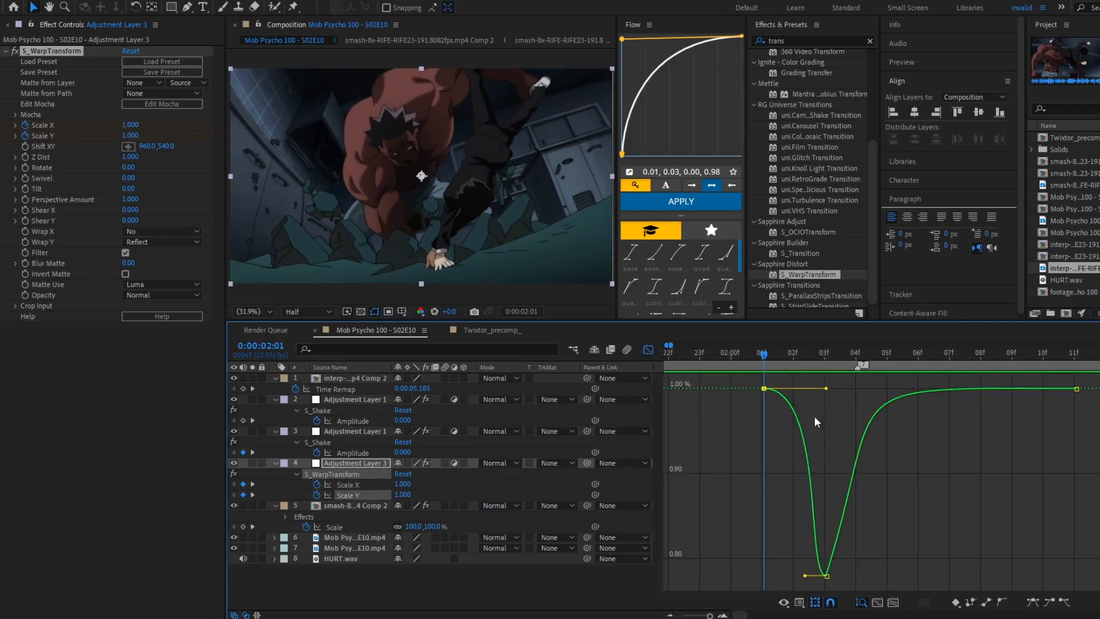
pyautogui.click(847, 569)
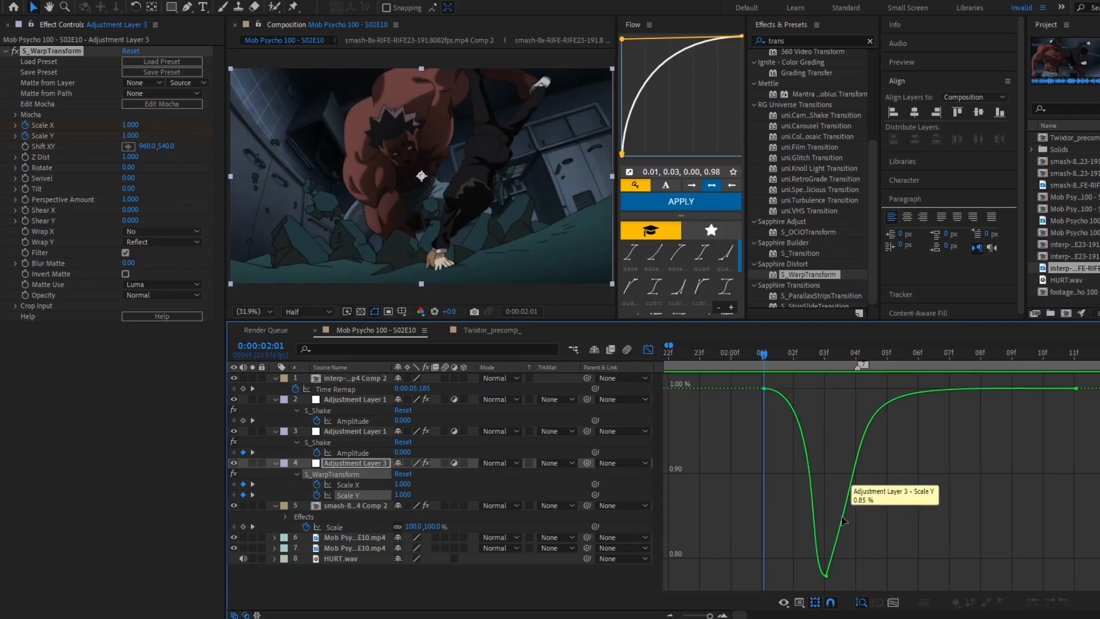
pyautogui.moveTo(770, 353); pyautogui.dragTo(828, 366)
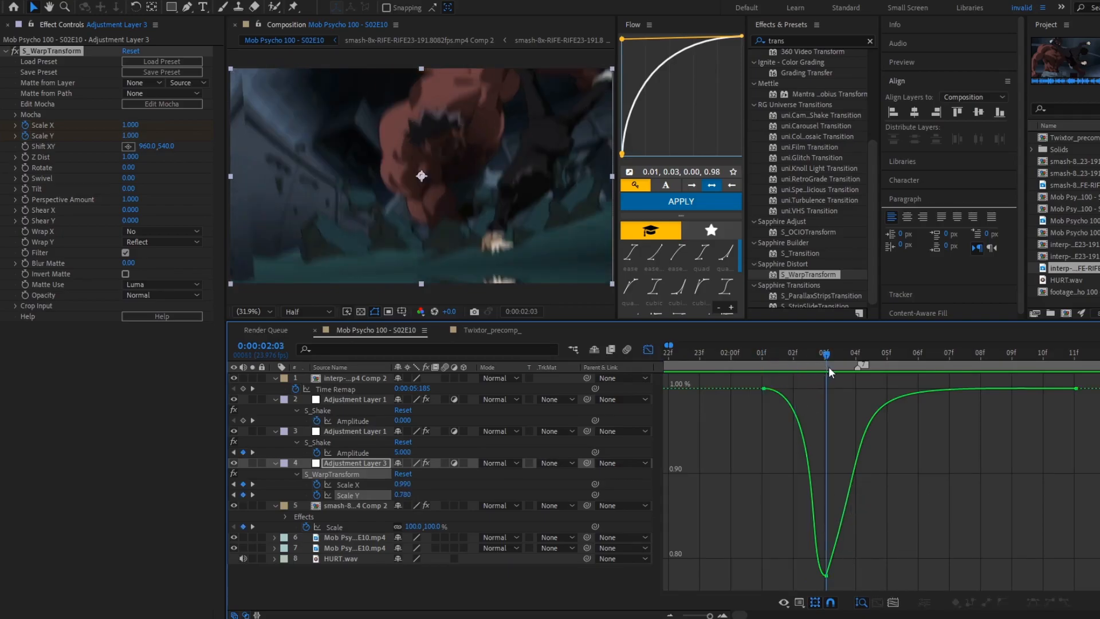
pyautogui.click(861, 480)
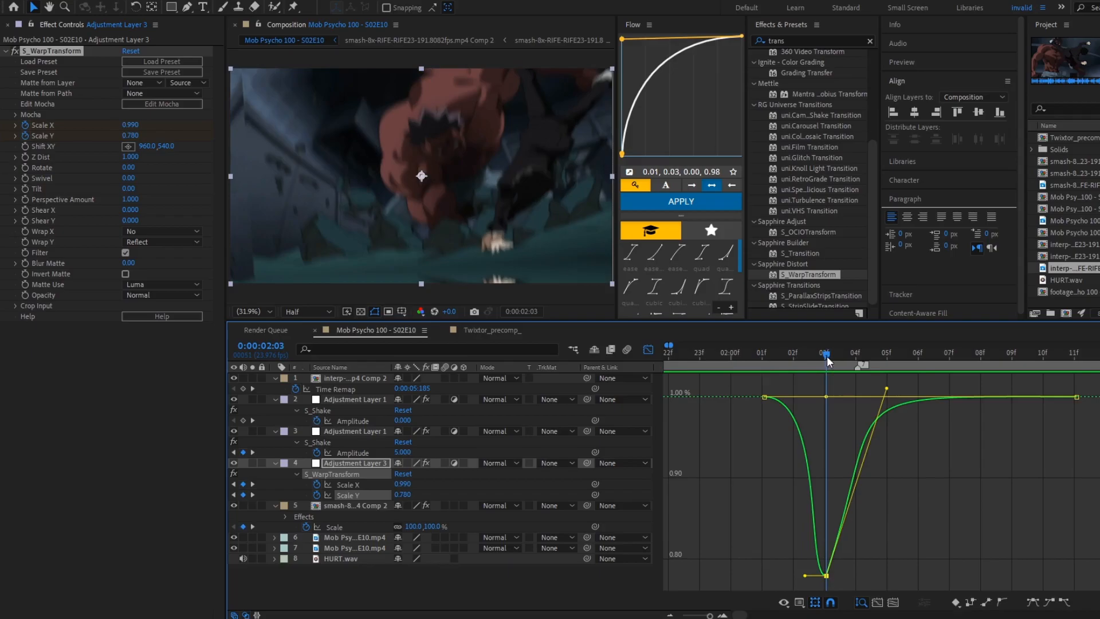
pyautogui.moveTo(827, 356); pyautogui.dragTo(856, 359)
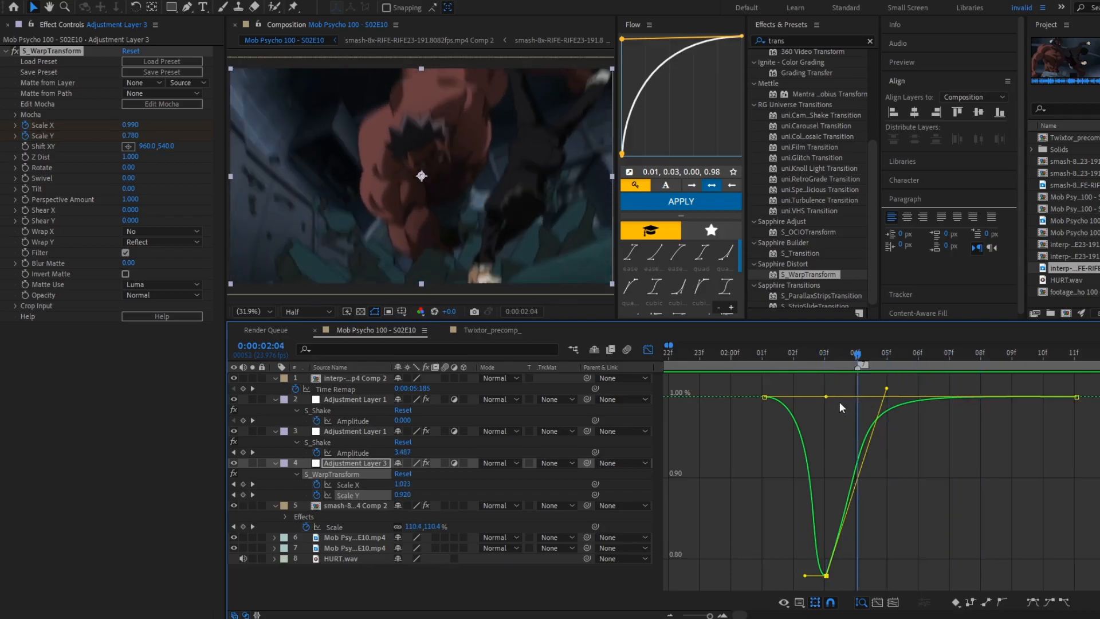
# Preview the warp stretch from 0:00:02:01 and return the timeline to the layer bar view.
pyautogui.moveTo(840, 403); pyautogui.dragTo(833, 392)
pyautogui.press('space')
pyautogui.press('space')
pyautogui.click(769, 355)
pyautogui.press('space')
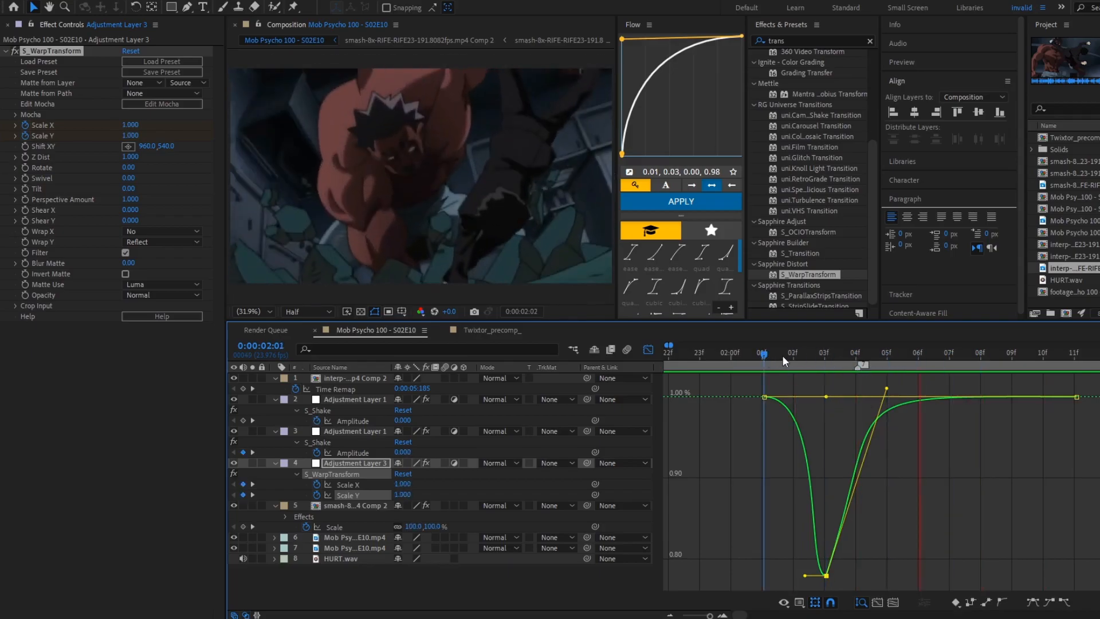
pyautogui.click(648, 349)
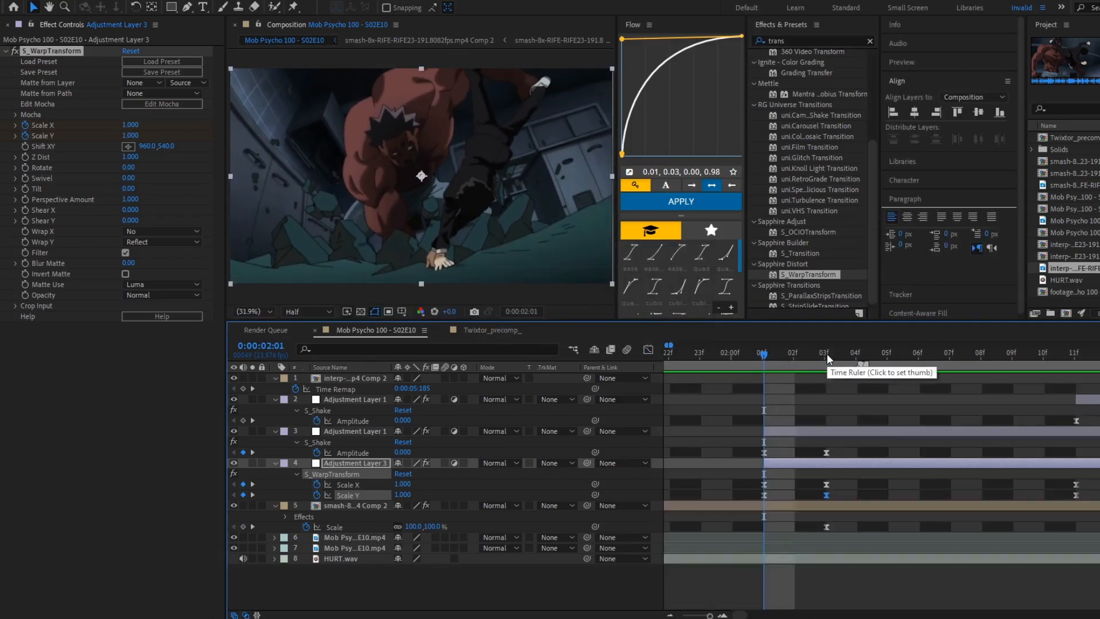
# Duplicate the S_WarpTransform adjustment layer, start the copy at 0:00:02:11, and preview the result.
pyautogui.moveTo(827, 355); pyautogui.dragTo(982, 361)
pyautogui.click(762, 463)
pyautogui.hotkey('ctrl', 'd')
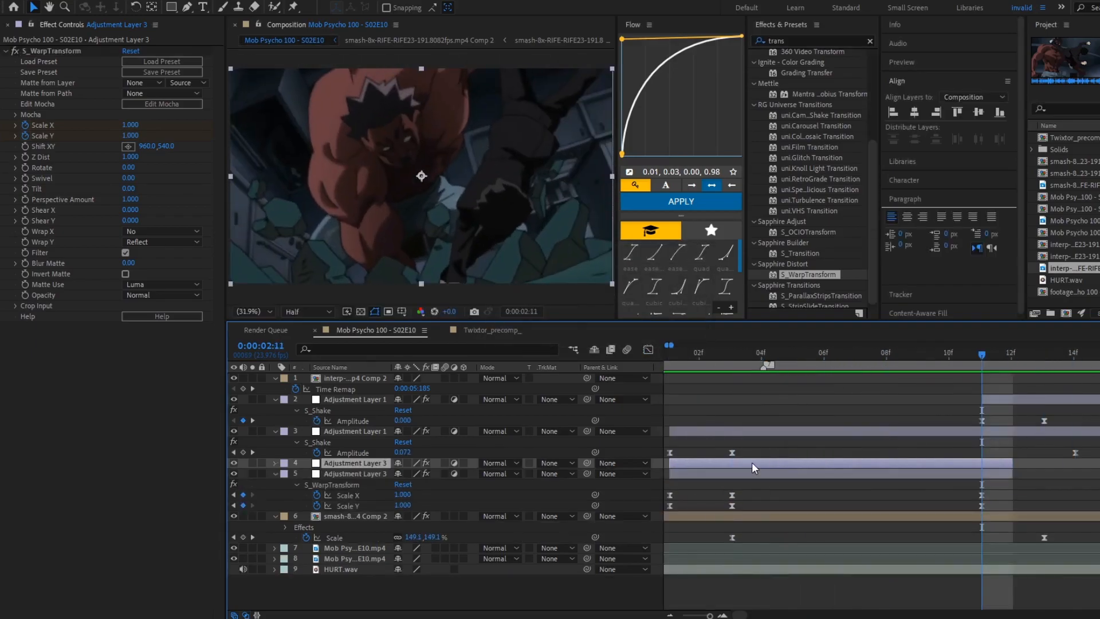
pyautogui.moveTo(751, 462); pyautogui.dragTo(1068, 458)
pyautogui.press('space')
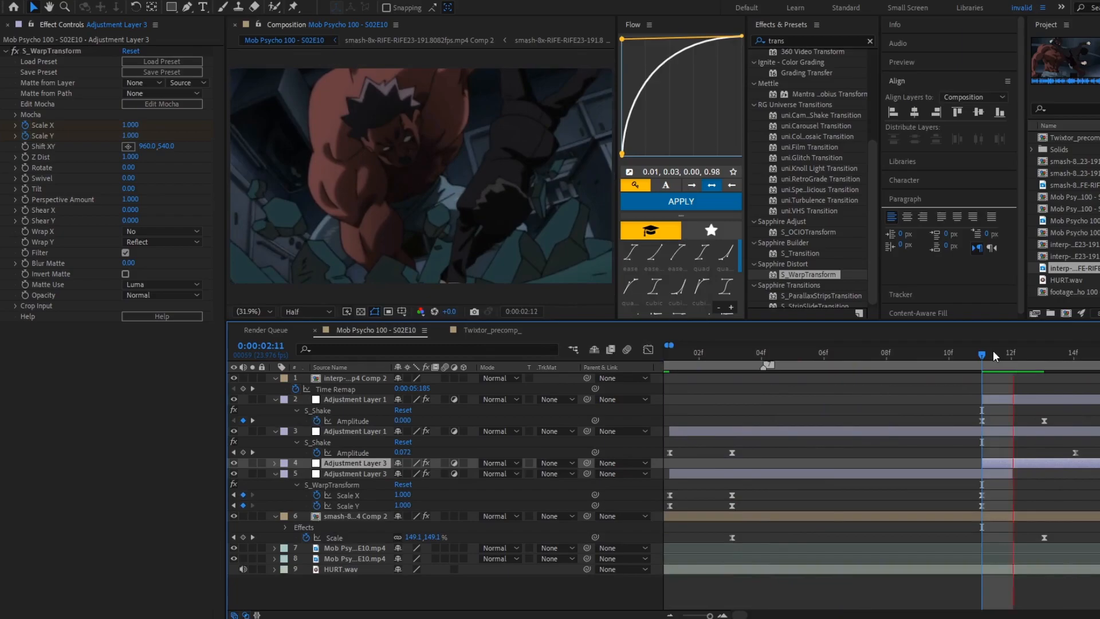
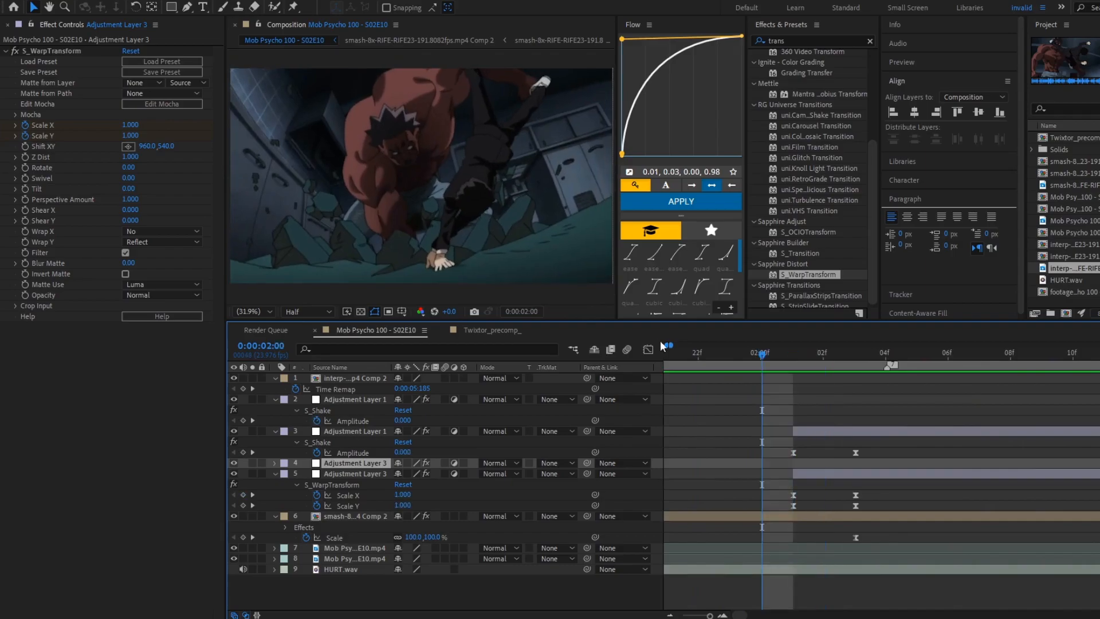
pyautogui.moveTo(676, 351); pyautogui.dragTo(683, 355)
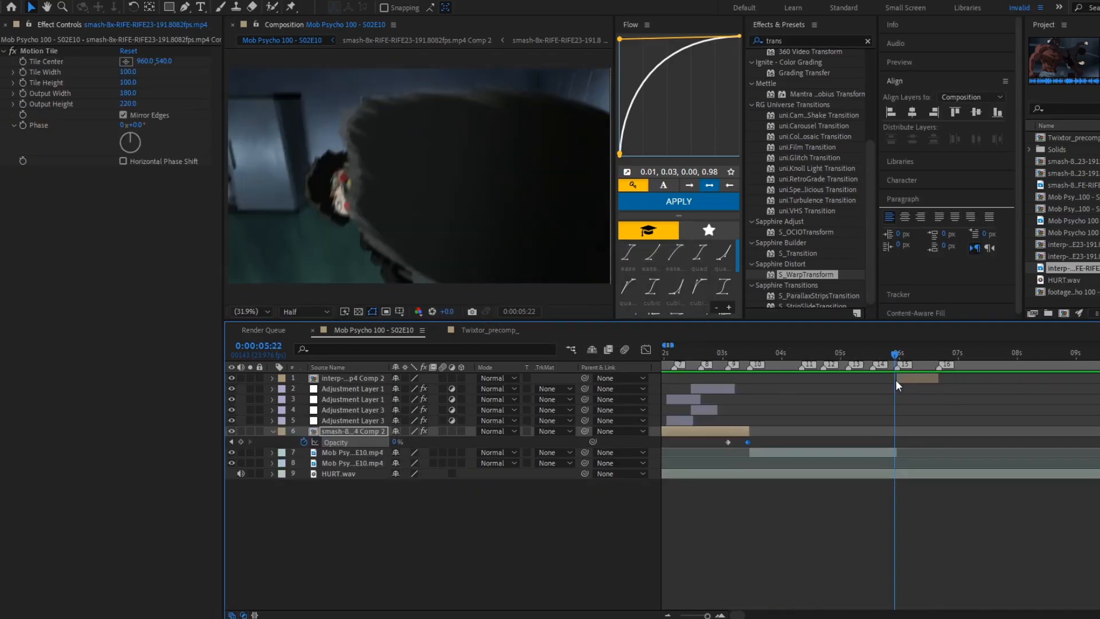
# Add an adjustment layer above the last interp clip and trim it to that clip's span, from 0:00:05:23 to 0:00:06:15.
pyautogui.press('pagedown')
pyautogui.click(899, 378)
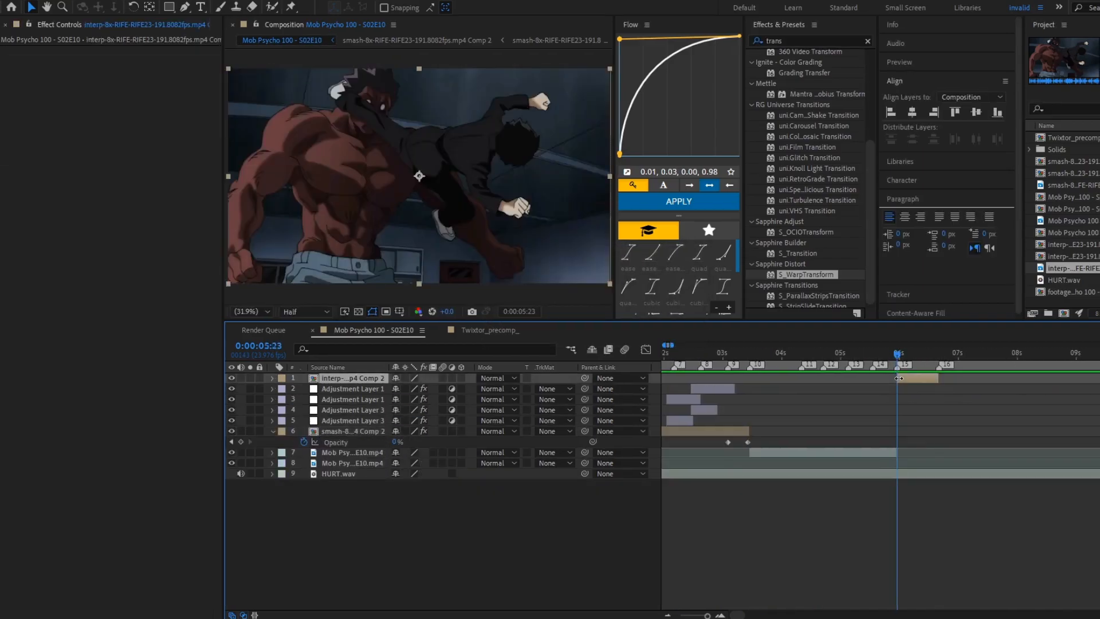
pyautogui.hotkey('ctrl', 'alt', 'y')
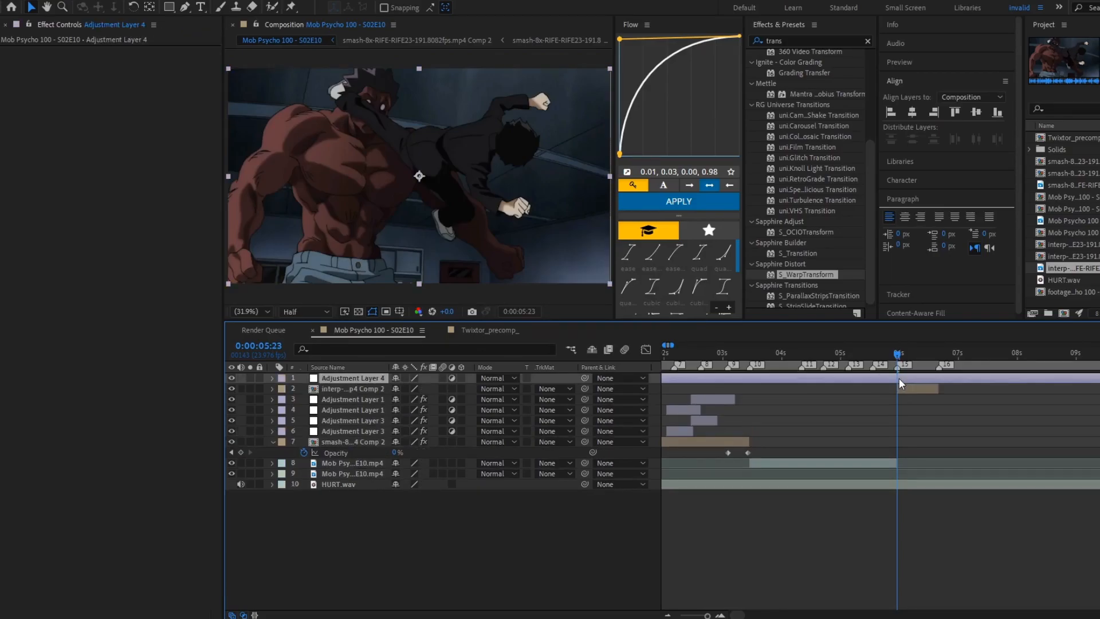
pyautogui.hotkey('alt', '[')
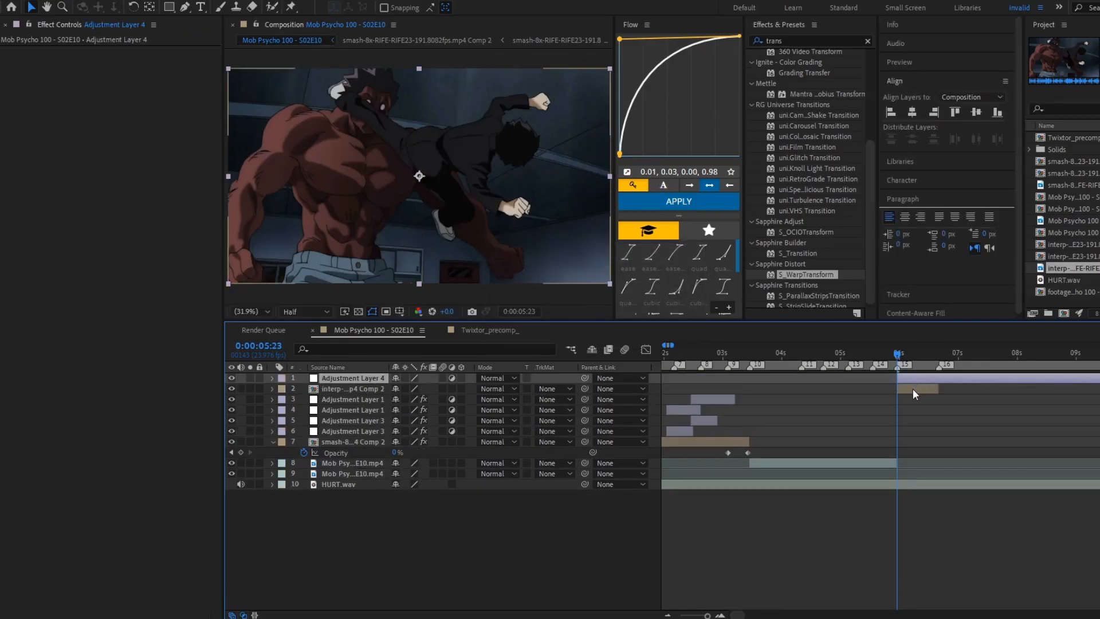
pyautogui.click(913, 389)
pyautogui.press('o')
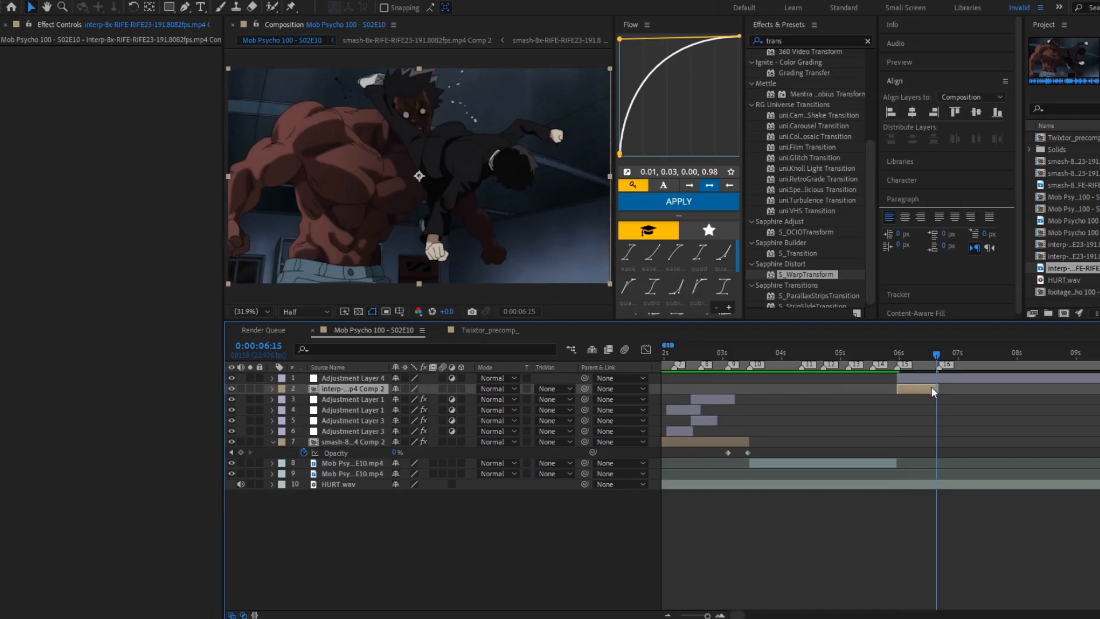
pyautogui.click(931, 381)
pyautogui.hotkey('alt', ']')
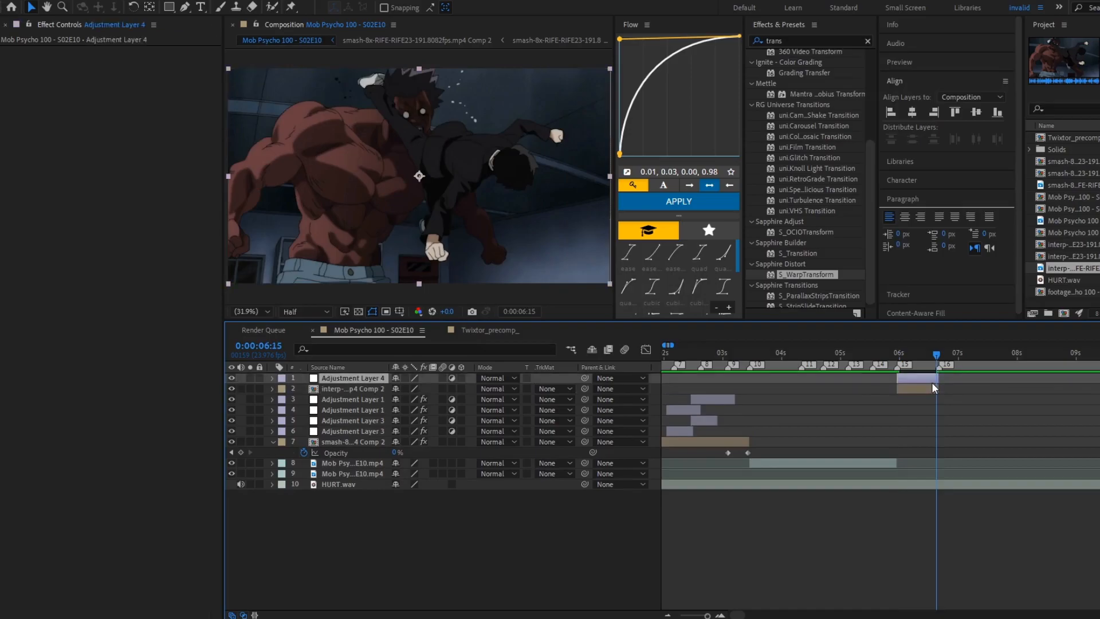
# Find S_Shake in the effects and apply it to the new adjustment layer at 0:00:05:23.
pyautogui.press('i')
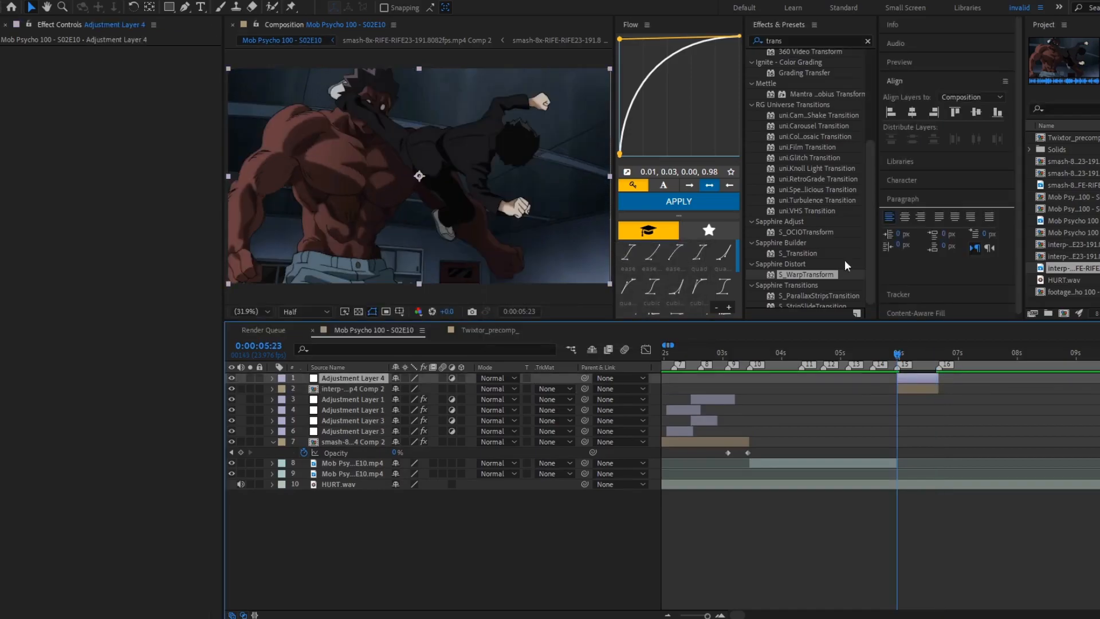
pyautogui.click(793, 38)
pyautogui.write('shake')
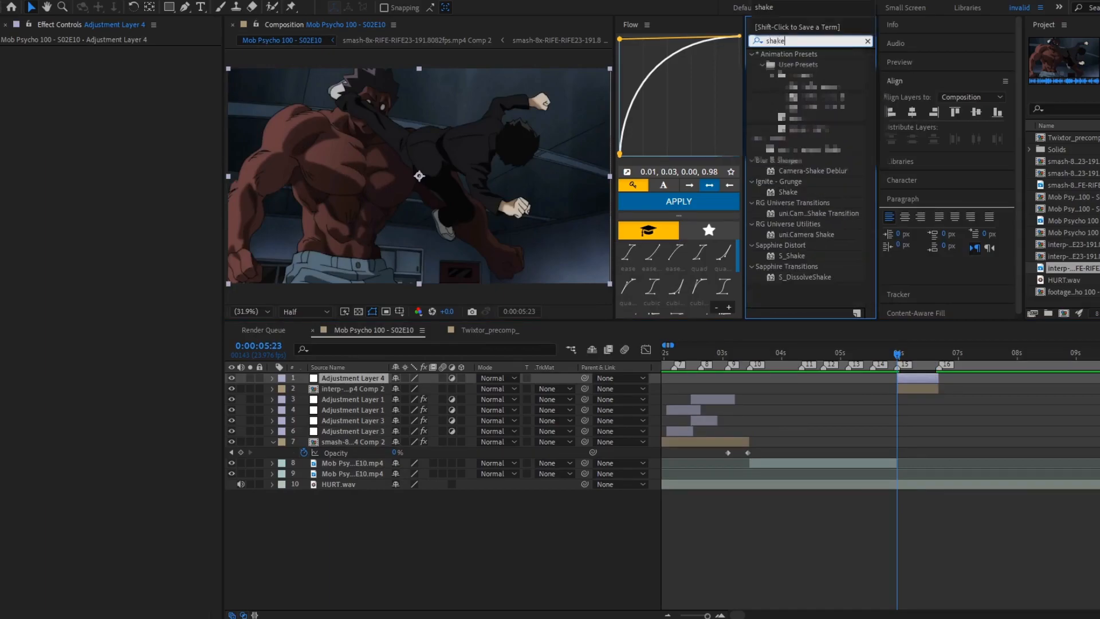
pyautogui.doubleClick(792, 257)
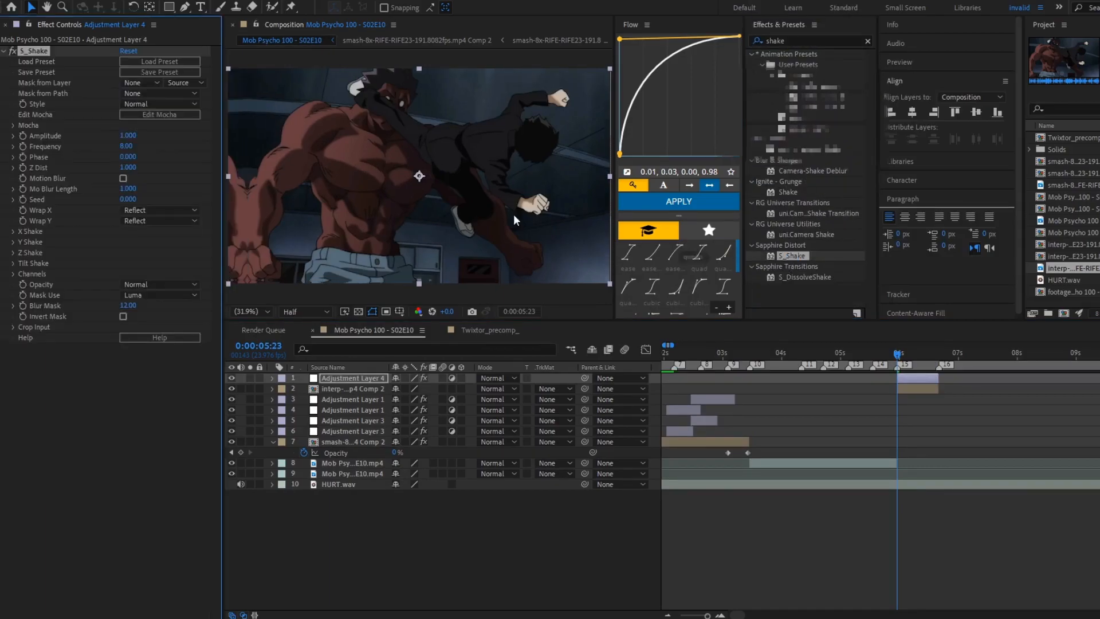
# Keyframe the shake's Amplitude at 5, set Frequency to 4, and enable Motion Blur with Mo Blur Length 0.130.
pyautogui.click(133, 137)
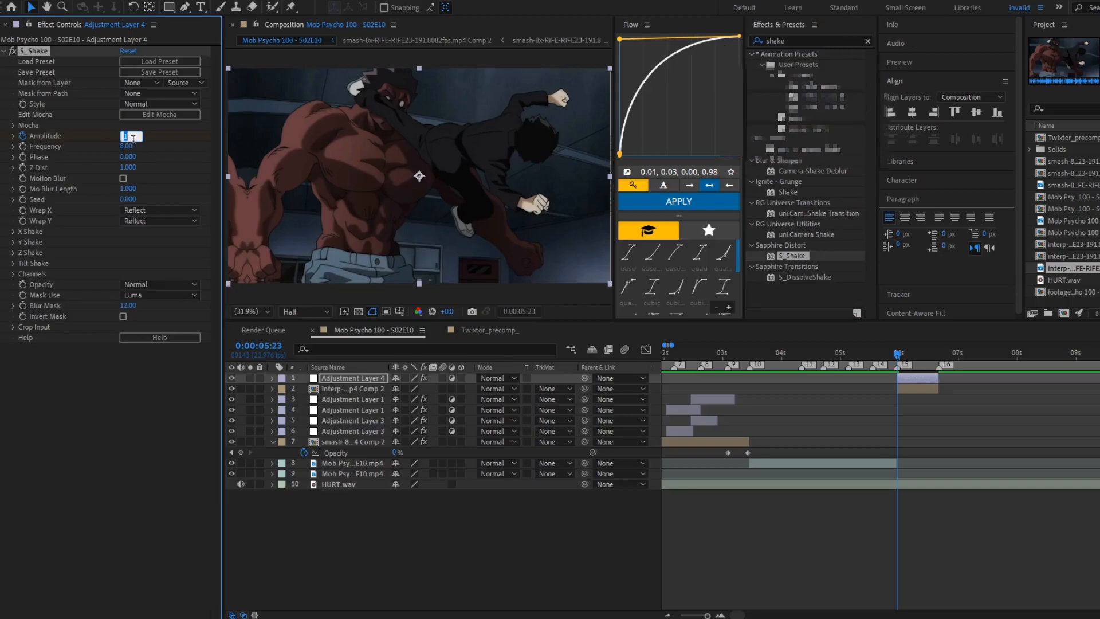
pyautogui.write('5')
pyautogui.click(112, 151)
pyautogui.click(126, 147)
pyautogui.write('4')
pyautogui.click(174, 159)
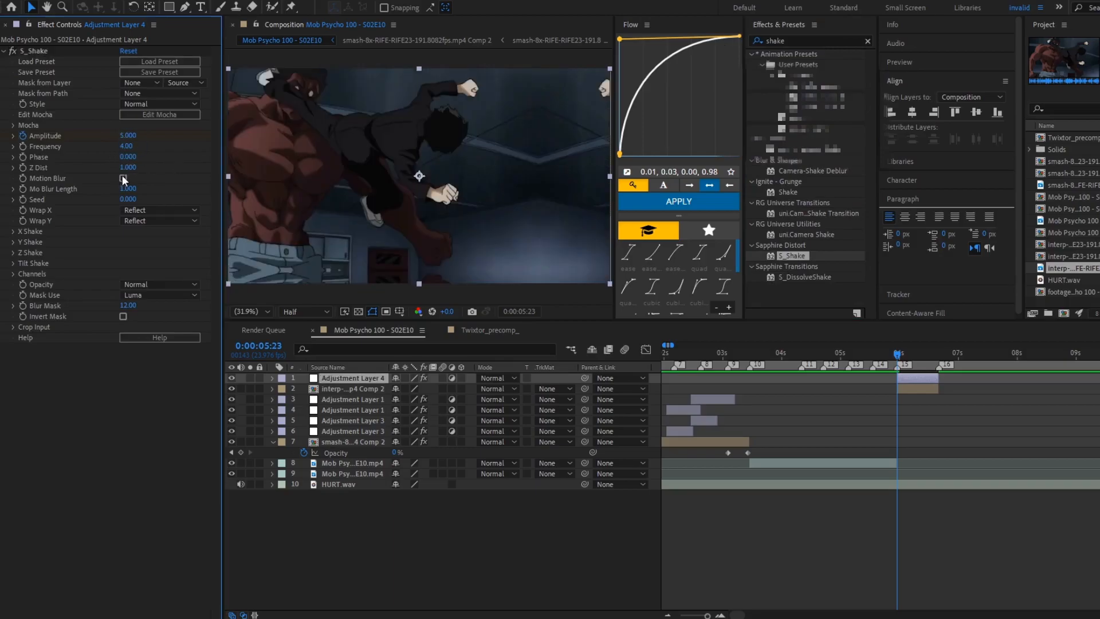
pyautogui.click(123, 179)
pyautogui.moveTo(131, 191); pyautogui.dragTo(95, 209)
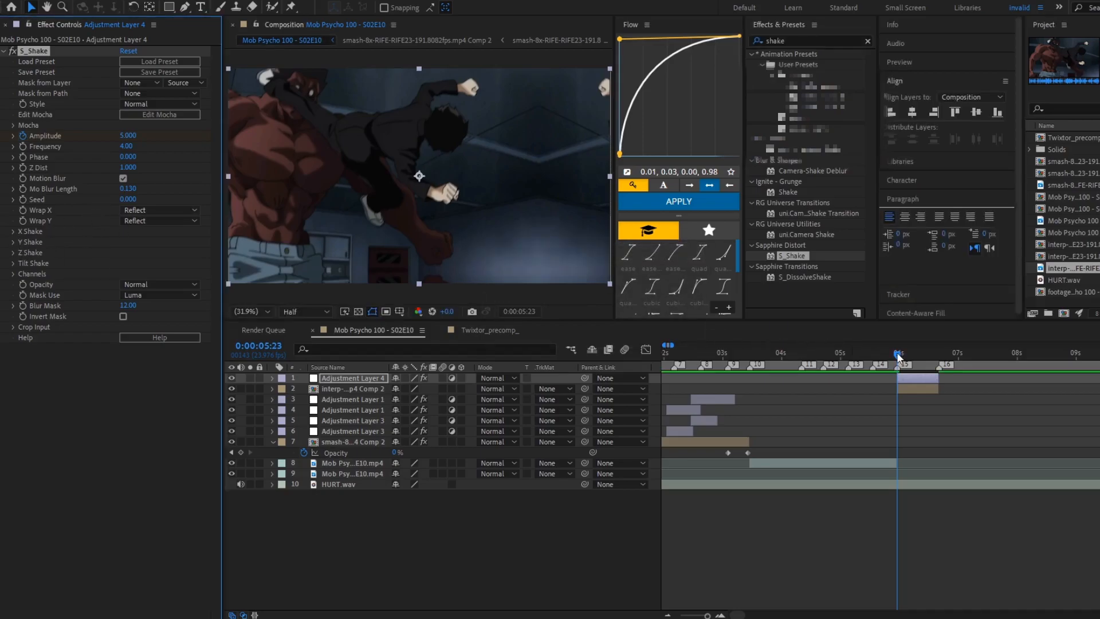
# Hide the new shake layer and preview the clip's own movement from 0:00:05:23.
pyautogui.click(232, 378)
pyautogui.press('space')
pyautogui.press('space')
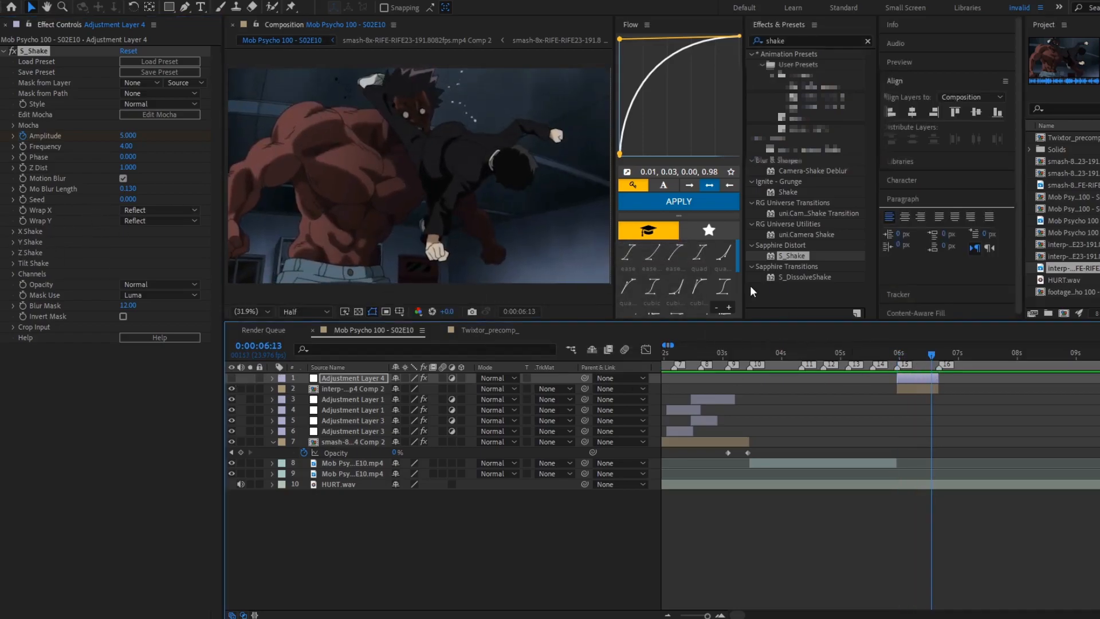
pyautogui.press('space')
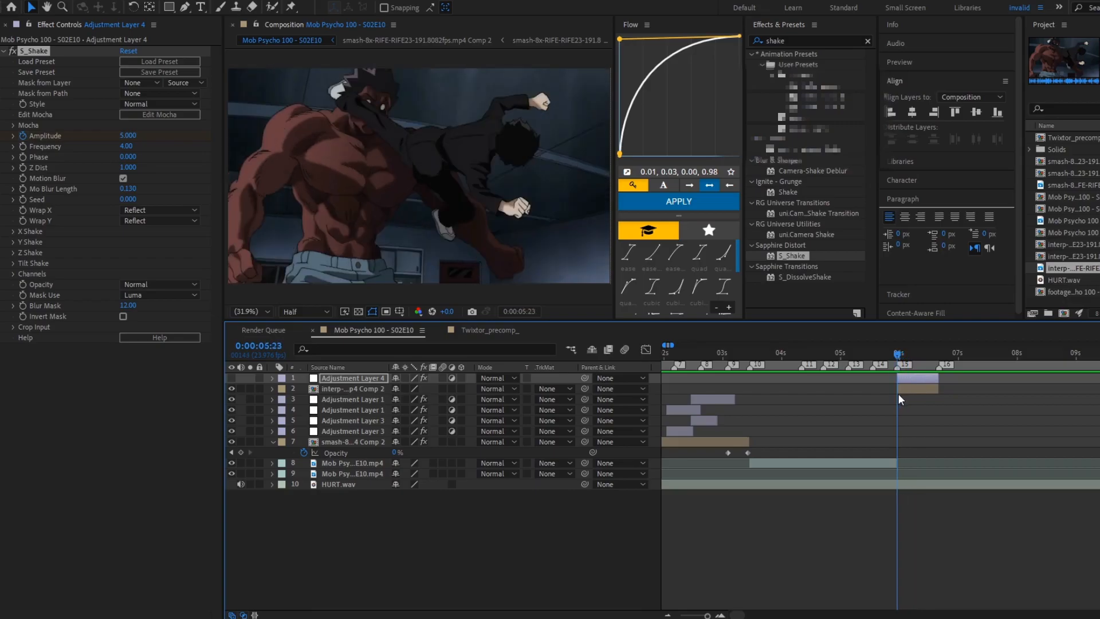
# Review the shake's per-axis settings, set Tilt Rand Amp to 3, and make the adjustment layer visible again.
pyautogui.click(12, 231)
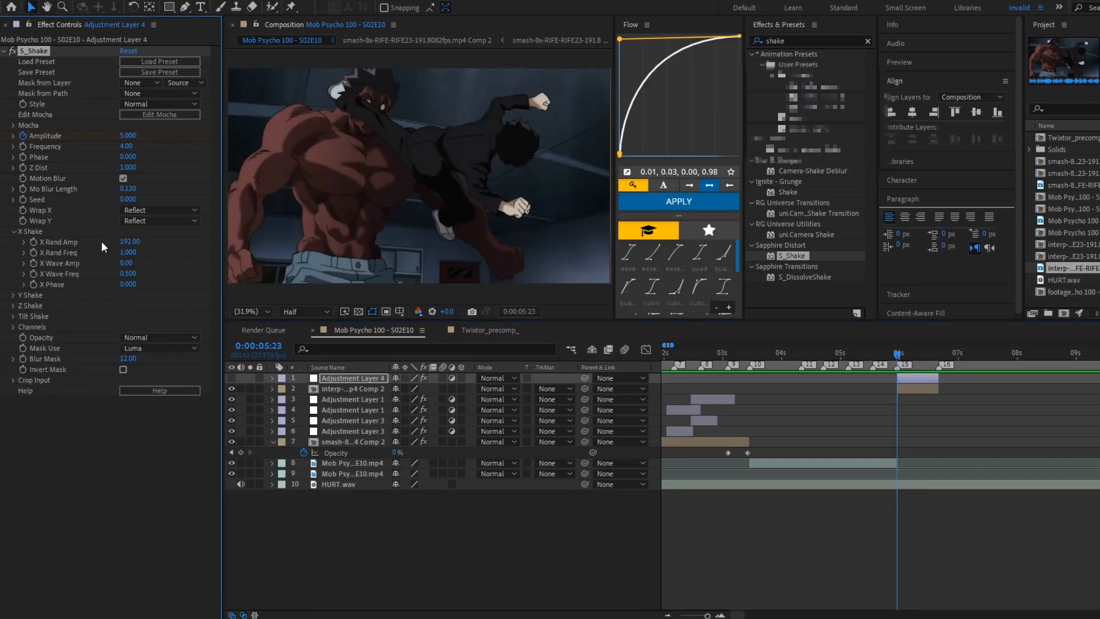
pyautogui.click(13, 231)
pyautogui.click(13, 242)
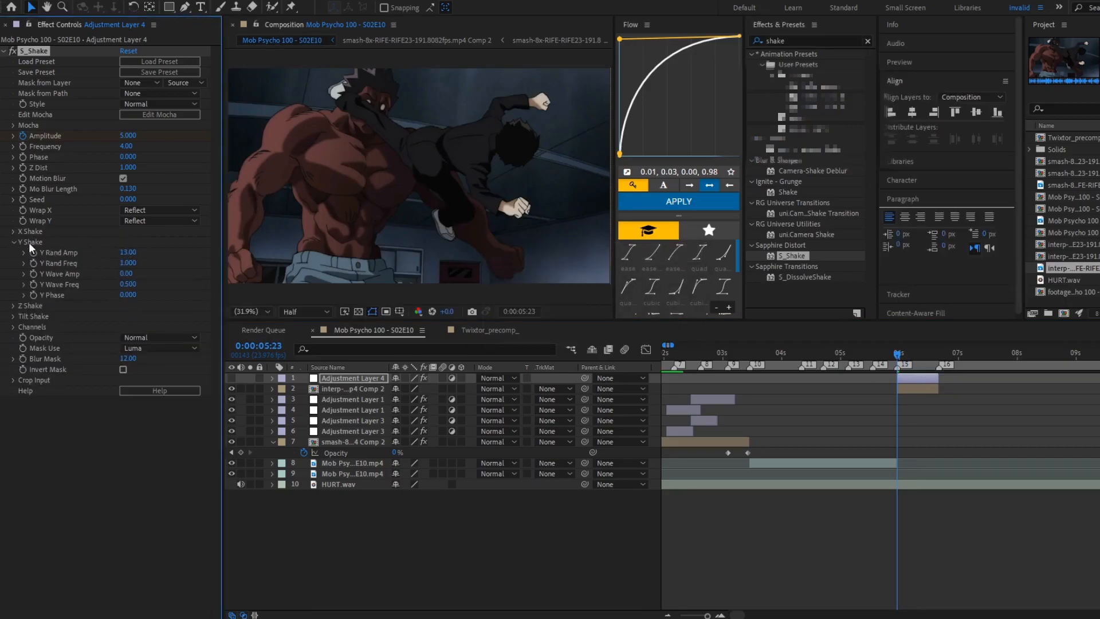
pyautogui.click(14, 243)
pyautogui.click(13, 263)
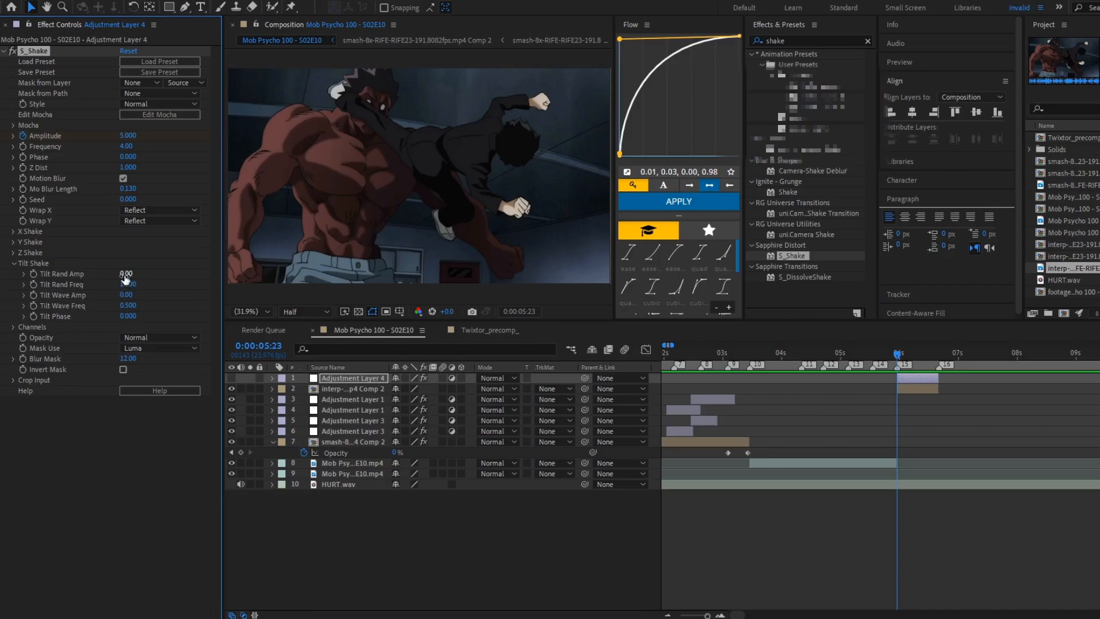
pyautogui.write('3')
pyautogui.press('Return')
pyautogui.click(13, 264)
pyautogui.click(13, 253)
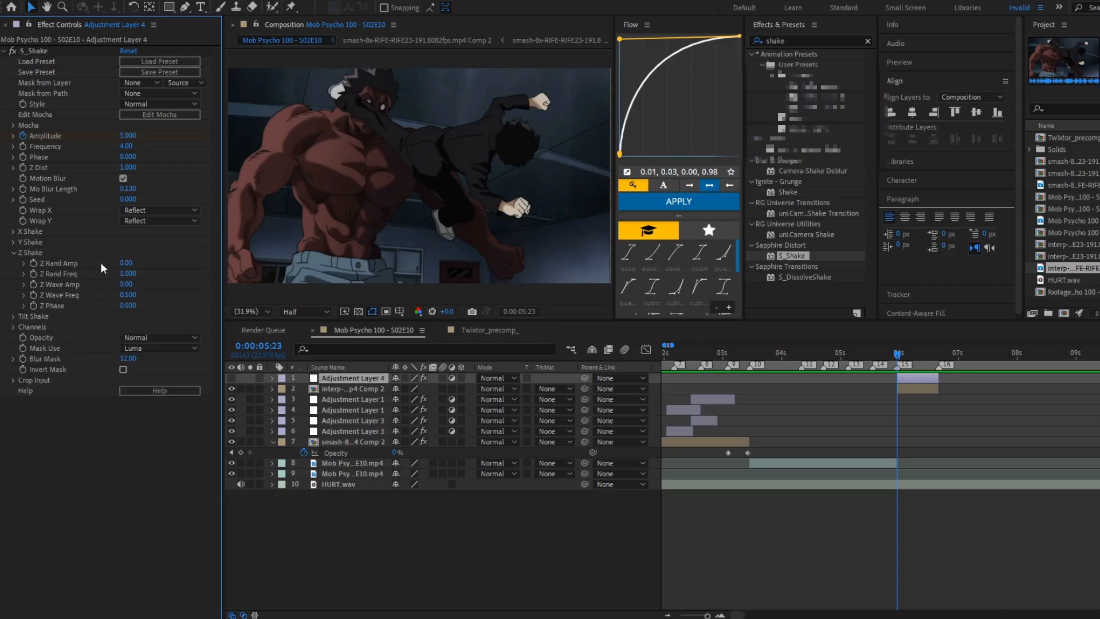
pyautogui.click(12, 253)
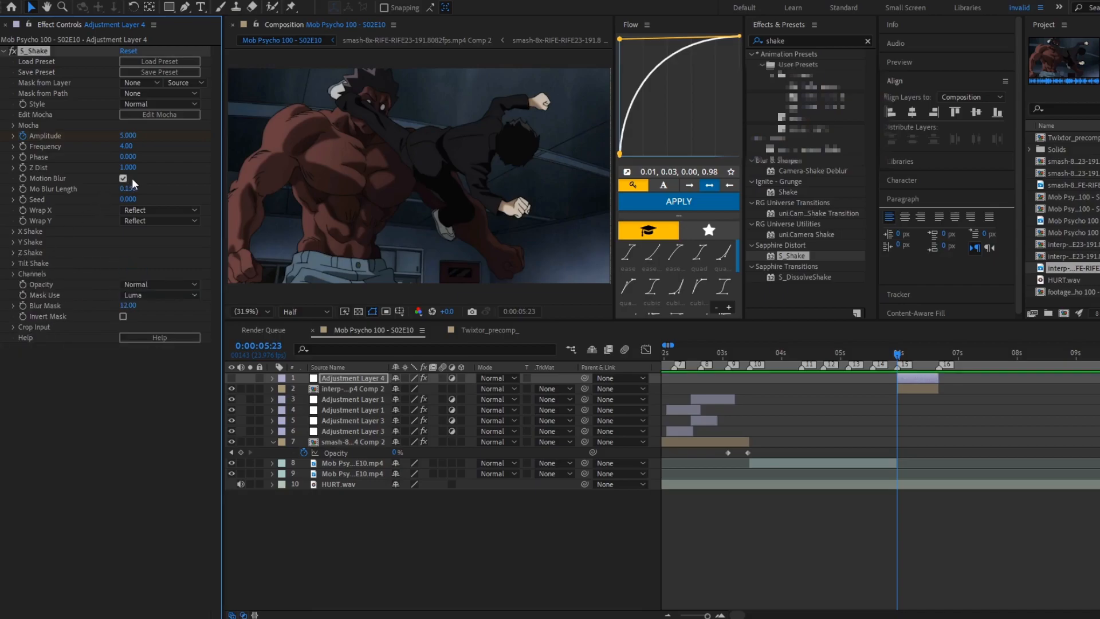
pyautogui.click(231, 378)
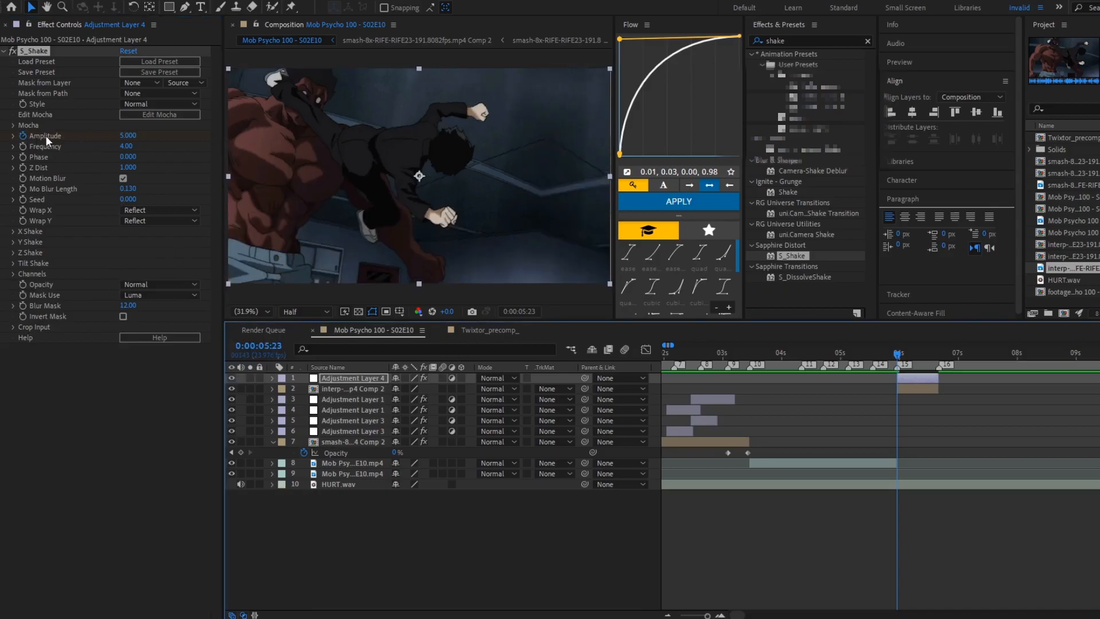
# Keyframe the shake's Amplitude at 0 at 0:00:06:15 and ease both Amplitude keyframes.
pyautogui.click(128, 136)
pyautogui.press('Return')
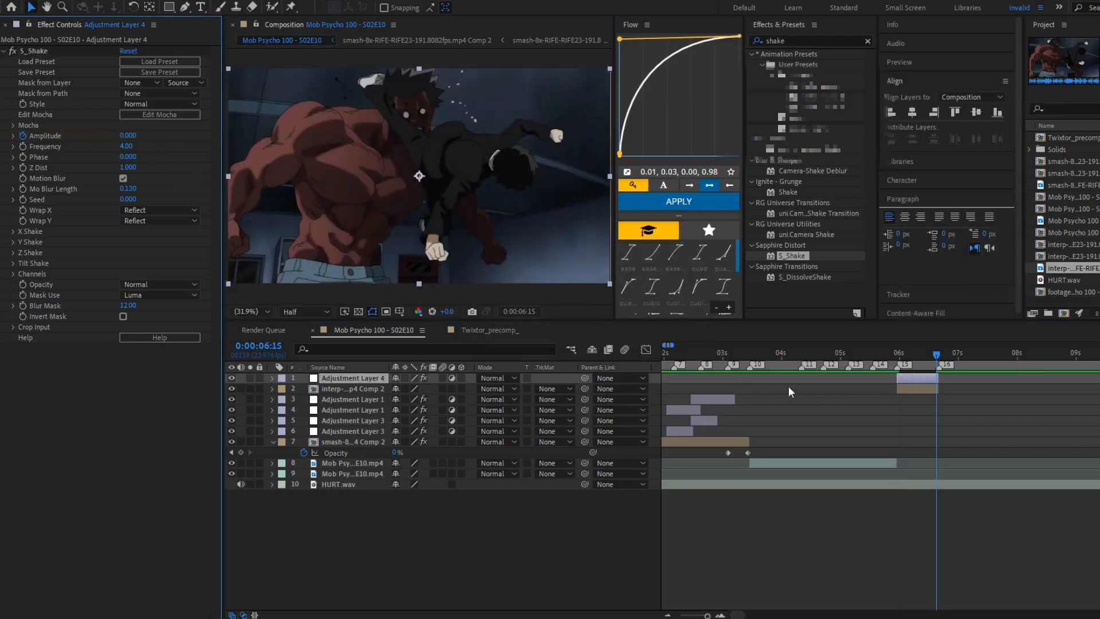
pyautogui.press('u')
pyautogui.moveTo(886, 402); pyautogui.dragTo(864, 400)
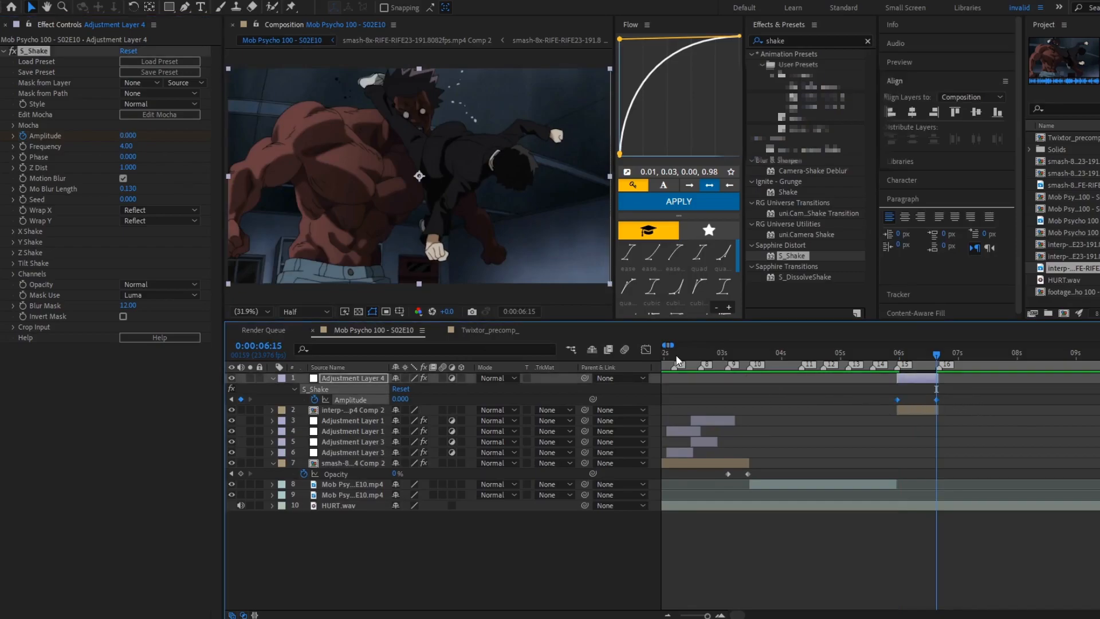
# Reshape the Amplitude curve into a steep drop from 0:00:05:23 with a long flat tail, and preview it.
pyautogui.click(646, 349)
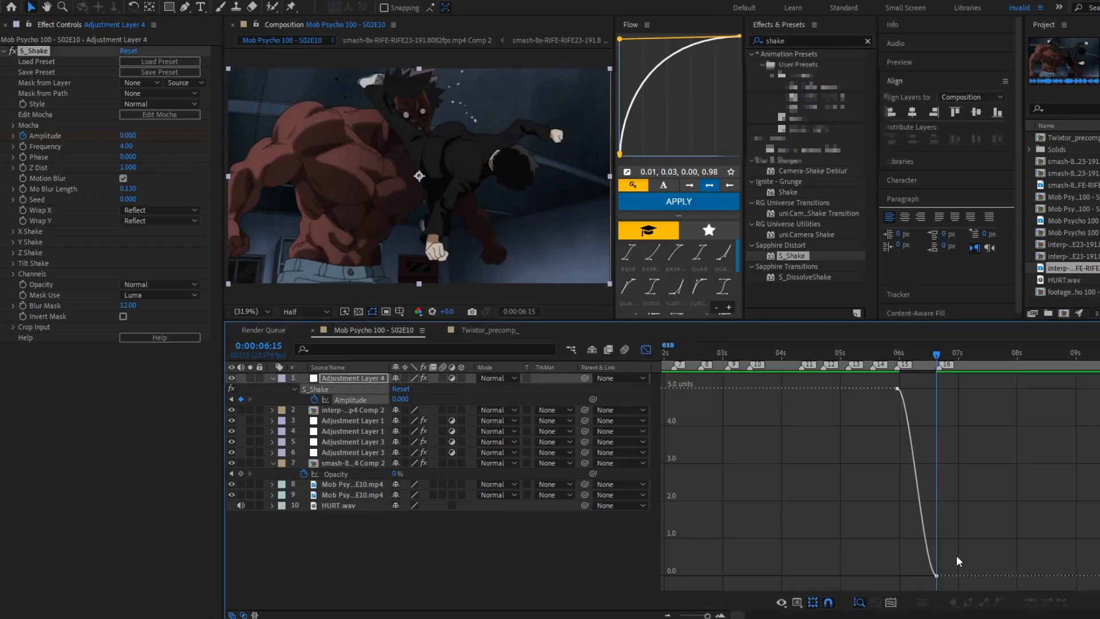
pyautogui.click(935, 578)
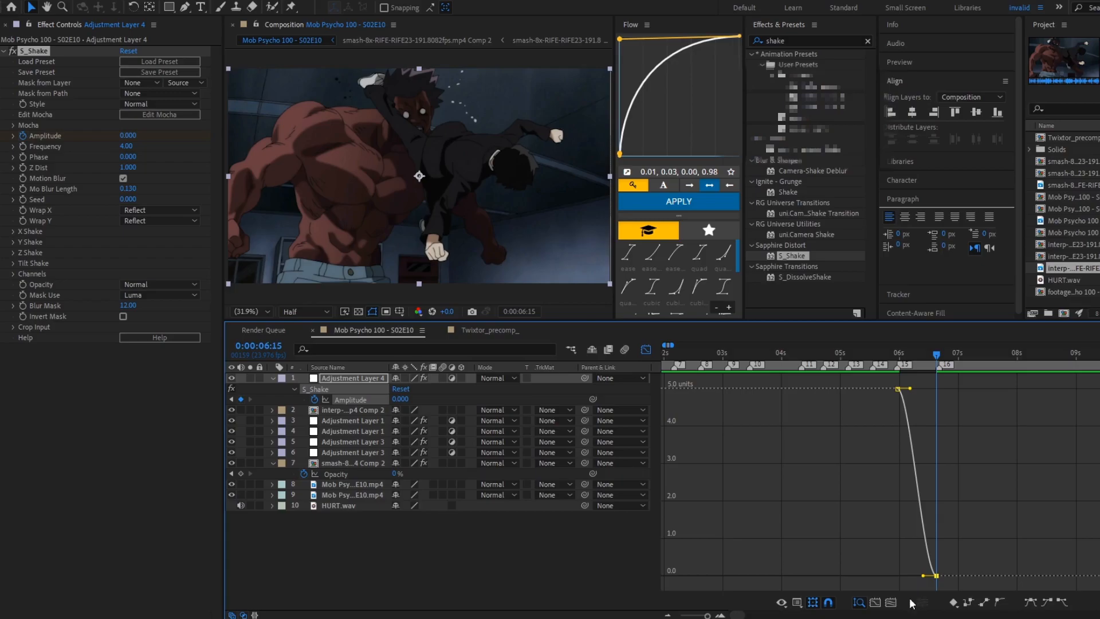
pyautogui.scroll(5, 906, 596)
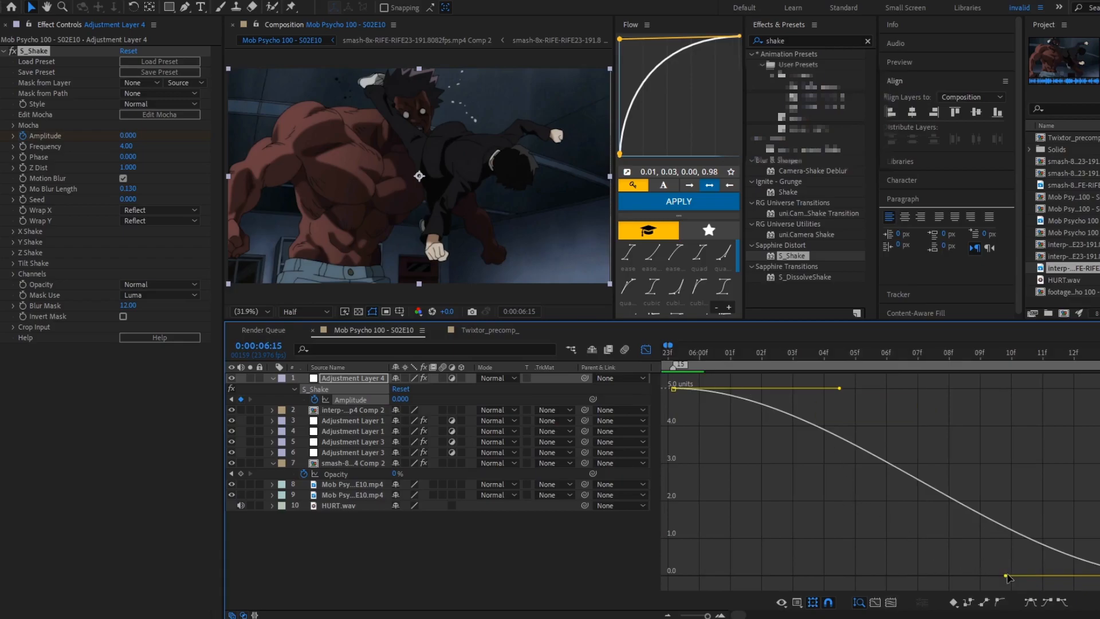
pyautogui.moveTo(1007, 576); pyautogui.dragTo(665, 570)
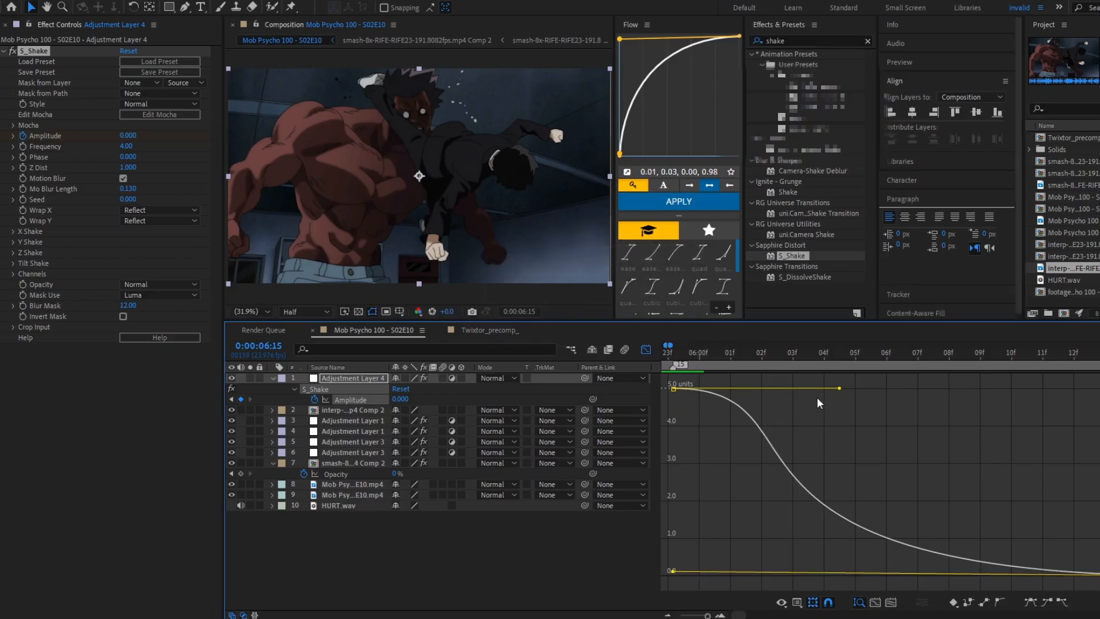
pyautogui.moveTo(840, 390); pyautogui.dragTo(862, 570)
pyautogui.click(672, 350)
pyautogui.press('space')
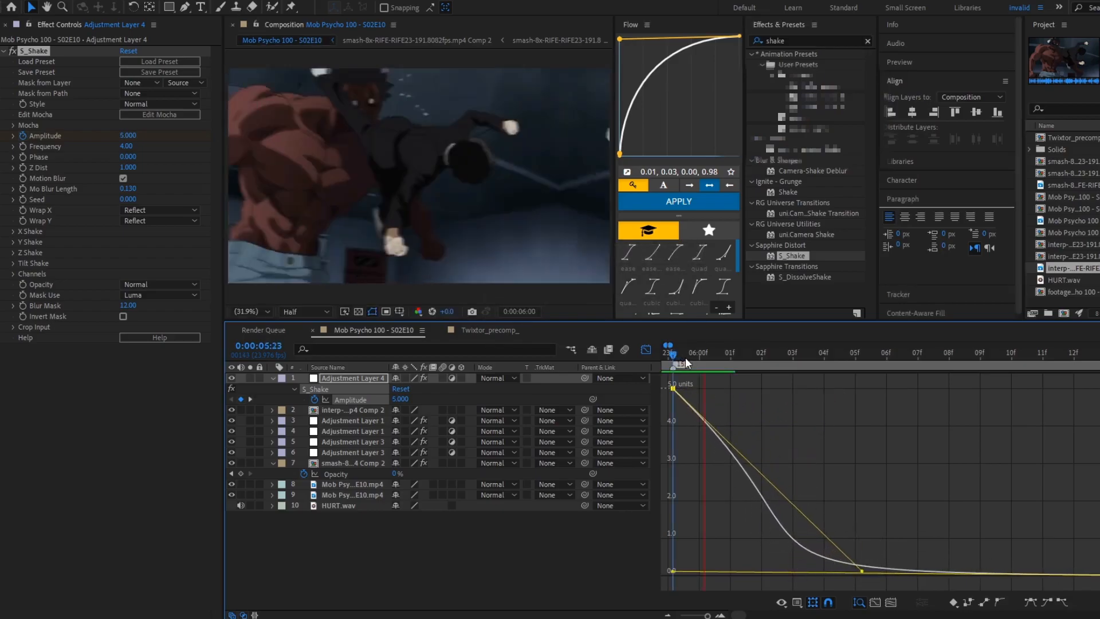
pyautogui.press('space')
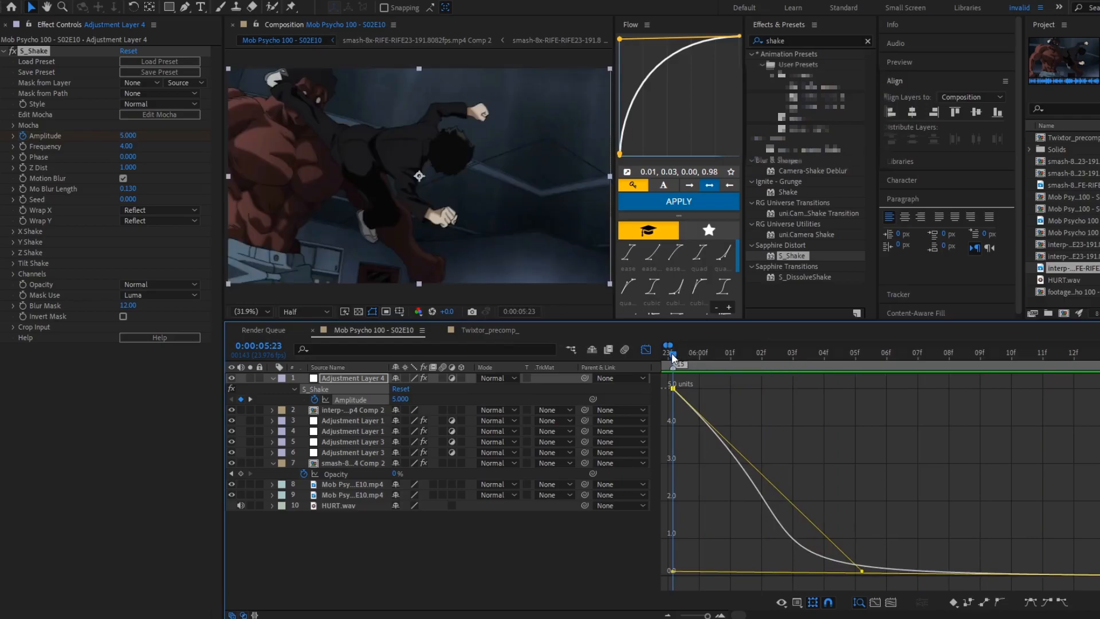
# Return to the layer bars and preview the cut into the last clip from 0:00:05:14 and 0:00:05:17.
pyautogui.click(646, 350)
pyautogui.scroll(-4, 665, 355)
pyautogui.moveTo(671, 353); pyautogui.dragTo(705, 373)
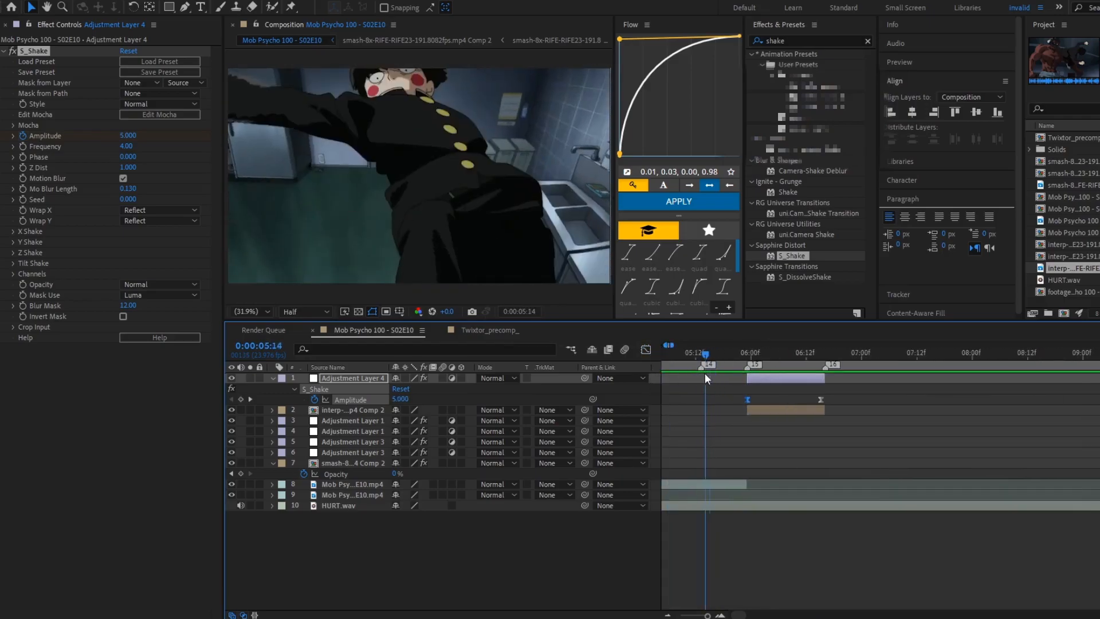
pyautogui.press('space')
pyautogui.click(720, 355)
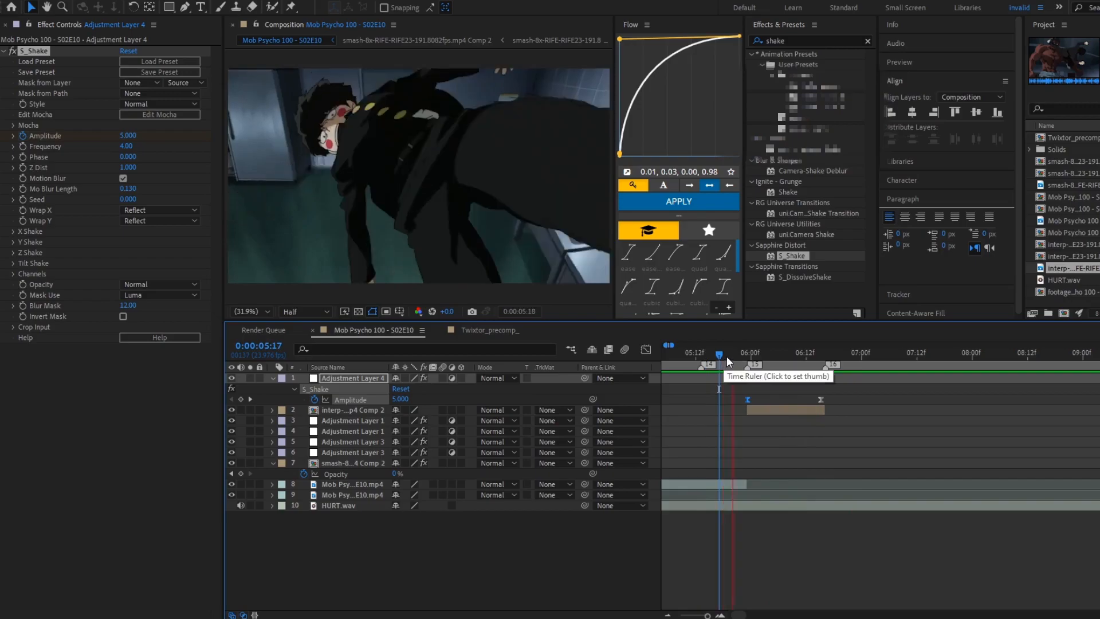
# Set the shake's Z Rand Amp to 100 and Z Phase to 1.2, previewing the cut into the last clip.
pyautogui.press('space')
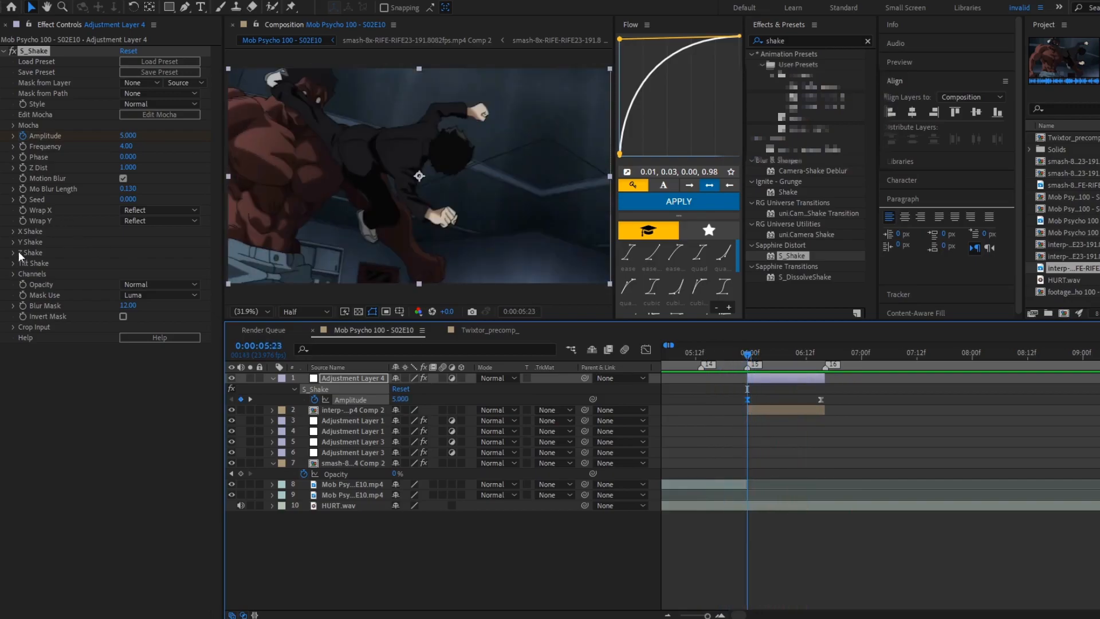
pyautogui.click(12, 254)
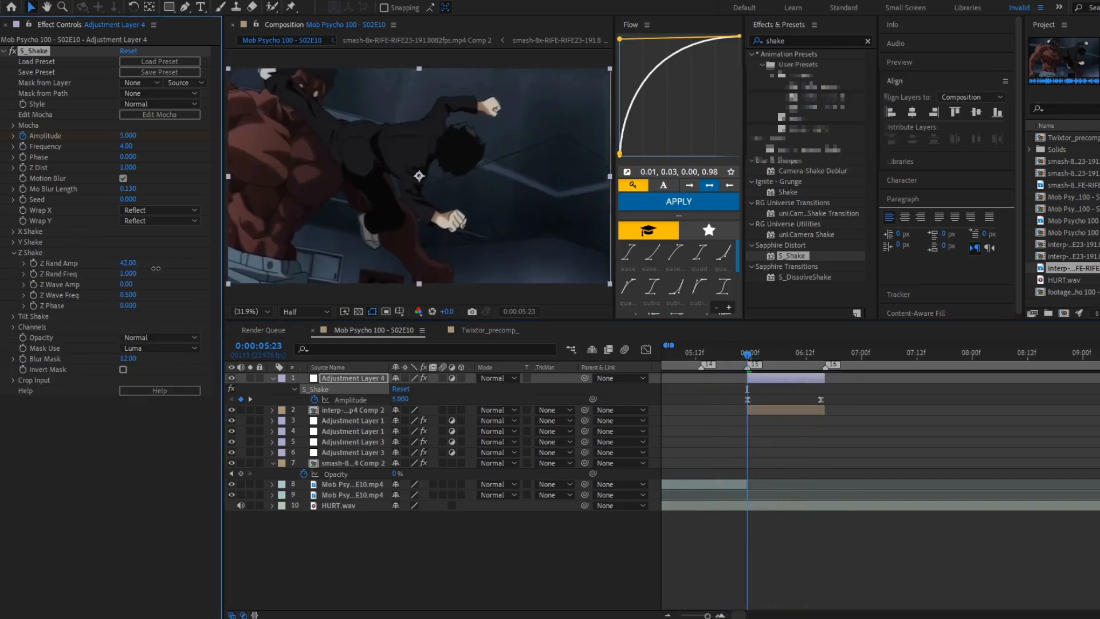
pyautogui.moveTo(176, 270); pyautogui.dragTo(176, 271)
pyautogui.press('space')
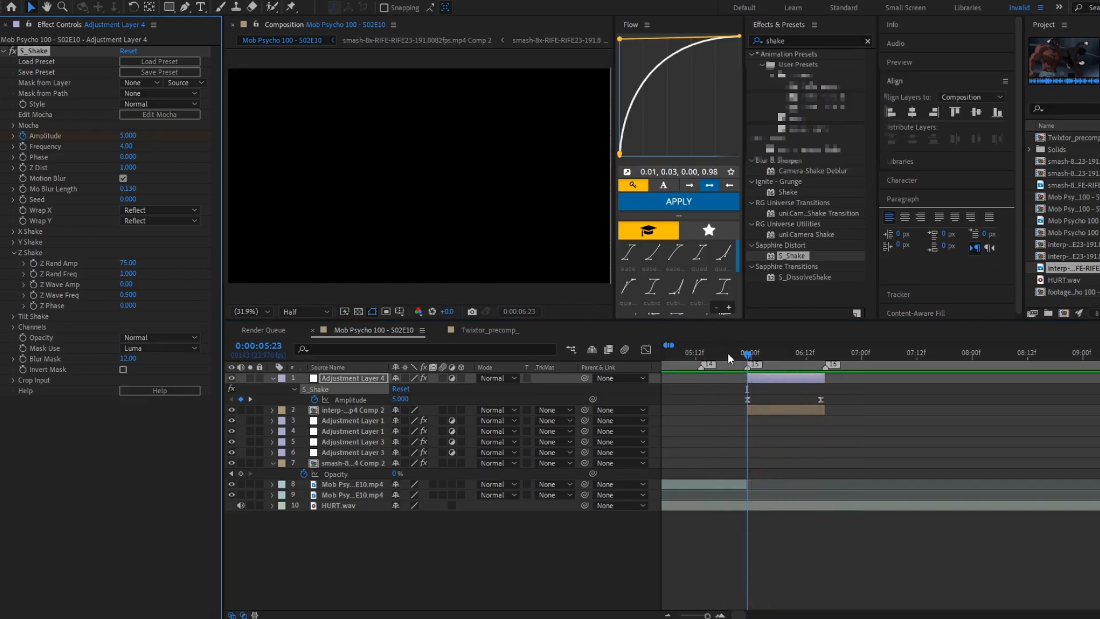
pyautogui.click(728, 354)
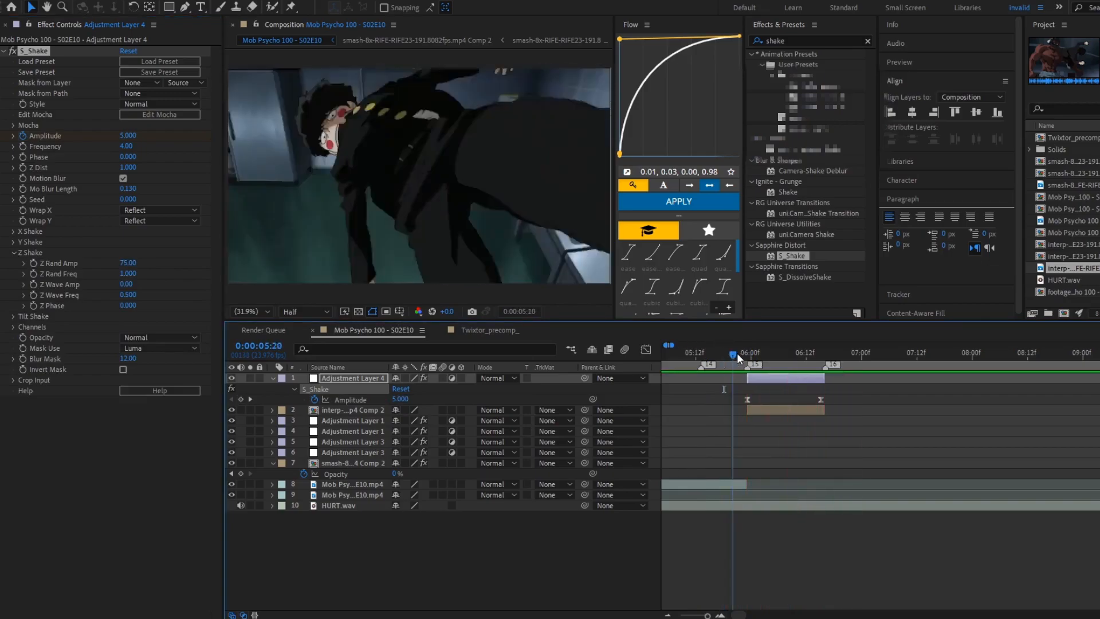
pyautogui.click(748, 354)
pyautogui.moveTo(124, 265); pyautogui.dragTo(137, 309)
pyautogui.click(725, 353)
pyautogui.press('space')
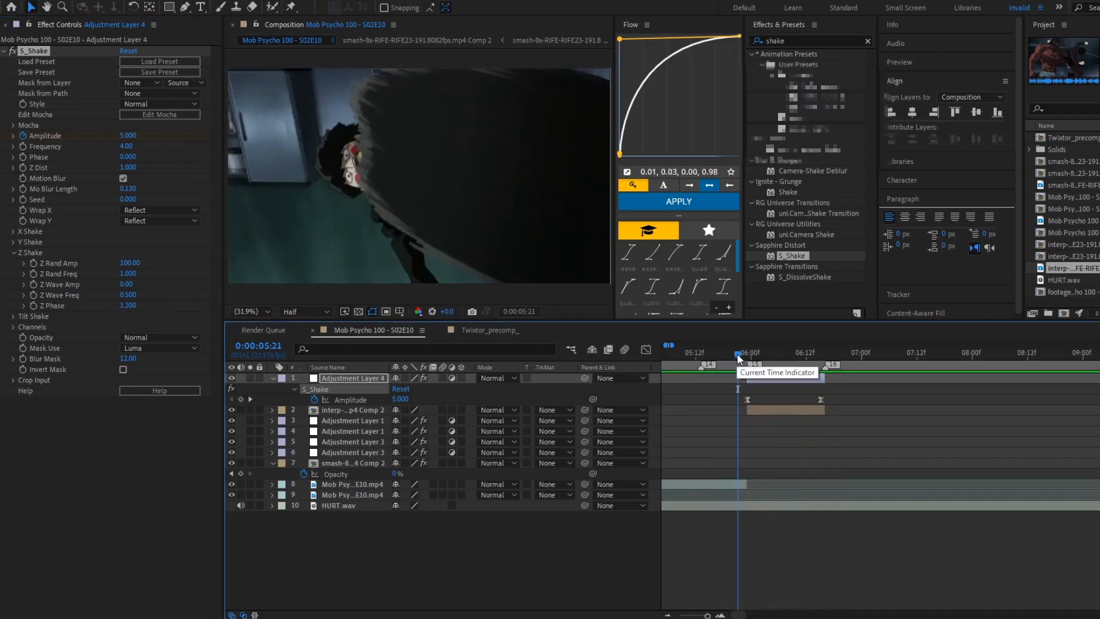
pyautogui.click(747, 353)
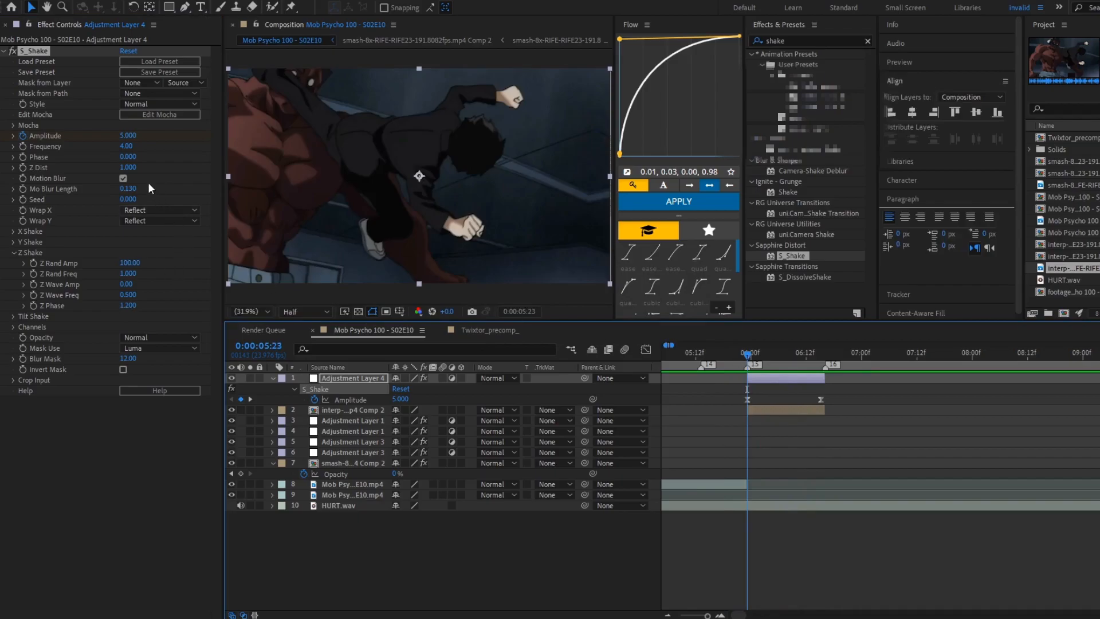
# Duplicate an S_WarpTransform adjustment layer, move the copy above the last clip to start at 0:00:05:23, and preview the cut.
pyautogui.click(761, 408)
pyautogui.moveTo(715, 356); pyautogui.dragTo(924, 447)
pyautogui.click(956, 442)
pyautogui.hotkey('ctrl', 'd')
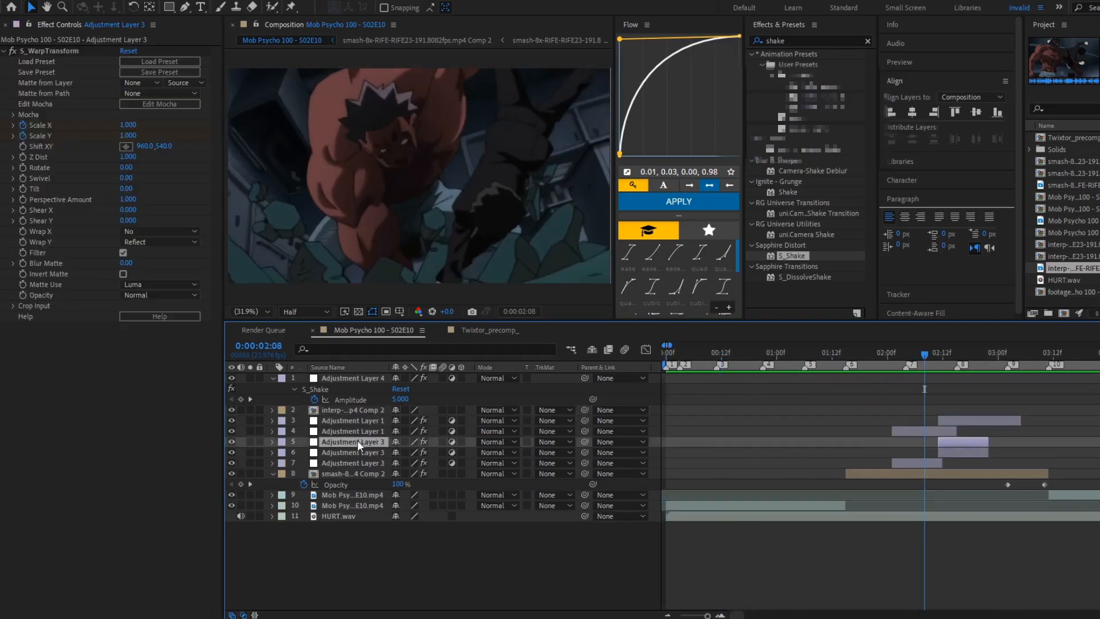
pyautogui.moveTo(357, 441); pyautogui.dragTo(367, 385)
pyautogui.moveTo(965, 404); pyautogui.dragTo(1026, 408)
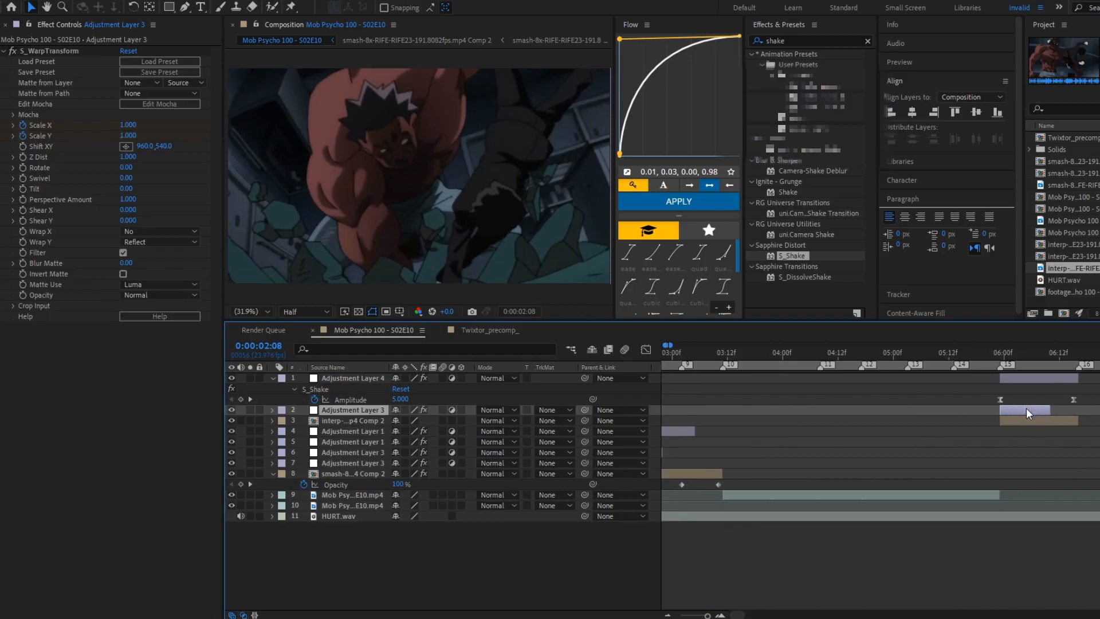
pyautogui.click(987, 354)
pyautogui.press('space')
pyautogui.click(983, 356)
pyautogui.press('space')
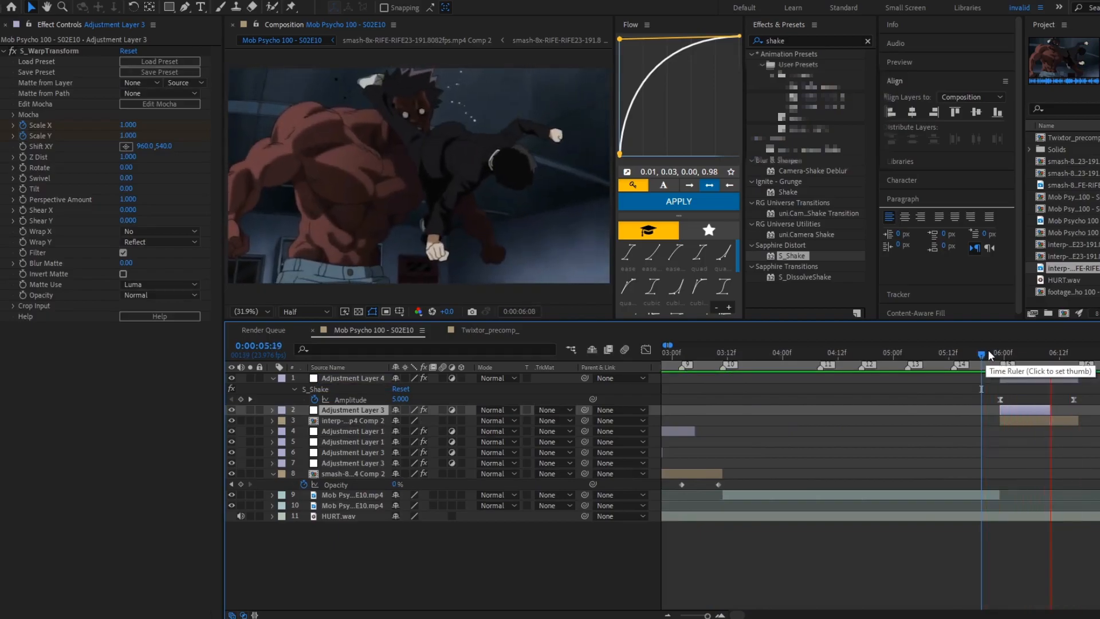
# Replace the copied layer's Scale X keyframes with 1 at 0:00:05:23, 0.87 at 0:00:06:00 and 1 at 0:00:06:09.
pyautogui.moveTo(989, 354); pyautogui.dragTo(1001, 400)
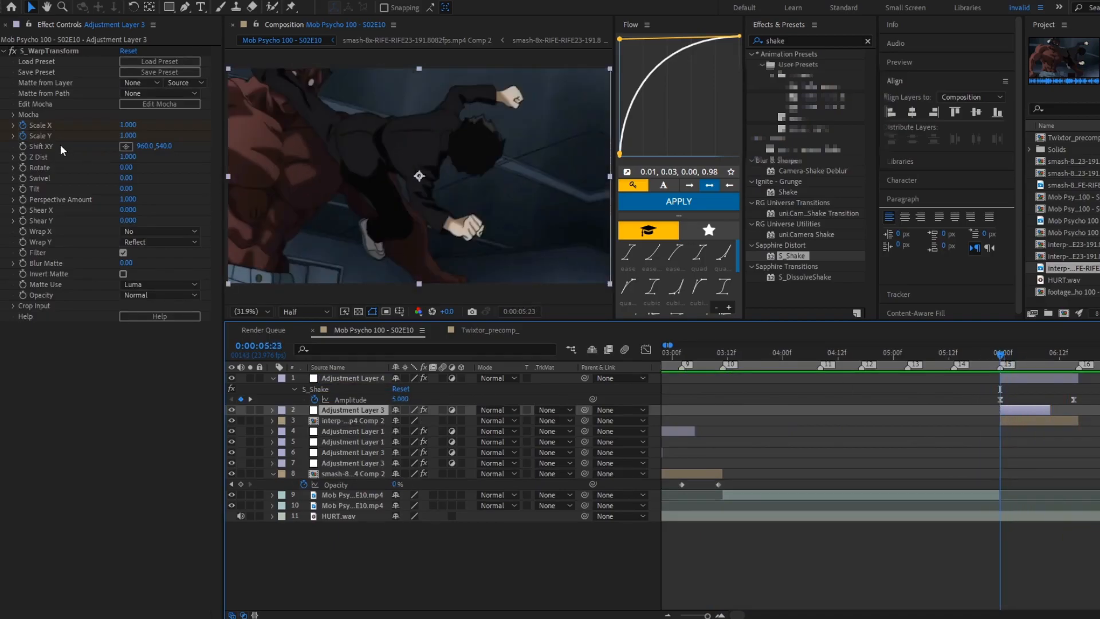
pyautogui.click(21, 135)
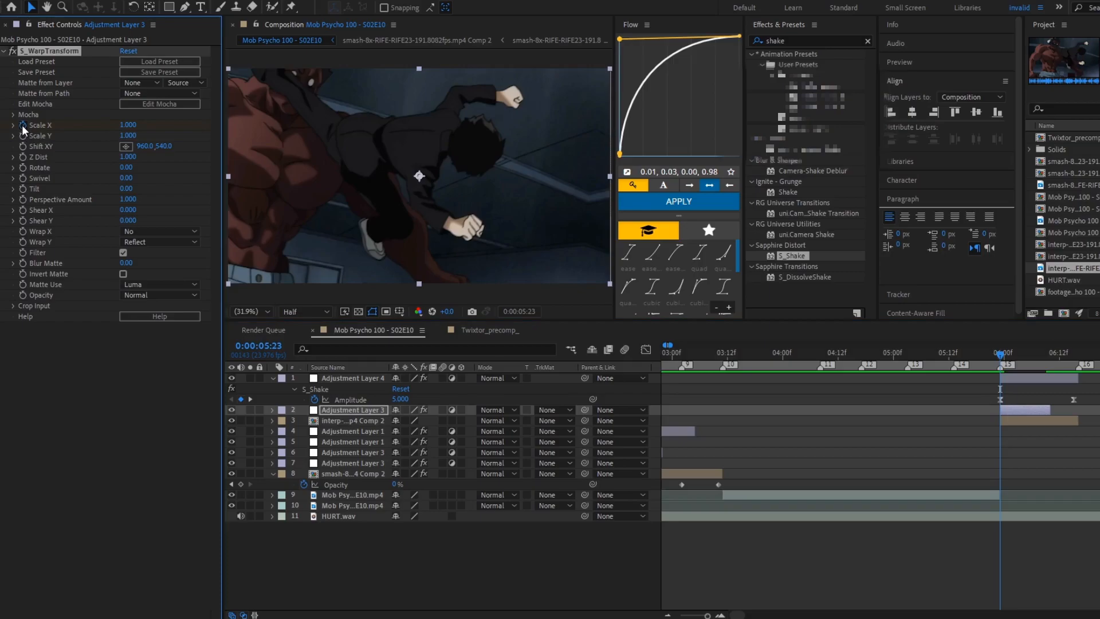
pyautogui.press('pagedown')
pyautogui.moveTo(134, 126); pyautogui.dragTo(127, 131)
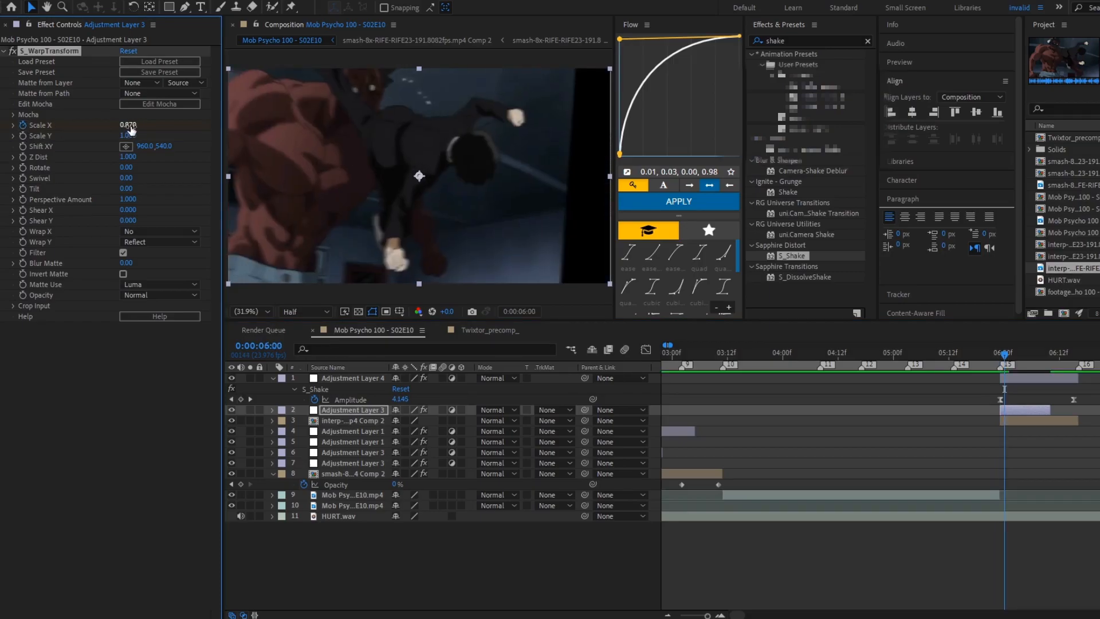
pyautogui.click(129, 125)
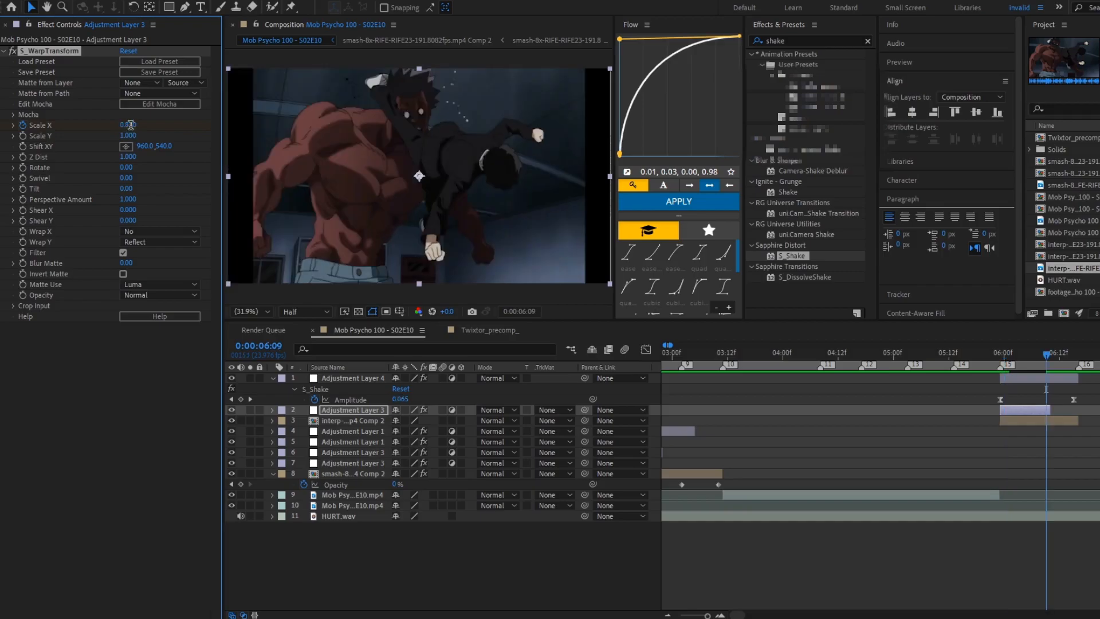
pyautogui.write('1')
pyautogui.click(889, 444)
# Keyframe the warp's Scale Y at 1 on the layer's first frame, 1.11 at 0:00:06:00 and 1 at 0:00:06:09.
pyautogui.click(1020, 409)
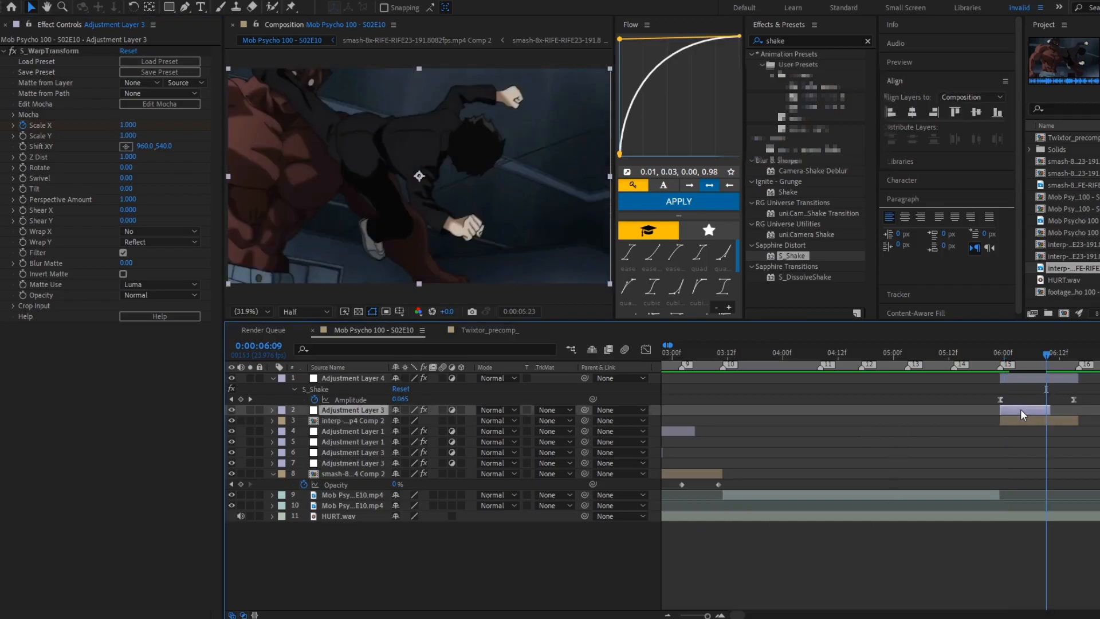
pyautogui.press('i')
pyautogui.press('pagedown')
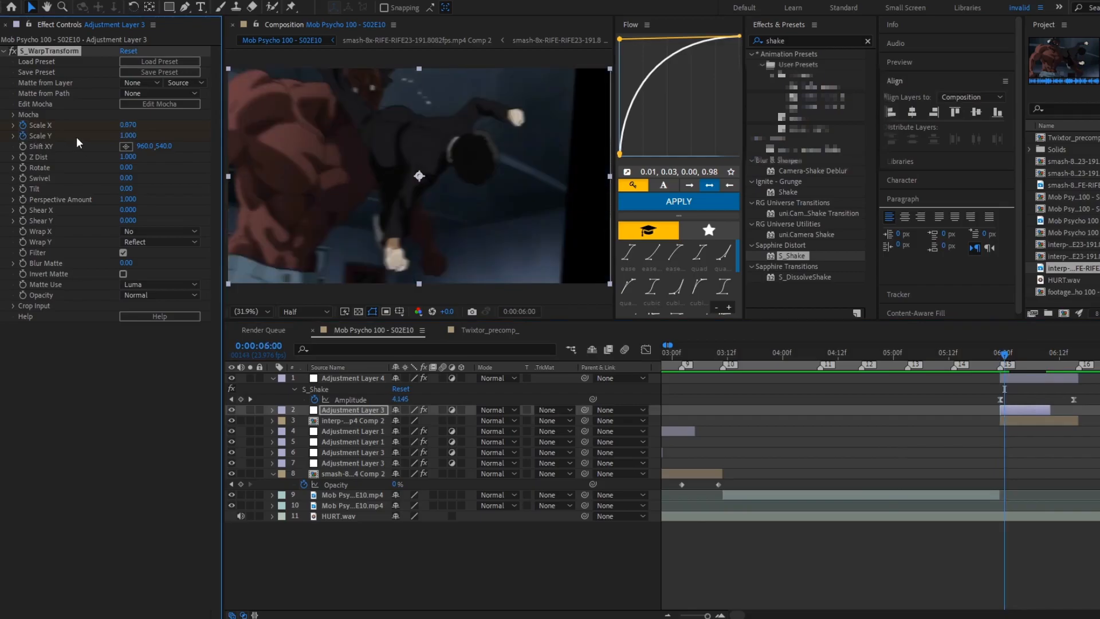
pyautogui.moveTo(128, 135); pyautogui.dragTo(132, 137)
pyautogui.press('o')
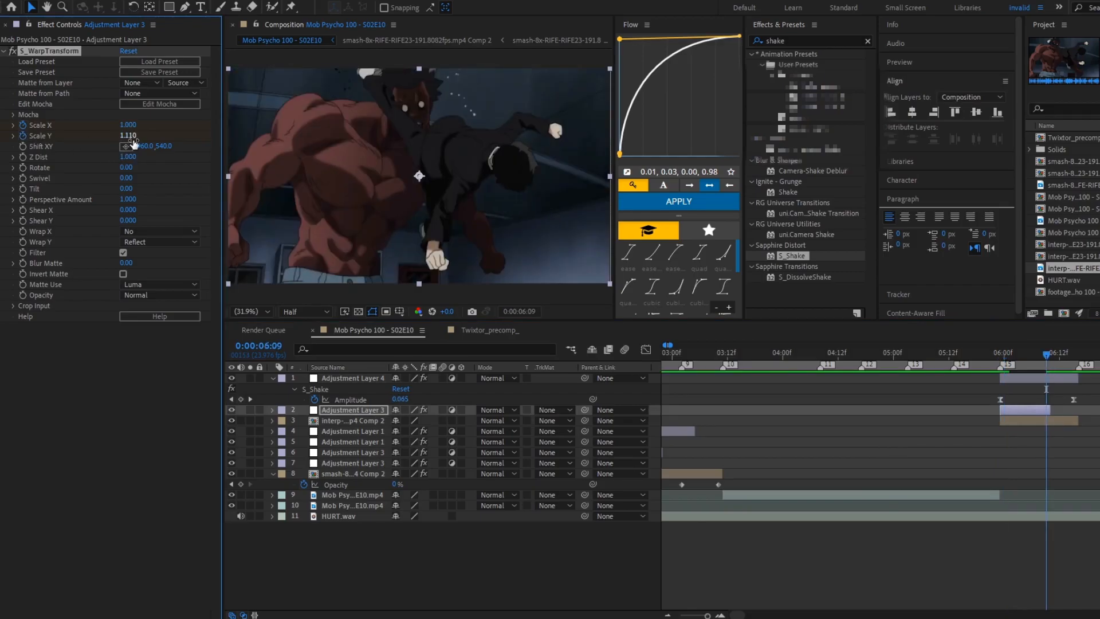
pyautogui.click(131, 137)
pyautogui.write('1')
pyautogui.click(886, 459)
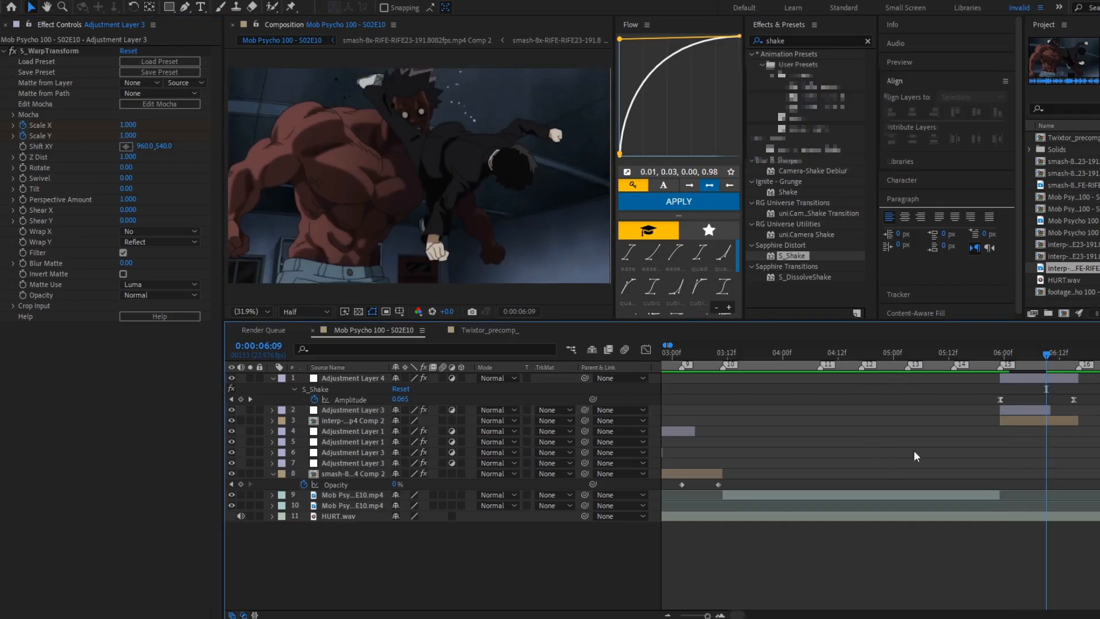
# Ease the Scale X and Scale Y keyframes and lengthen the incoming curve handles at 0:00:06:09.
pyautogui.click(1030, 408)
pyautogui.press('u')
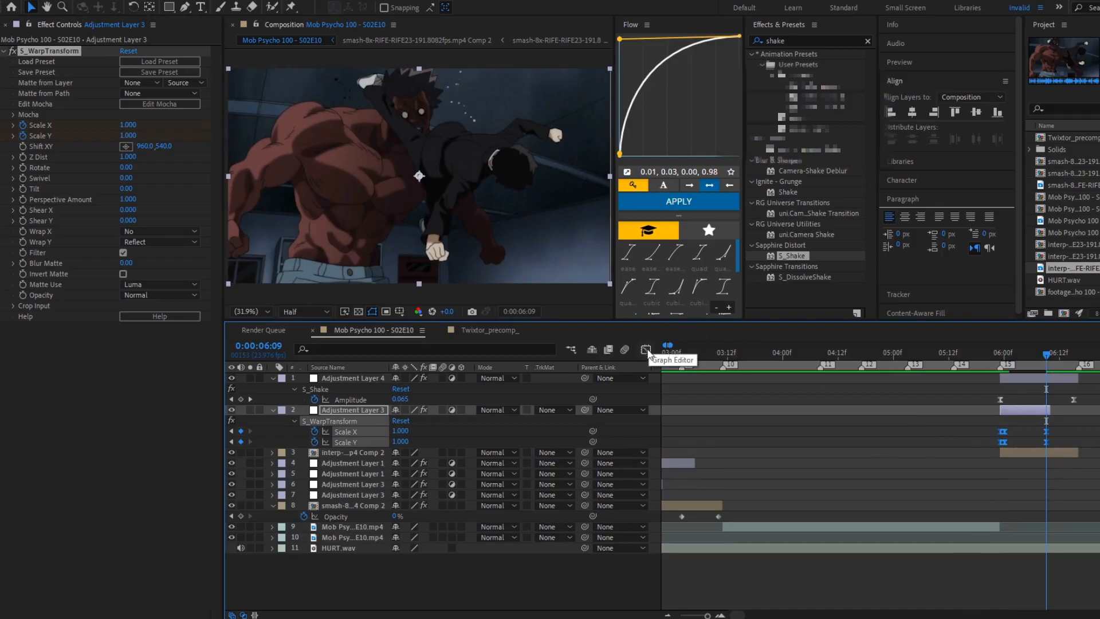
pyautogui.click(645, 349)
pyautogui.moveTo(1042, 485); pyautogui.dragTo(1038, 481)
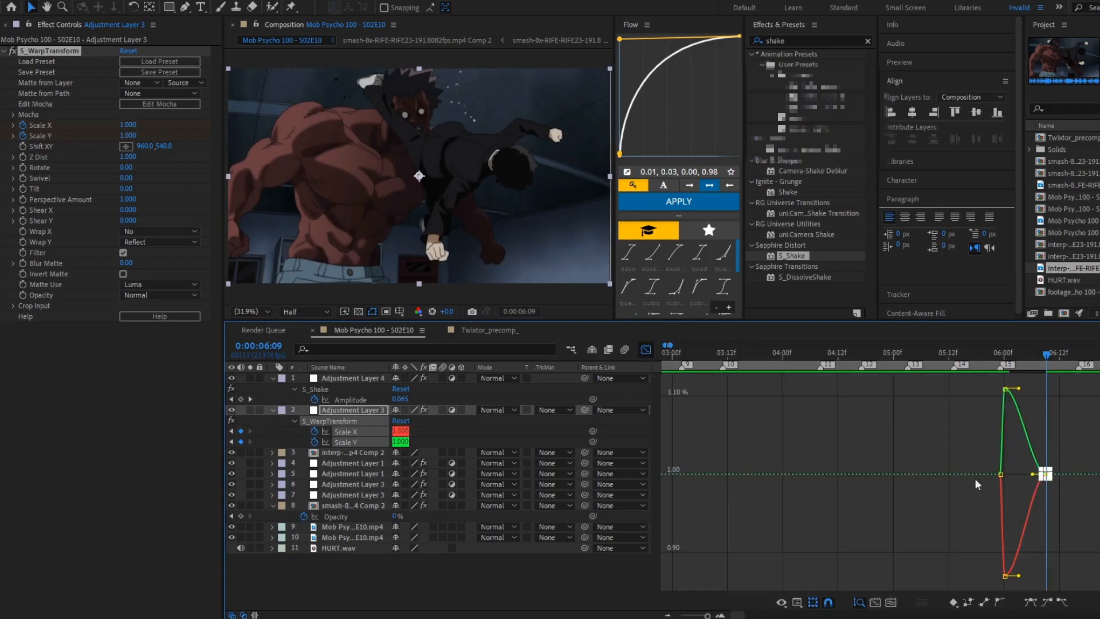
pyautogui.hotkey('shift', 'F3')
# Reshape the Scale X curve so it rebounds steeply from the 0:00:06:00 keyframe into a long flat tail.
pyautogui.click(1052, 433)
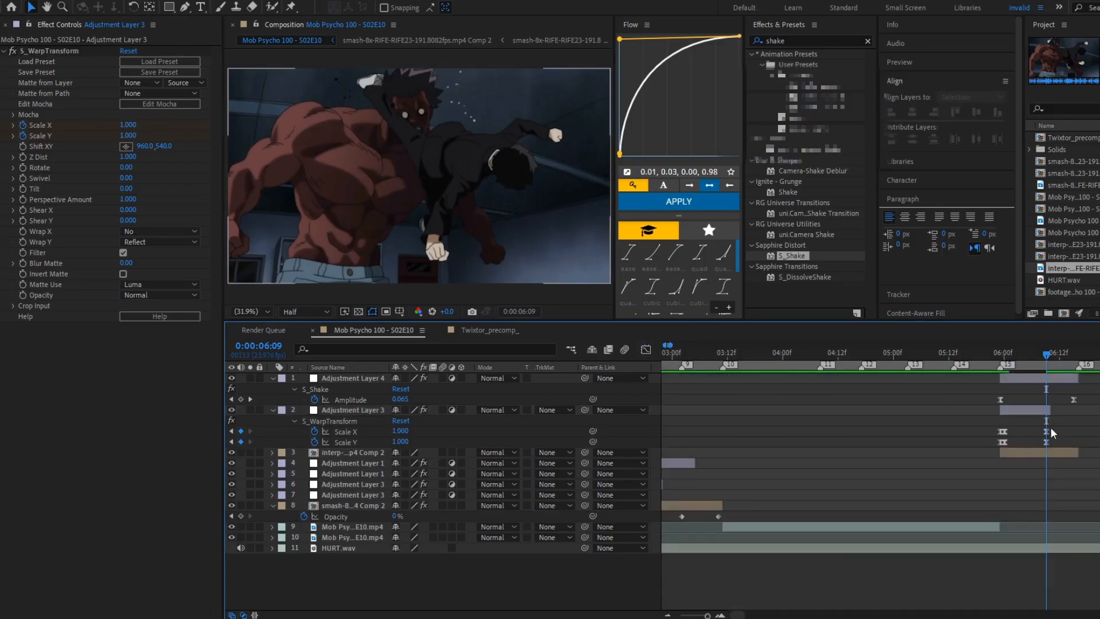
pyautogui.click(1048, 431)
pyautogui.click(646, 350)
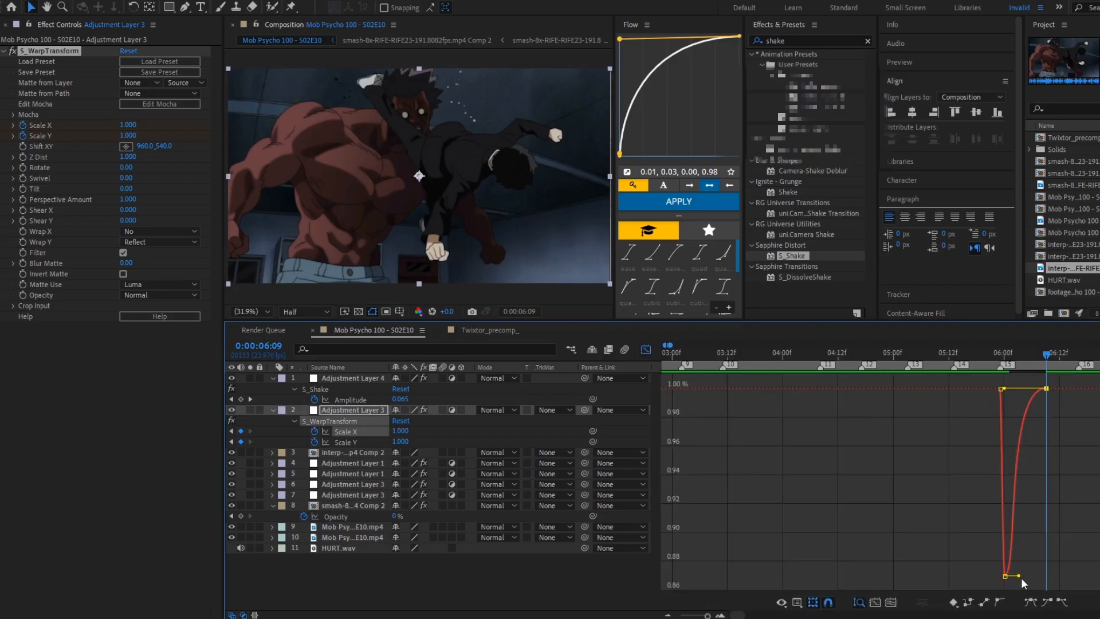
pyautogui.click(875, 602)
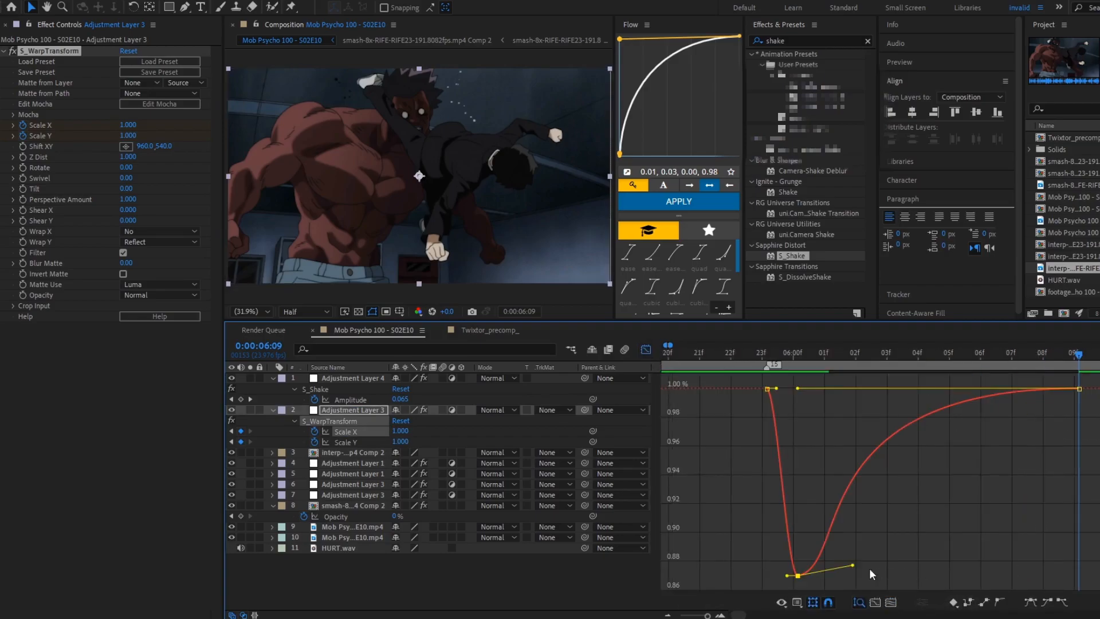
pyautogui.moveTo(872, 574); pyautogui.dragTo(871, 430)
pyautogui.click(646, 349)
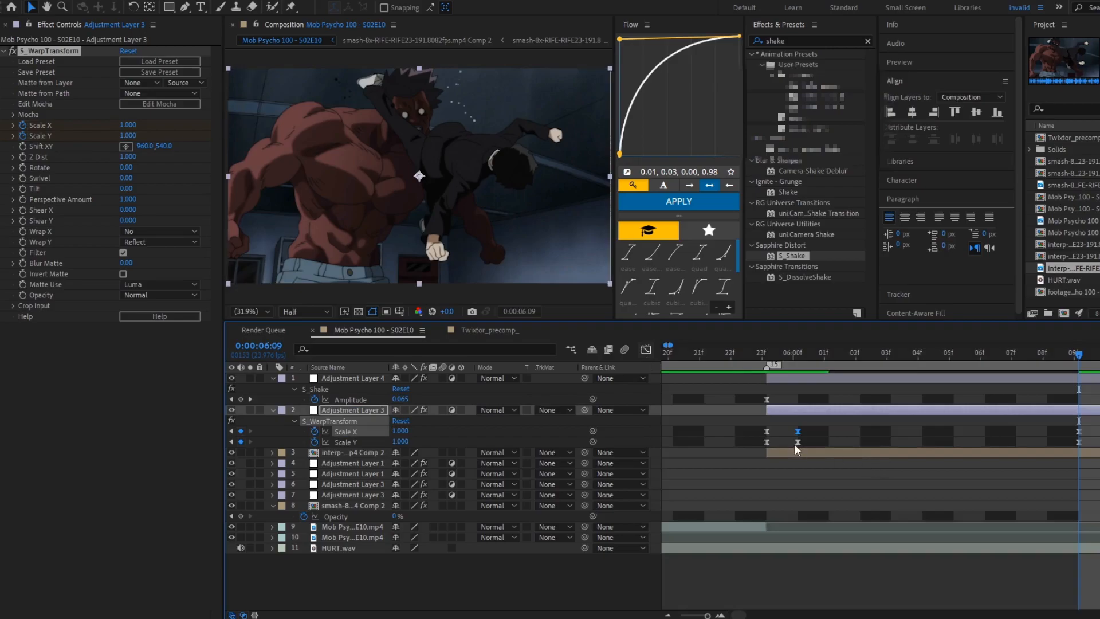
# Reshape the Scale Y curve into a steep fall from its 0:00:06:00 peak and preview the stretch.
pyautogui.click(786, 441)
pyautogui.click(799, 442)
pyautogui.click(645, 349)
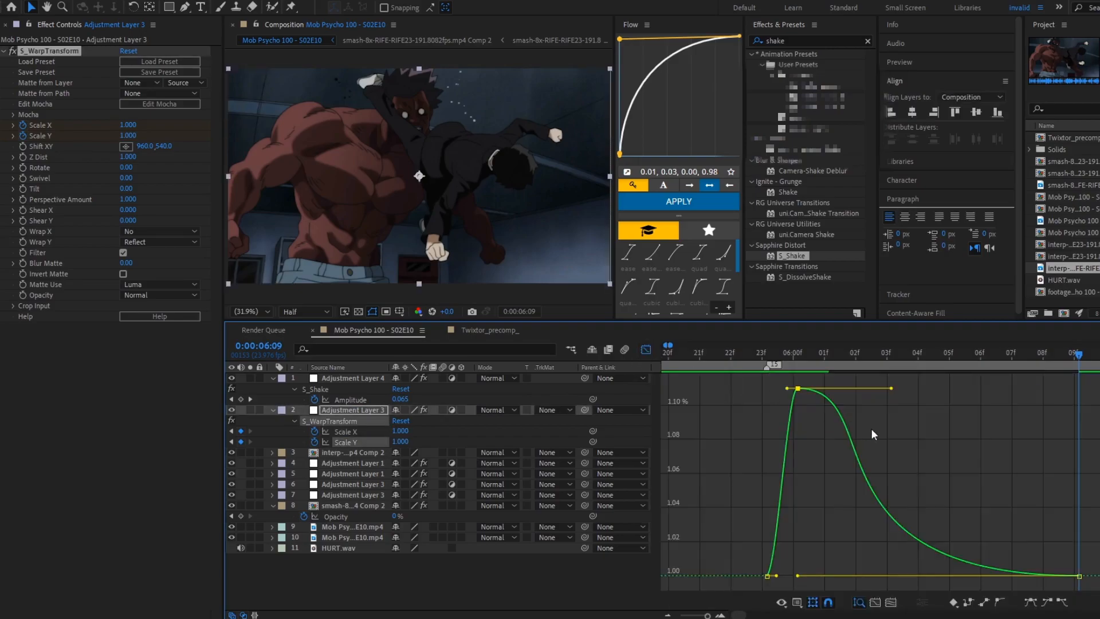
pyautogui.moveTo(892, 388); pyautogui.dragTo(856, 560)
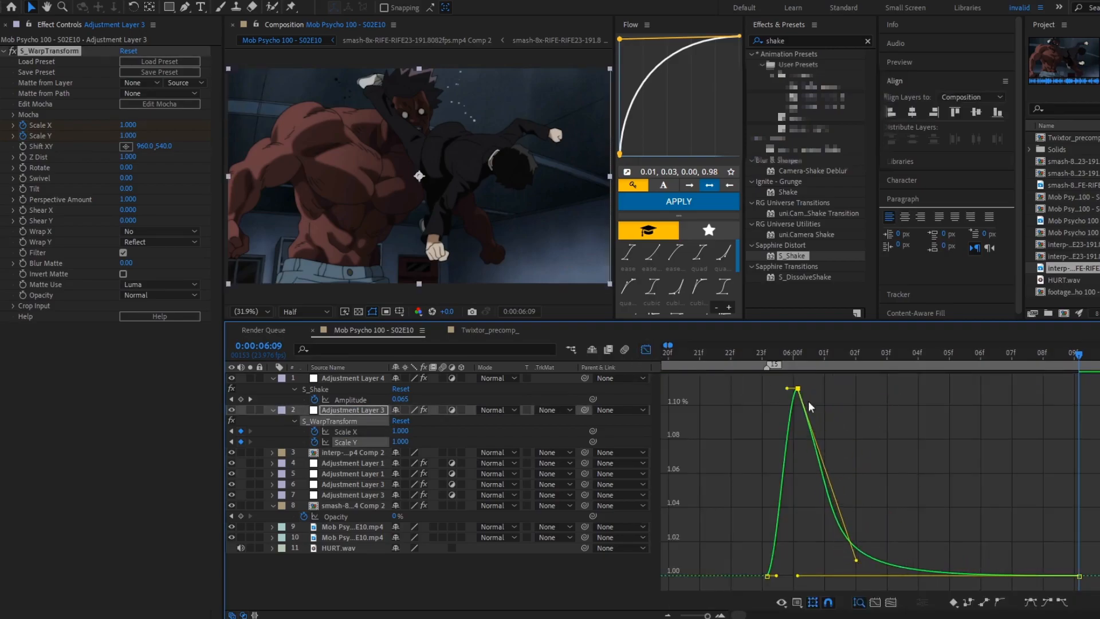
pyautogui.click(769, 355)
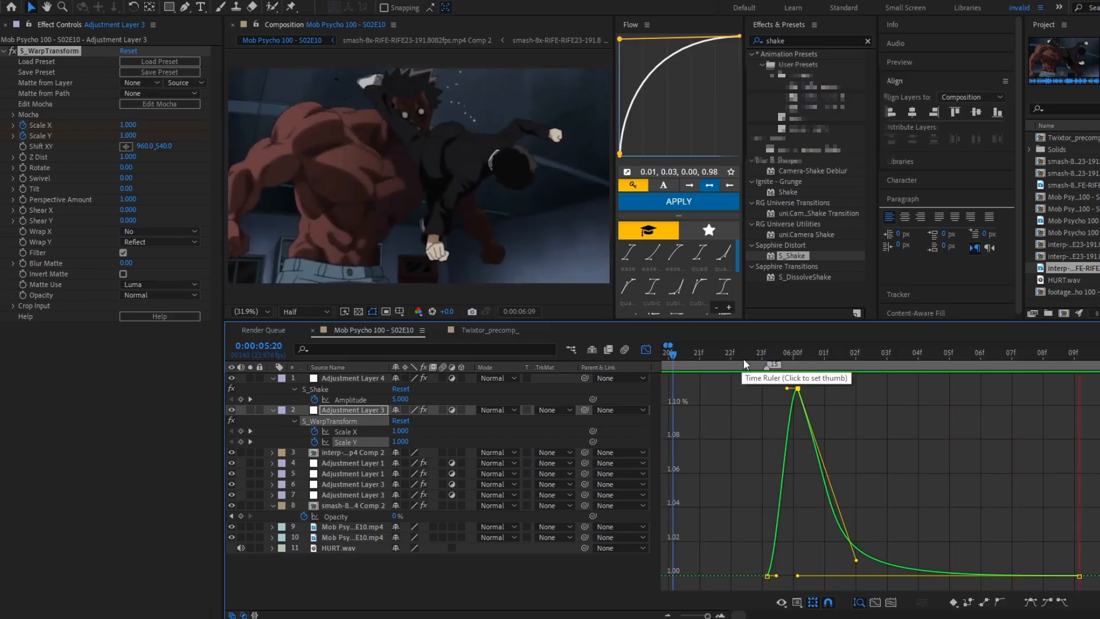
pyautogui.moveTo(771, 365); pyautogui.dragTo(785, 368)
pyautogui.click(646, 349)
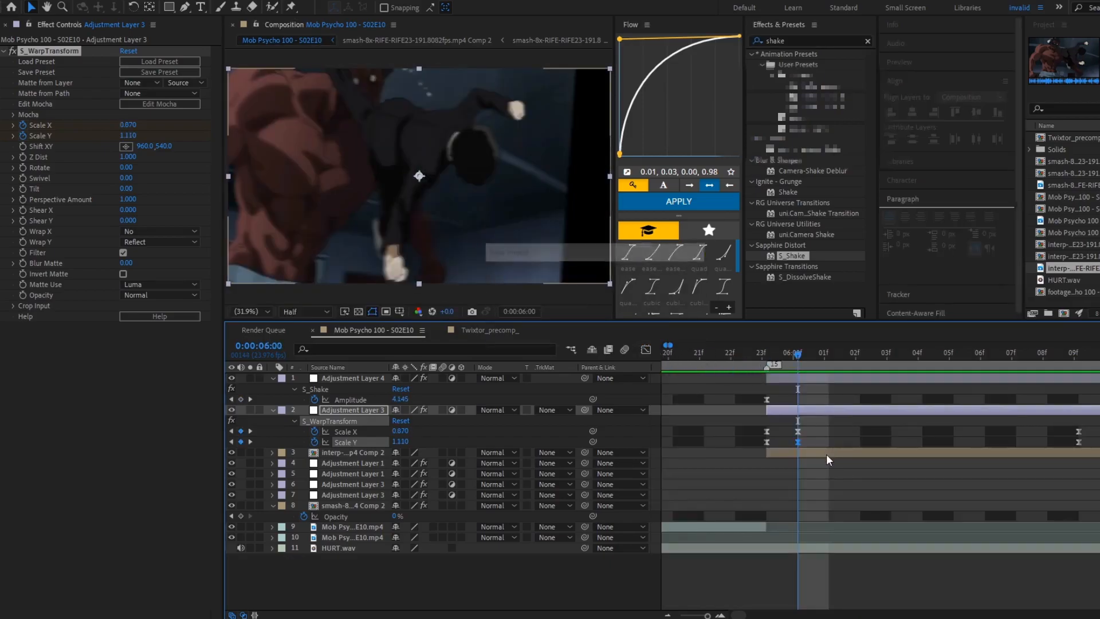
# Apply Motion Tile to the last clip with Output Width 160 and Mirror Edges turned on.
pyautogui.click(826, 453)
pyautogui.moveTo(797, 42); pyautogui.dragTo(720, 43)
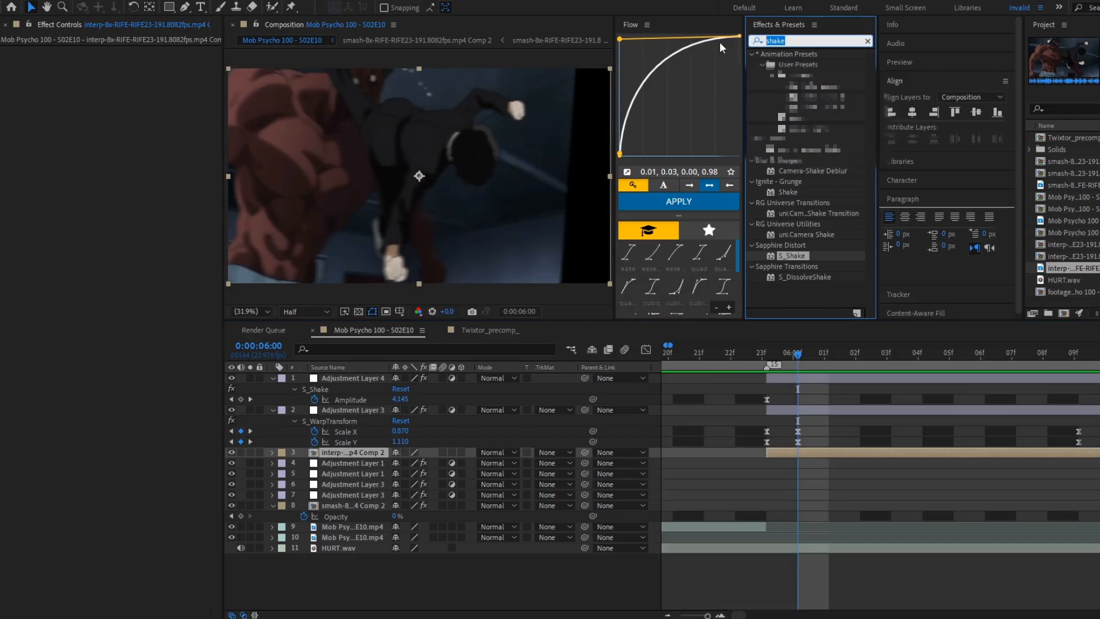
pyautogui.write('motion')
pyautogui.scroll(-3, 773, 166)
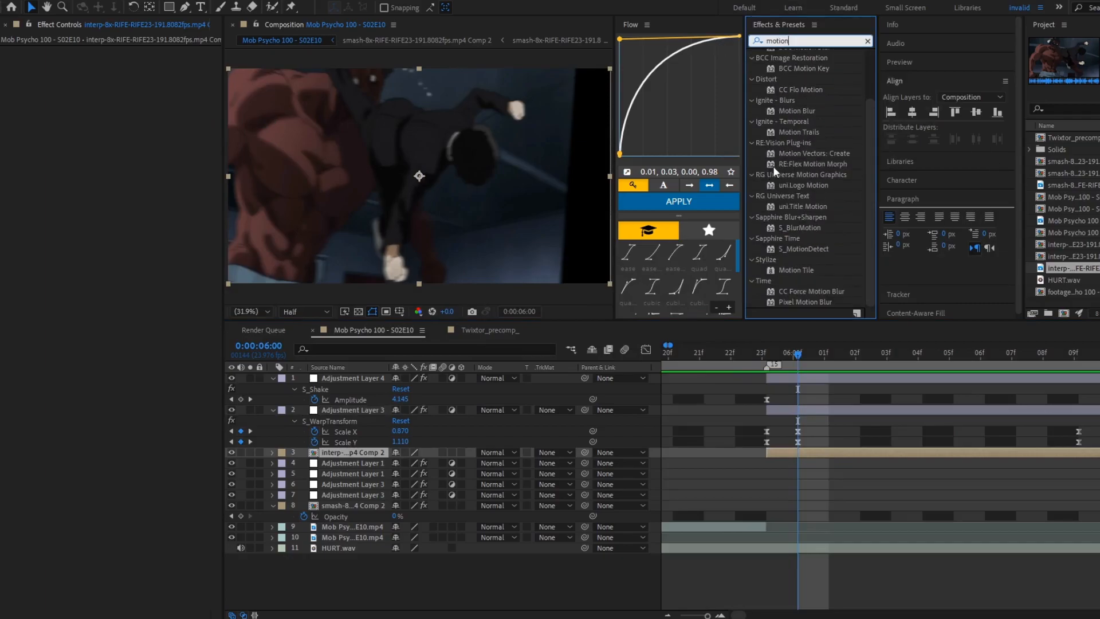
pyautogui.doubleClick(790, 267)
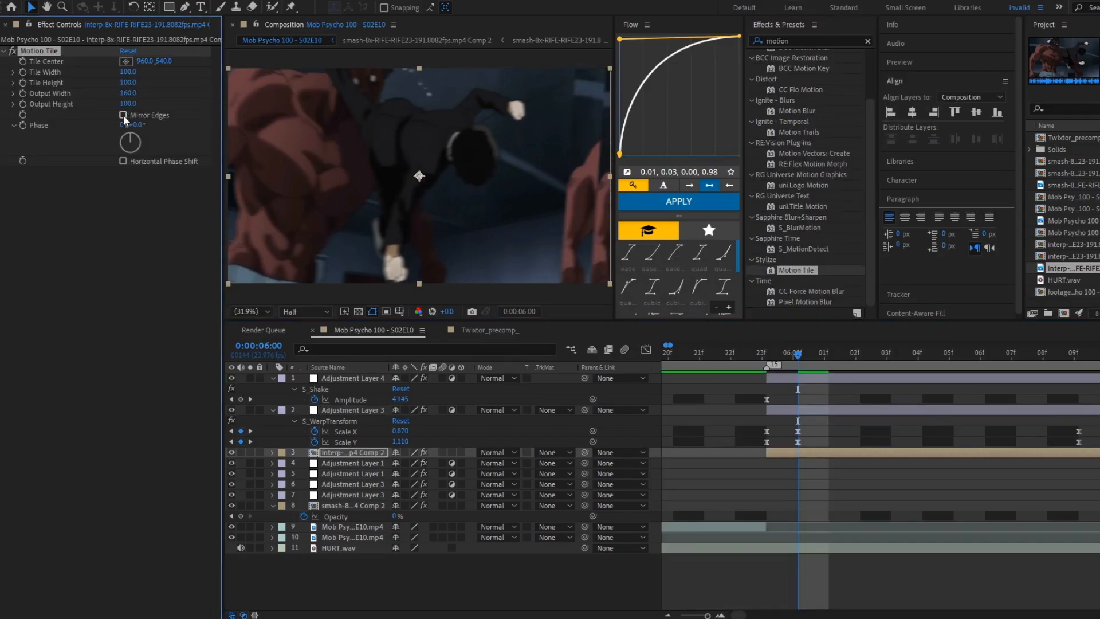
pyautogui.click(122, 114)
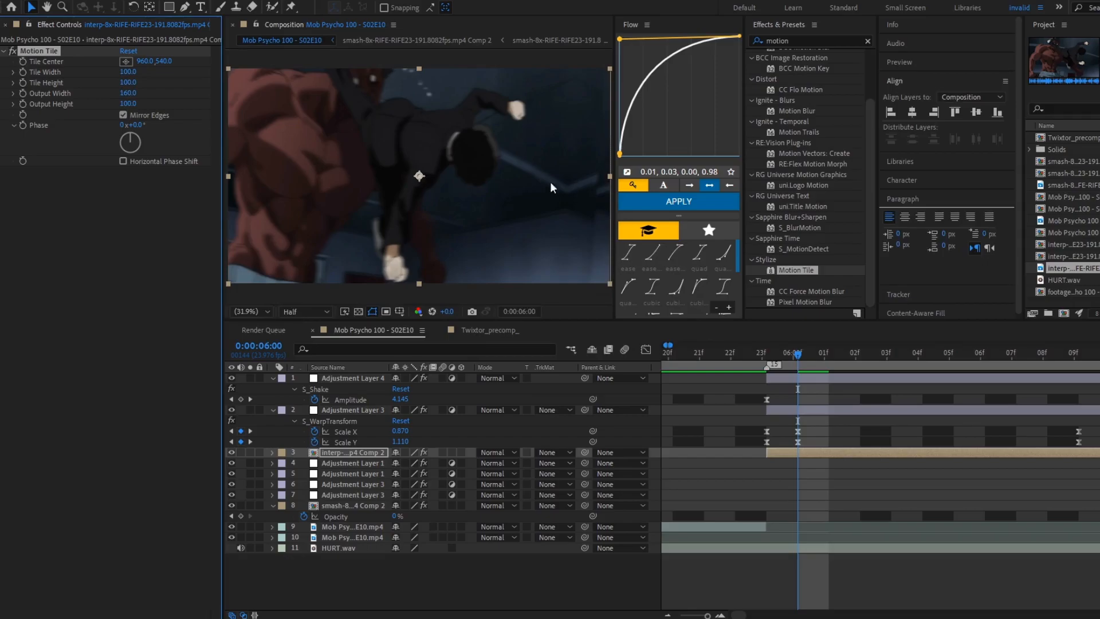
# Check the last clip's Motion Tile effect and preview the cut around 0:00:05:23 with the composition zoomed out.
pyautogui.click(13, 51)
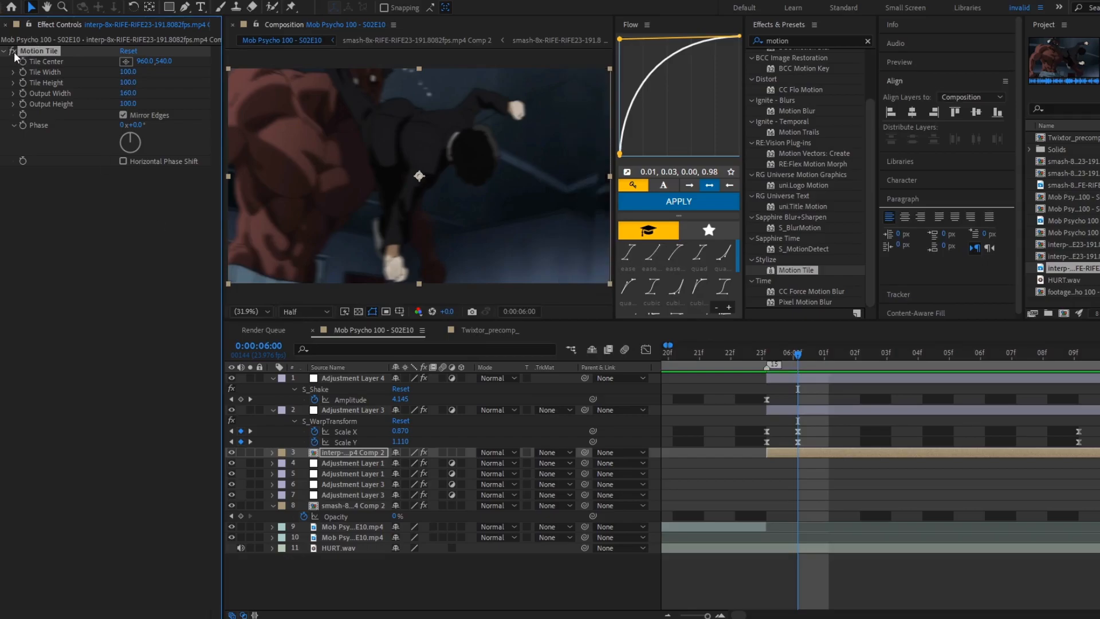
pyautogui.scroll(-2, 445, 200)
pyautogui.moveTo(735, 355); pyautogui.dragTo(774, 355)
pyautogui.press('space')
pyautogui.press('space')
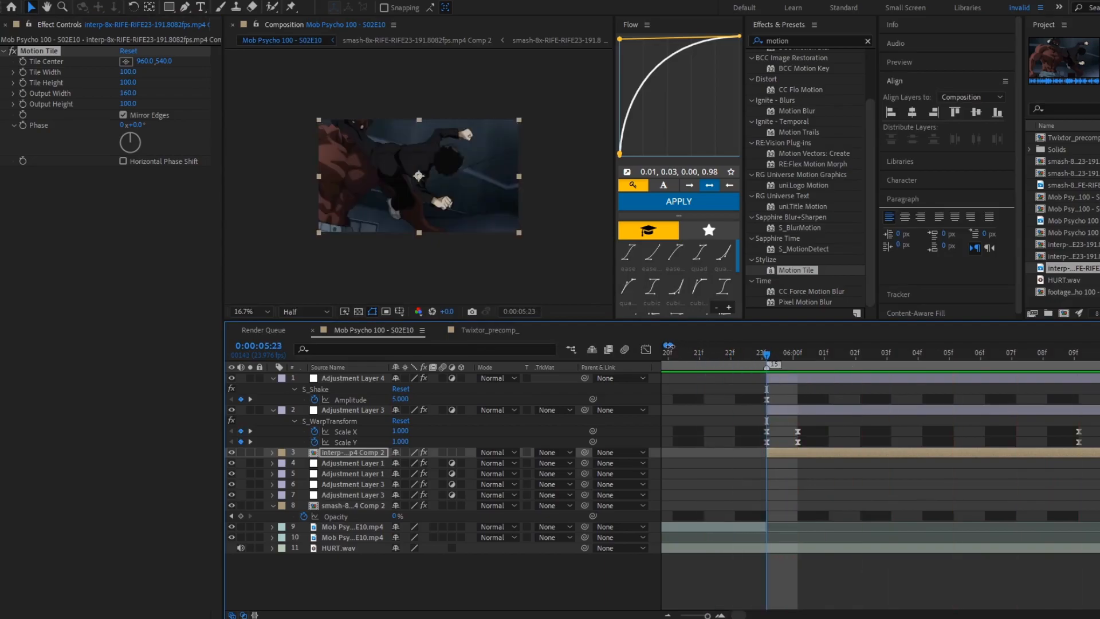
# Trim the end of the clip before the marker 15 cut back to 0:00:05:22, leaving a one-frame gap.
pyautogui.moveTo(670, 346); pyautogui.dragTo(744, 378)
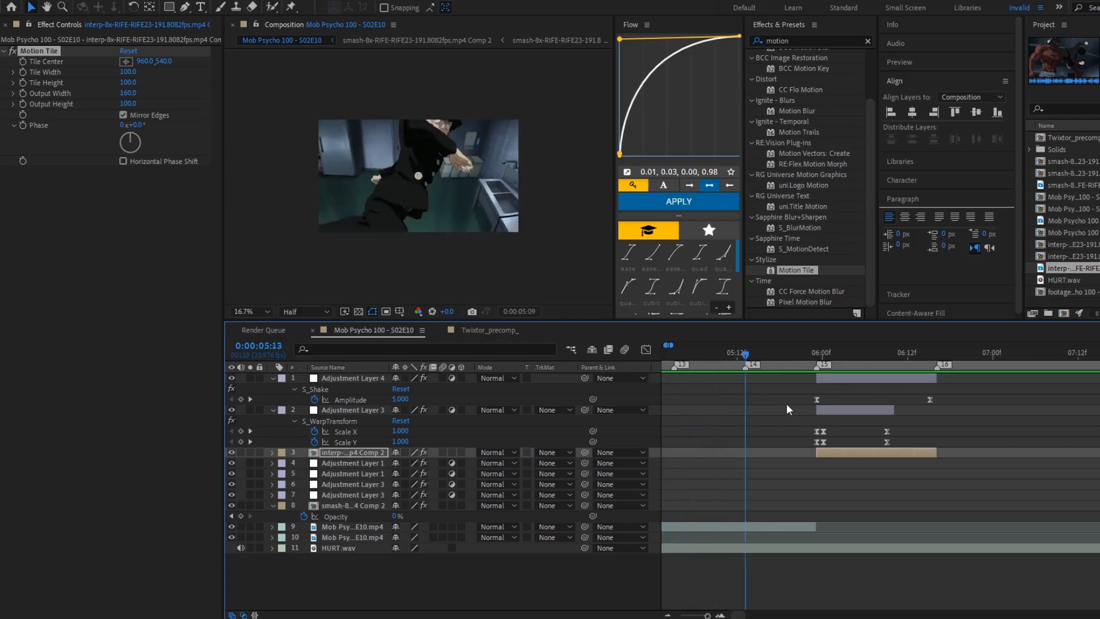
pyautogui.moveTo(786, 408); pyautogui.dragTo(808, 442)
pyautogui.click(806, 526)
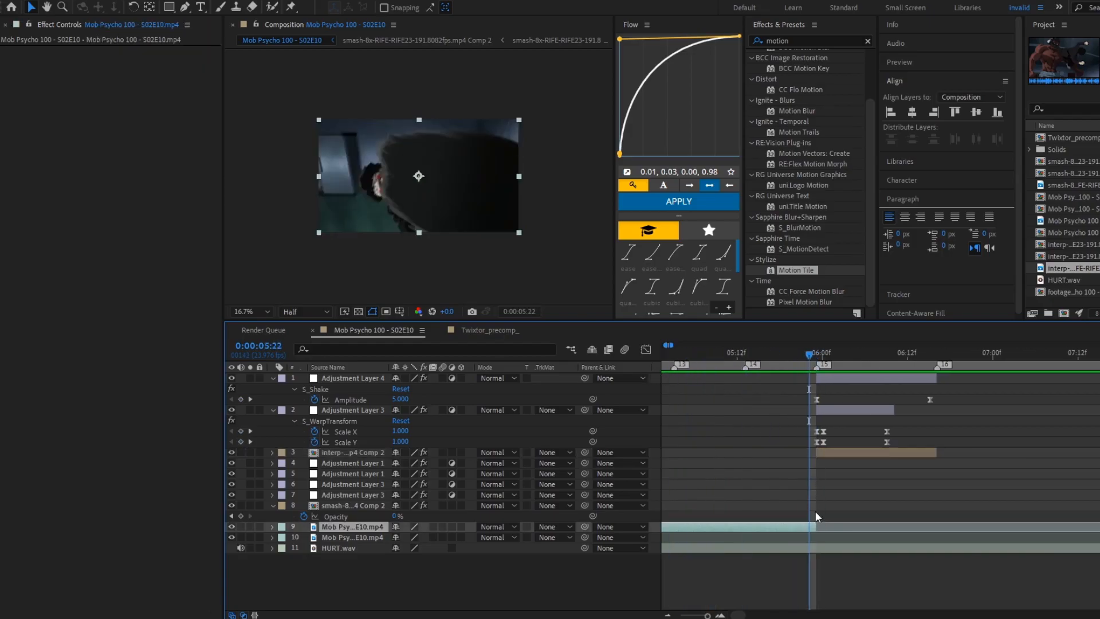
pyautogui.moveTo(818, 530); pyautogui.dragTo(814, 534)
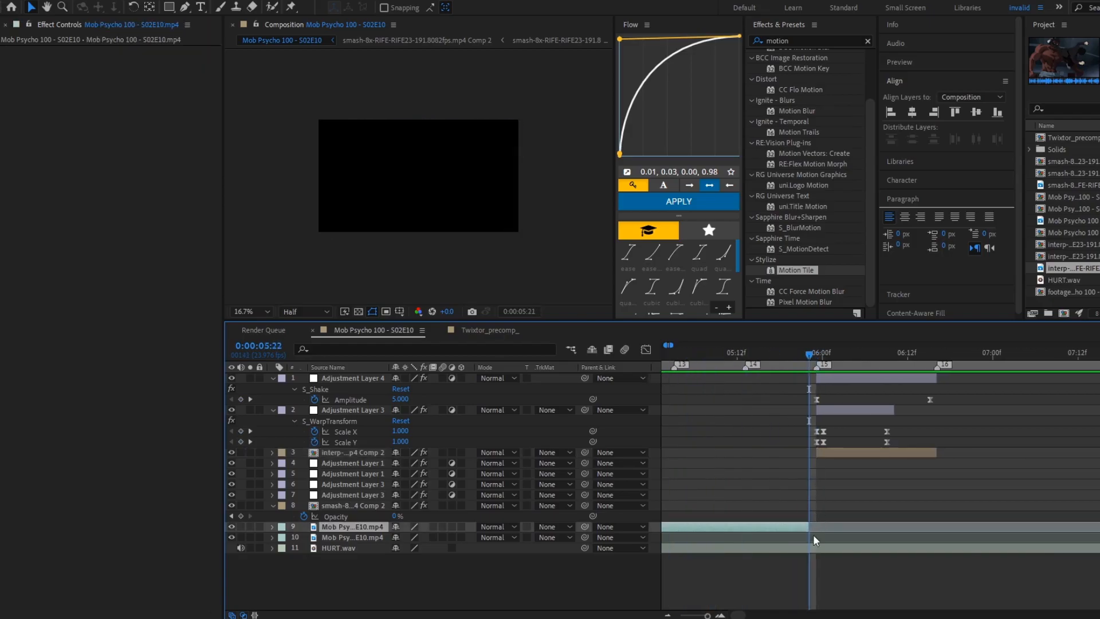
# Keyframe the trimmed clip's Opacity at 100% on 0:00:05:21, 0% on 0:00:05:20 and 100% on 0:00:05:19.
pyautogui.press('pageup')
pyautogui.press('t')
pyautogui.click(303, 537)
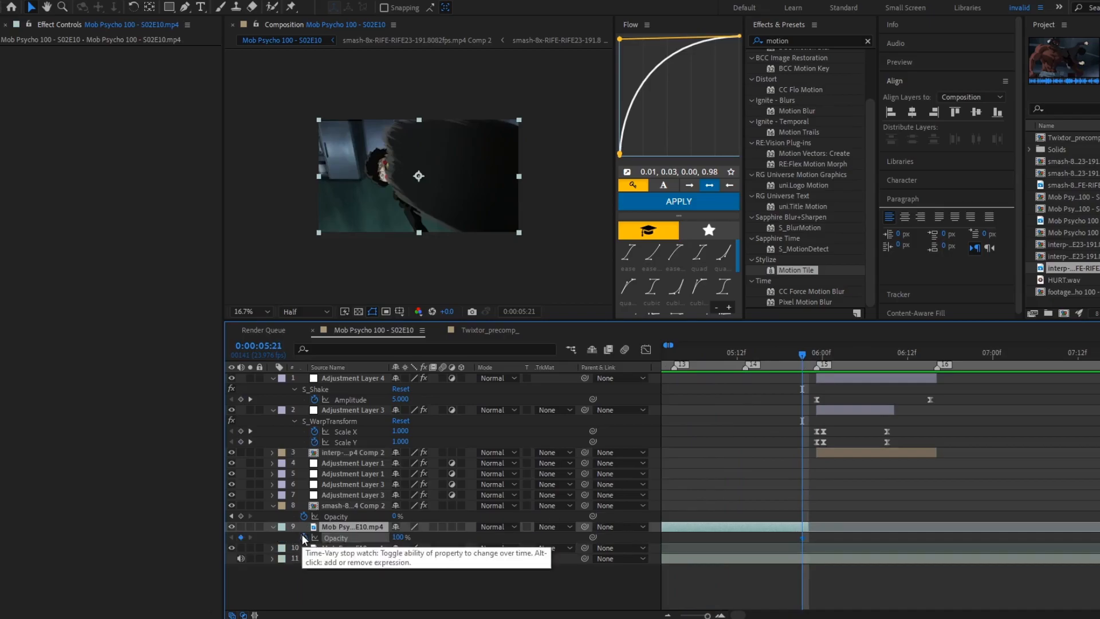
pyautogui.press('pageup')
pyautogui.moveTo(397, 538); pyautogui.dragTo(305, 565)
pyautogui.press('pageup')
pyautogui.moveTo(396, 538); pyautogui.dragTo(537, 531)
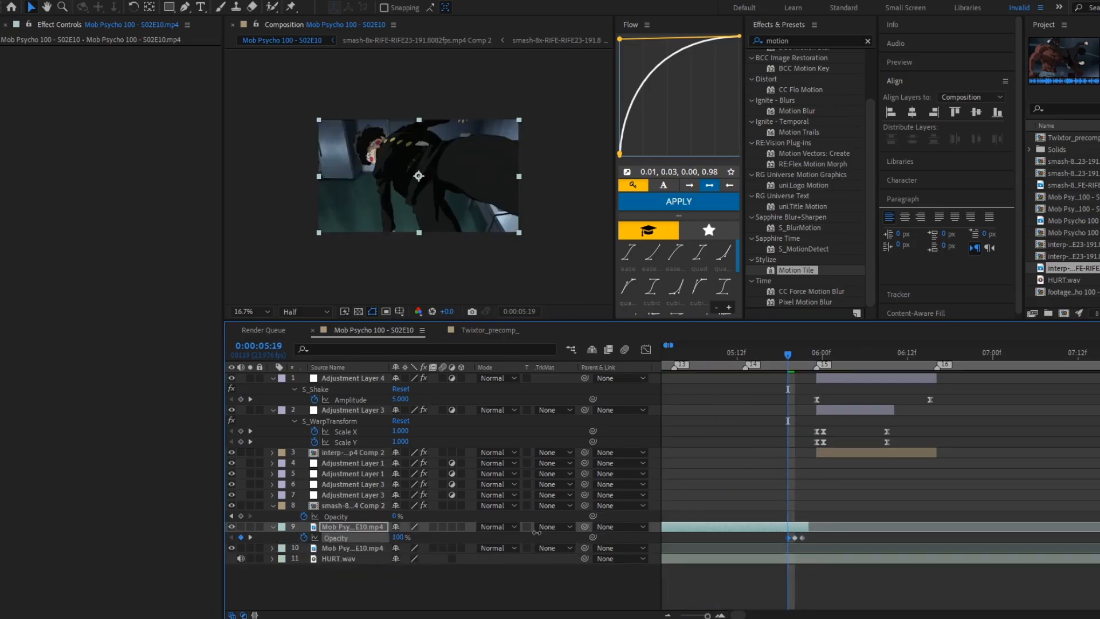
# Continue the alternating Opacity keyframes frame by frame back to 0:00:05:15 and preview the flicker.
pyautogui.press('pageup')
pyautogui.moveTo(397, 539)
pyautogui.mouseDown()
pyautogui.moveTo(377, 547)
pyautogui.moveTo(416, 540)
pyautogui.mouseUp()
pyautogui.press('pageup')
pyautogui.press('pageup')
pyautogui.press('pageup')
pyautogui.click(737, 360)
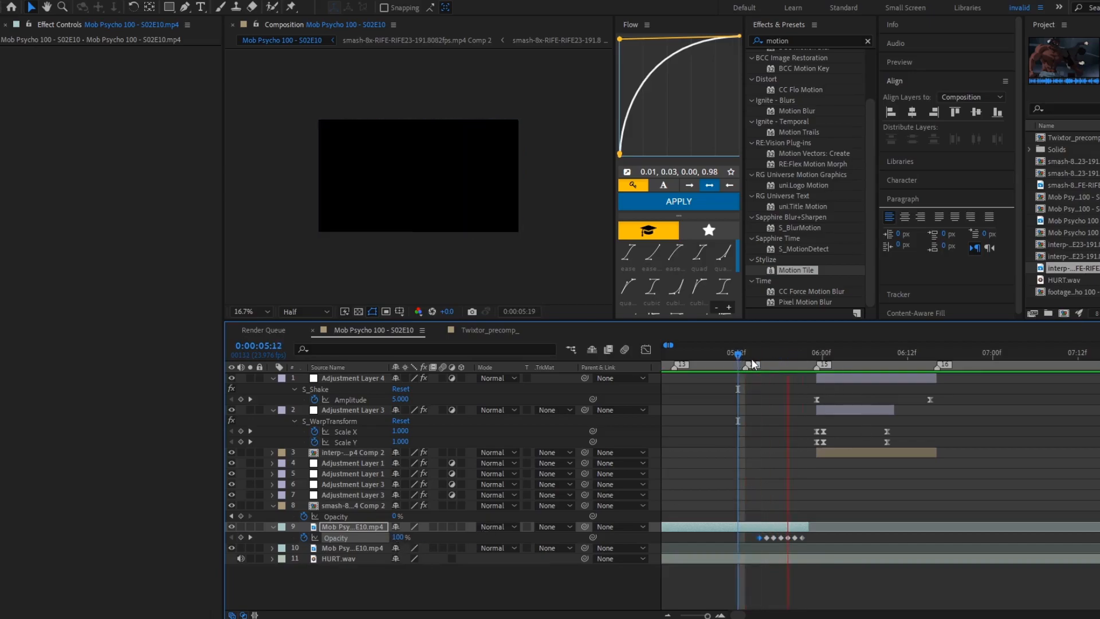
pyautogui.click(752, 359)
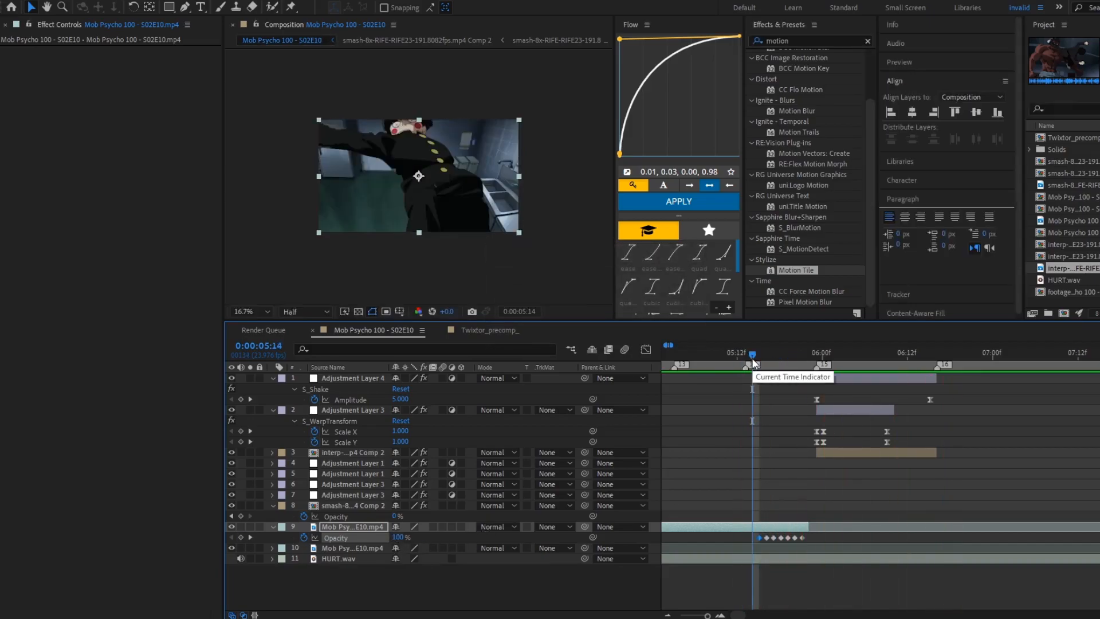
# Add a one-frame adjustment layer at 0:00:05:19 and apply Offset with Shift Center To at 1626.0, 540.0.
pyautogui.moveTo(752, 360); pyautogui.dragTo(789, 366)
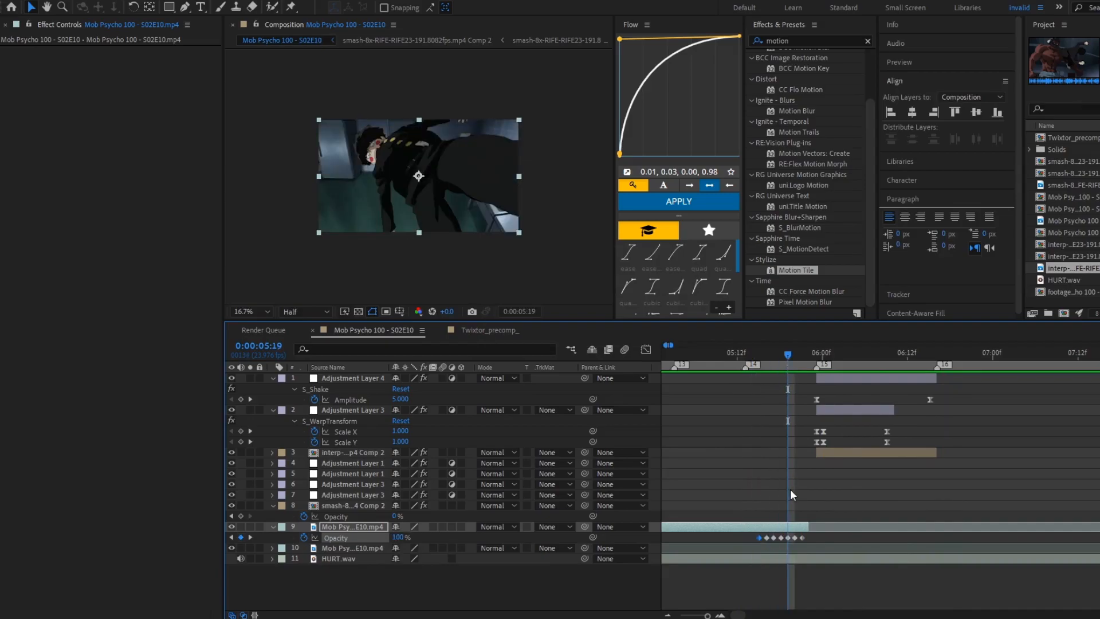
pyautogui.hotkey('ctrl', 'alt', 'y')
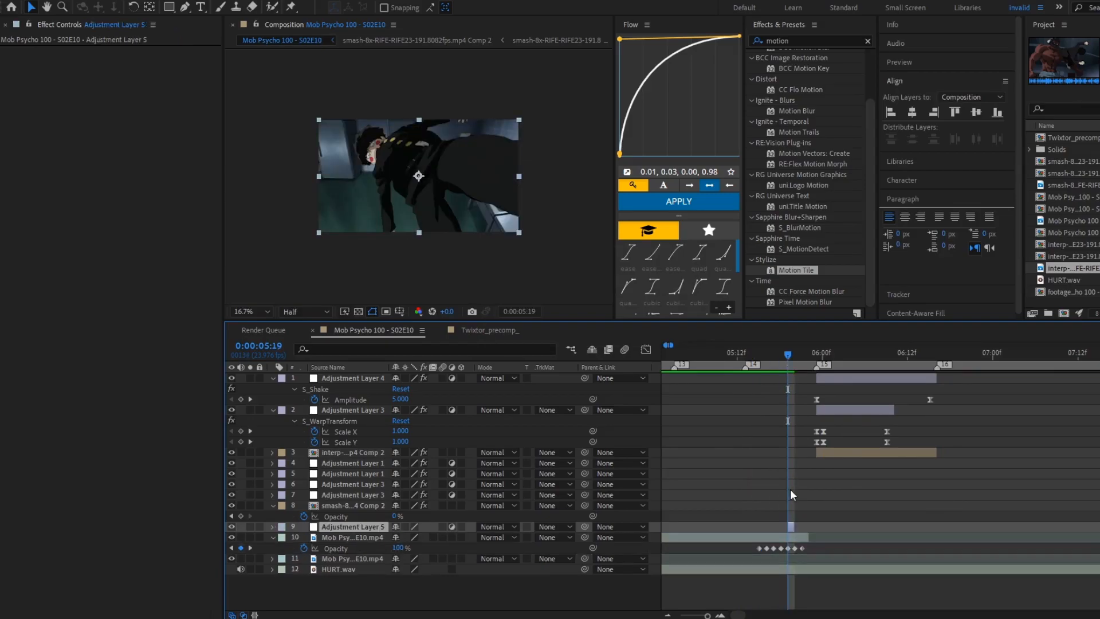
pyautogui.click(801, 41)
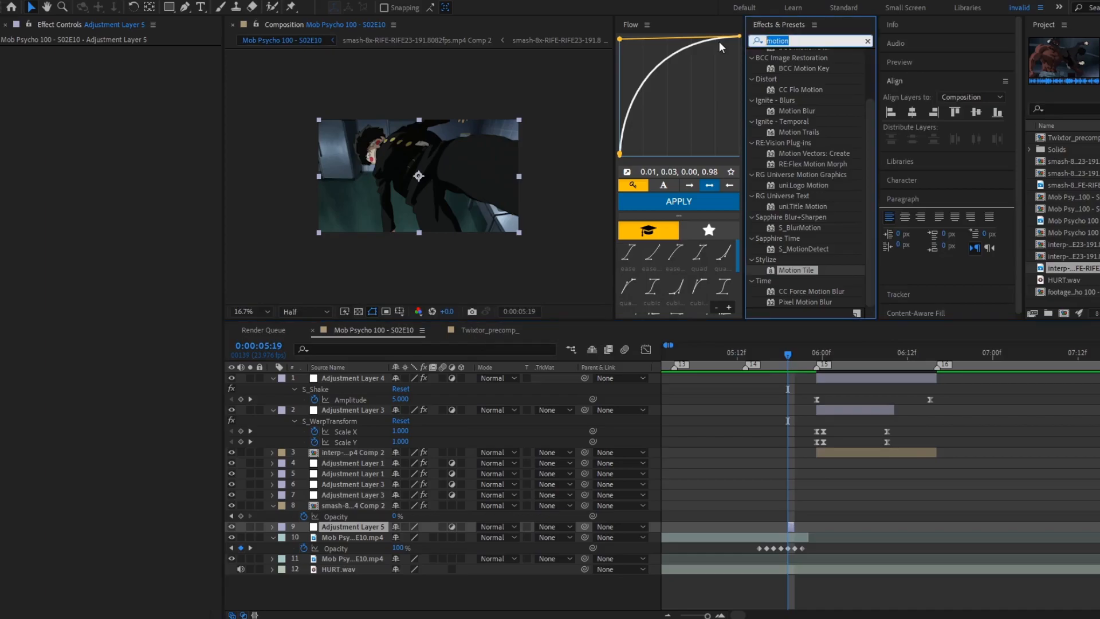
pyautogui.write('offs')
pyautogui.moveTo(802, 129); pyautogui.dragTo(527, 63)
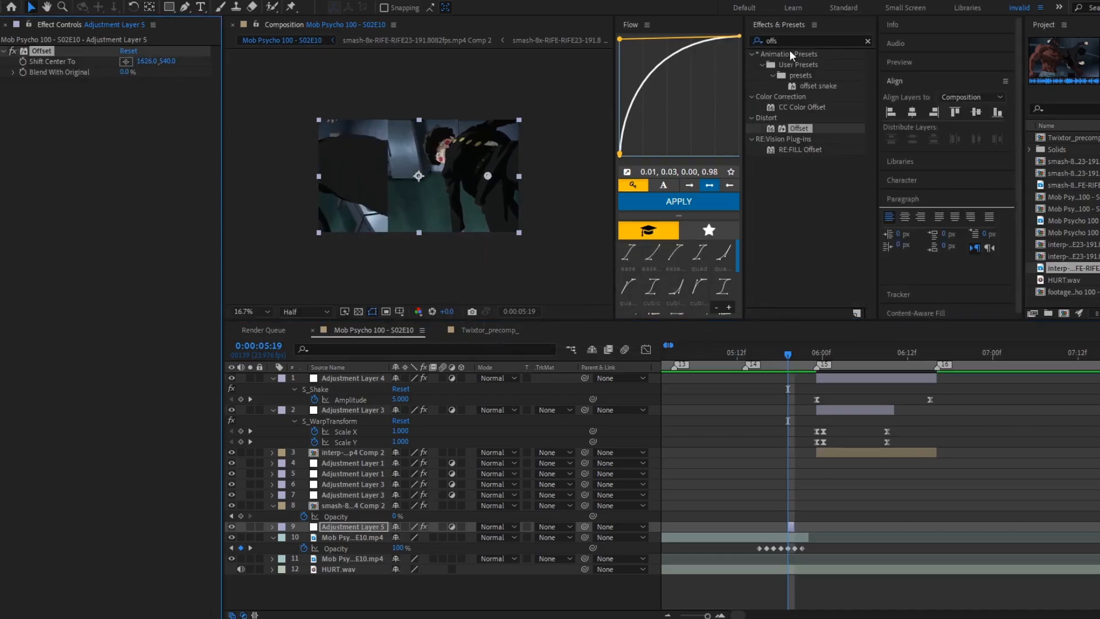
# Add BCC Directional Blur to the one-frame adjustment layer with Blur Amount 23 and Angle 90°.
pyautogui.click(802, 40)
pyautogui.write('direc')
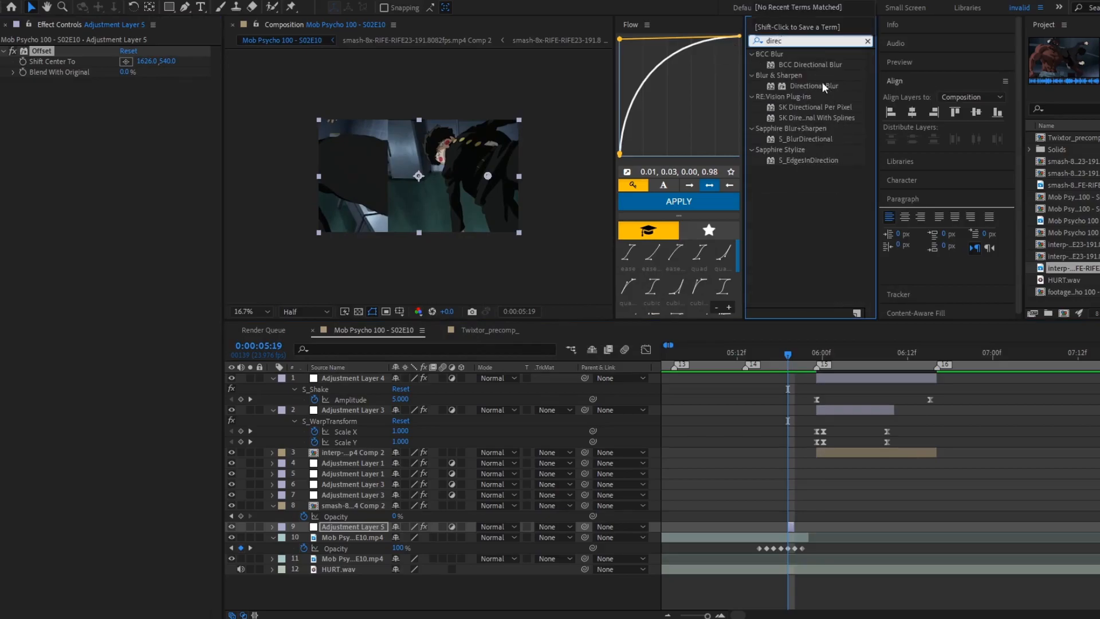
pyautogui.doubleClick(811, 65)
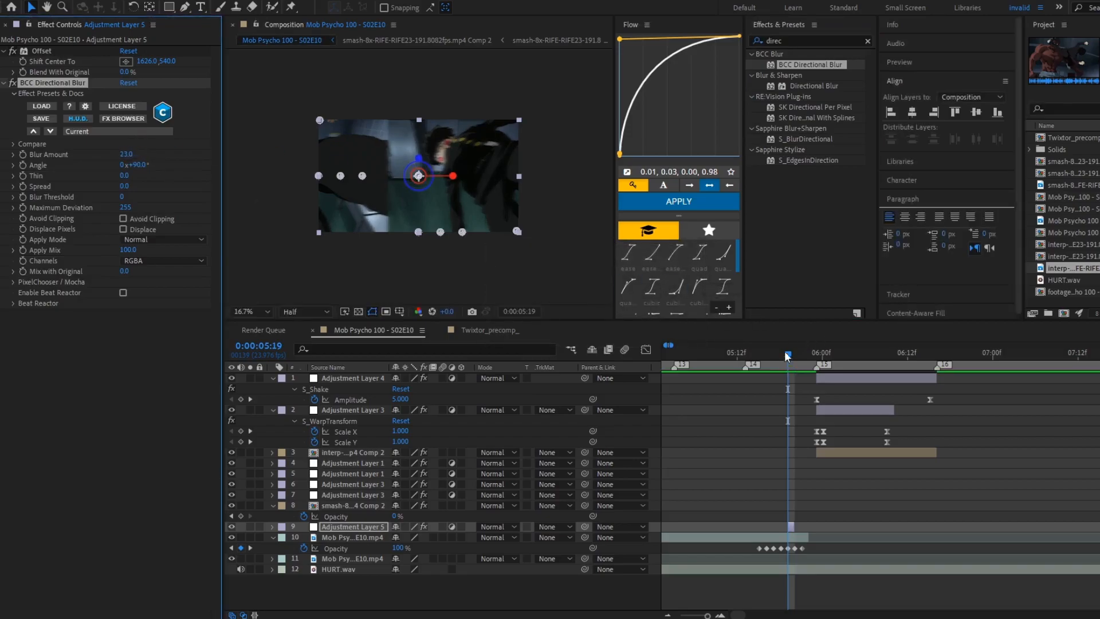
# Add an adjustment layer starting at 0:00:06:04 and trim its end to the last clip's end at 0:00:06:15.
pyautogui.moveTo(788, 353); pyautogui.dragTo(859, 358)
pyautogui.click(848, 379)
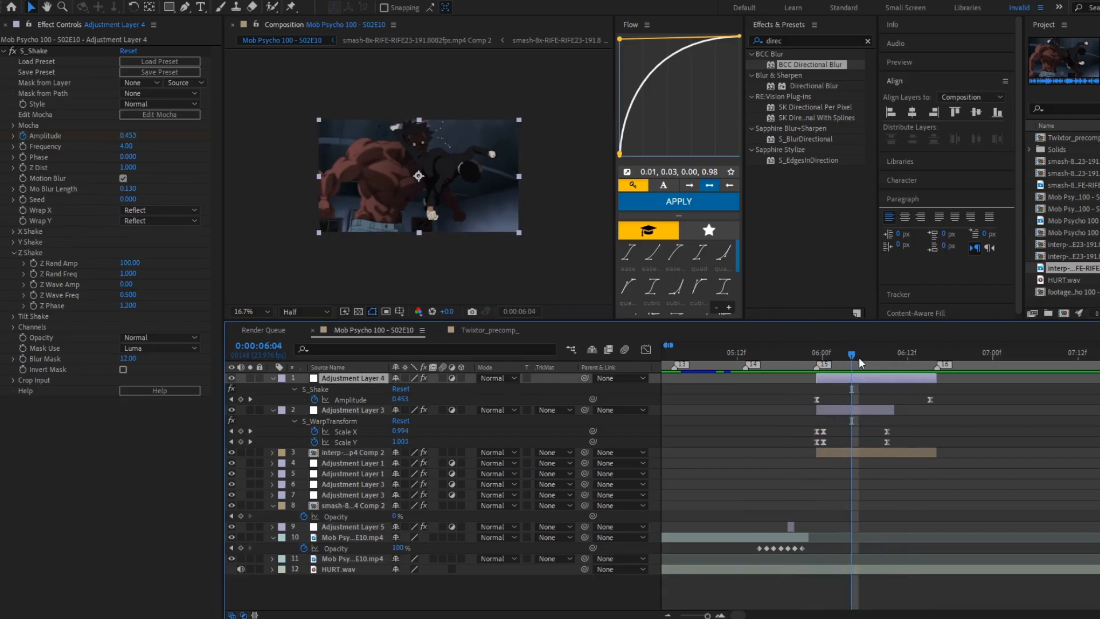
pyautogui.hotkey('ctrl', 'alt', 'y')
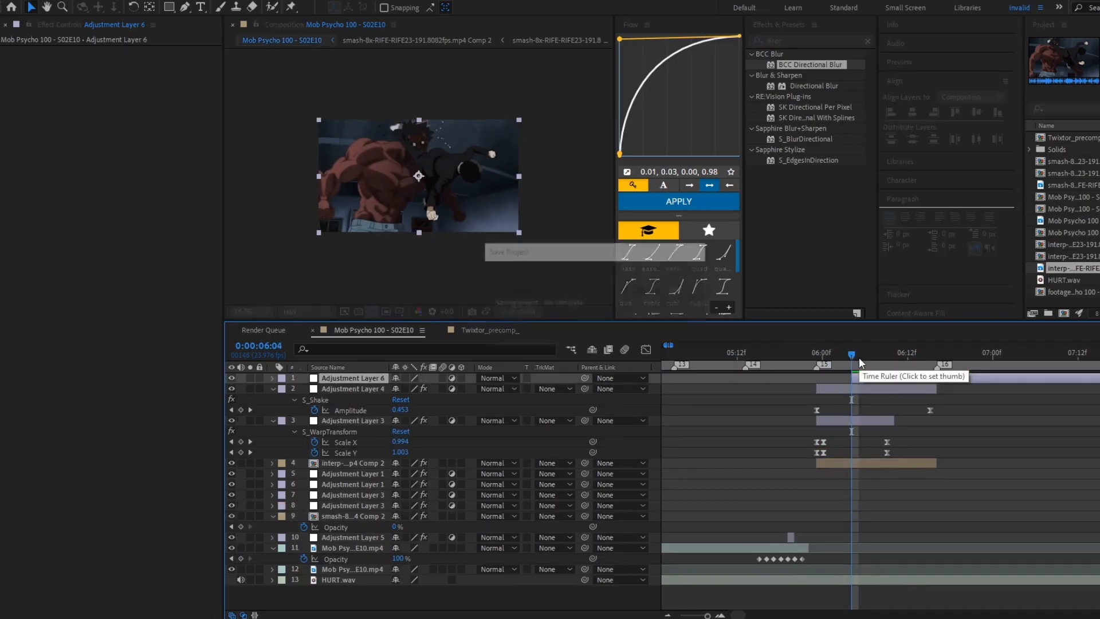
pyautogui.click(857, 390)
pyautogui.press('o')
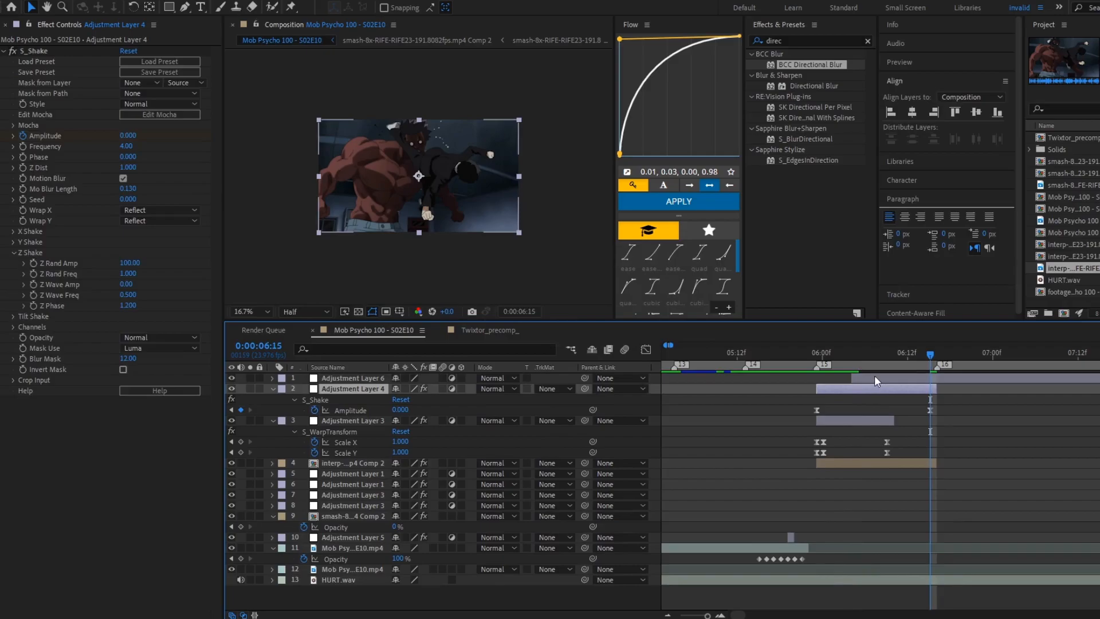
pyautogui.click(874, 375)
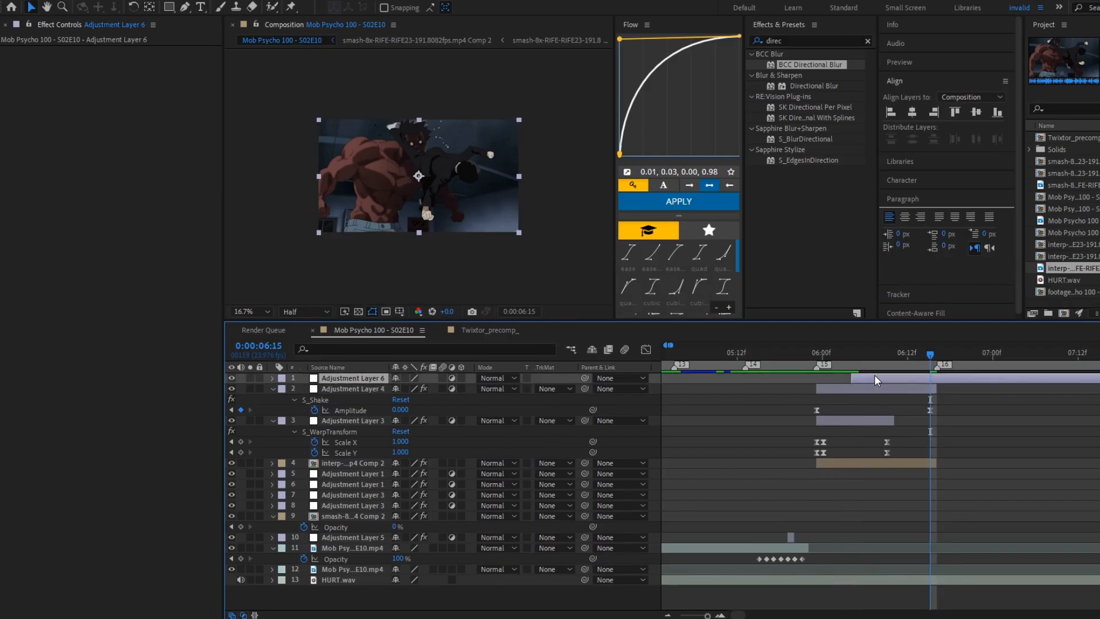
pyautogui.hotkey('alt', ']')
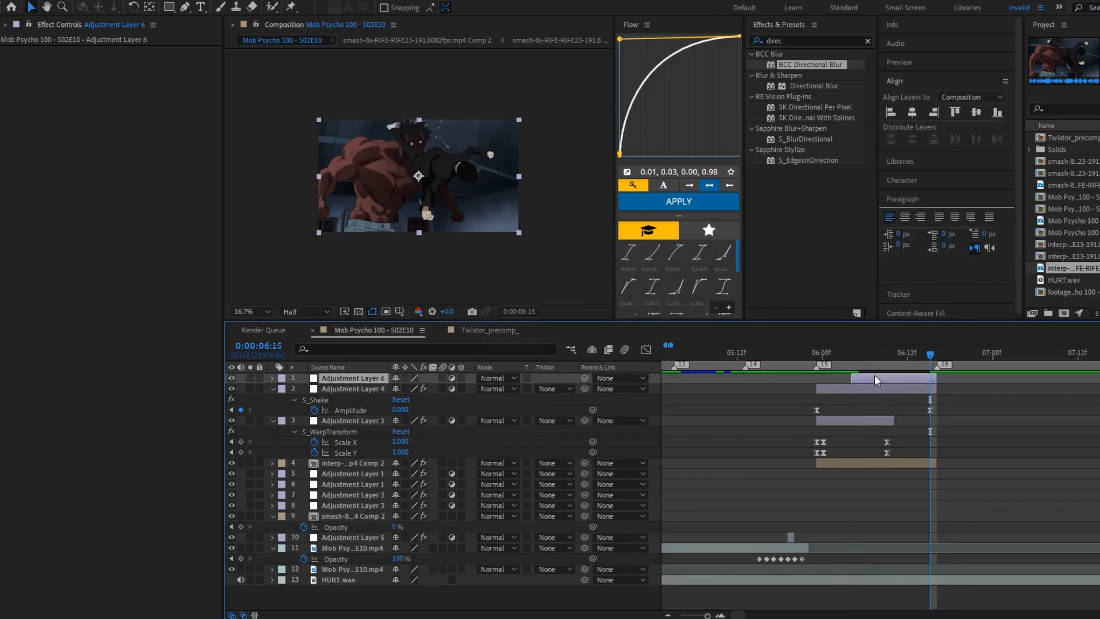
# Apply BCC Lens Blur OBS to the new adjustment layer and keyframe Iris Scale at 0 on 0:00:06:04.
pyautogui.press('i')
pyautogui.click(803, 41)
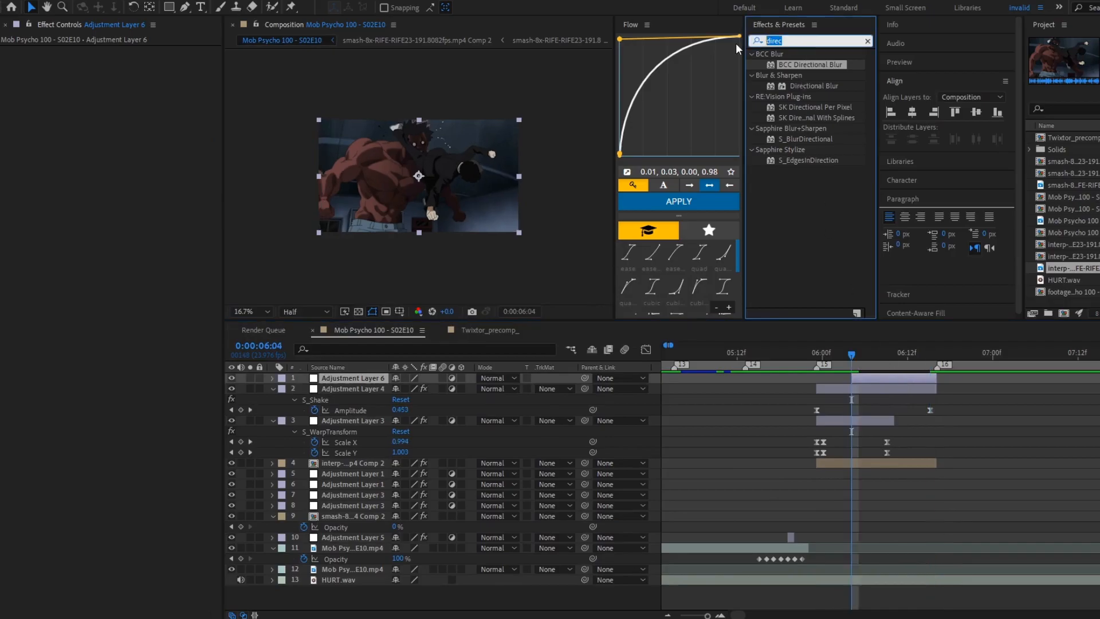
pyautogui.write('lens')
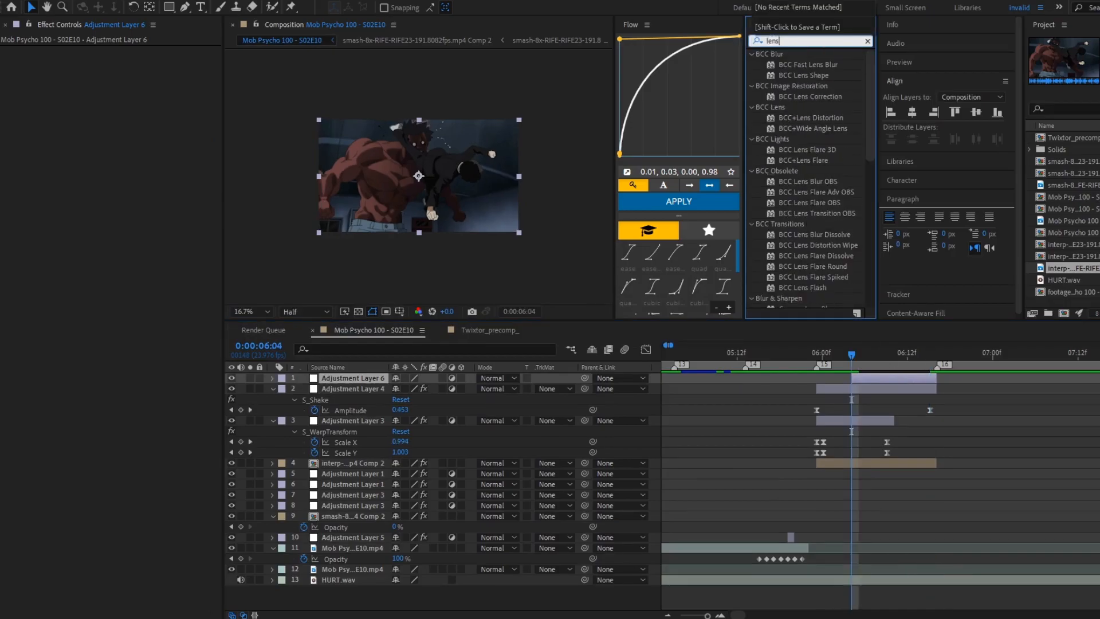
pyautogui.doubleClick(803, 182)
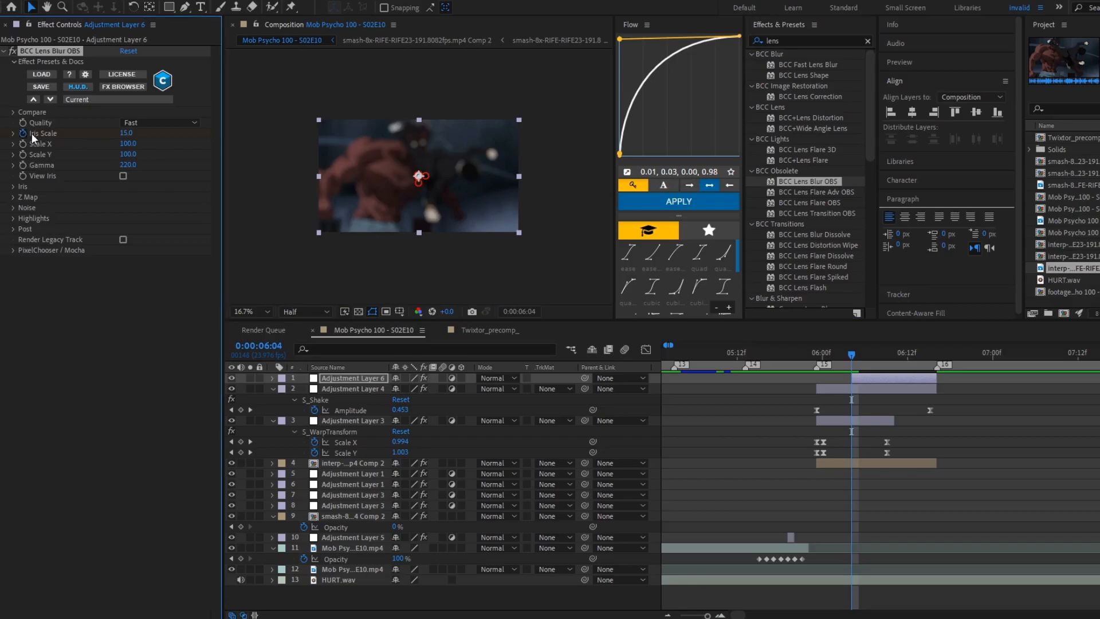
pyautogui.click(126, 134)
pyautogui.write('0')
pyautogui.press('Return')
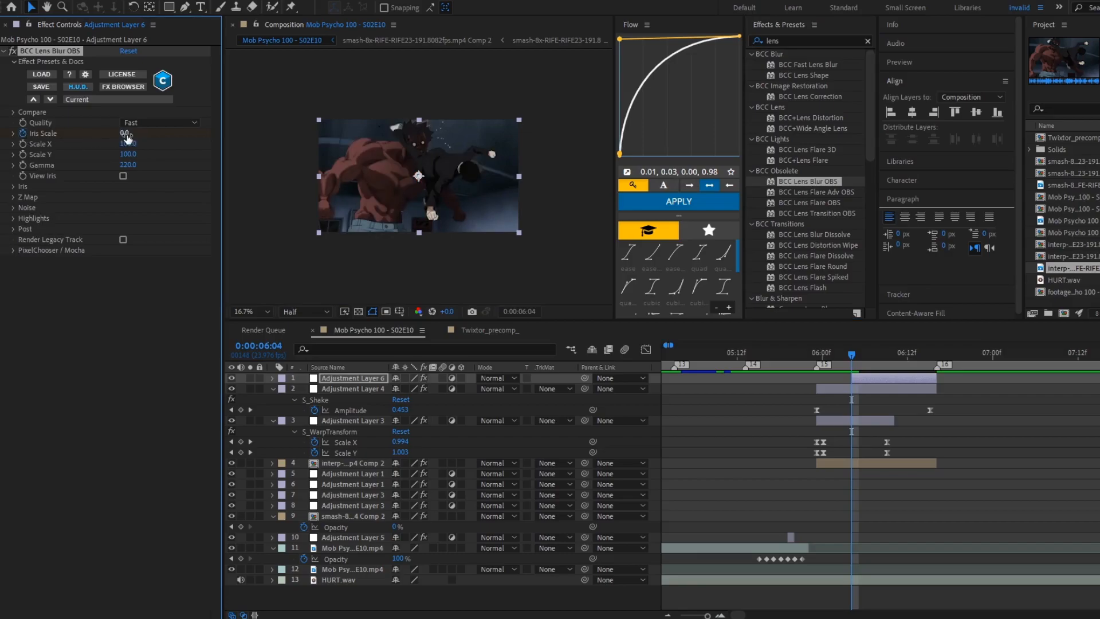
# Keyframe Iris Scale to rise to a blur peak at 0:00:06:06 and return to 0, then preview it.
pyautogui.press('pagedown')
pyautogui.press('pagedown')
pyautogui.moveTo(123, 136); pyautogui.dragTo(130, 135)
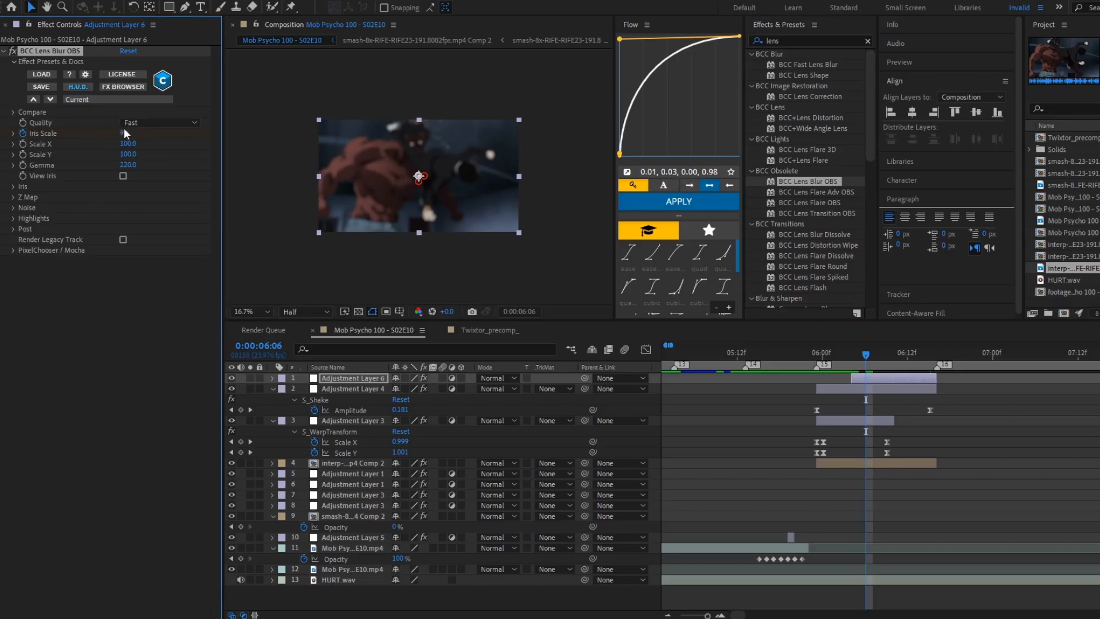
pyautogui.press('k')
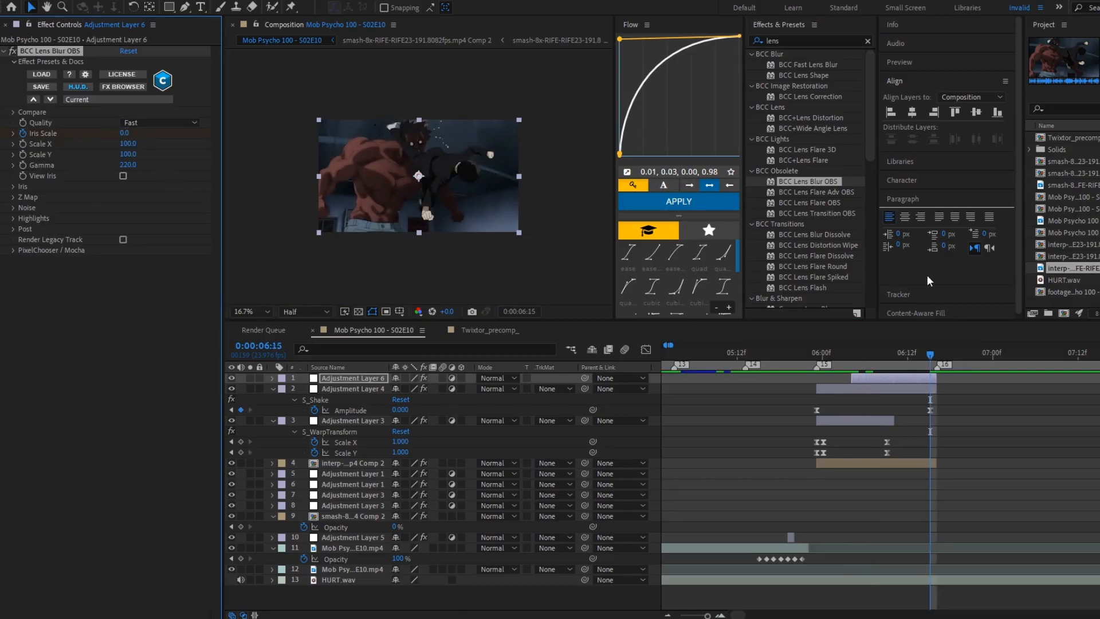
pyautogui.click(850, 353)
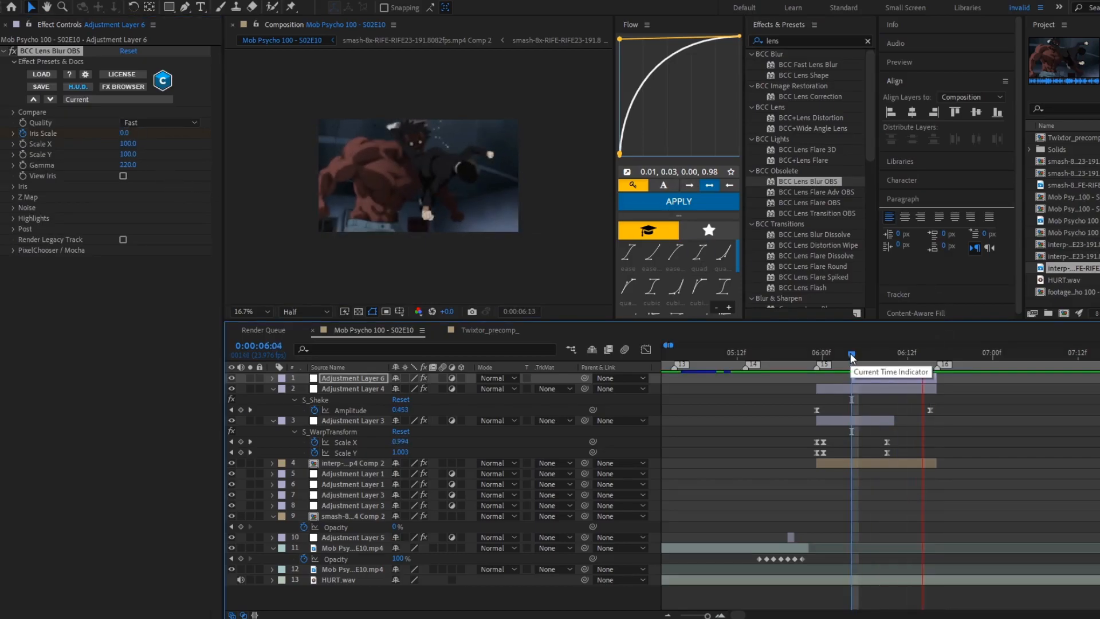
# Set the Iris Scale keyframe at 0:00:06:06 to 5 and preview the blur pulse from before the cut.
pyautogui.moveTo(850, 355); pyautogui.dragTo(864, 355)
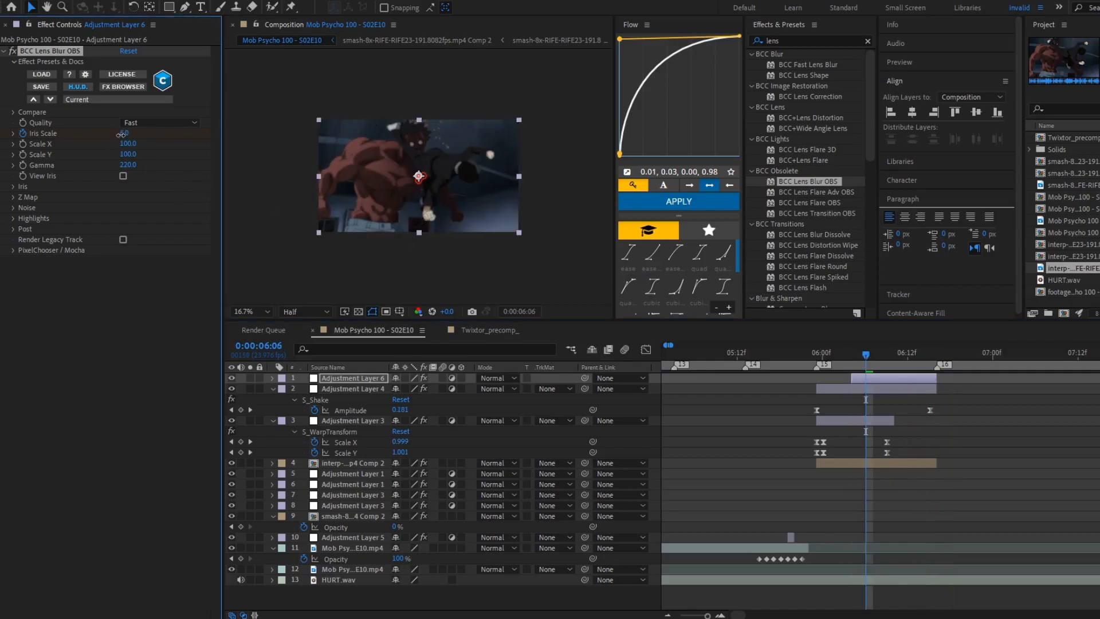
pyautogui.click(842, 355)
pyautogui.press('space')
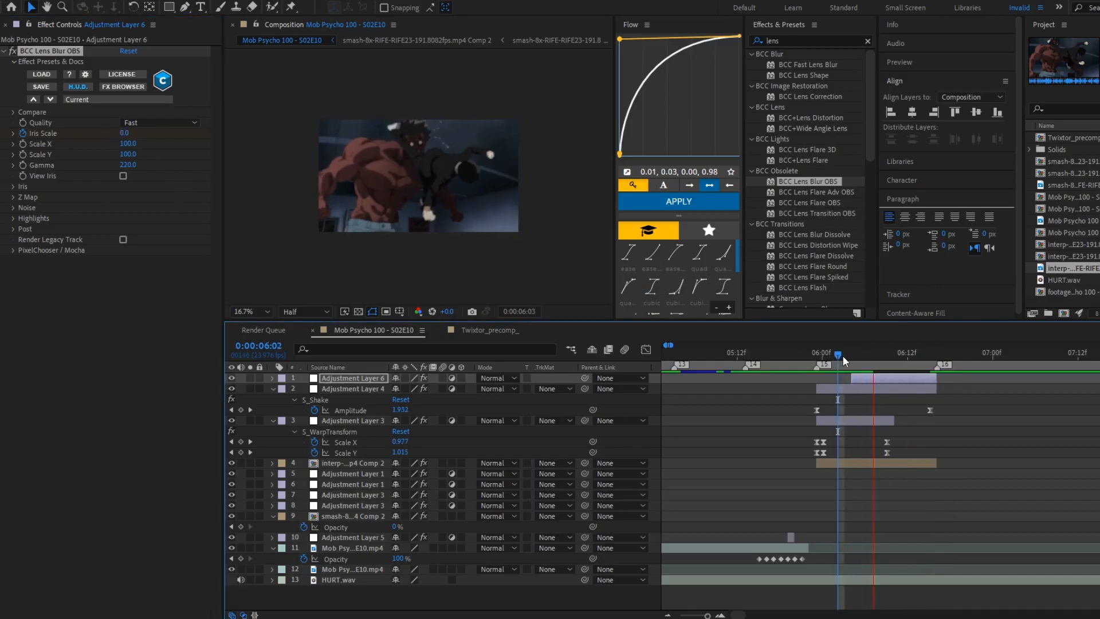
pyautogui.click(809, 356)
pyautogui.press('space')
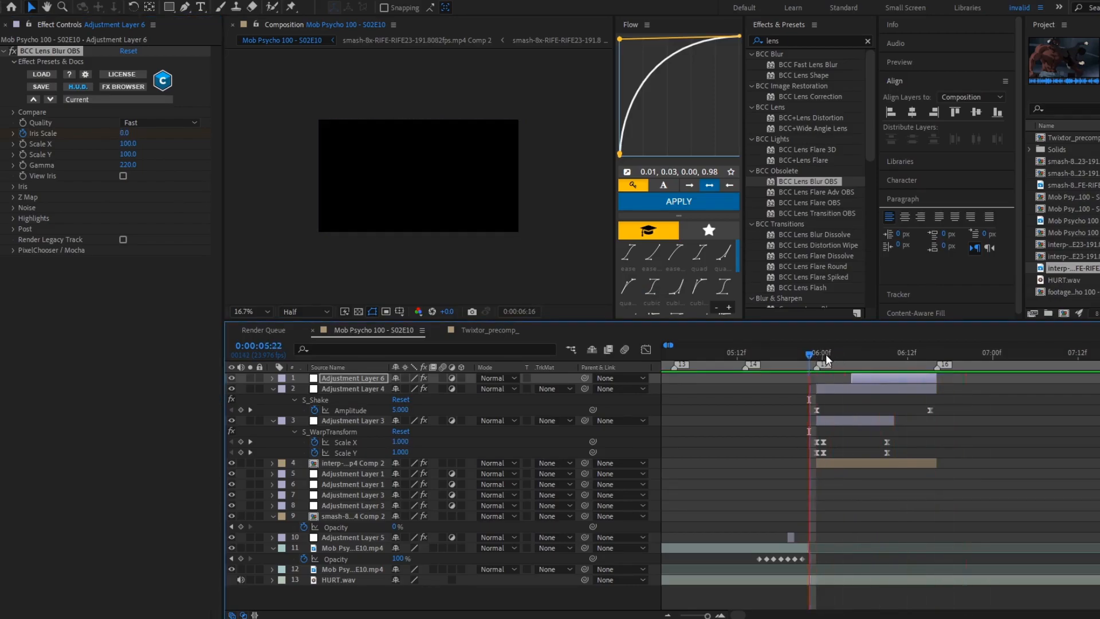
pyautogui.press('space')
# Duplicate the lens blur adjustment layer, move the copy to start at about 0:00:02:06, and preview it.
pyautogui.click(871, 380)
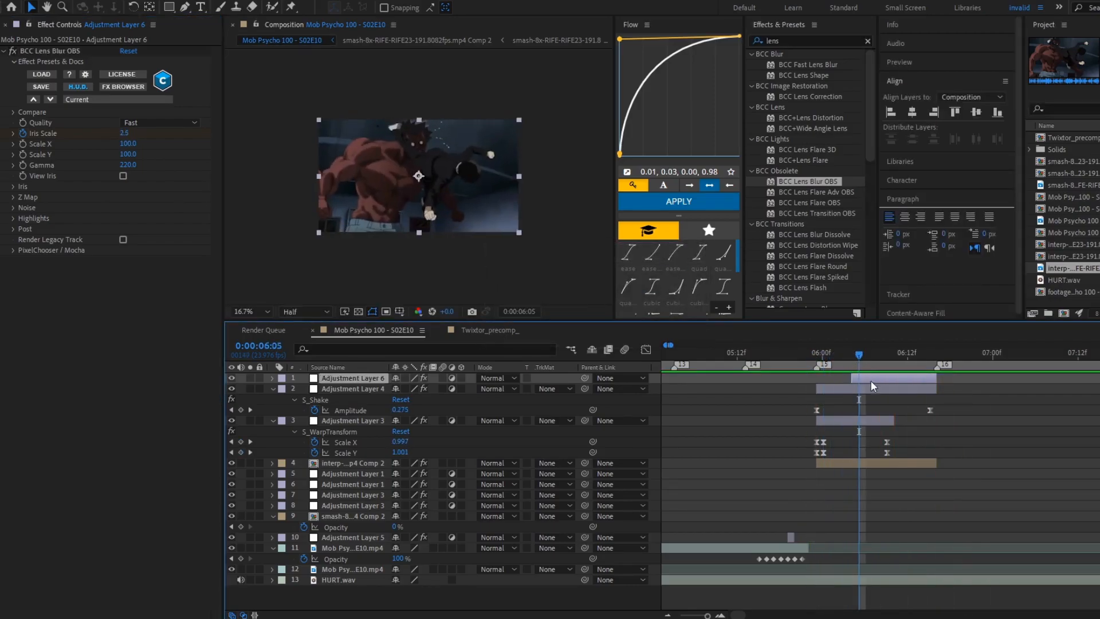
pyautogui.hotkey('ctrl', 'd')
pyautogui.moveTo(872, 380)
pyautogui.mouseDown()
pyautogui.moveTo(718, 381)
pyautogui.moveTo(975, 411)
pyautogui.moveTo(910, 390)
pyautogui.mouseUp()
pyautogui.click(853, 356)
pyautogui.moveTo(1005, 385); pyautogui.dragTo(913, 380)
pyautogui.press('space')
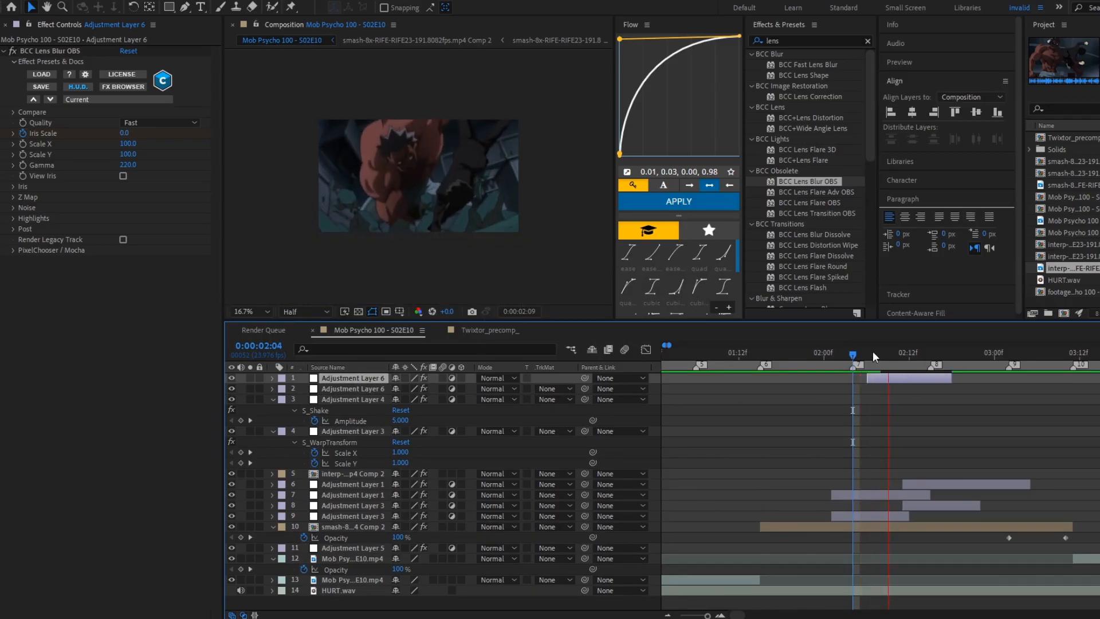
pyautogui.click(842, 355)
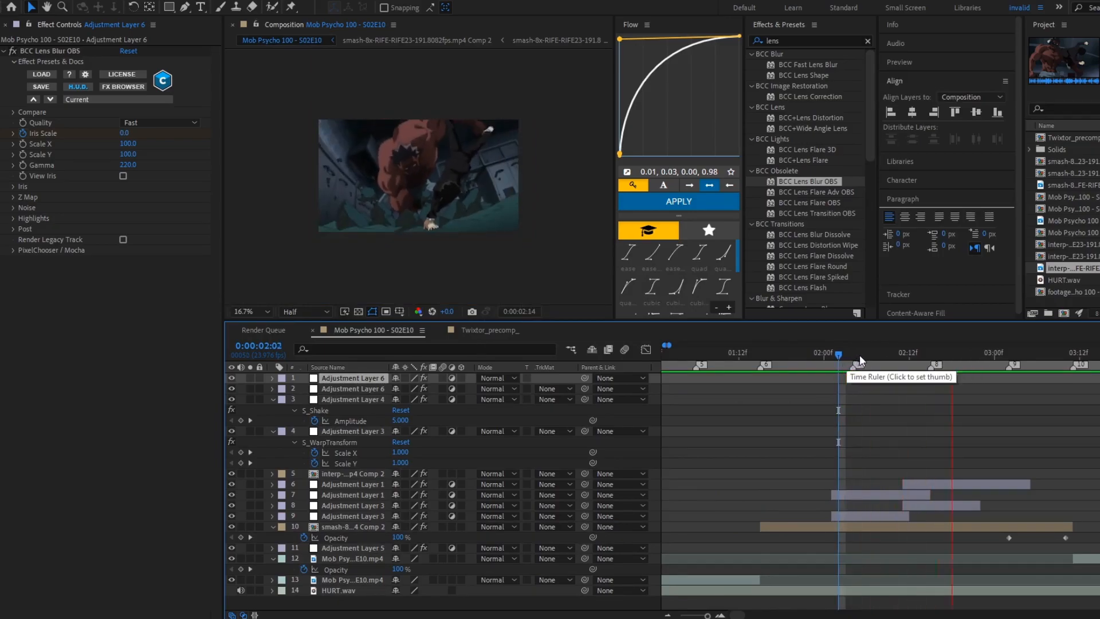
# Duplicate the lens blur layer again, move the copy to start at about 0:00:01:17, and preview the section.
pyautogui.click(762, 370)
pyautogui.hotkey('ctrl', 'd')
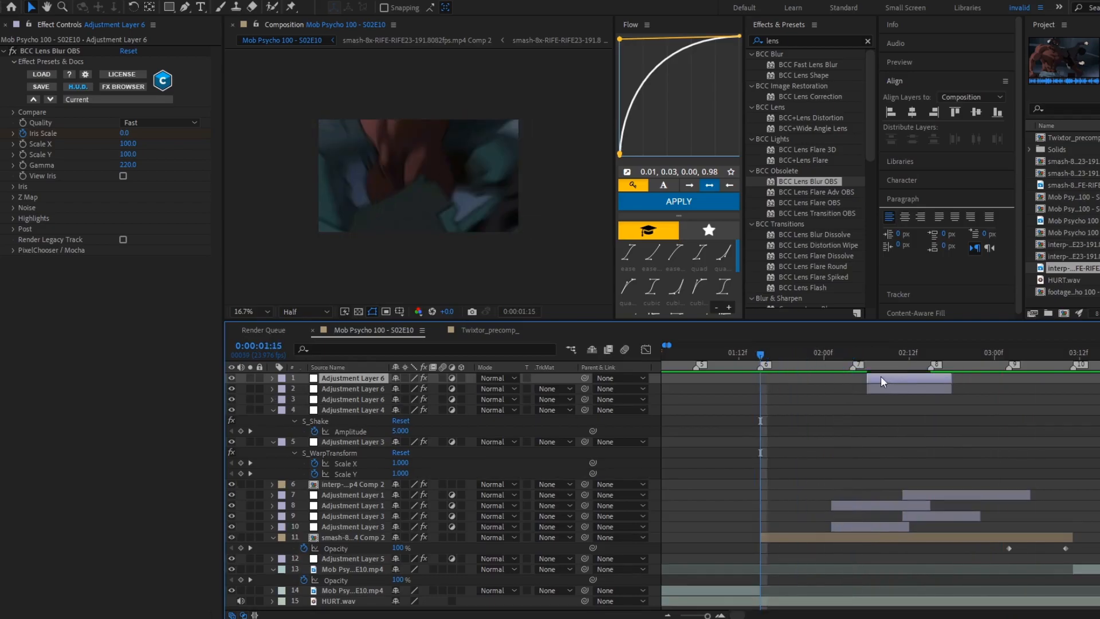
pyautogui.moveTo(881, 376); pyautogui.dragTo(788, 376)
pyautogui.press('space')
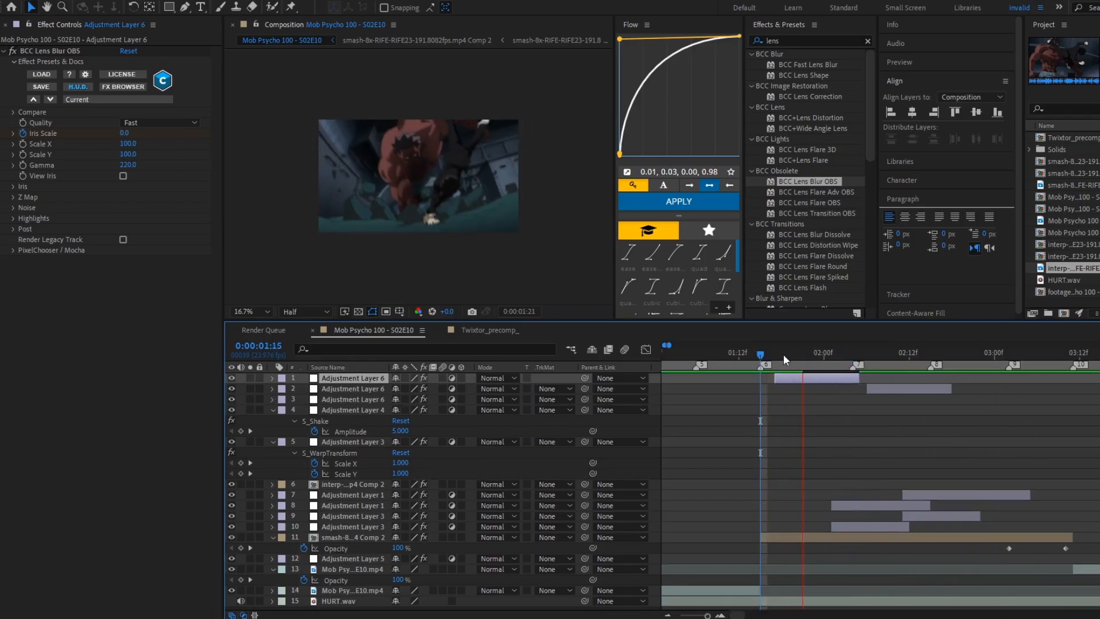
pyautogui.click(740, 354)
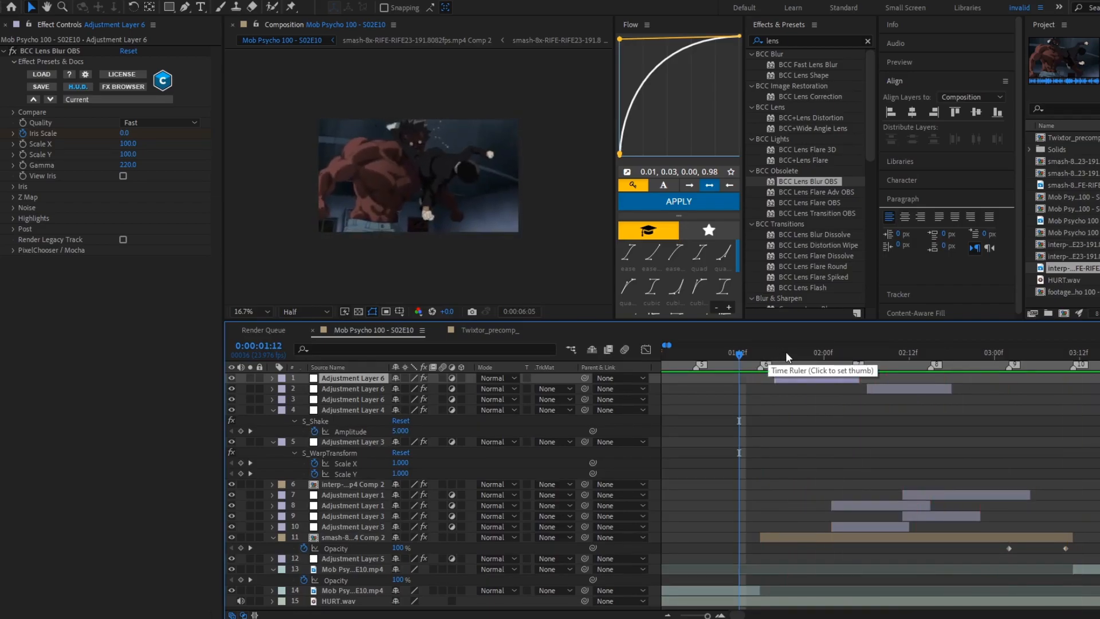
pyautogui.moveTo(782, 349); pyautogui.dragTo(988, 507)
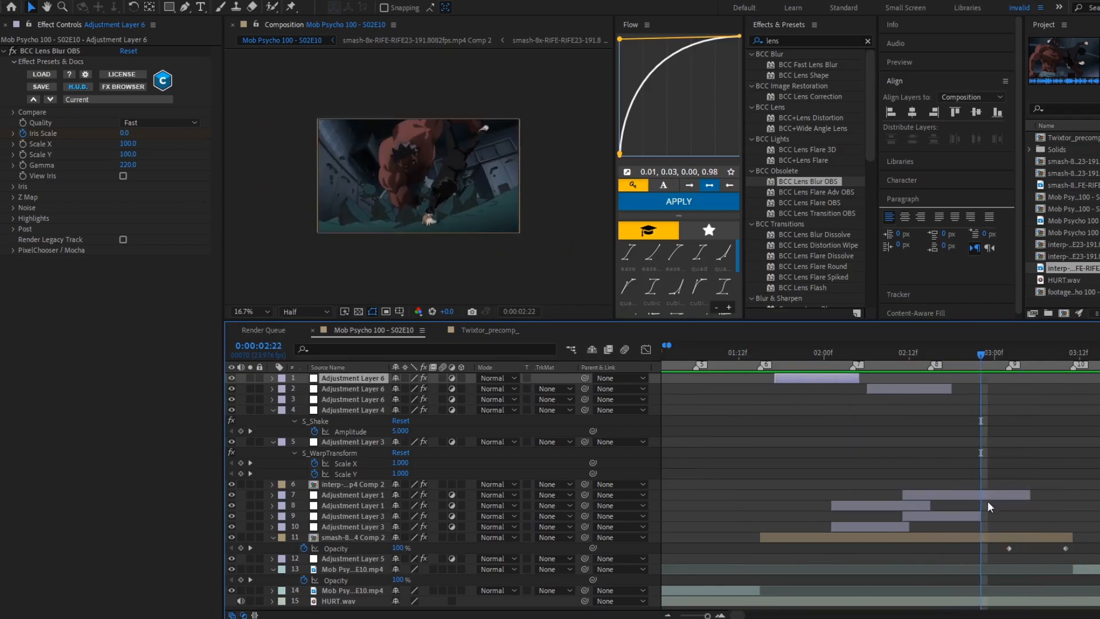
pyautogui.click(991, 538)
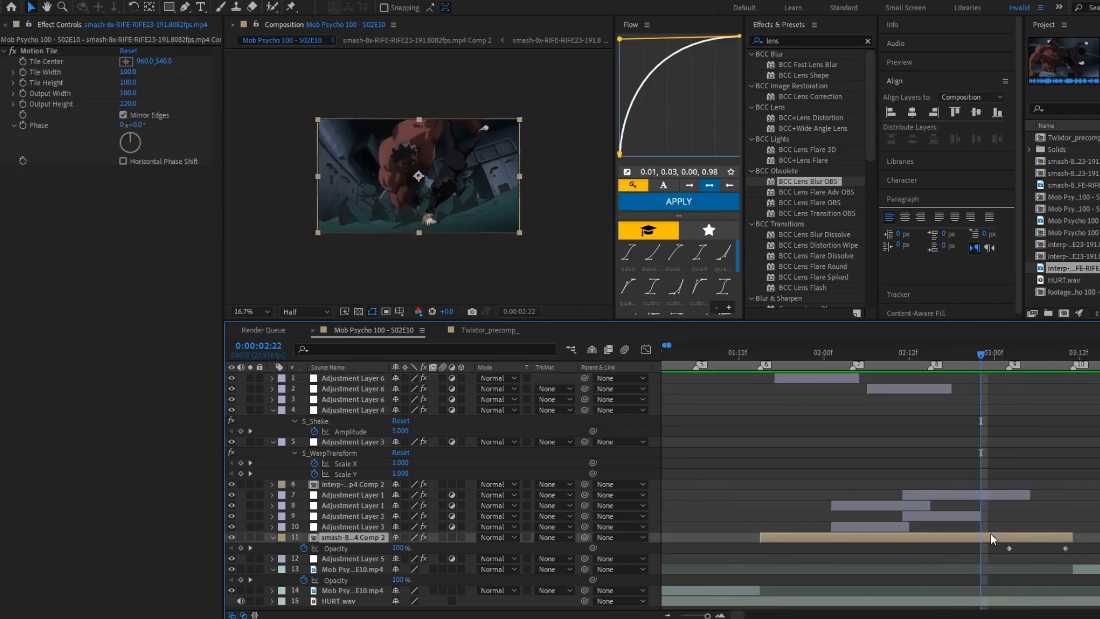
pyautogui.click(304, 550)
pyautogui.click(304, 549)
pyautogui.press('pagedown')
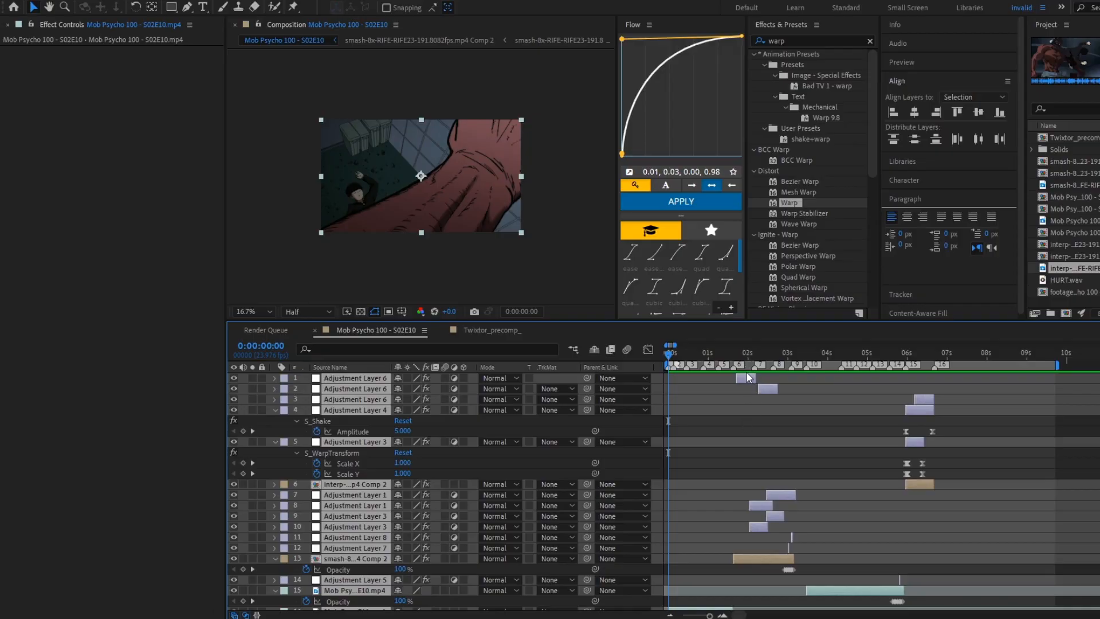
# Pre-compose all selected video and adjustment layers into one composition, leaving the HURT.wav audio layer out.
pyautogui.rightClick(748, 377)
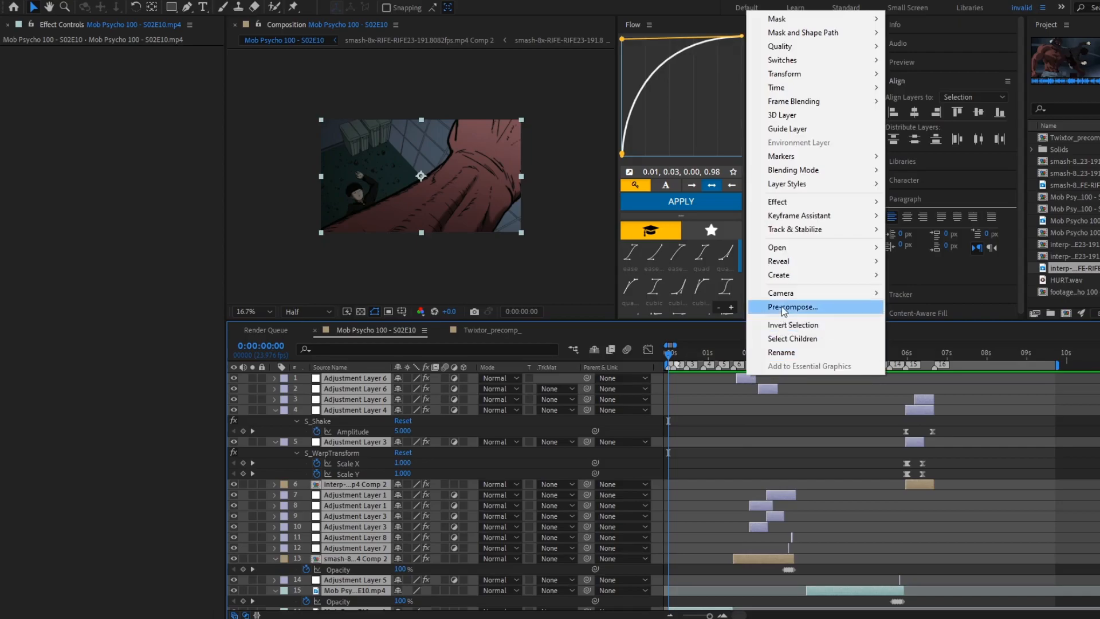
pyautogui.click(765, 362)
pyautogui.click(641, 383)
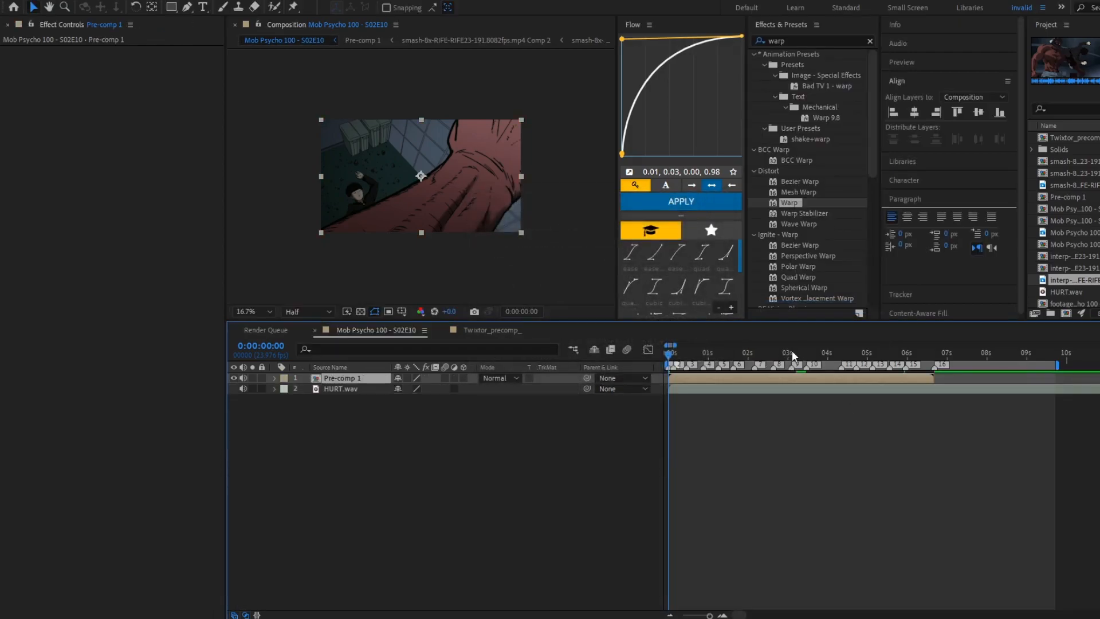
# Add a new adjustment layer above the pre-comp, trim it to the pre-comp's end, and go to 0:00:03:22.
pyautogui.press('o')
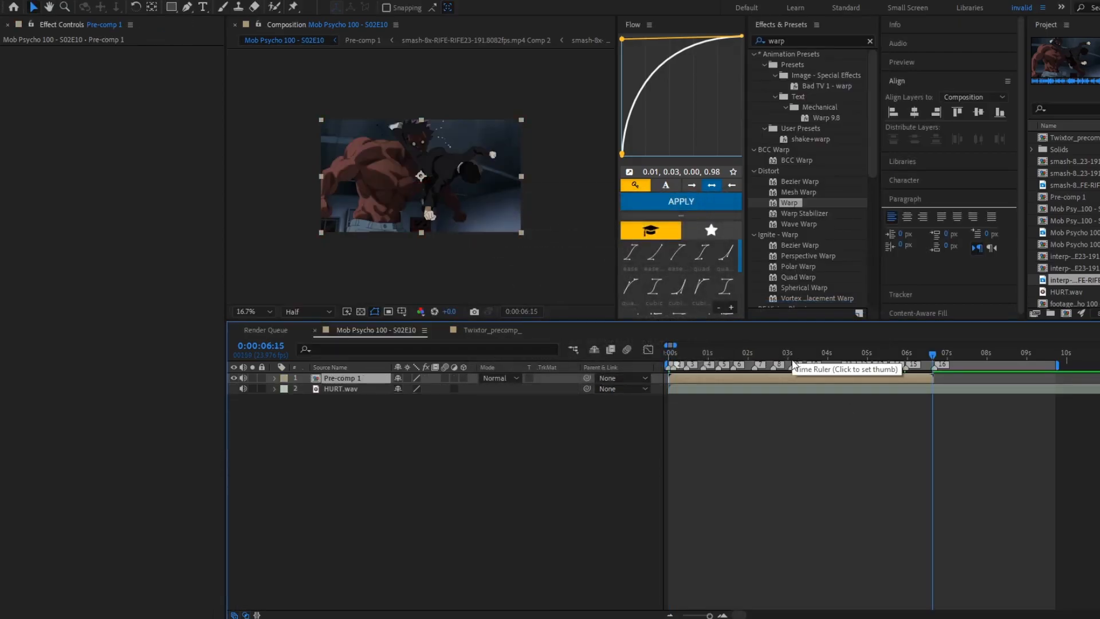
pyautogui.hotkey('ctrl', 'alt', 'y')
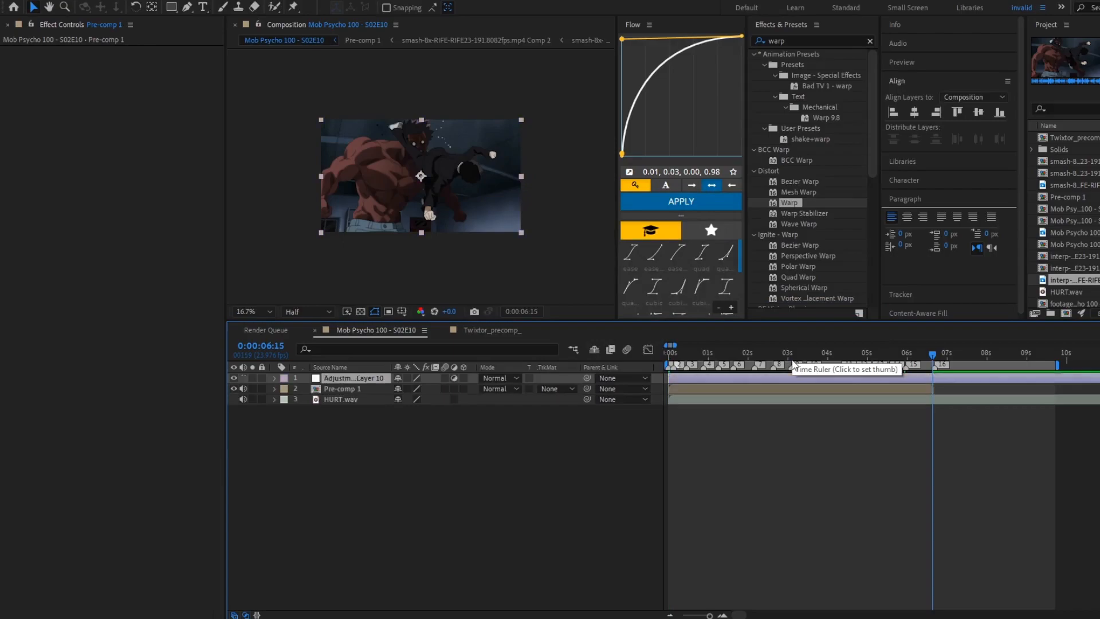
pyautogui.moveTo(743, 354); pyautogui.dragTo(825, 360)
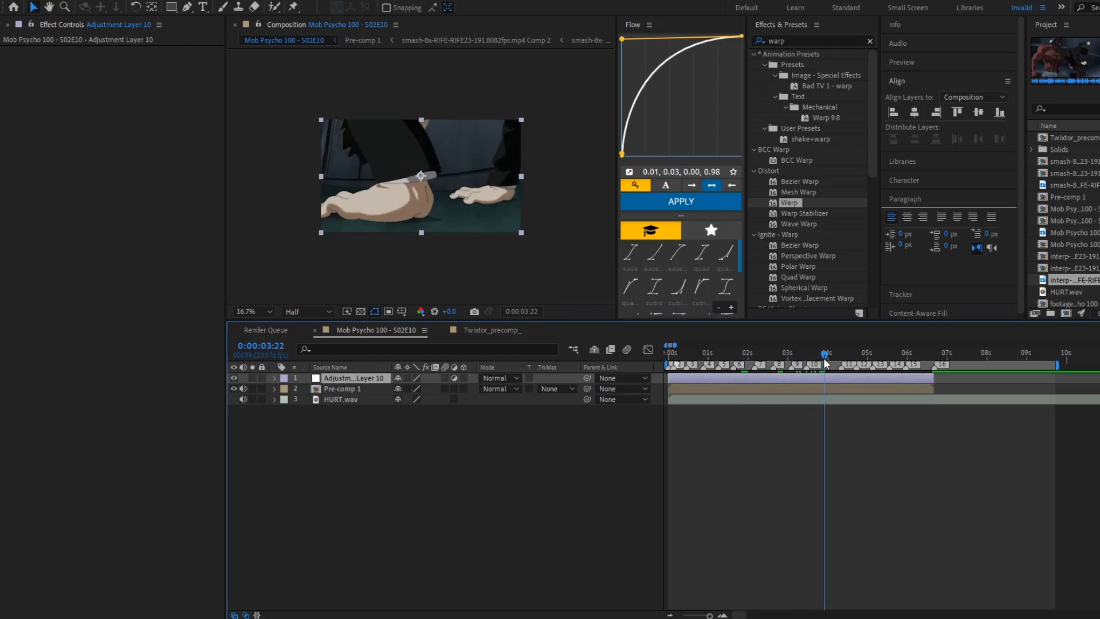
# Apply Brightness & Contrast to the new adjustment layer and set Contrast to 35.
pyautogui.press('.')
pyautogui.press(',')
pyautogui.press('.')
pyautogui.click(808, 38)
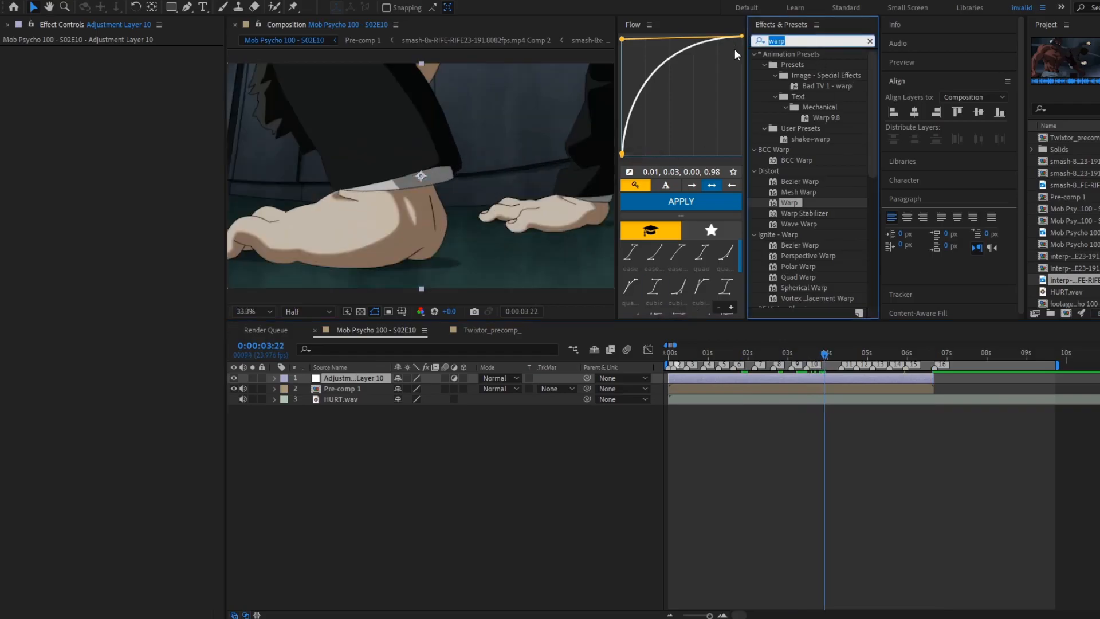
pyautogui.write('contrast')
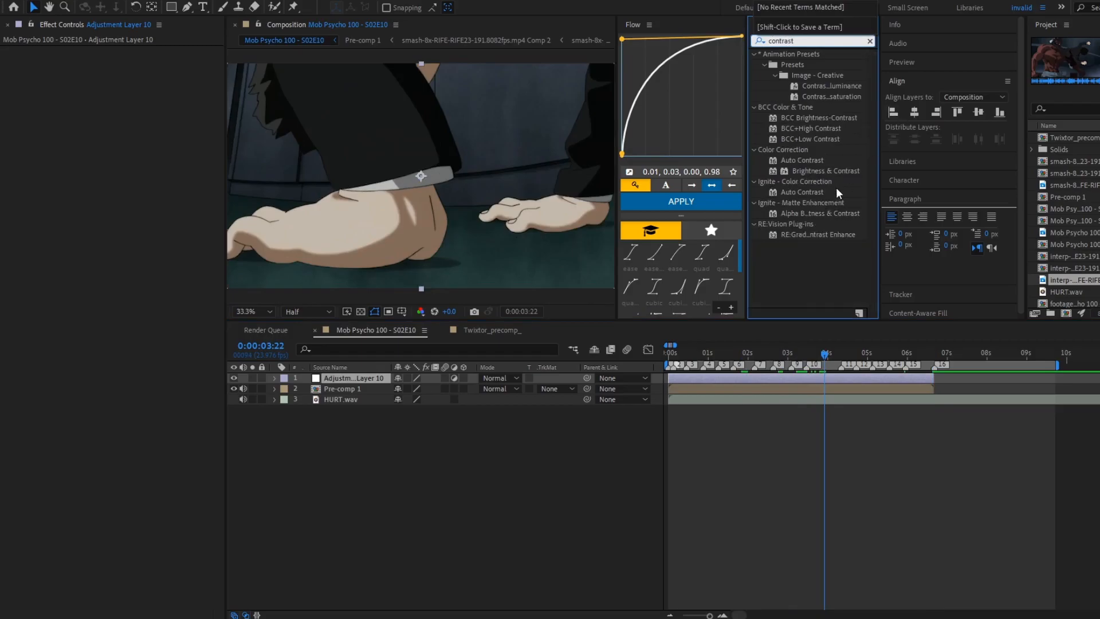
pyautogui.doubleClick(777, 171)
pyautogui.moveTo(127, 70); pyautogui.dragTo(149, 68)
# Add the Sharpen effect to the adjustment layer with a Sharpen Amount of 21 and inspect the frame.
pyautogui.click(814, 41)
pyautogui.write('sharp')
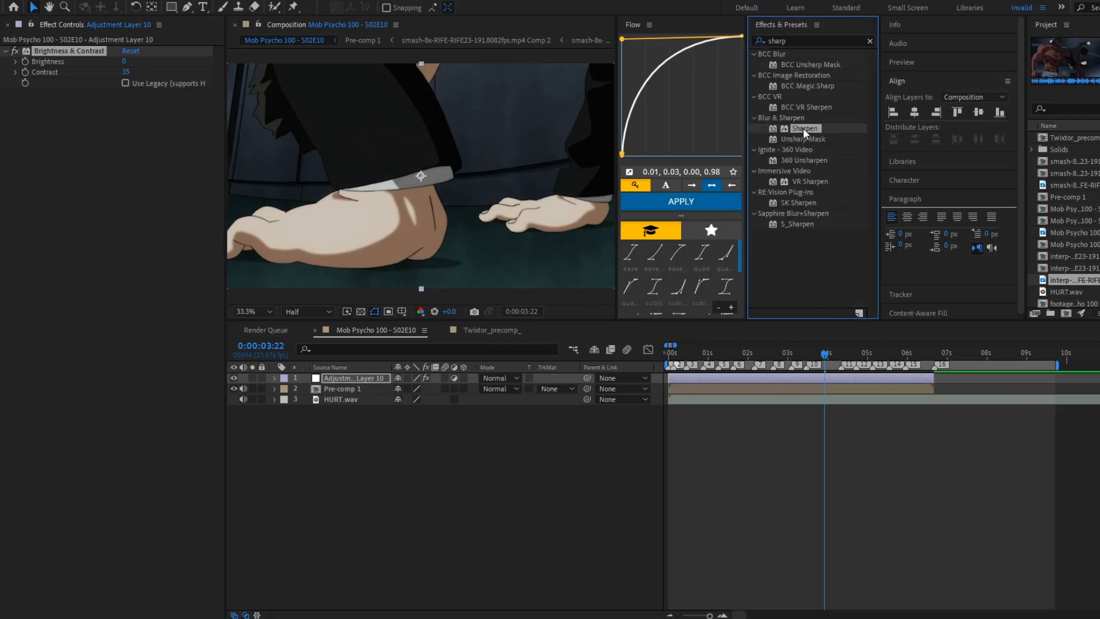
pyautogui.doubleClick(802, 129)
pyautogui.moveTo(125, 106); pyautogui.dragTo(145, 108)
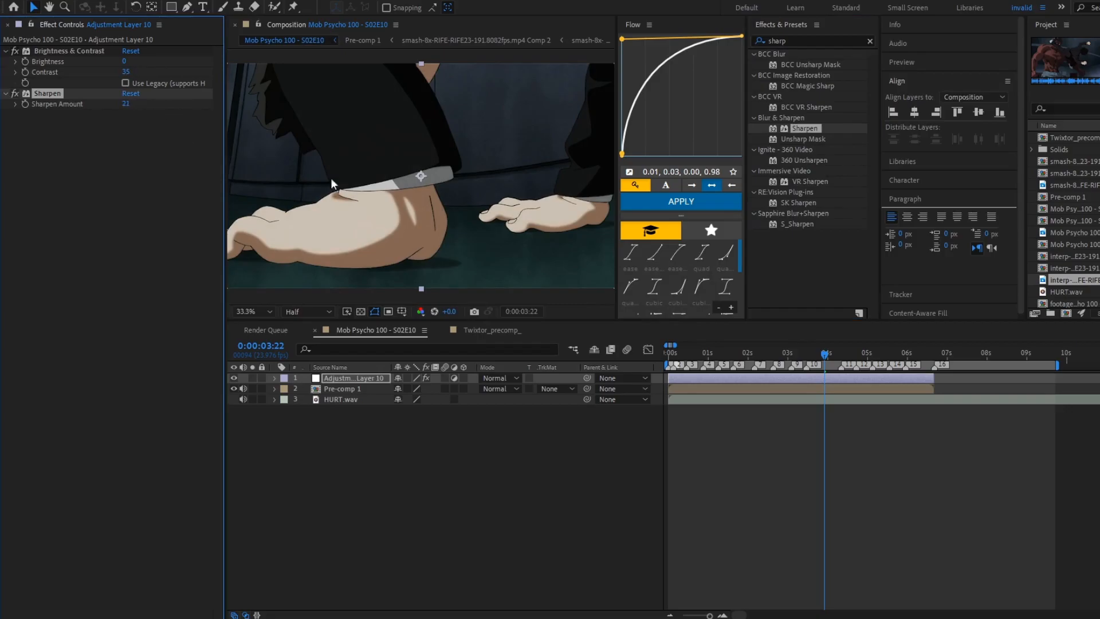
pyautogui.scroll(-2, 466, 205)
pyautogui.scroll(2, 468, 206)
# Add Unsharp Mask to the adjustment layer and set its Amount to 42.
pyautogui.click(814, 41)
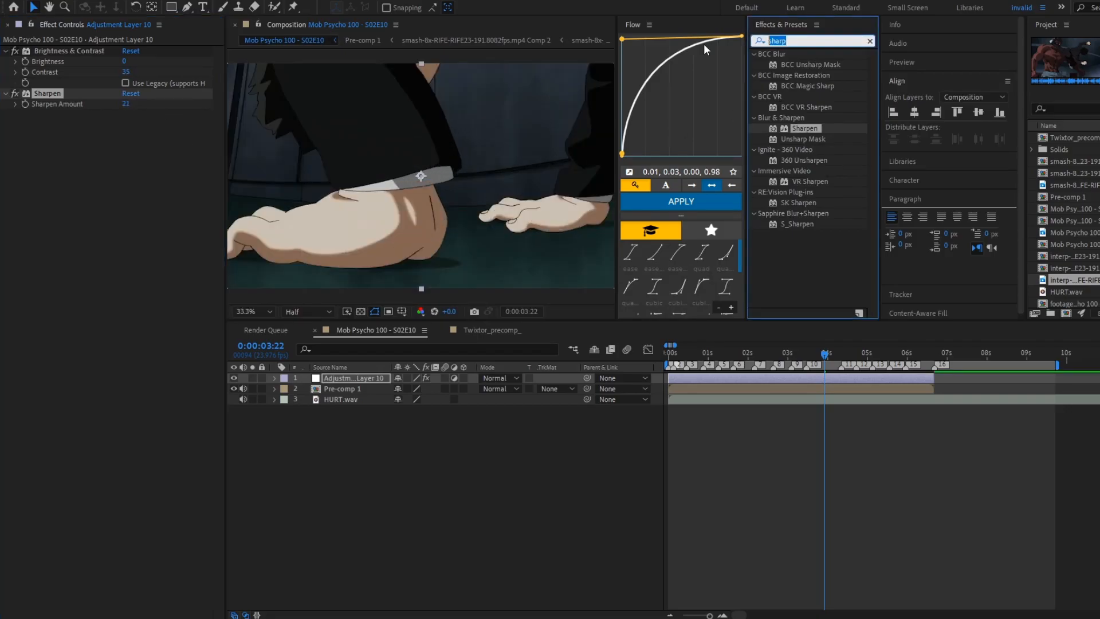
pyautogui.doubleClick(802, 139)
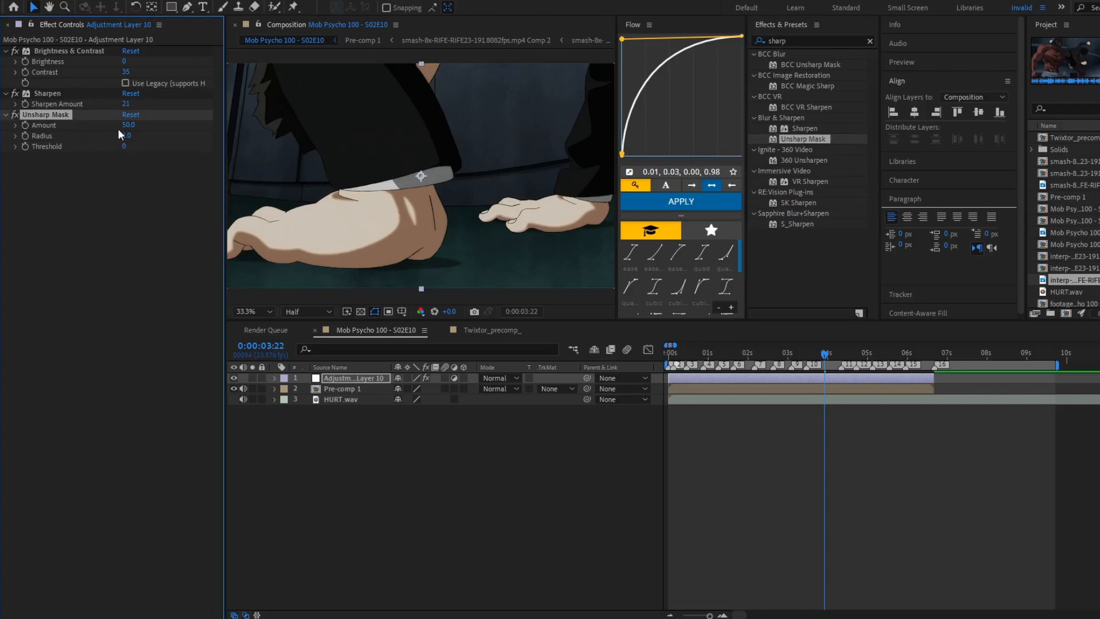
pyautogui.moveTo(122, 127); pyautogui.dragTo(120, 128)
pyautogui.scroll(-2, 447, 170)
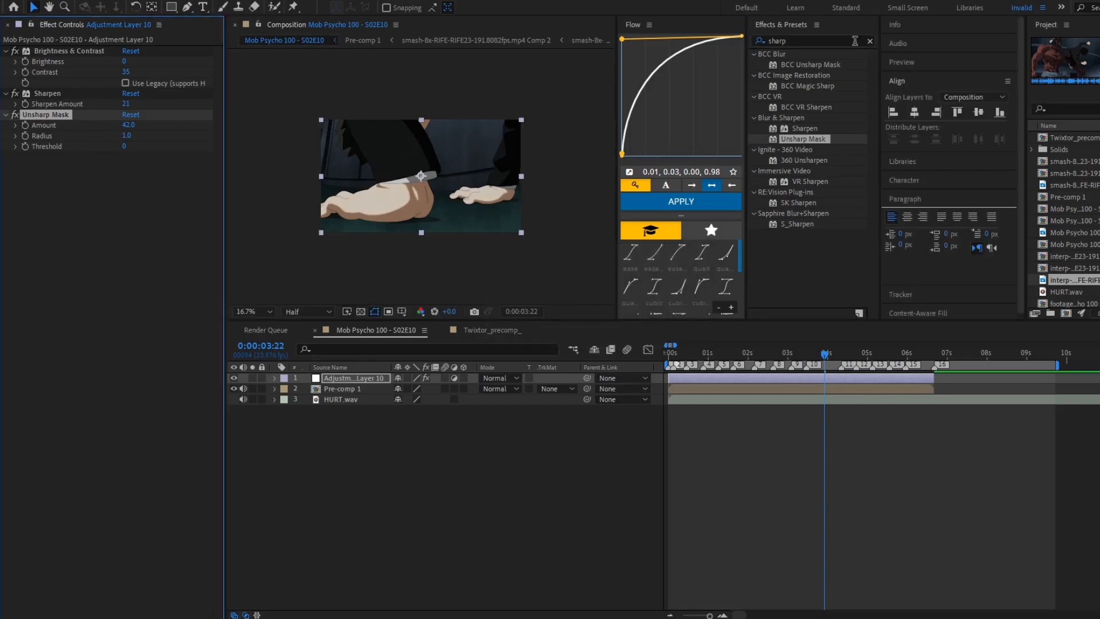
# Find the Magic Bullet Looks effect and apply it to the adjustment layer.
pyautogui.click(806, 40)
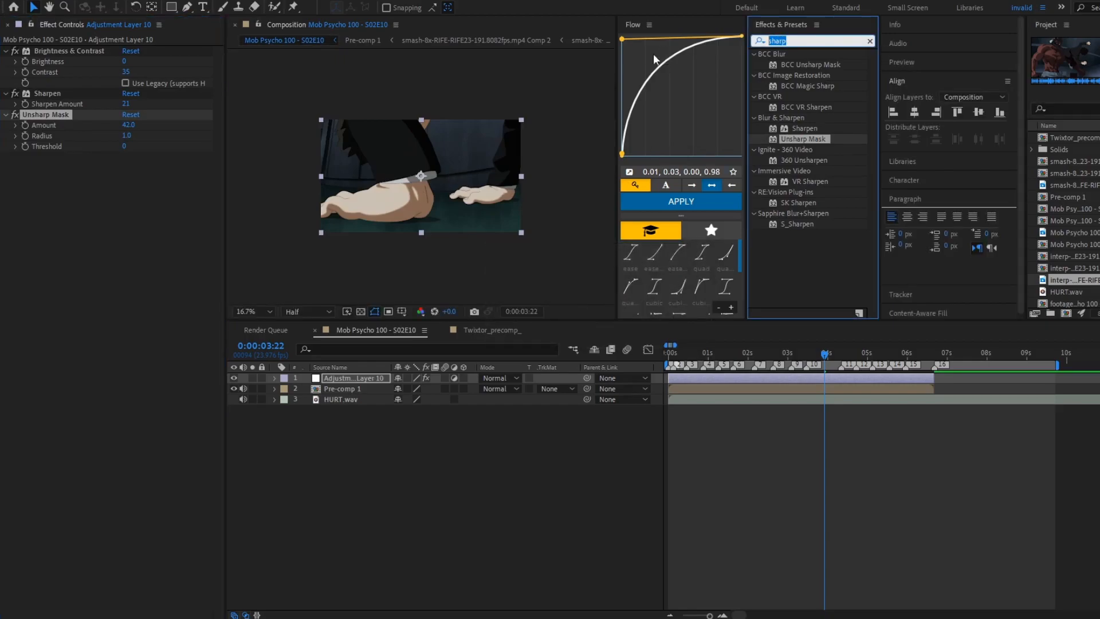
pyautogui.press('BackSpace')
pyautogui.write('looks')
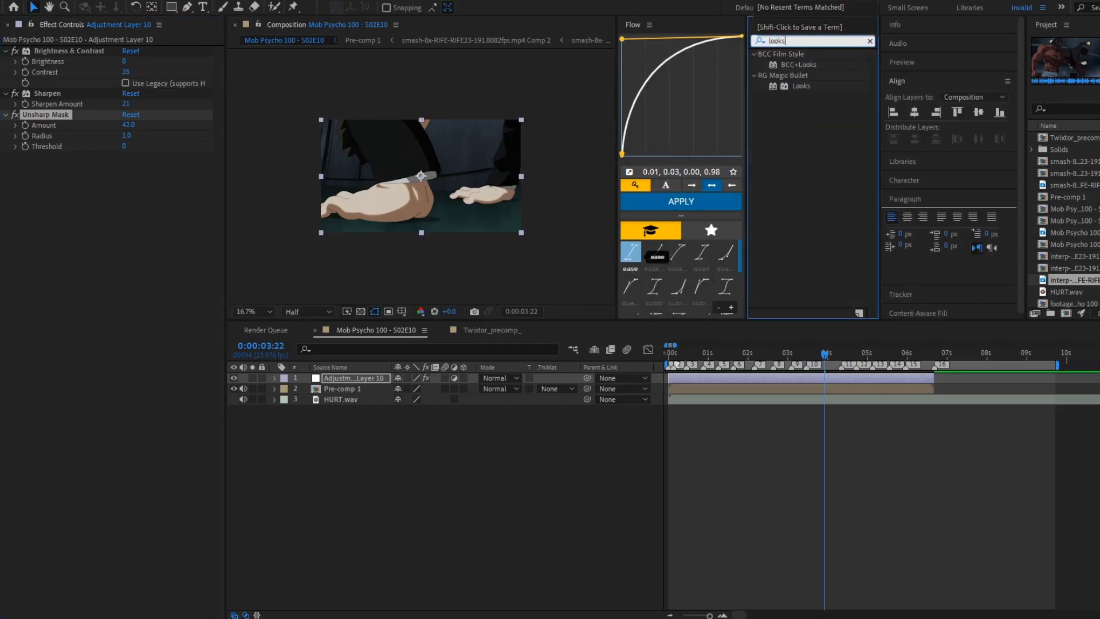
pyautogui.doubleClick(800, 87)
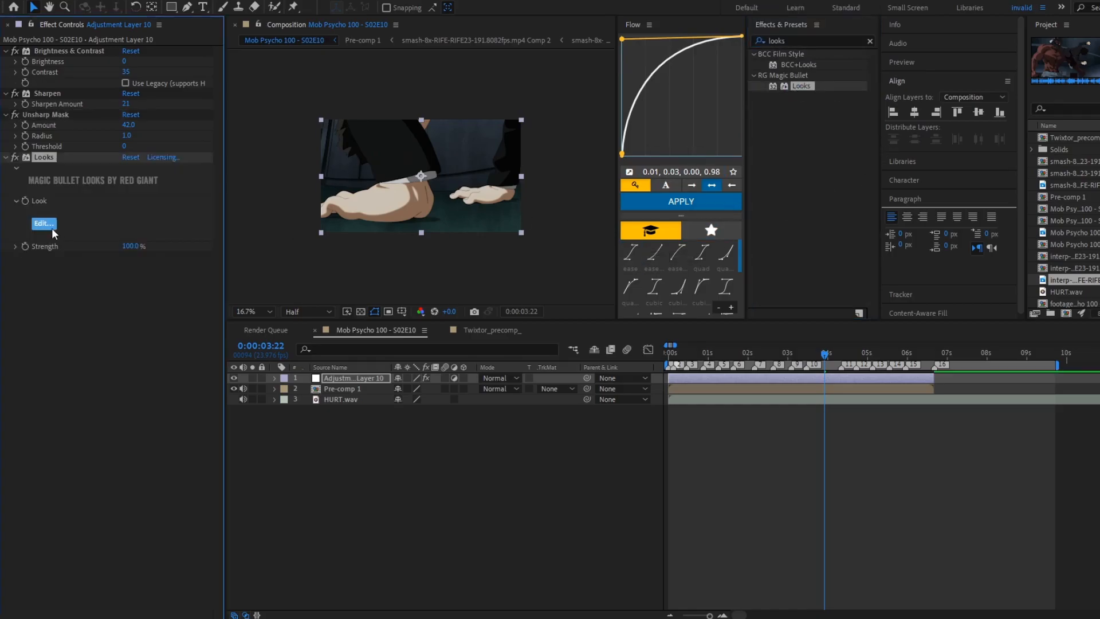
# Build a Mojo II look with Mojo 7.80%, Blue Squeeze 0% and Skin Squeeze 0%, and accept it.
pyautogui.click(44, 223)
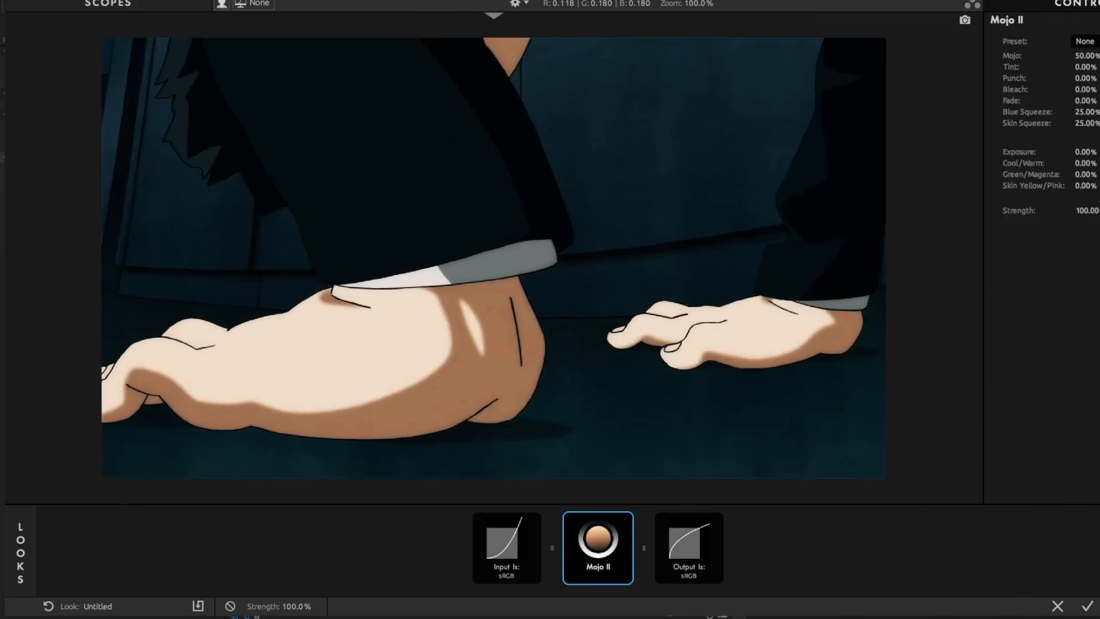
pyautogui.moveTo(1086, 57)
pyautogui.mouseDown()
pyautogui.moveTo(1025, 57)
pyautogui.moveTo(1084, 56)
pyautogui.mouseUp()
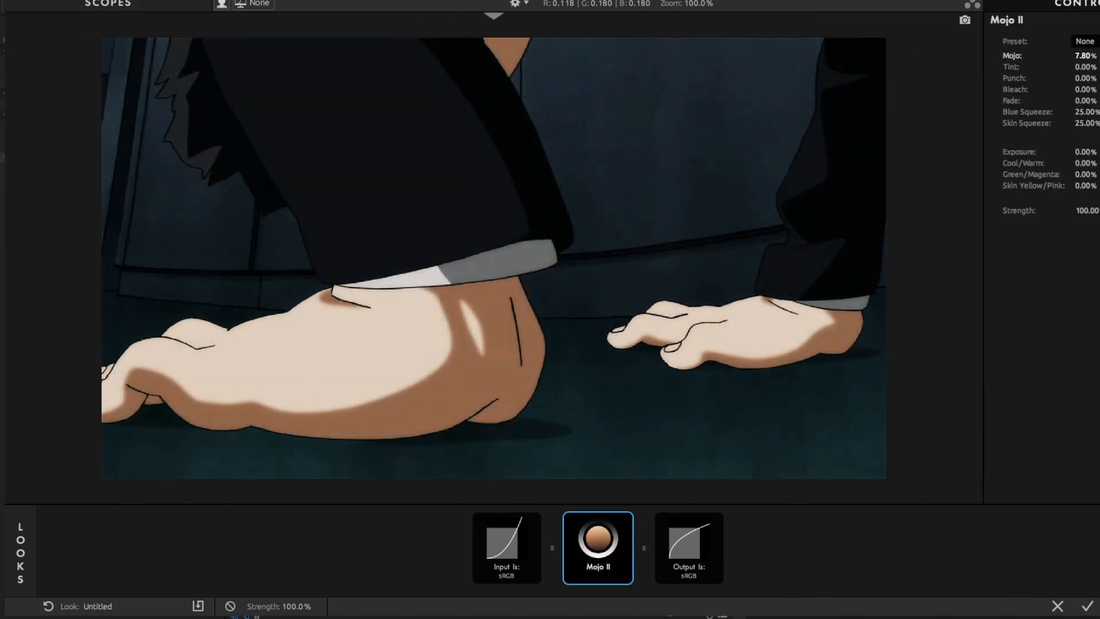
pyautogui.moveTo(1080, 113); pyautogui.dragTo(1048, 123)
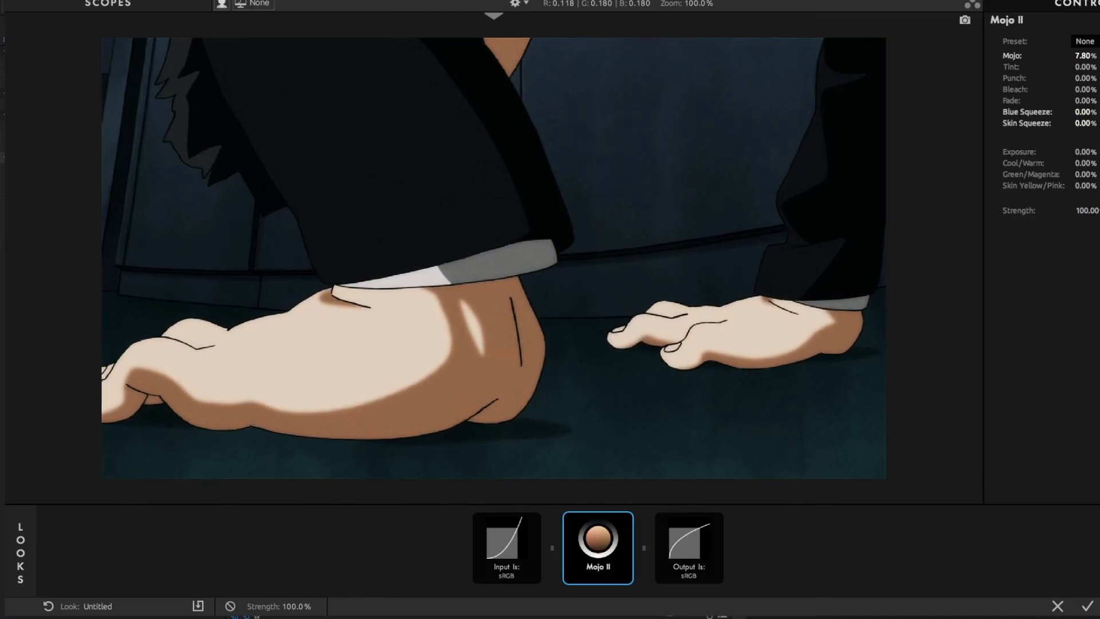
pyautogui.click(1088, 606)
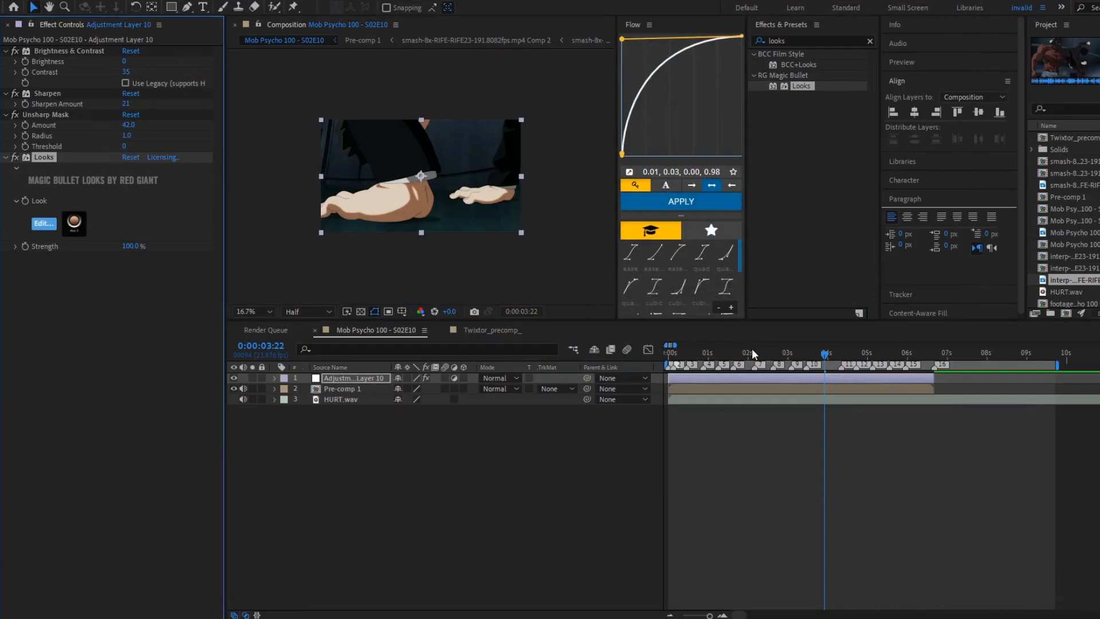
# Preview the color-corrected edit from the beginning.
pyautogui.click(714, 354)
pyautogui.press('Home')
pyautogui.press('space')
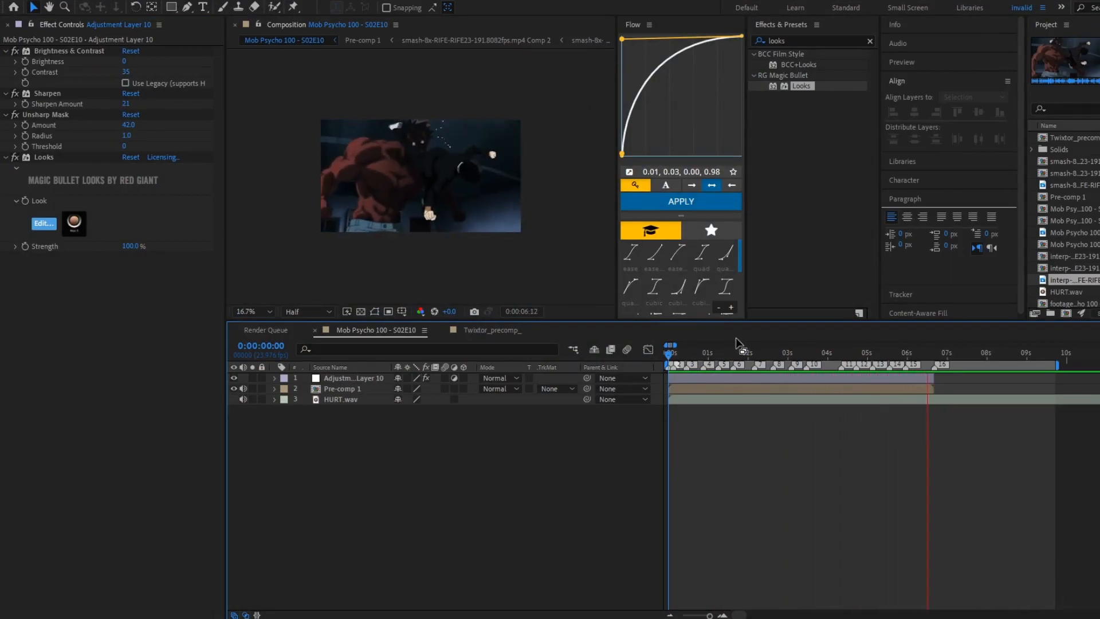
# Apply Motion Tile to the adjustment layer and move it to the top of the effect stack.
pyautogui.moveTo(771, 350); pyautogui.dragTo(898, 389)
pyautogui.click(88, 114)
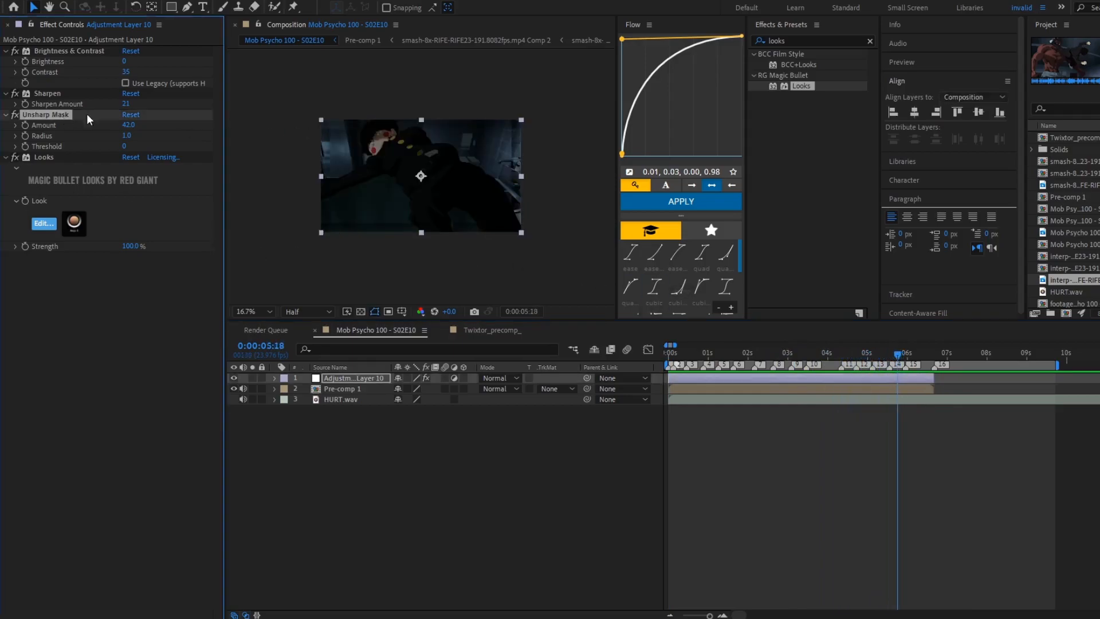
pyautogui.moveTo(793, 42); pyautogui.dragTo(710, 46)
pyautogui.write('motion')
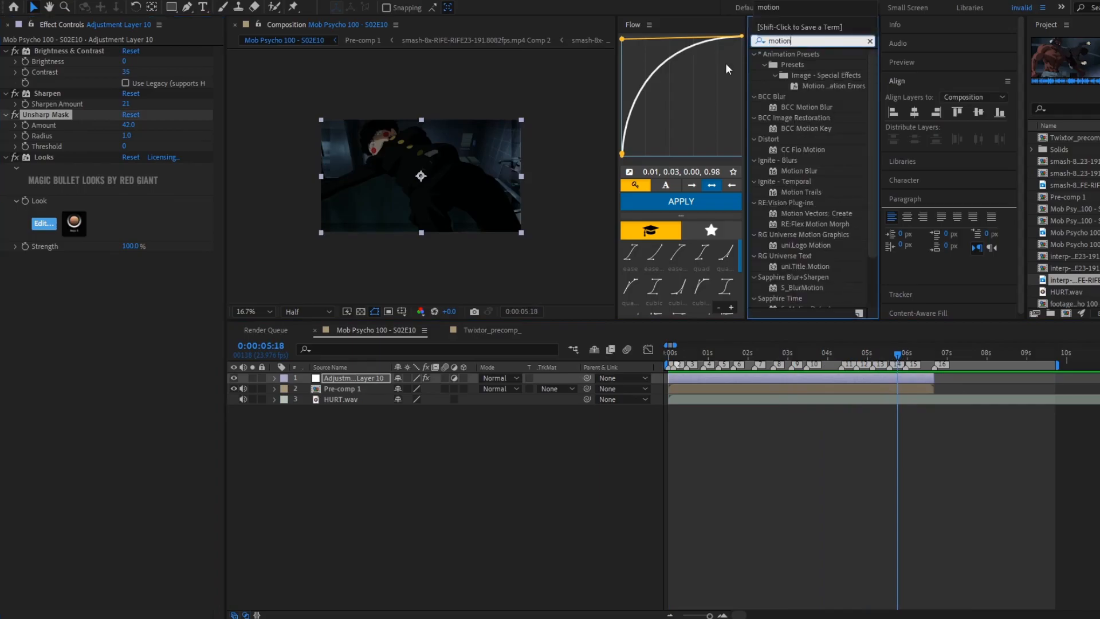
pyautogui.scroll(-2, 799, 157)
pyautogui.doubleClick(800, 273)
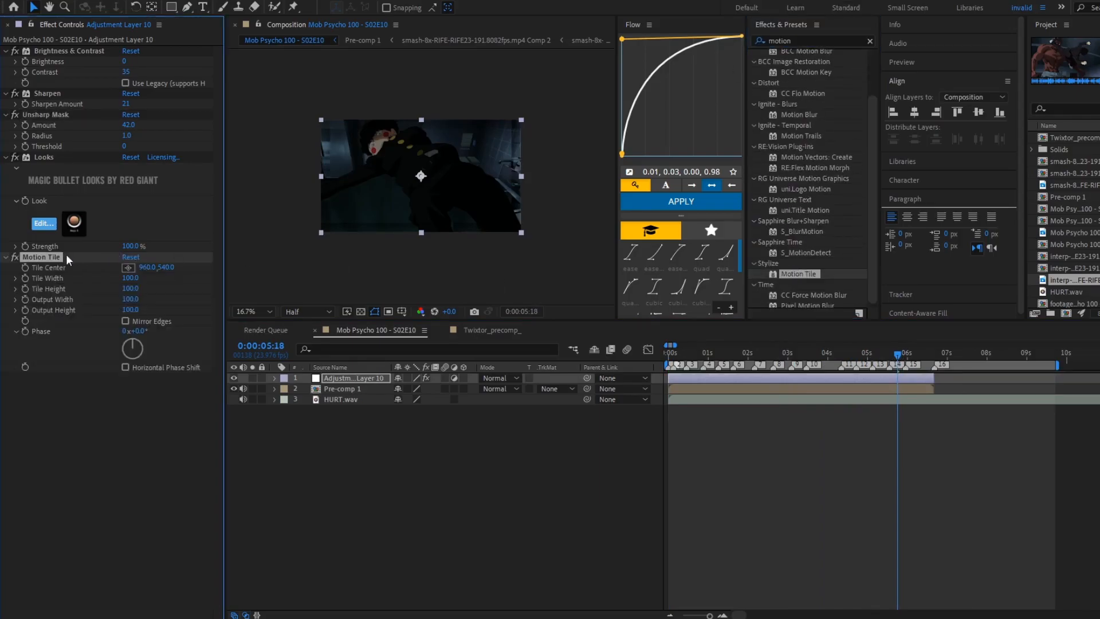
pyautogui.moveTo(66, 255); pyautogui.dragTo(57, 49)
# Set Motion Tile's Output Width to 150 and Output Height to 140 with Mirror Edges, and the Looks Strength to 35%.
pyautogui.click(131, 93)
pyautogui.write('150')
pyautogui.press('Return')
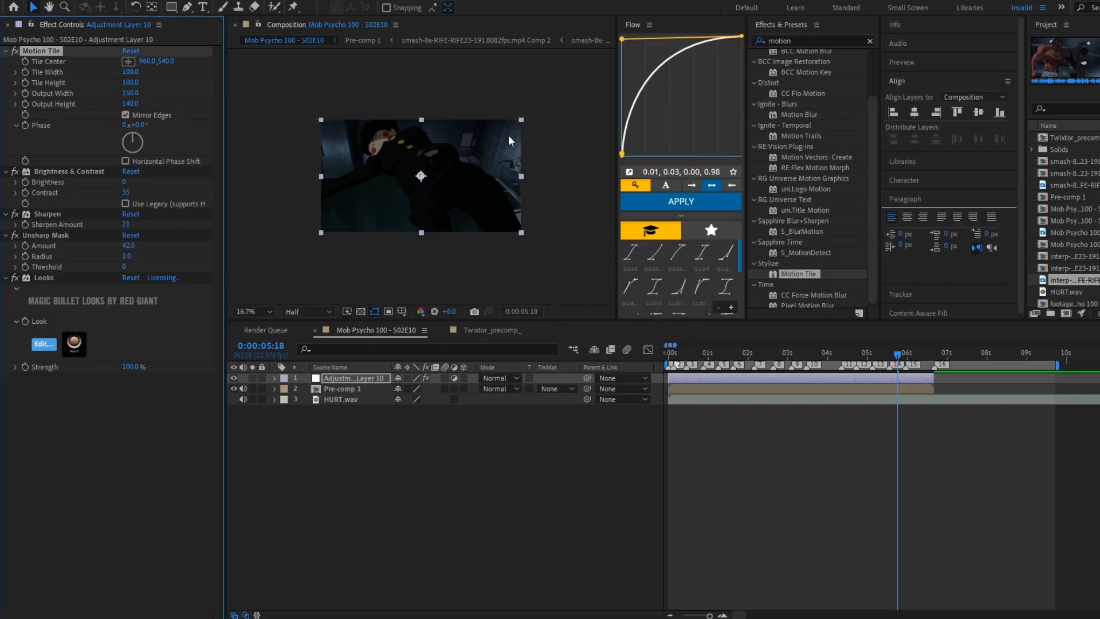
pyautogui.moveTo(131, 367); pyautogui.dragTo(17, 398)
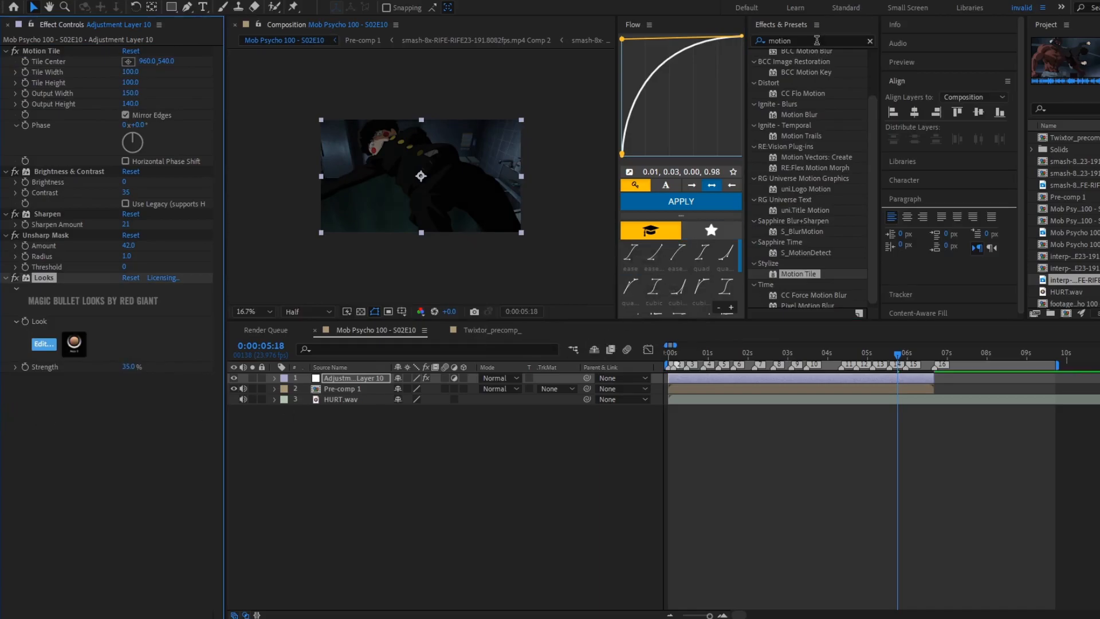
# Apply S_Flicker to the adjustment layer, preview it with Amplitude 0.97, and set the Amplitude to 0.31.
pyautogui.doubleClick(780, 41)
pyautogui.write('flicker')
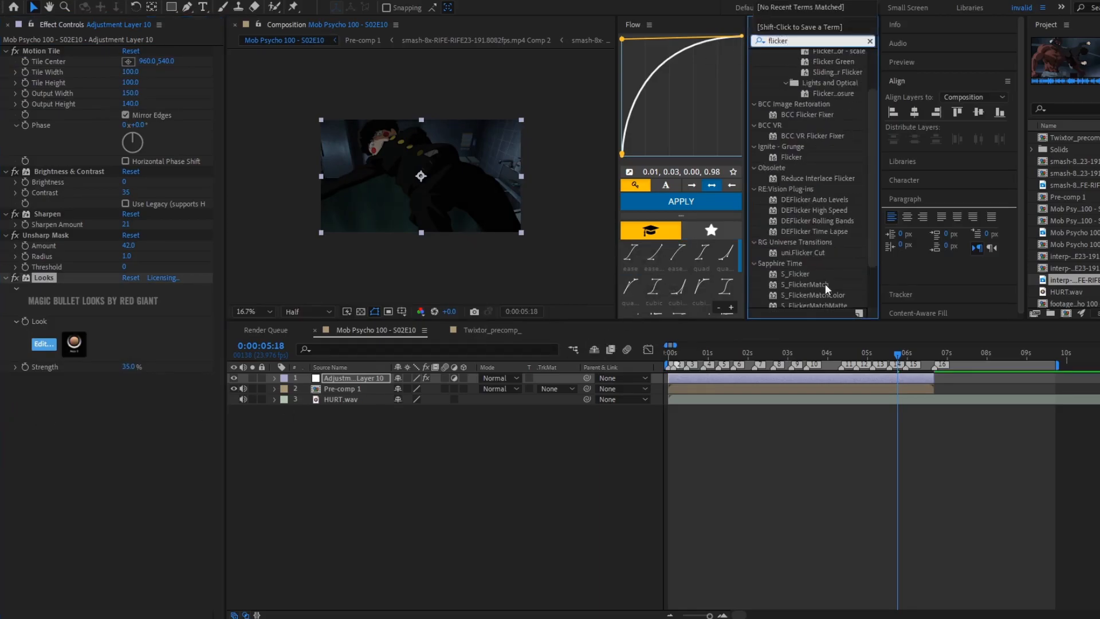
pyautogui.doubleClick(806, 275)
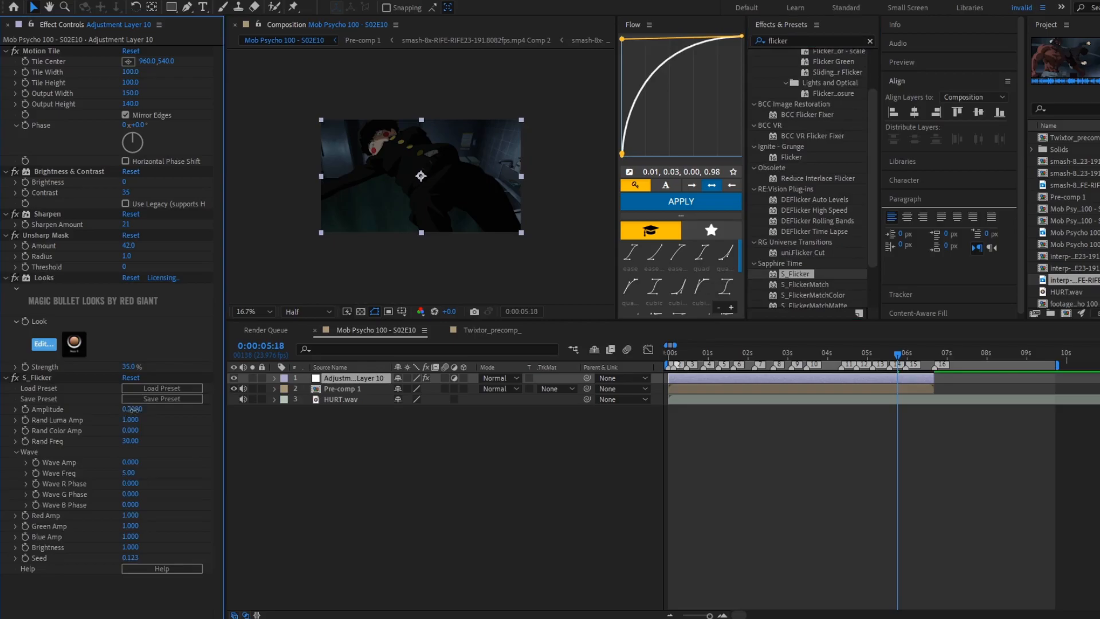
pyautogui.moveTo(133, 409); pyautogui.dragTo(184, 418)
pyautogui.press('space')
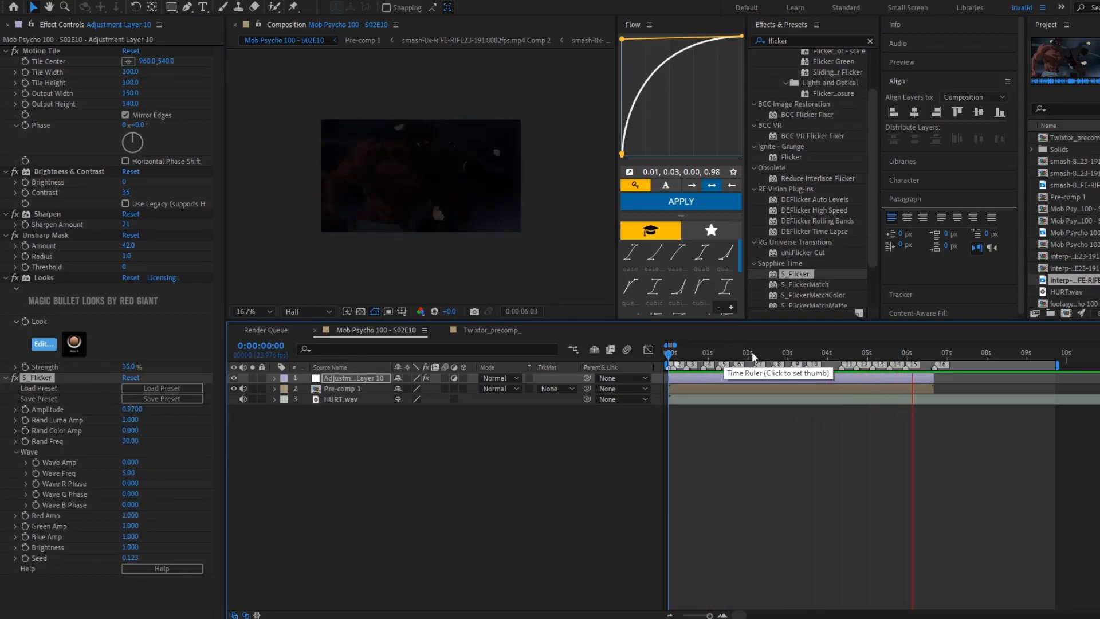
pyautogui.moveTo(130, 408); pyautogui.dragTo(106, 432)
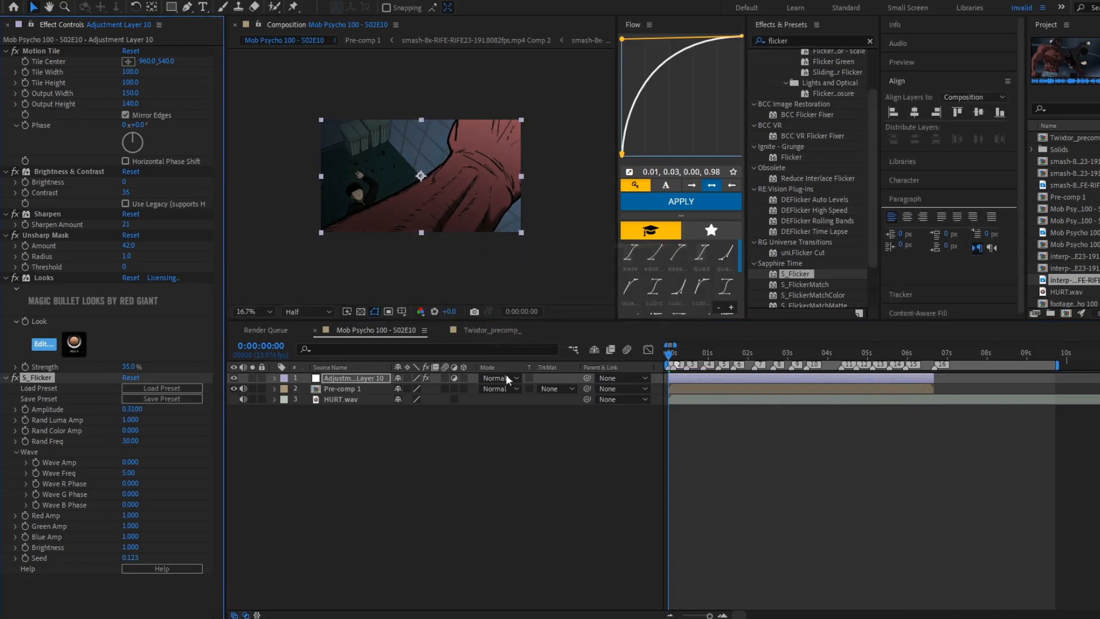
# Add the Color Correction Exposure effect below S_Flicker on the adjustment layer and set Exposure to 1.29.
pyautogui.click(780, 42)
pyautogui.write('expose')
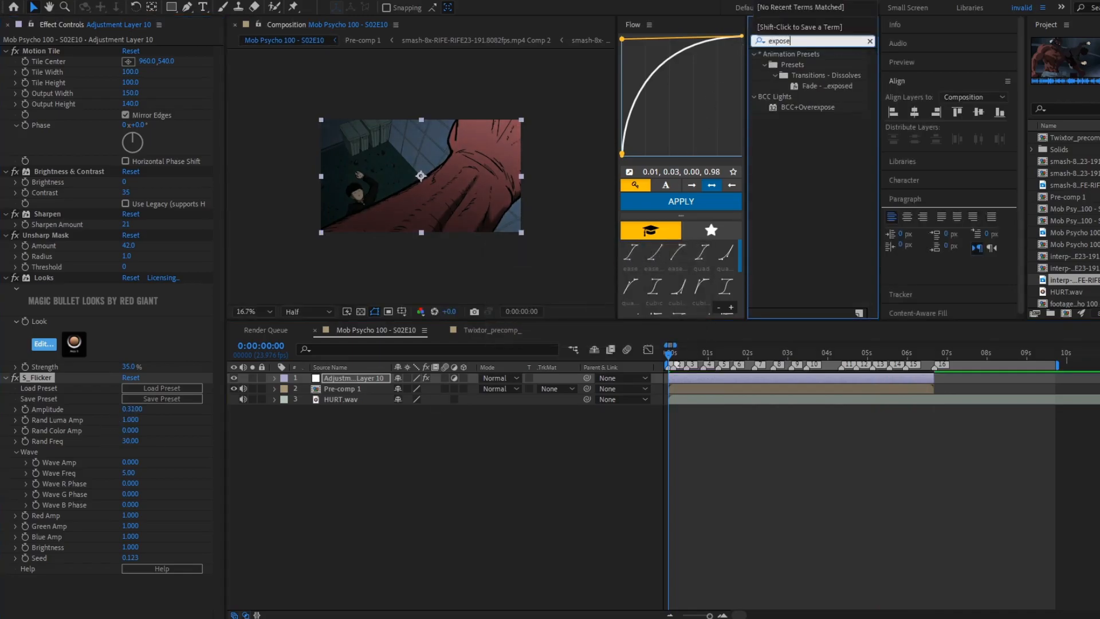
pyautogui.click(805, 40)
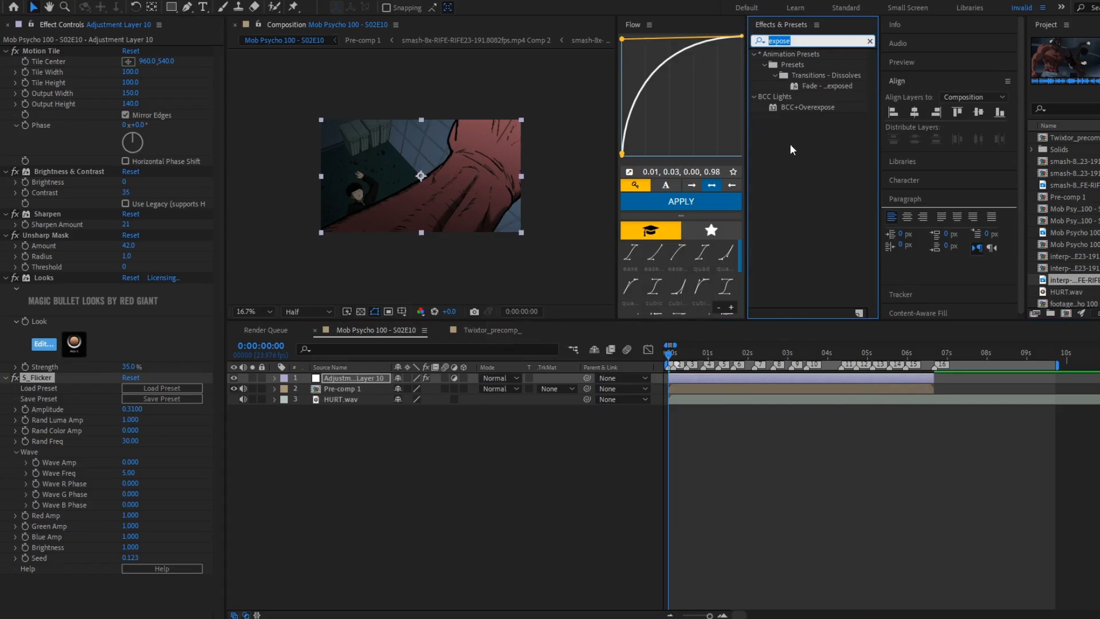
pyautogui.write('expo')
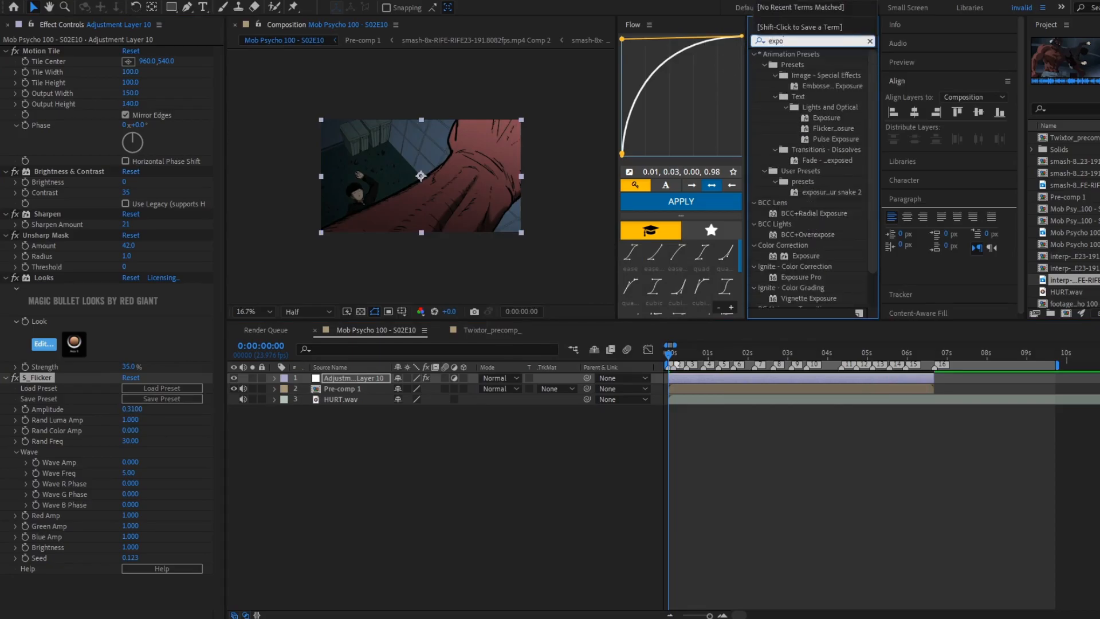
pyautogui.moveTo(805, 256); pyautogui.dragTo(209, 558)
# Preview the brightened edit with flicker from the start and save the project.
pyautogui.press('space')
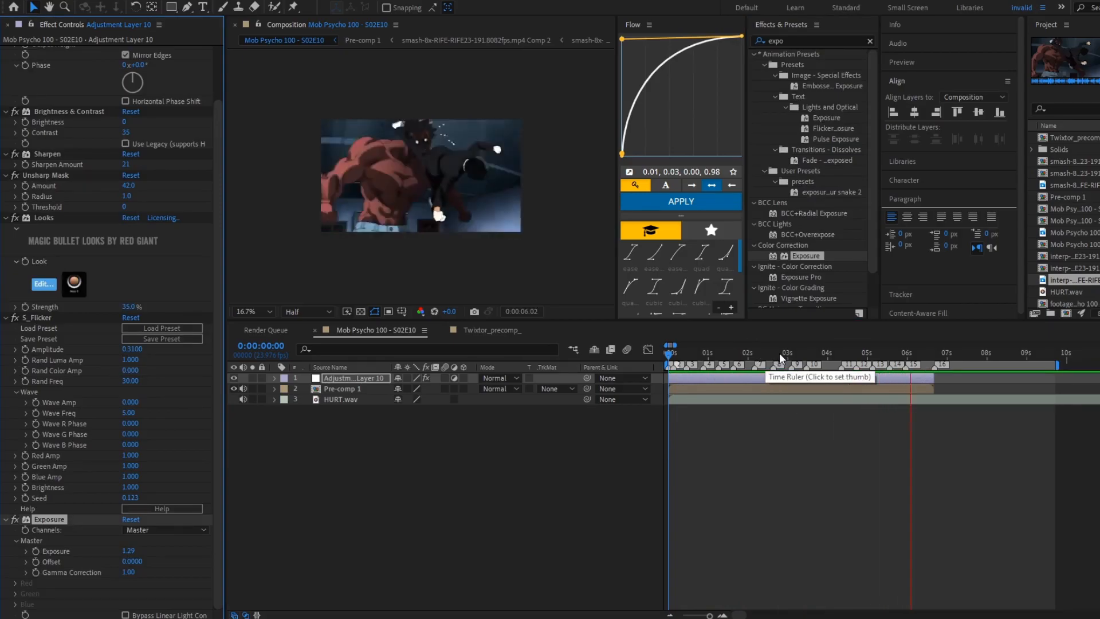
pyautogui.click(851, 358)
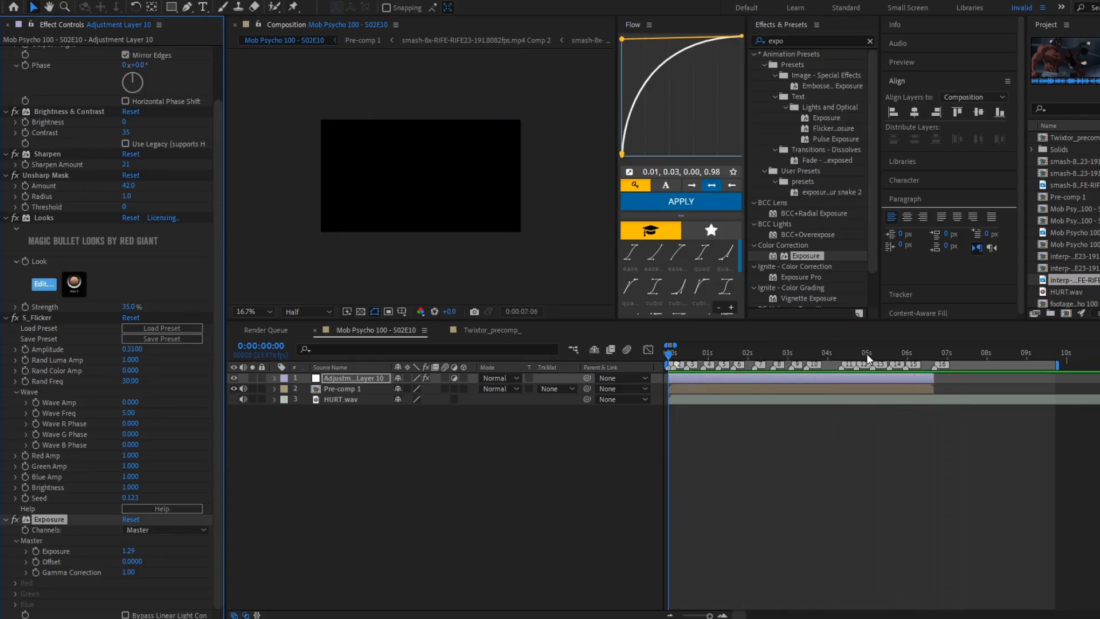
pyautogui.hotkey('ctrl', 's')
# Apply RSMB Pro motion blur to the pre-comp layer, using the frame at 0:00:00:13 for reference.
pyautogui.moveTo(848, 355); pyautogui.dragTo(693, 385)
pyautogui.click(694, 386)
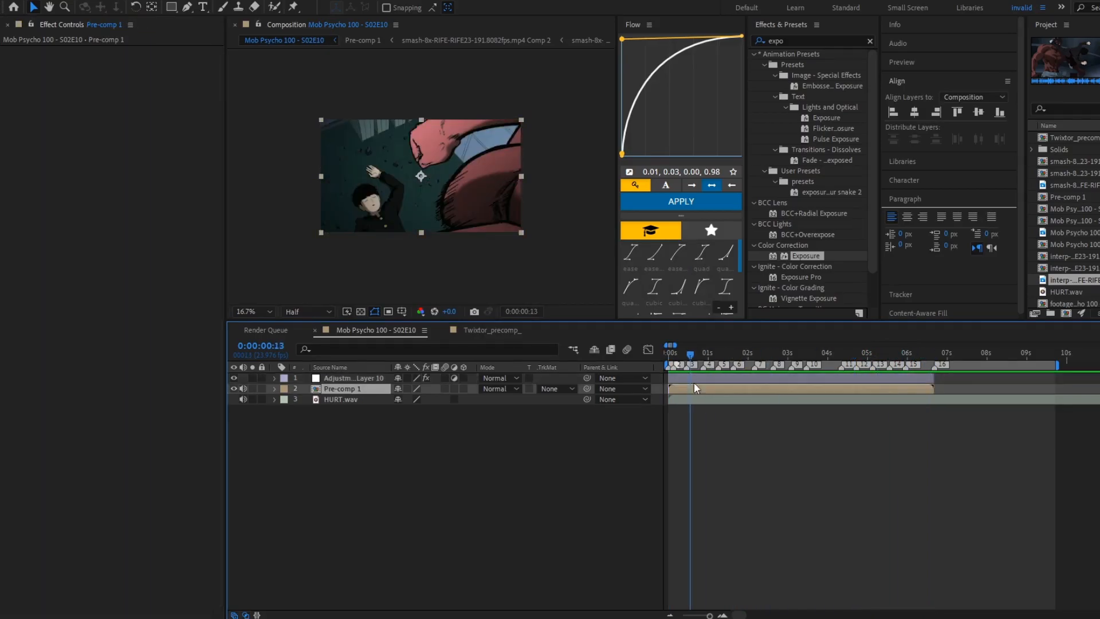
pyautogui.doubleClick(814, 43)
pyautogui.write('rsmb')
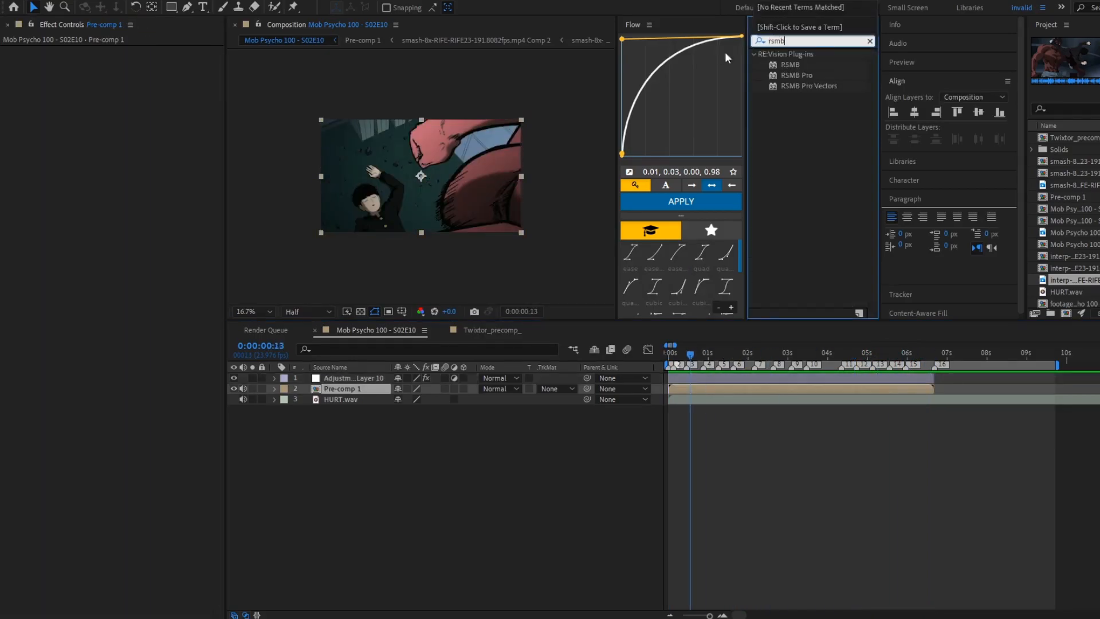
pyautogui.moveTo(788, 72); pyautogui.dragTo(129, 149)
# Set RSMB Pro's Main_BG Sensitivity to 100 and Blur Amt to 0.20, and preview the edit from the start.
pyautogui.moveTo(132, 191); pyautogui.dragTo(559, 187)
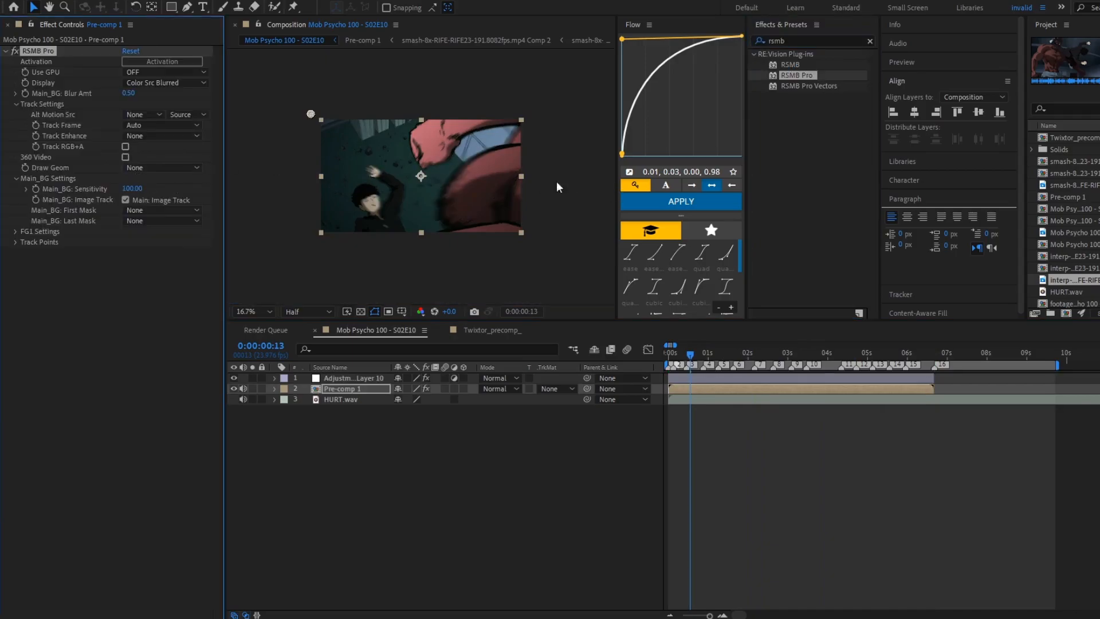
pyautogui.moveTo(122, 89); pyautogui.dragTo(137, 102)
pyautogui.press('space')
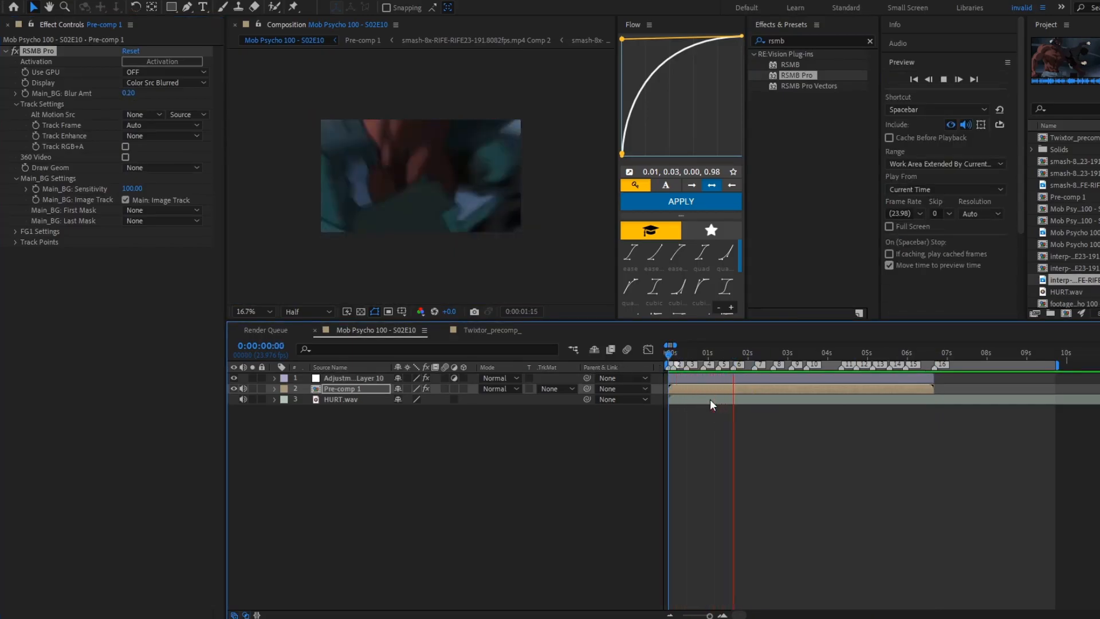